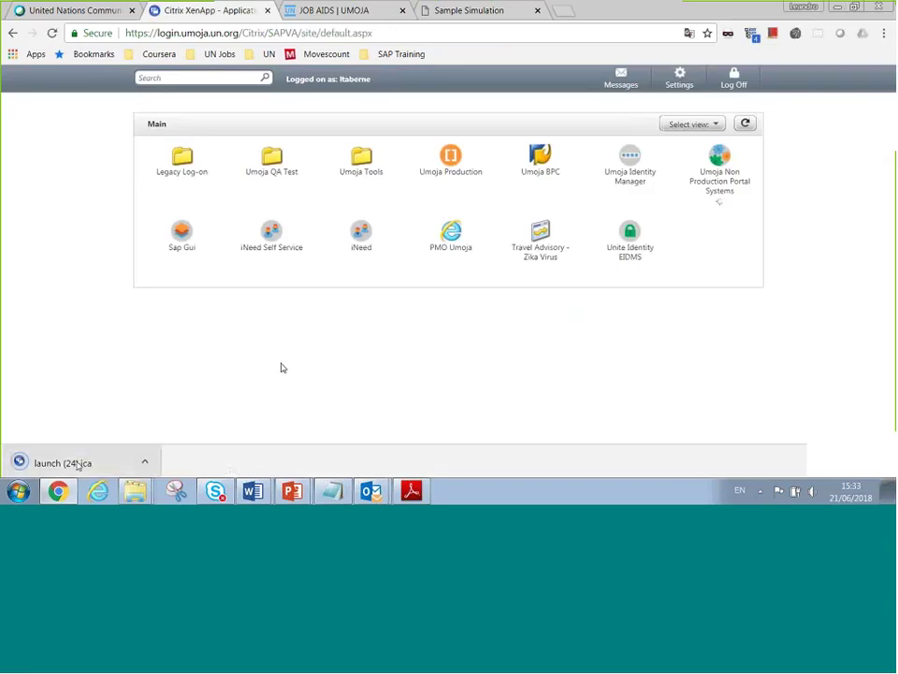
Launch the Umoja non-production portal from launch.ica, permitting all file access in Citrix
{"action": "left_click", "coordinate": [66, 462]}
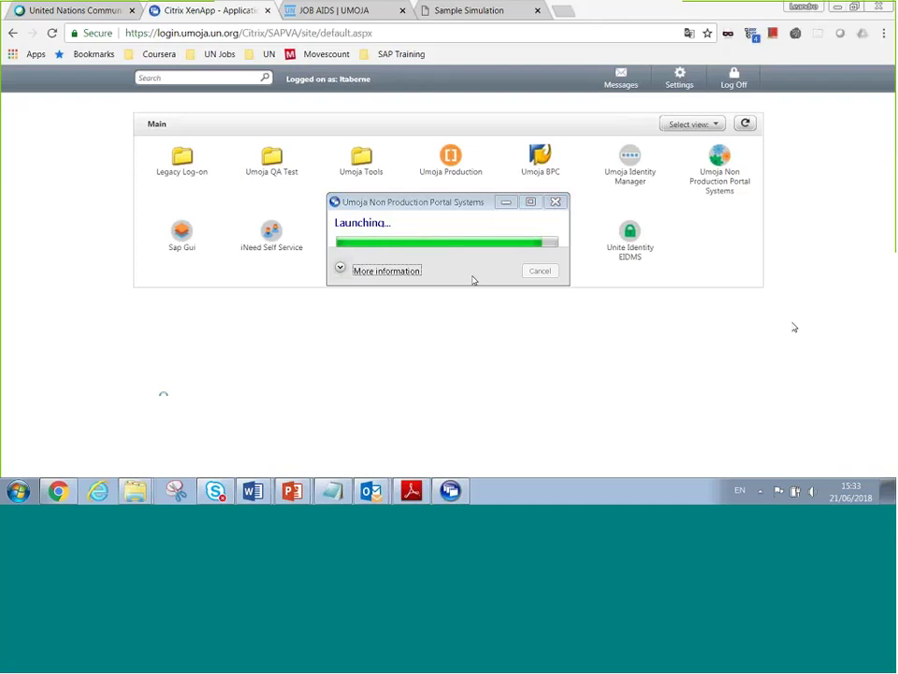
{"action": "left_click", "coordinate": [341, 268]}
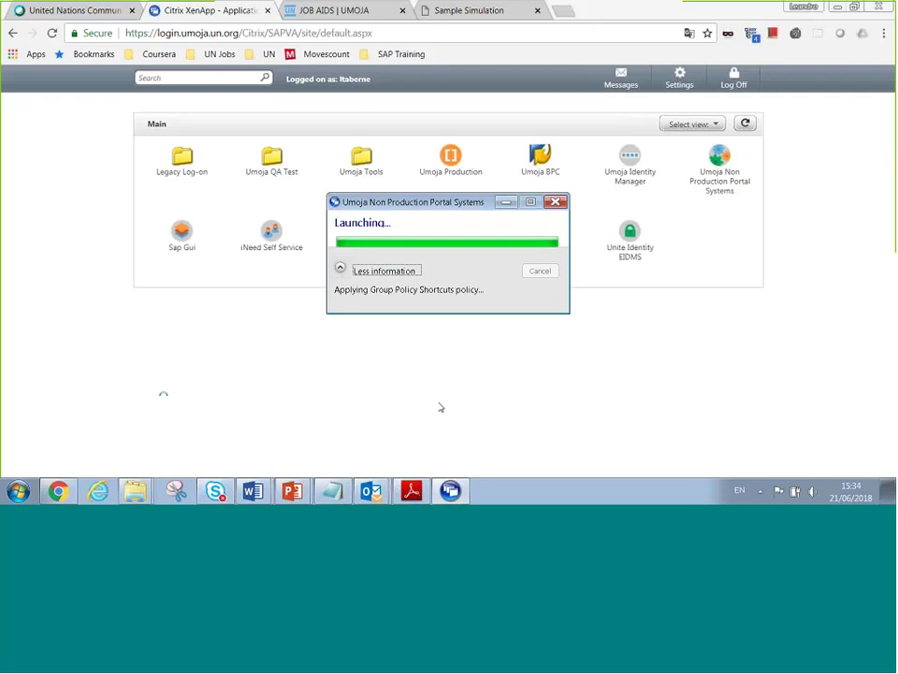
{"action": "left_click", "coordinate": [447, 255]}
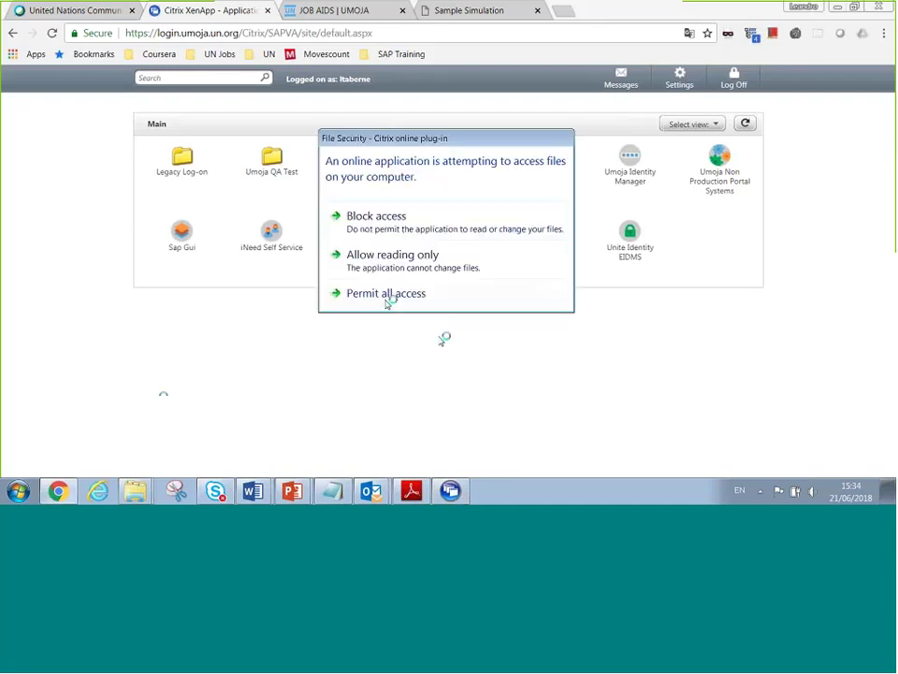
{"action": "left_click", "coordinate": [386, 294]}
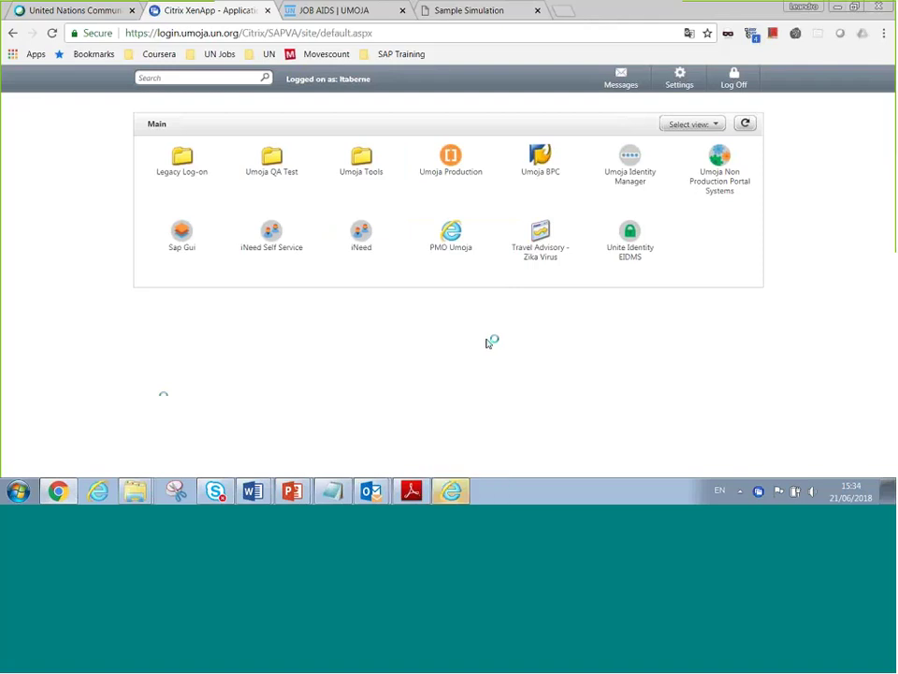
{"action": "mouse_move", "coordinate": [454, 492]}
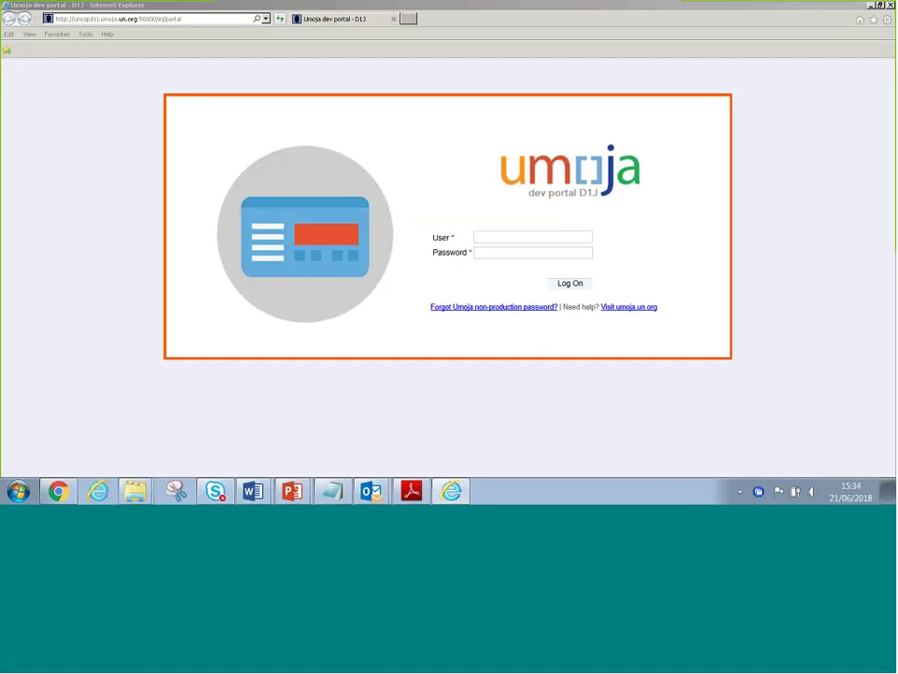
Open the T3J training portal from Favorites and log on with the training user ID and password
{"action": "left_click", "coordinate": [58, 35]}
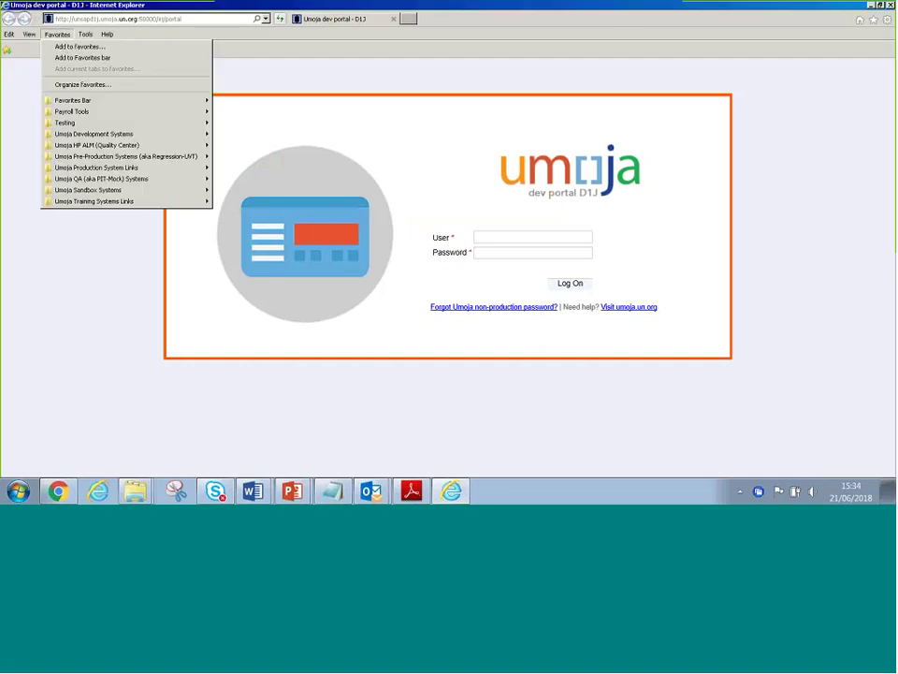
{"action": "mouse_move", "coordinate": [94, 201]}
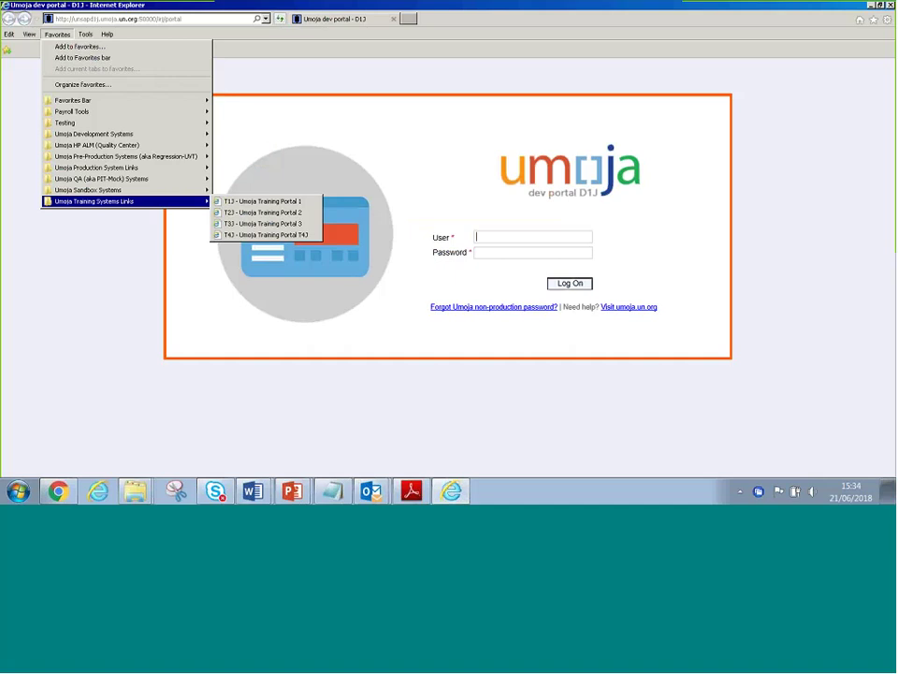
{"action": "left_click", "coordinate": [262, 224]}
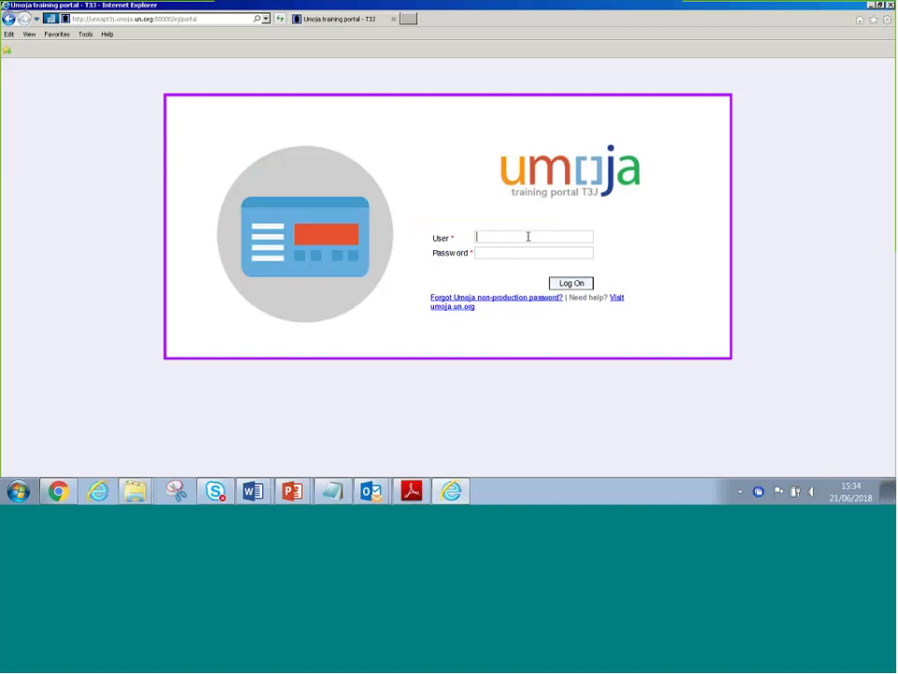
{"action": "type", "text": "T2SHUSR005"}
{"action": "key", "text": "Tab"}
{"action": "type", "text": "********"}
{"action": "key", "text": "Return"}
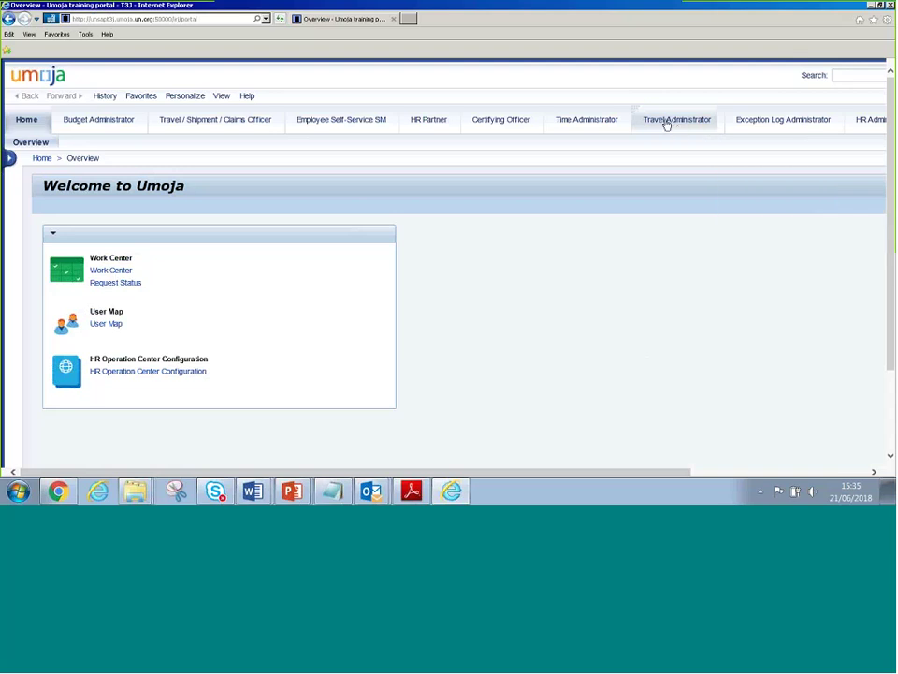
Go to the Travel Administrator area and open the Travel Administration service map
{"action": "left_click", "coordinate": [666, 123]}
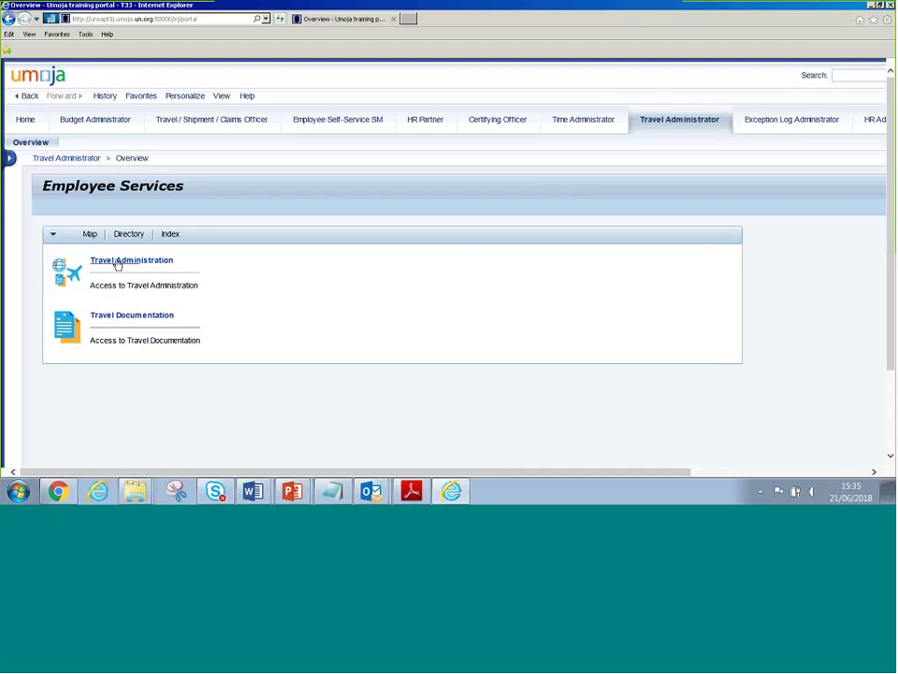
{"action": "left_click", "coordinate": [117, 266]}
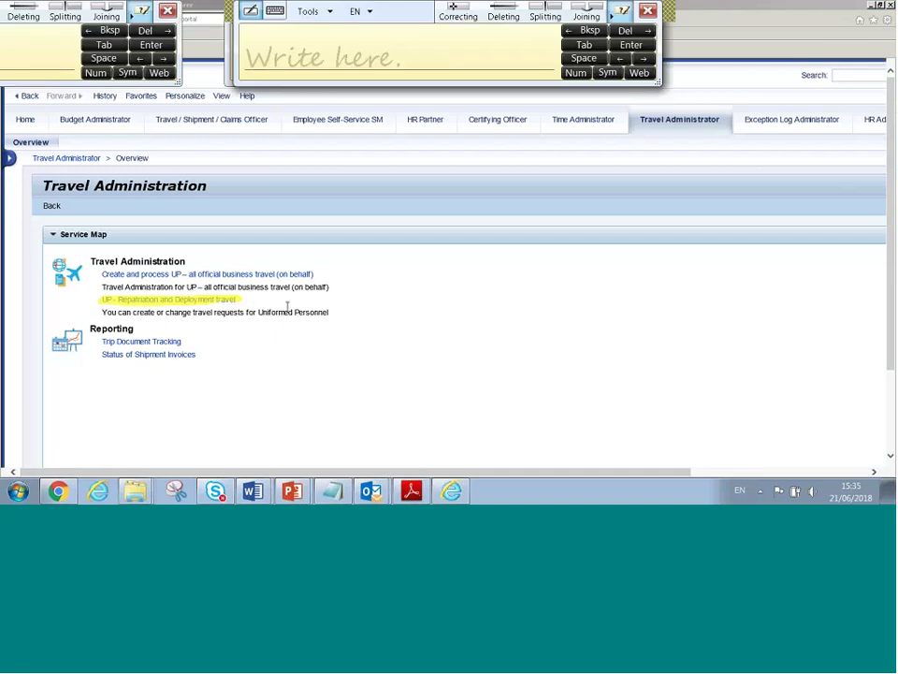
{"action": "type", "text": "roup Travel Req"}
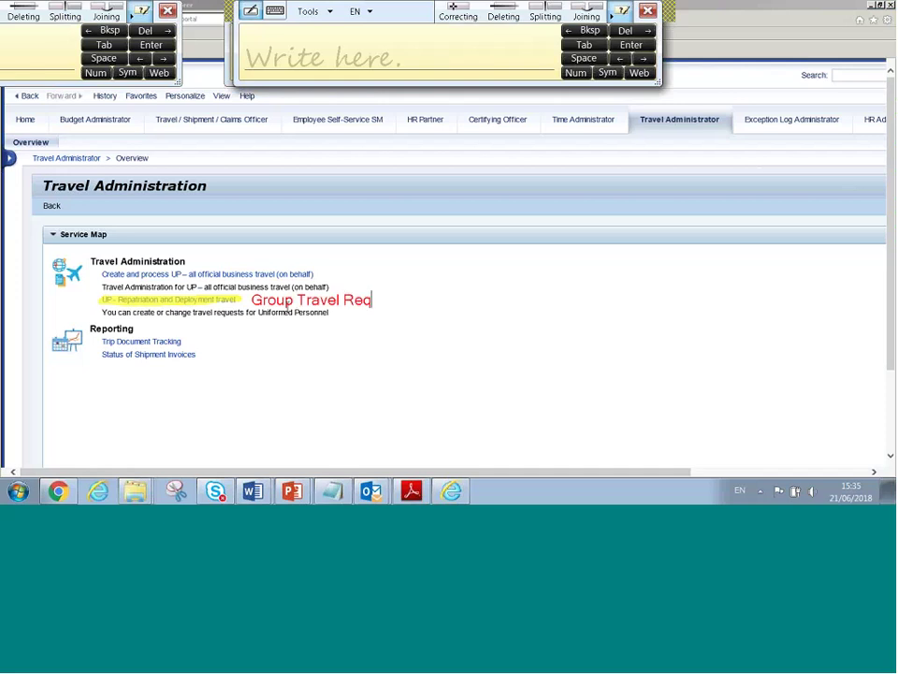
{"action": "type", "text": "uest"}
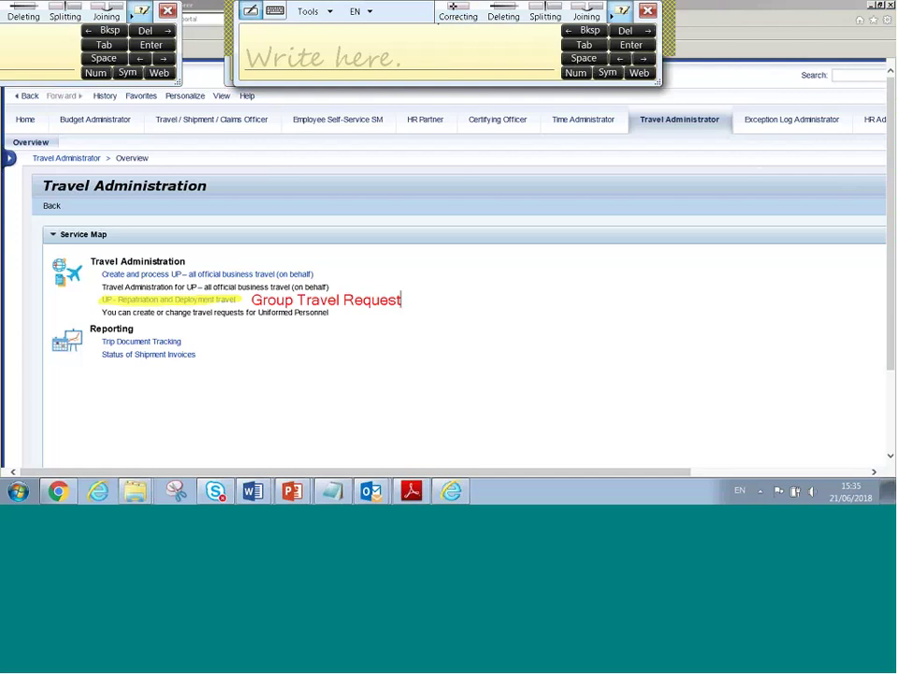
{"action": "left_click_drag", "start_coordinate": [394, 18], "coordinate": [405, 108]}
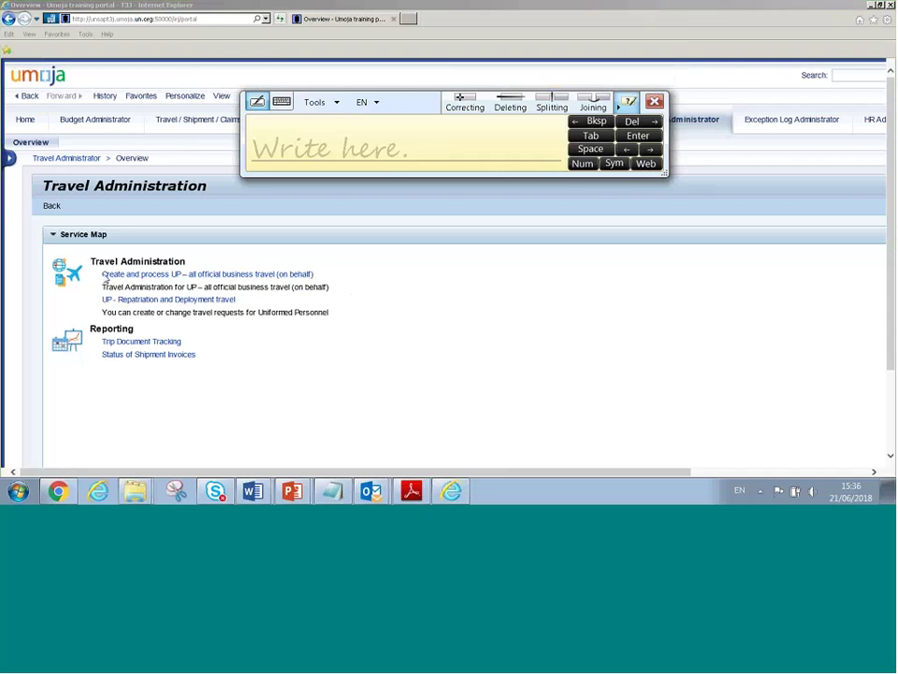
Highlight the first travel link in red, noting 'All Official Travel Request, Expense Reports, Shipment'
{"action": "left_click_drag", "start_coordinate": [101, 274], "coordinate": [319, 273]}
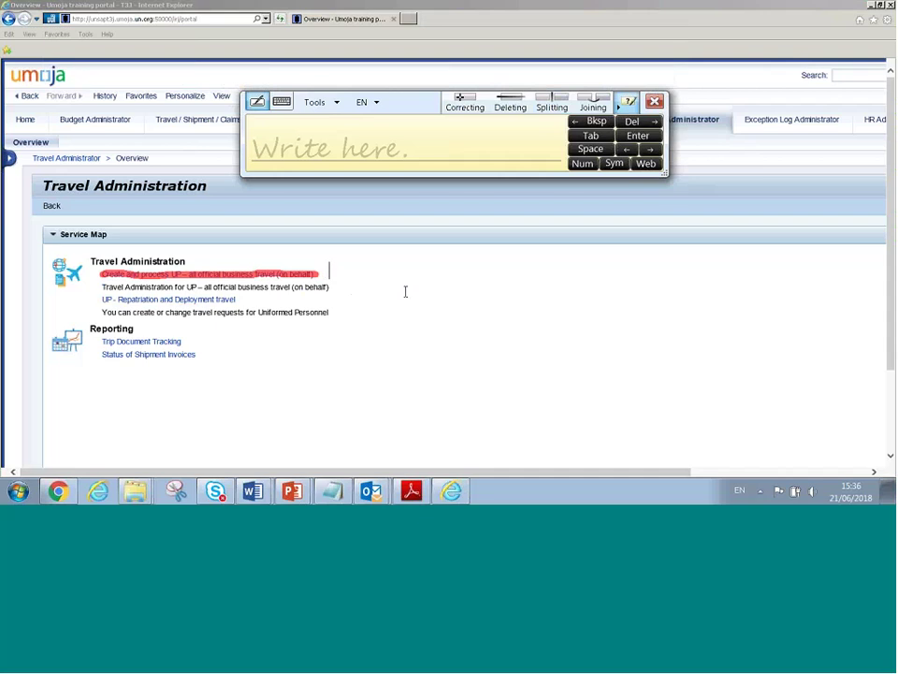
{"action": "type", "text": "All Official"}
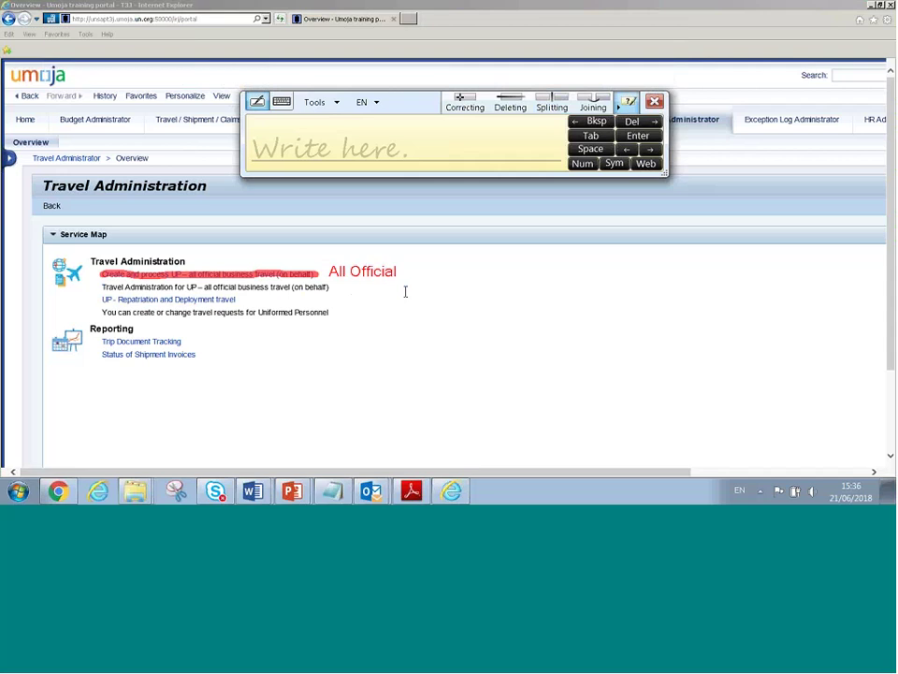
{"action": "type", "text": " Travel Request,"}
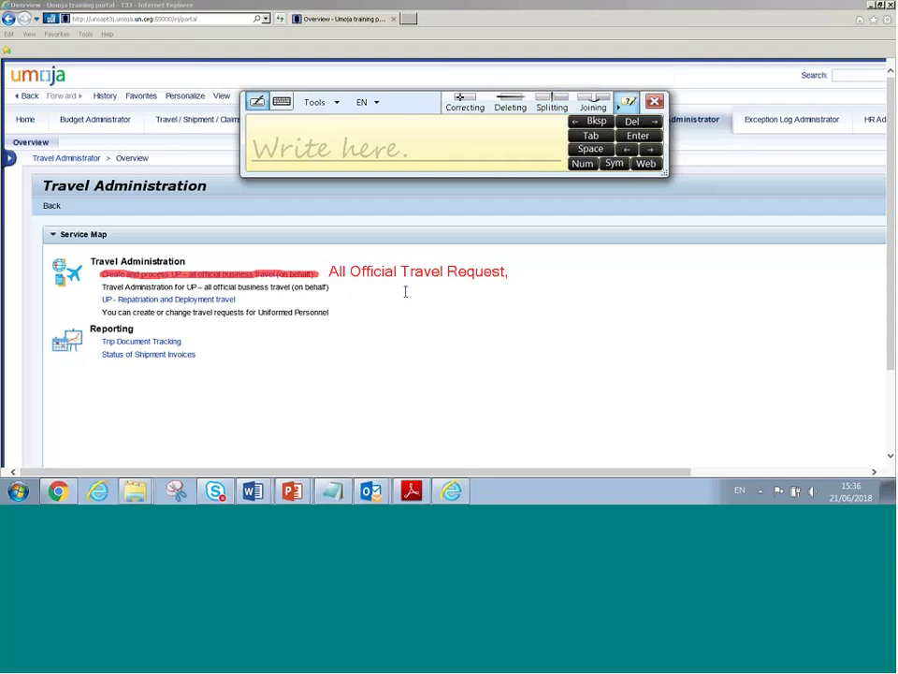
{"action": "type", "text": "Expense Re"}
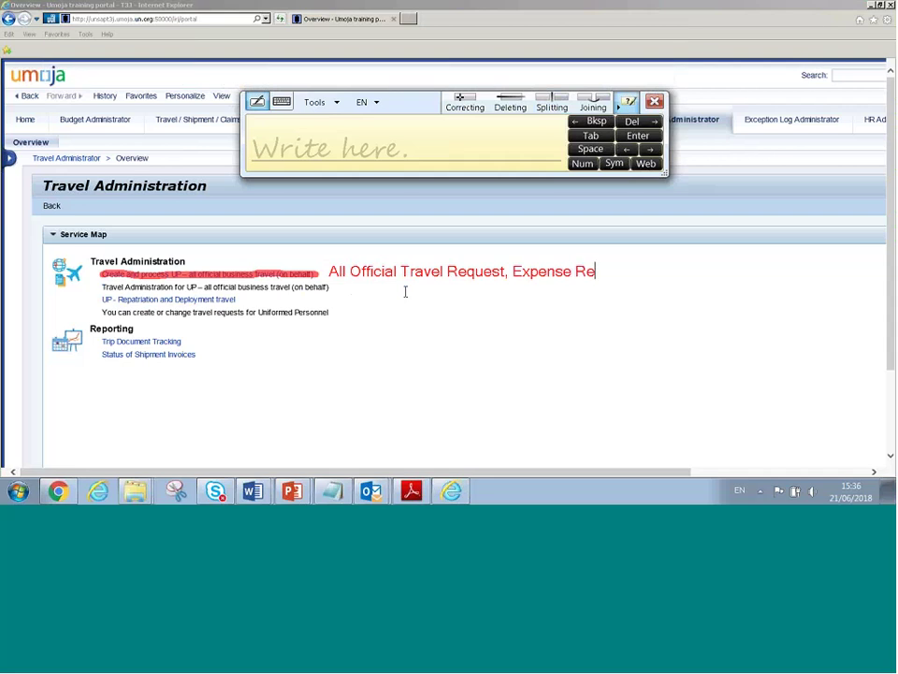
{"action": "type", "text": "ports, Shipment"}
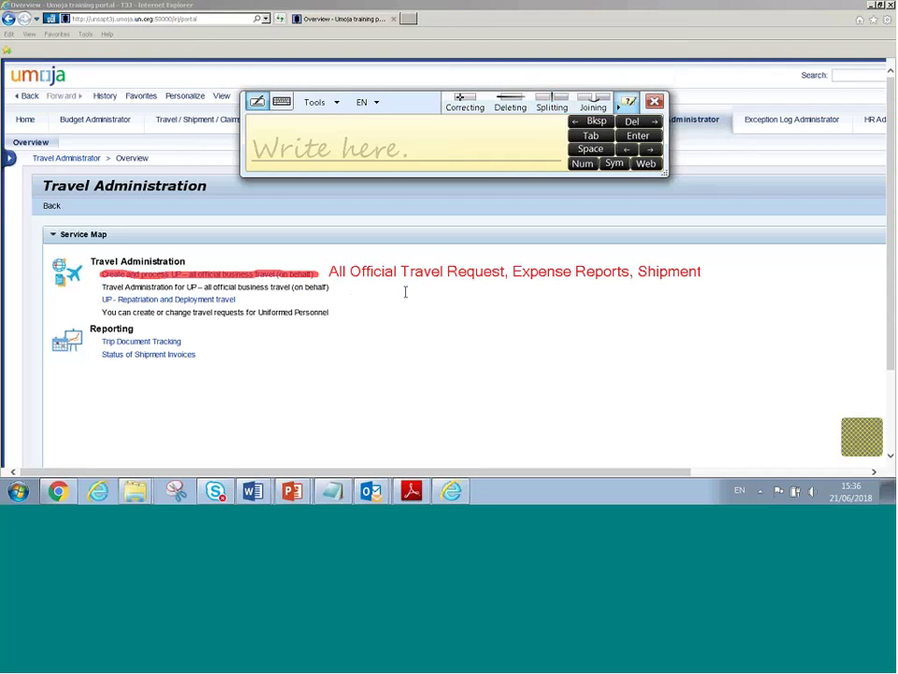
Add a second note beside it: 'Individual -> No Group Travel Allowed'
{"action": "type", "text": "Individual -"}
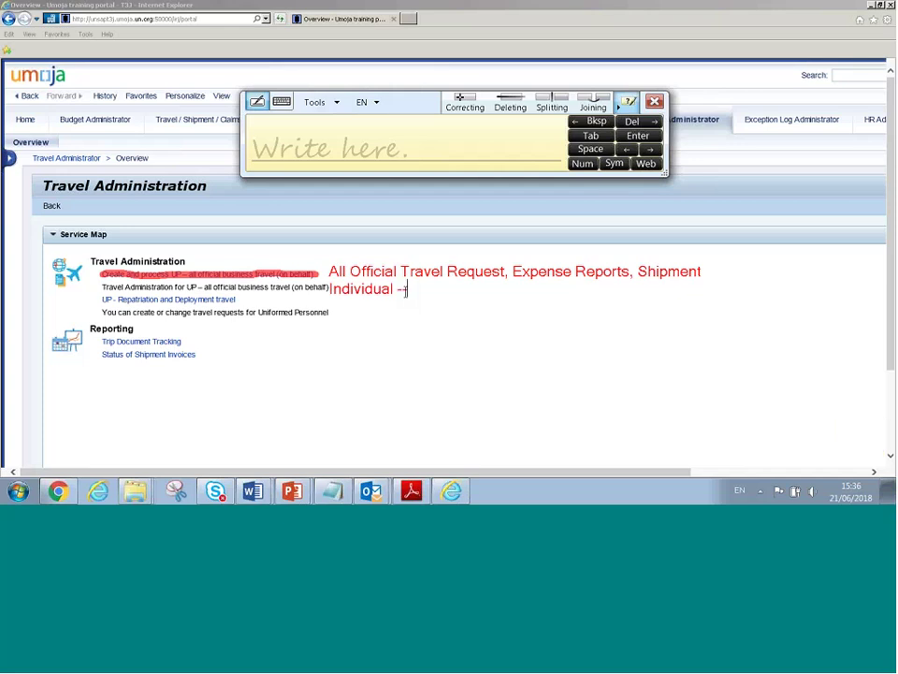
{"action": "type", "text": "> Nothing Gro"}
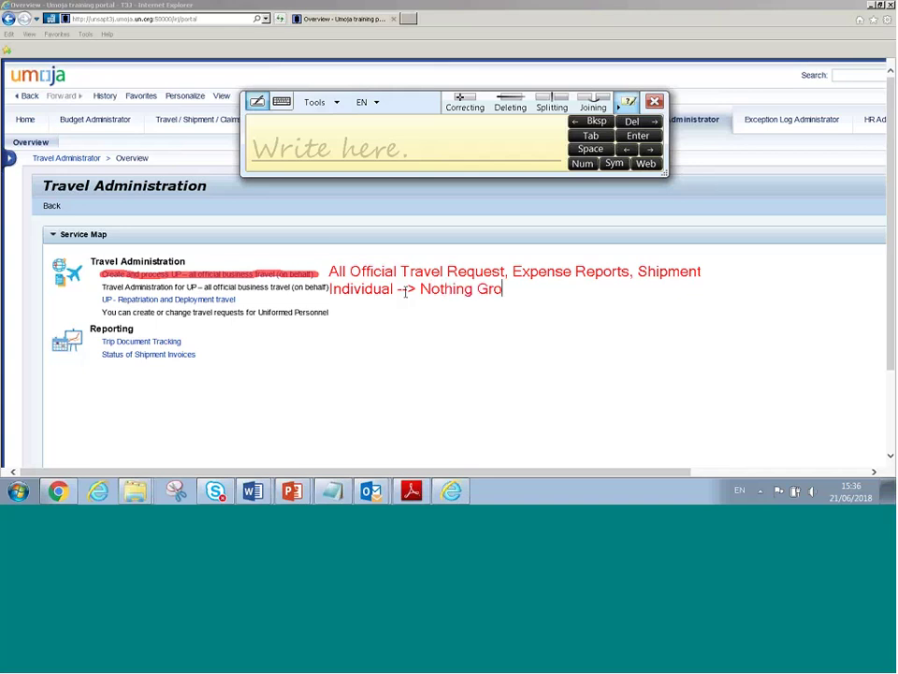
{"action": "key", "text": "BackSpace"}
{"action": "key", "text": "BackSpace"}
{"action": "key", "text": "BackSpace"}
{"action": "key", "text": "BackSpace"}
{"action": "key", "text": "BackSpace"}
{"action": "key", "text": "BackSpace"}
{"action": "key", "text": "BackSpace"}
{"action": "key", "text": "BackSpace"}
{"action": "type", "text": "Group"}
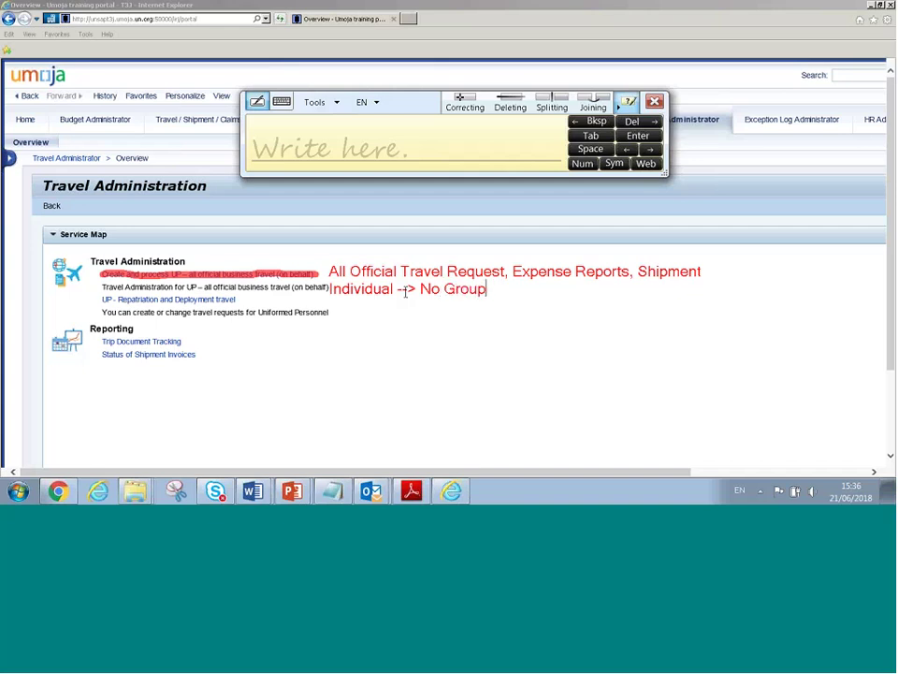
{"action": "type", "text": " Travel All"}
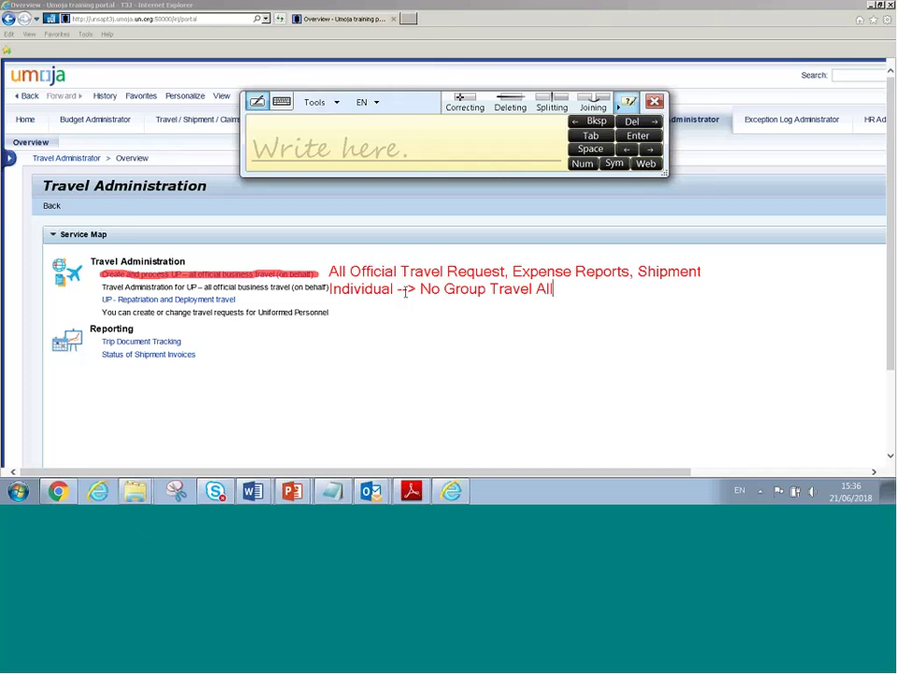
{"action": "type", "text": "owed"}
{"action": "left_click", "coordinate": [557, 310]}
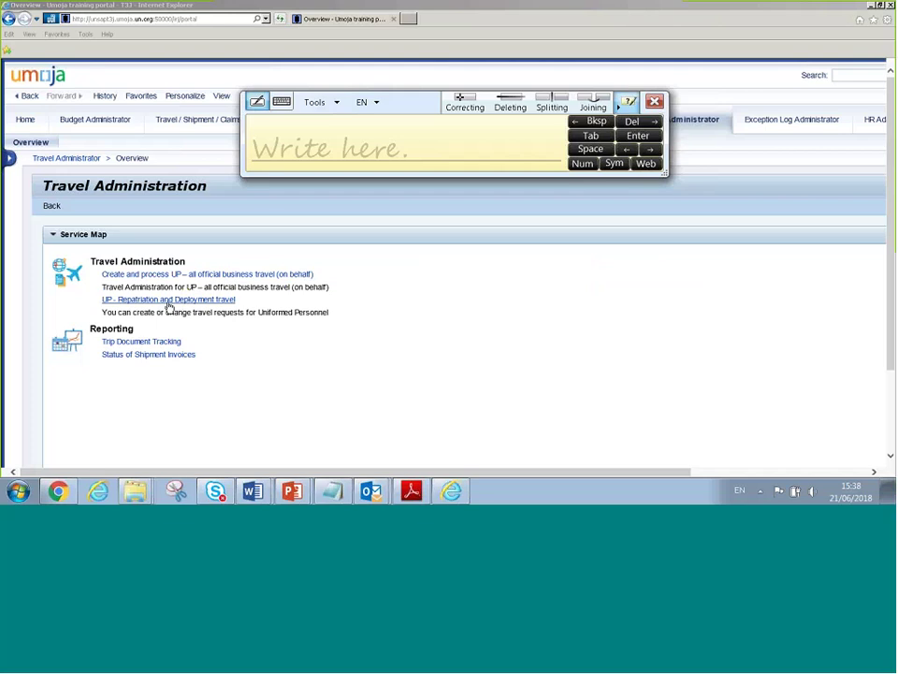
{"action": "left_click", "coordinate": [168, 300]}
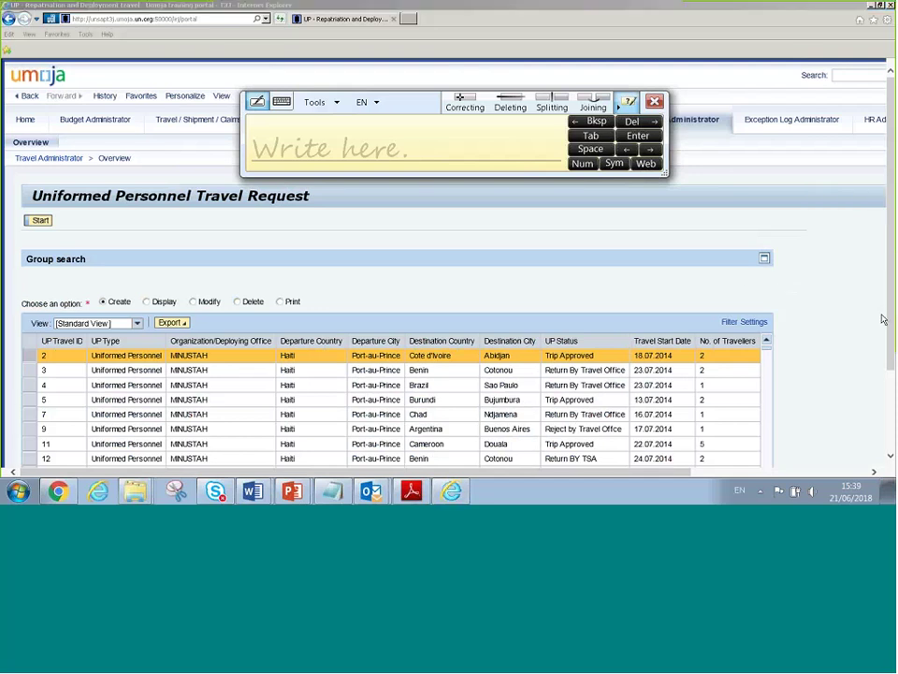
{"action": "left_click_drag", "start_coordinate": [890, 348], "coordinate": [891, 368]}
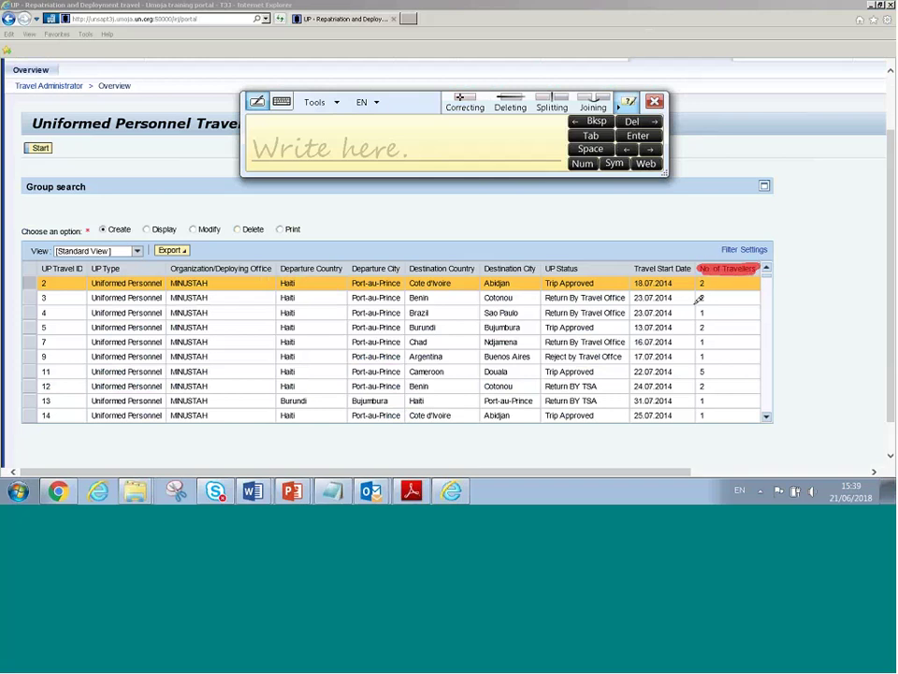
{"action": "left_click_drag", "start_coordinate": [700, 283], "coordinate": [706, 277]}
{"action": "left_click_drag", "start_coordinate": [701, 313], "coordinate": [706, 311]}
{"action": "left_click_drag", "start_coordinate": [701, 372], "coordinate": [704, 370]}
{"action": "left_click_drag", "start_coordinate": [706, 368], "coordinate": [699, 374]}
{"action": "key", "text": "Escape"}
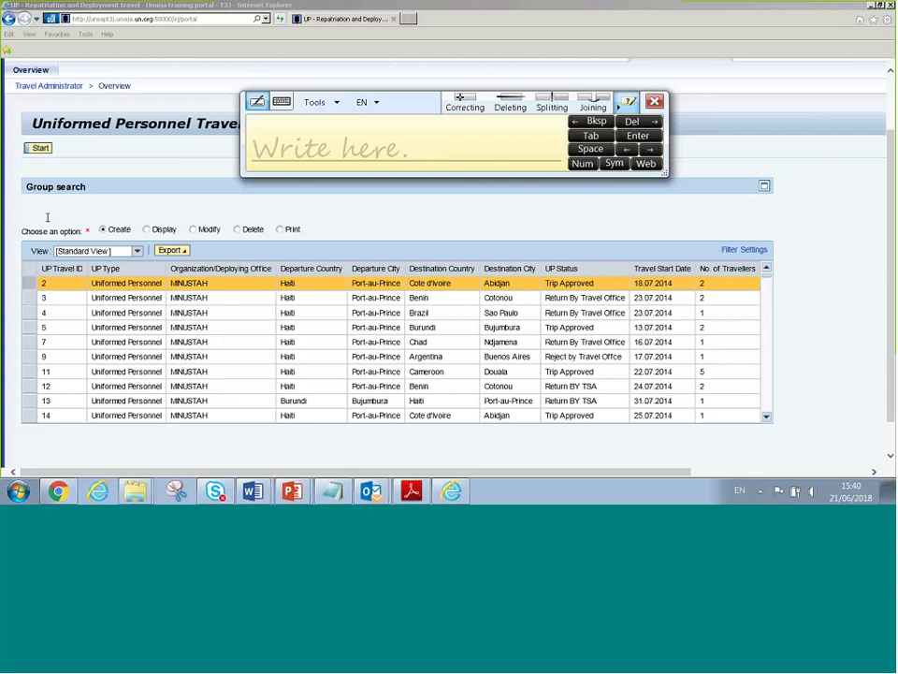
{"action": "left_click", "coordinate": [39, 149]}
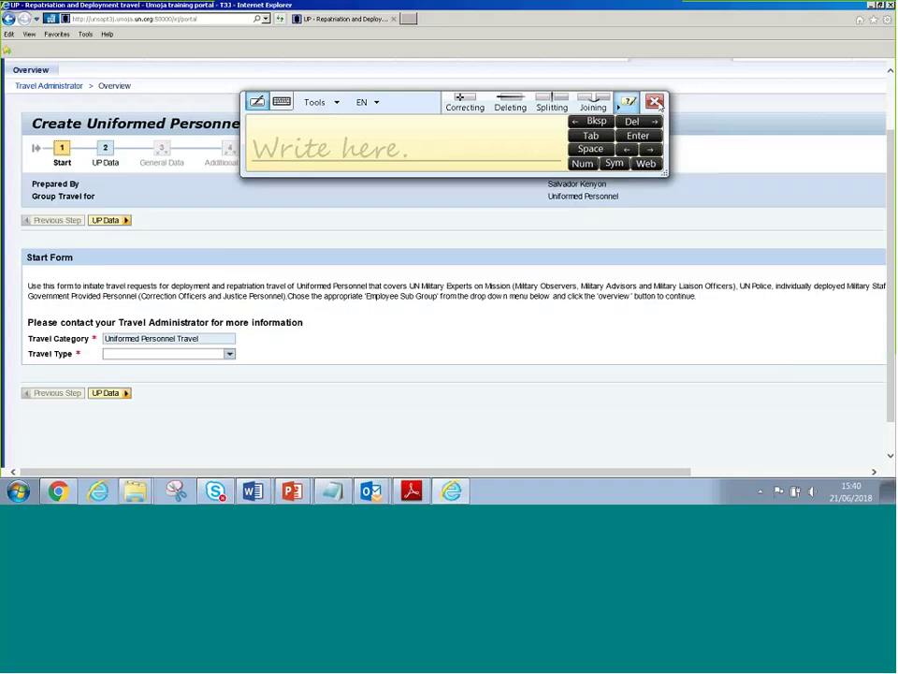
{"action": "scroll", "coordinate": [283, 353], "scroll_direction": "down", "scroll_amount": 1}
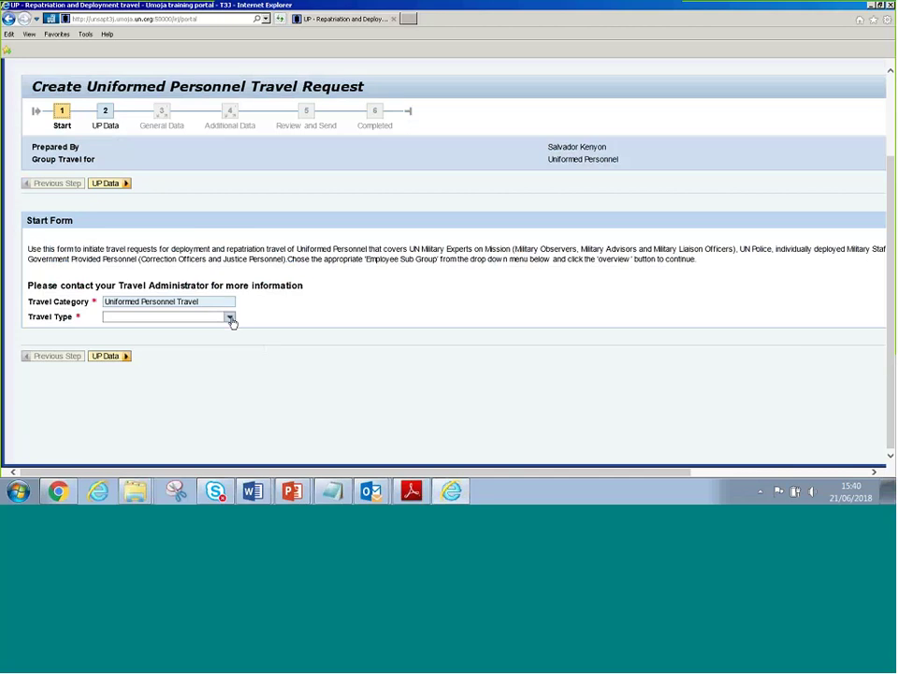
{"action": "left_click", "coordinate": [229, 321]}
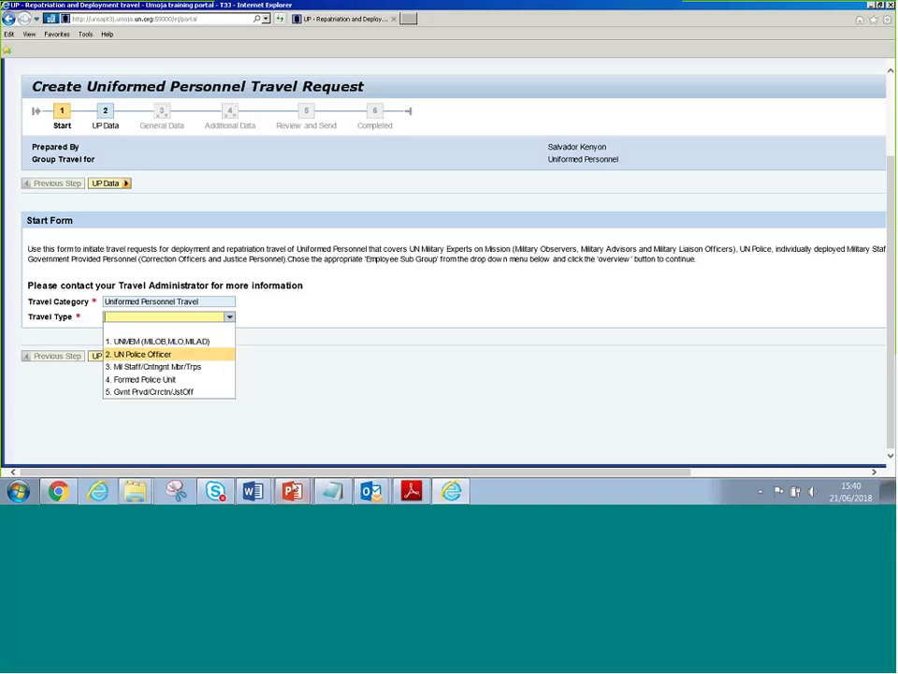
{"action": "mouse_move", "coordinate": [292, 490]}
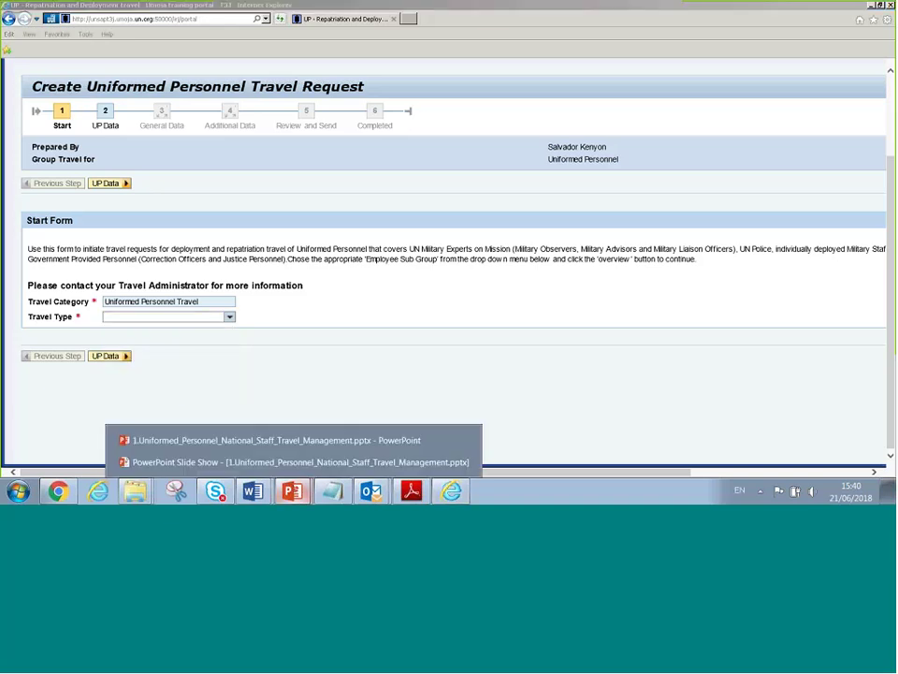
Show PowerPoint slide 2, listing subgroups M1–M6 with M2, M3 and M6 as IUP
{"action": "left_click", "coordinate": [258, 439]}
{"action": "key", "text": "Page_Down"}
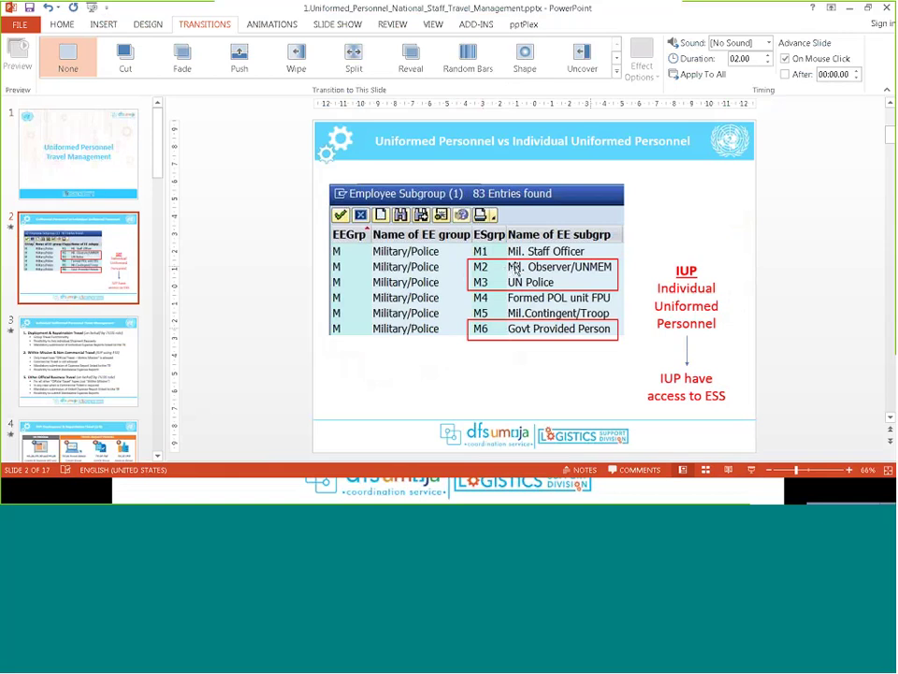
{"action": "key", "text": "alt+Tab"}
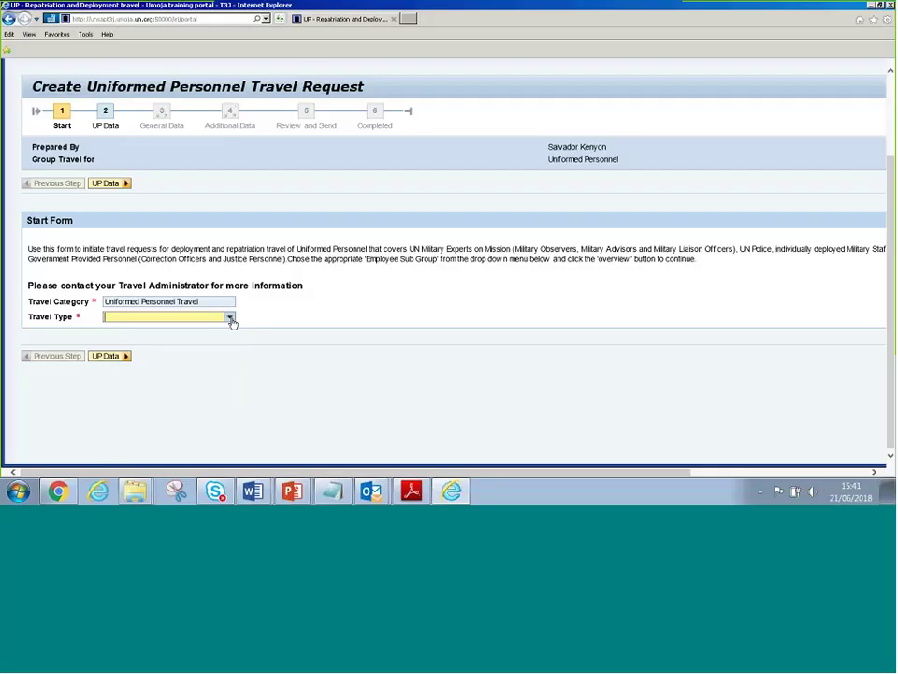
{"action": "left_click", "coordinate": [230, 316]}
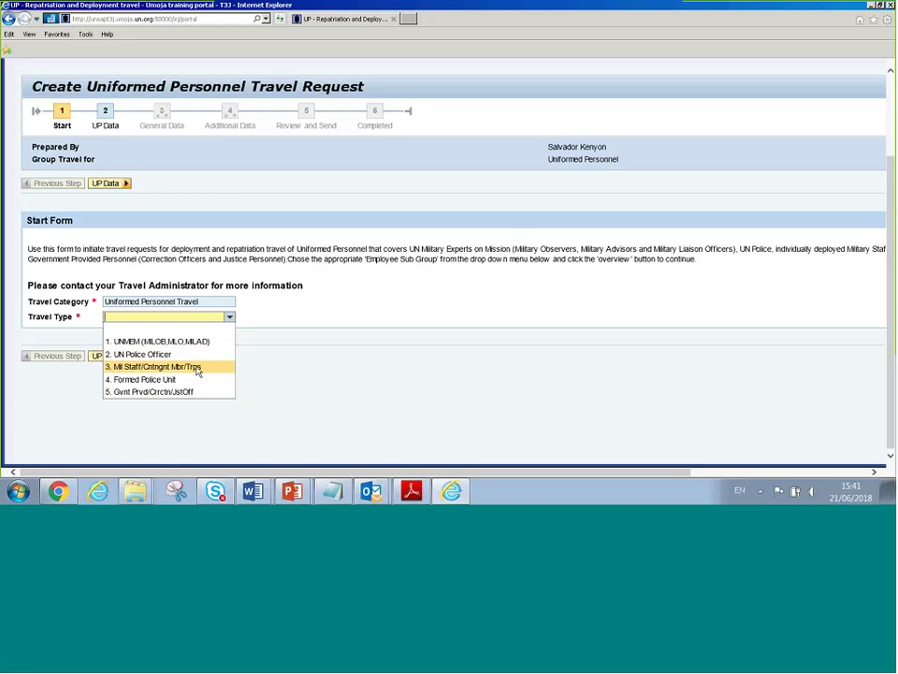
{"action": "key", "text": "alt+Tab"}
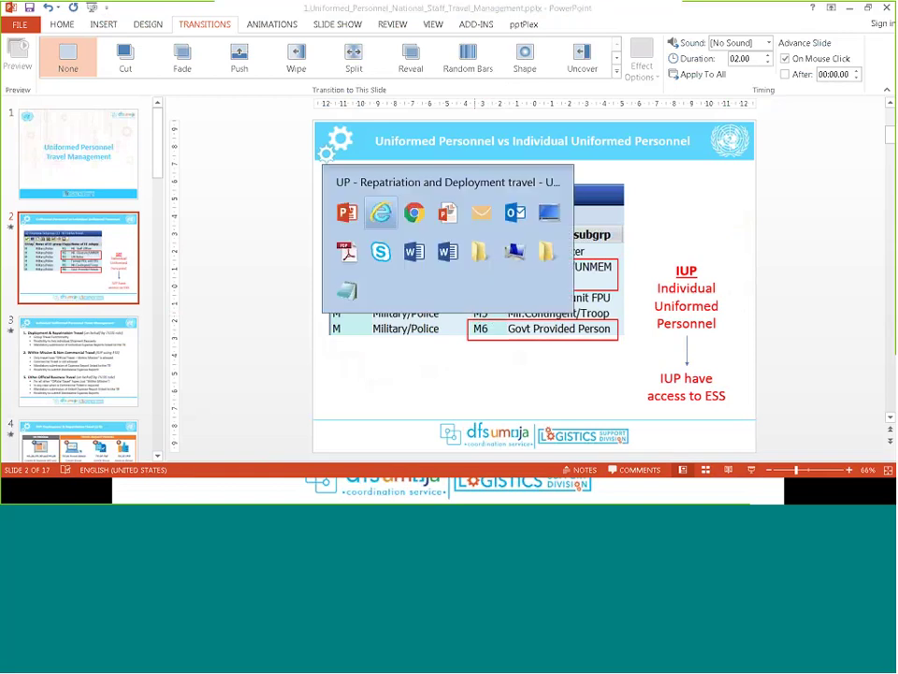
Switch back to the Umoja request form and expand the Travel Type list, UNMEM through Gvnt Prvd/Crrctn/JstOff
{"action": "left_click", "coordinate": [380, 214]}
{"action": "left_click", "coordinate": [230, 317]}
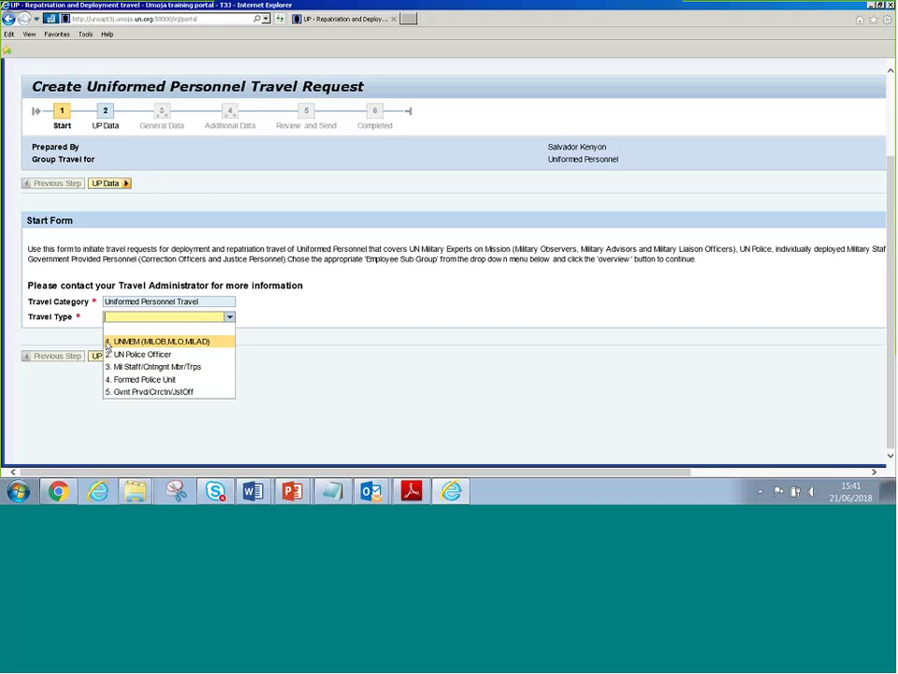
{"action": "key", "text": "alt+Tab"}
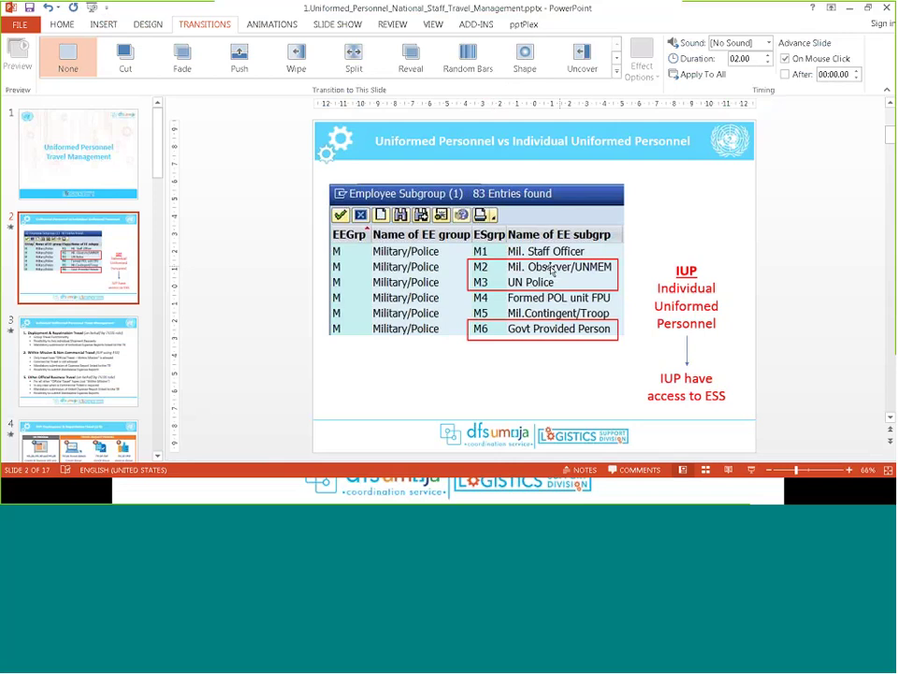
{"action": "key", "text": "alt+Tab"}
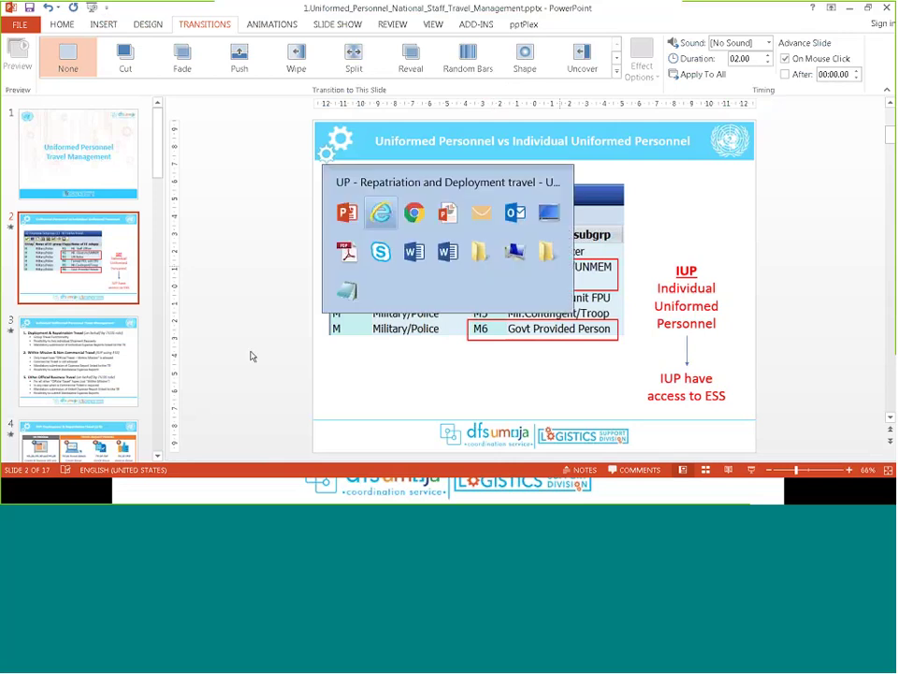
{"action": "left_click", "coordinate": [228, 317]}
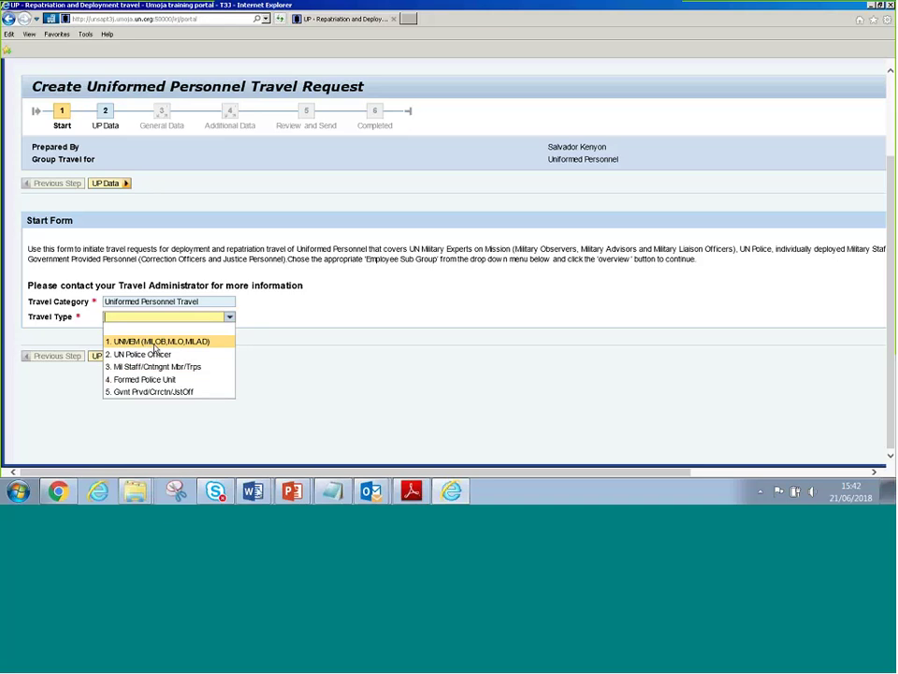
{"action": "mouse_move", "coordinate": [253, 491]}
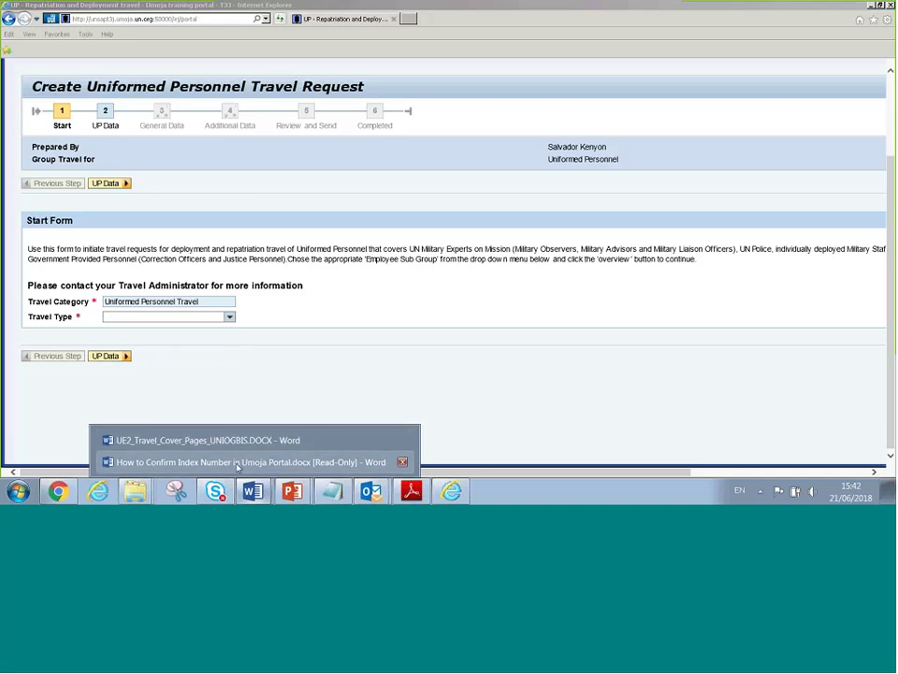
{"action": "left_click", "coordinate": [233, 446]}
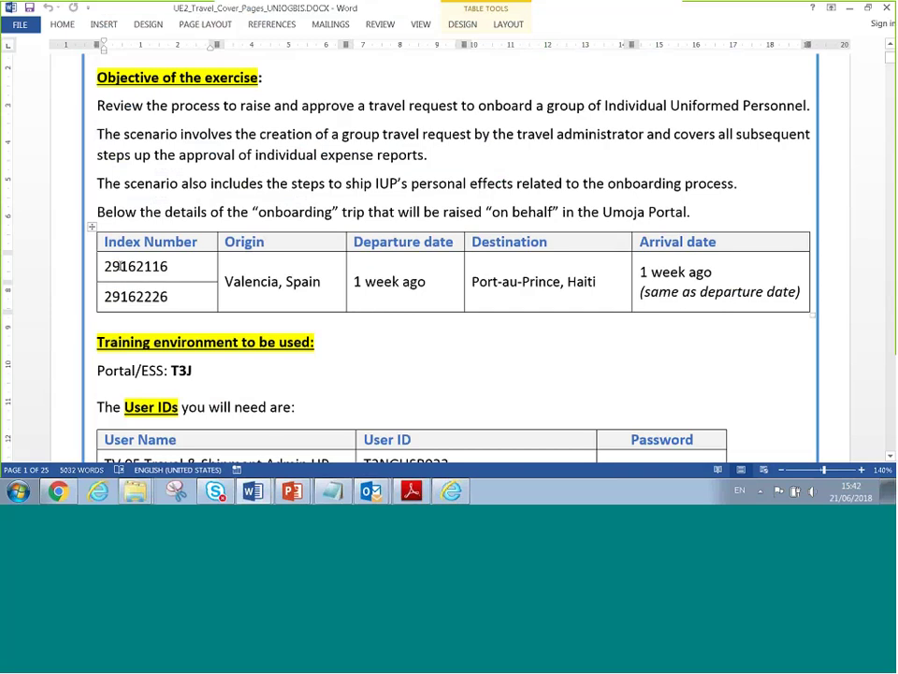
{"action": "double_click", "coordinate": [138, 267]}
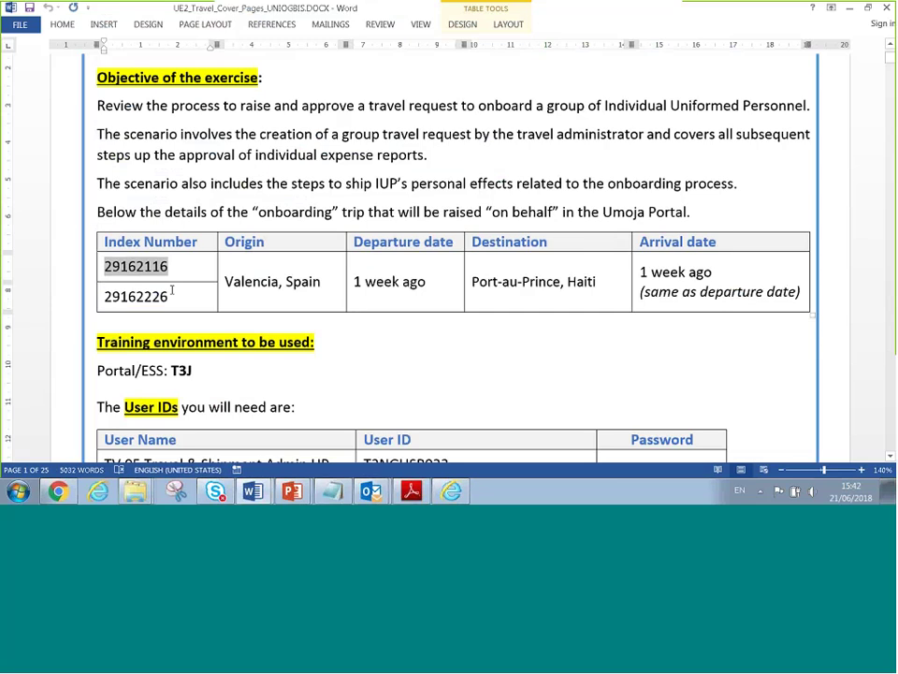
{"action": "left_click", "coordinate": [138, 267]}
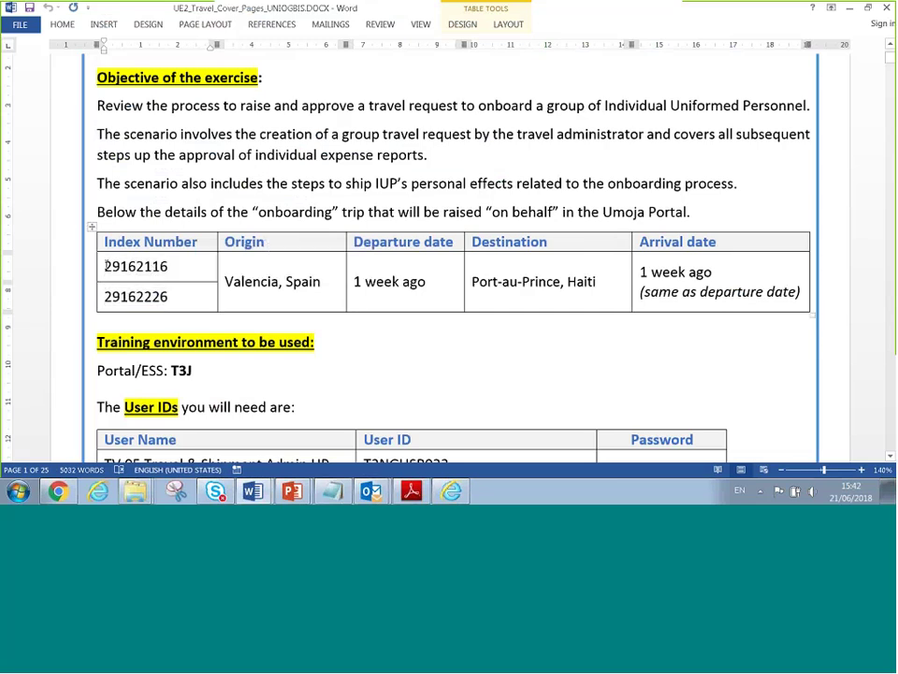
{"action": "double_click", "coordinate": [138, 267]}
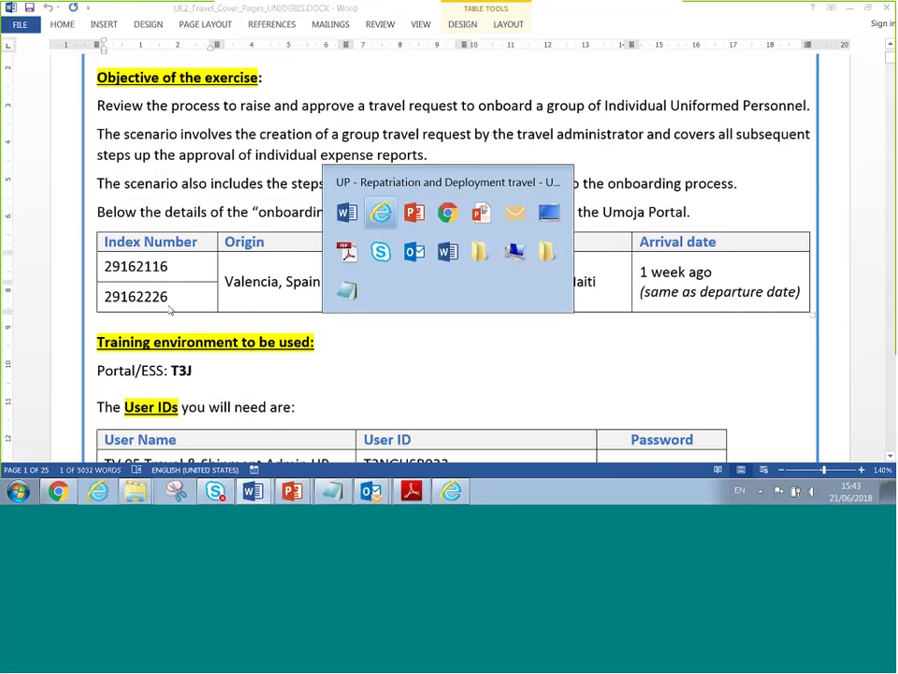
{"action": "key", "text": "alt+Tab"}
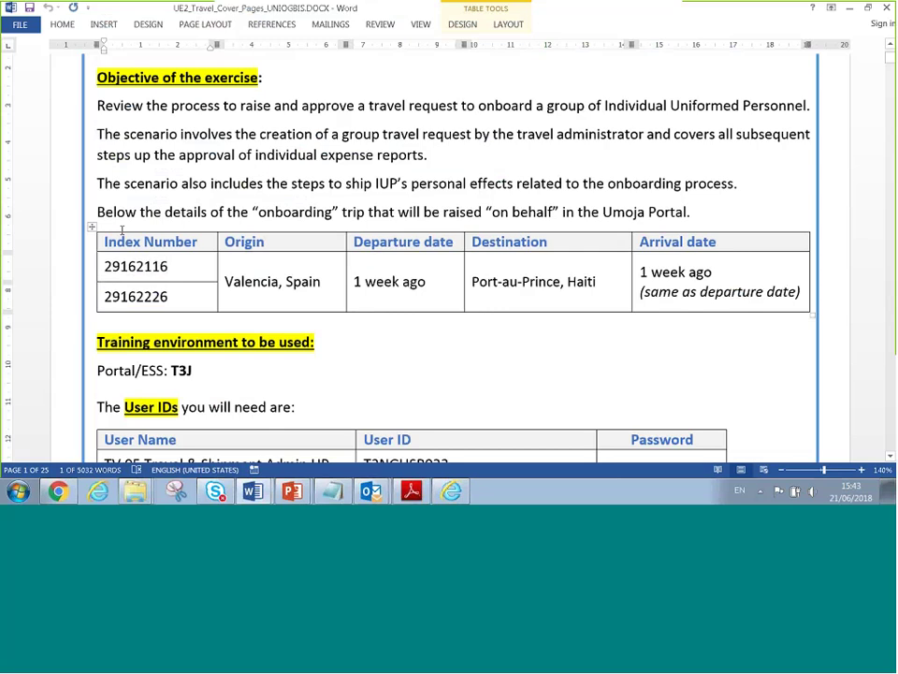
{"action": "key", "text": "alt+Tab"}
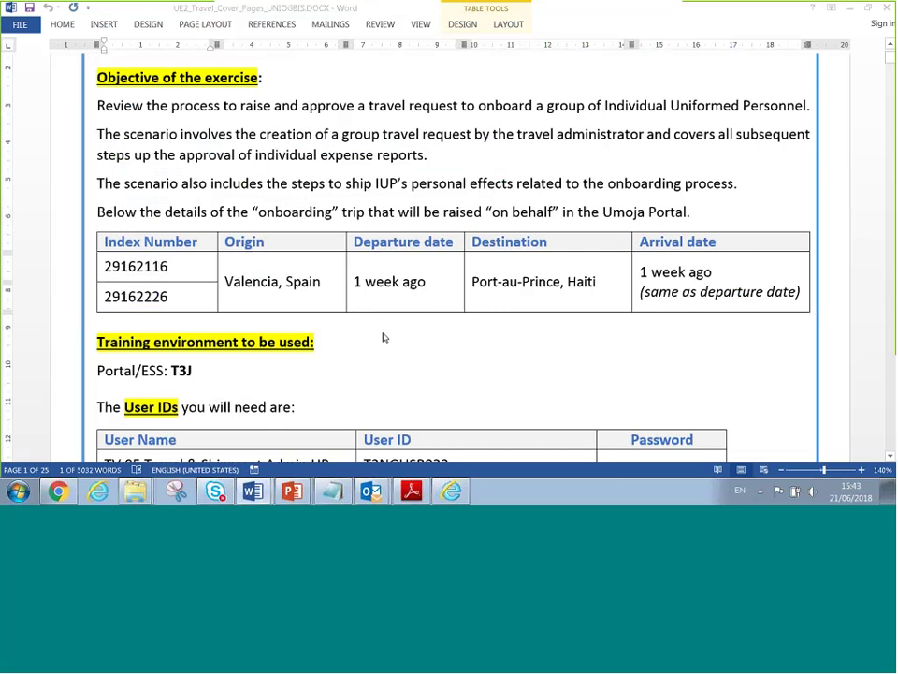
{"action": "key", "text": "alt+Tab"}
{"action": "key", "text": "alt+Tab"}
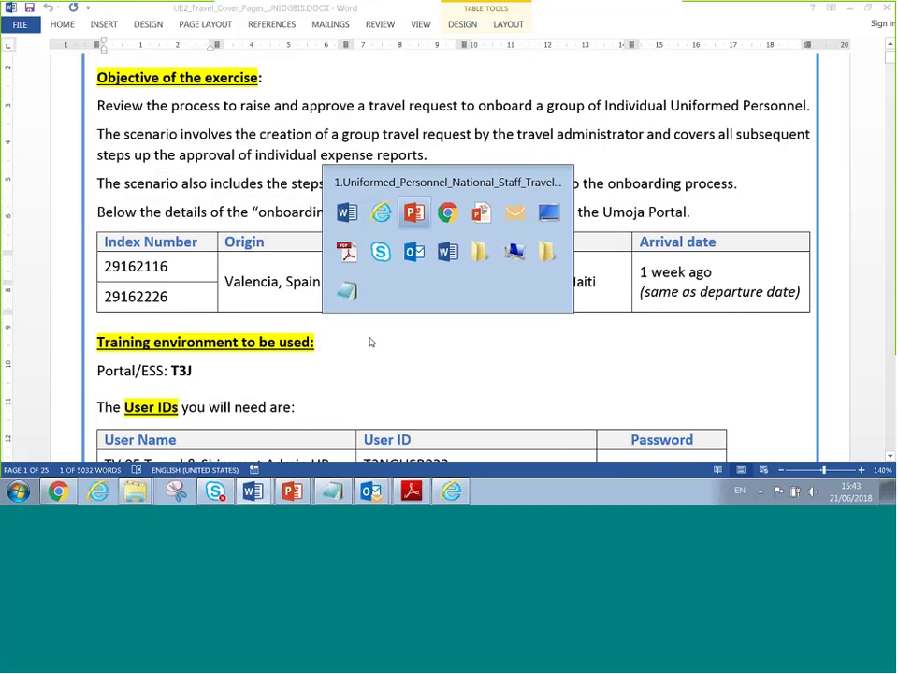
{"action": "key", "text": "alt+shift+Tab"}
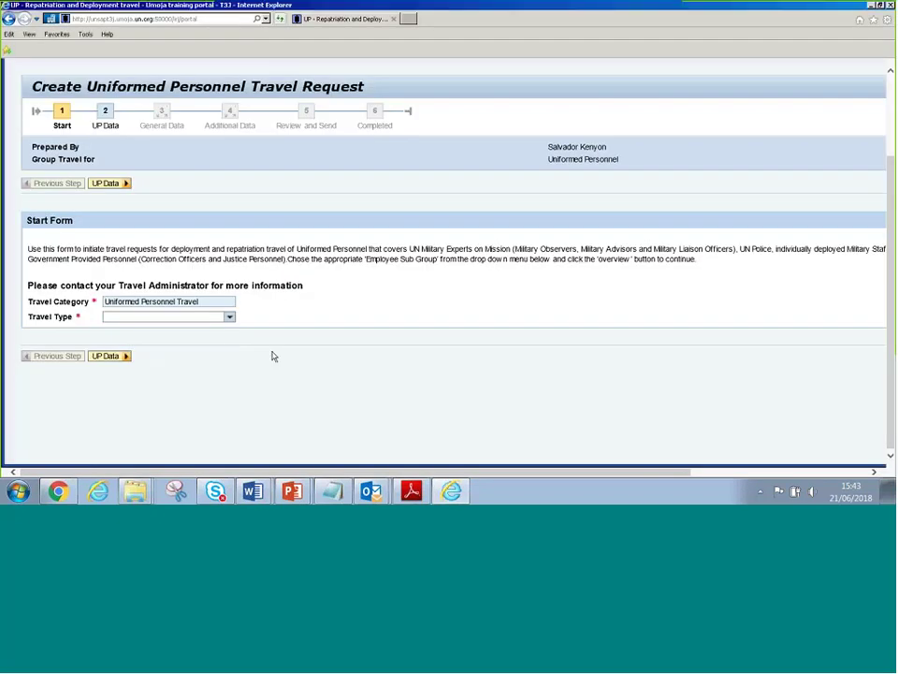
Choose '1. UNMEM (MLOB,MLO,MLAD)' as the travel type
{"action": "left_click", "coordinate": [229, 317]}
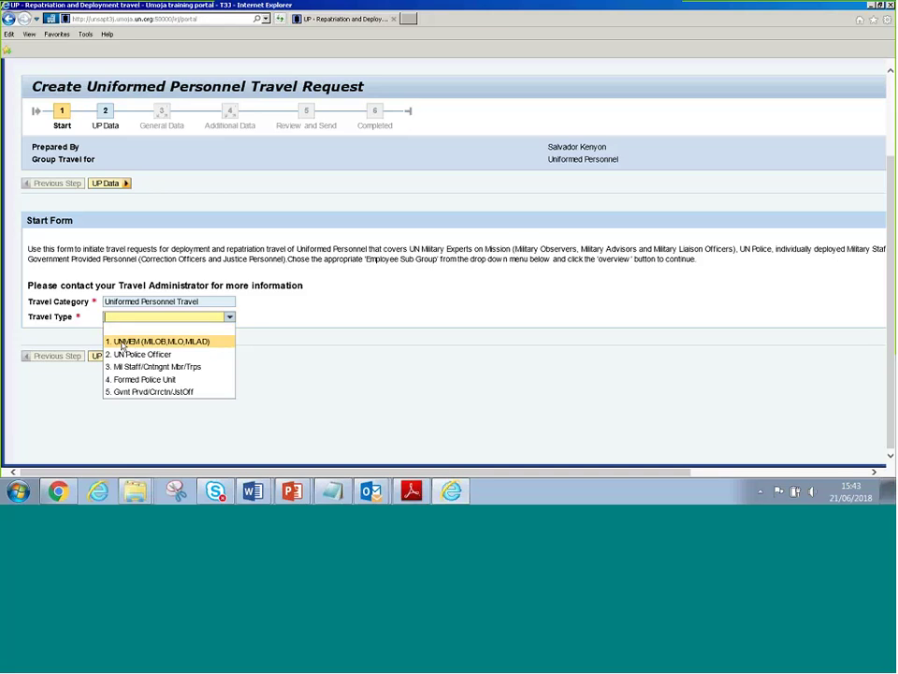
{"action": "left_click", "coordinate": [120, 343]}
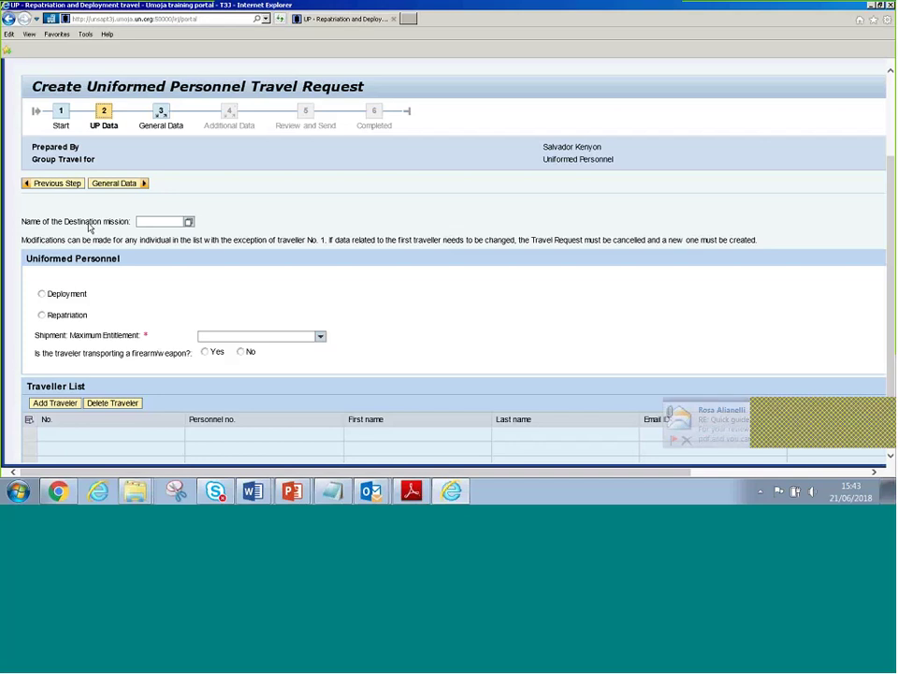
Set the request to Deployment for 12 months with a 100 kg by air shipment entitlement
{"action": "scroll", "coordinate": [94, 230], "scroll_direction": "down", "scroll_amount": 1}
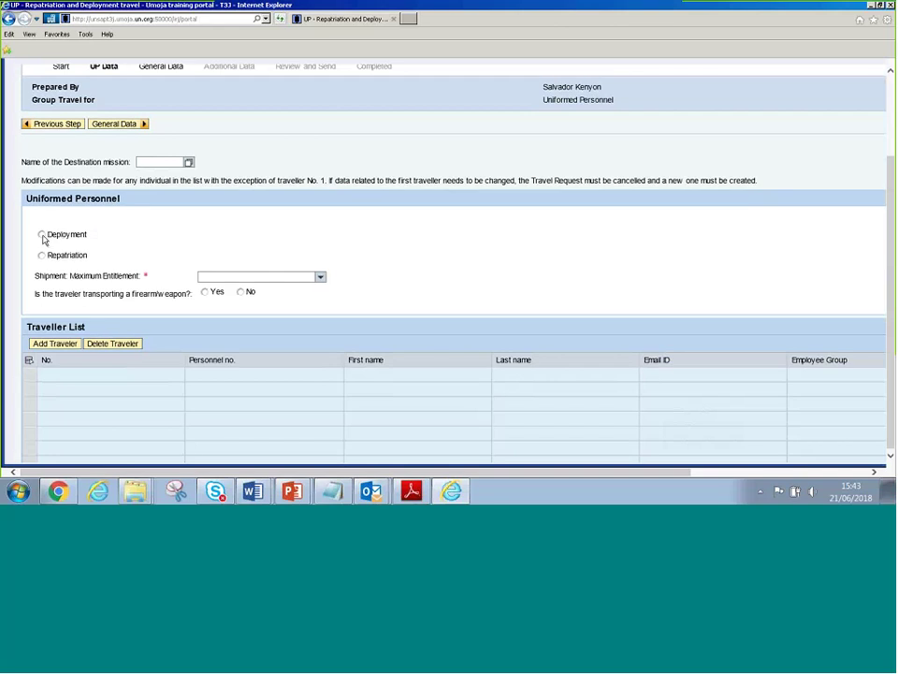
{"action": "left_click", "coordinate": [41, 235]}
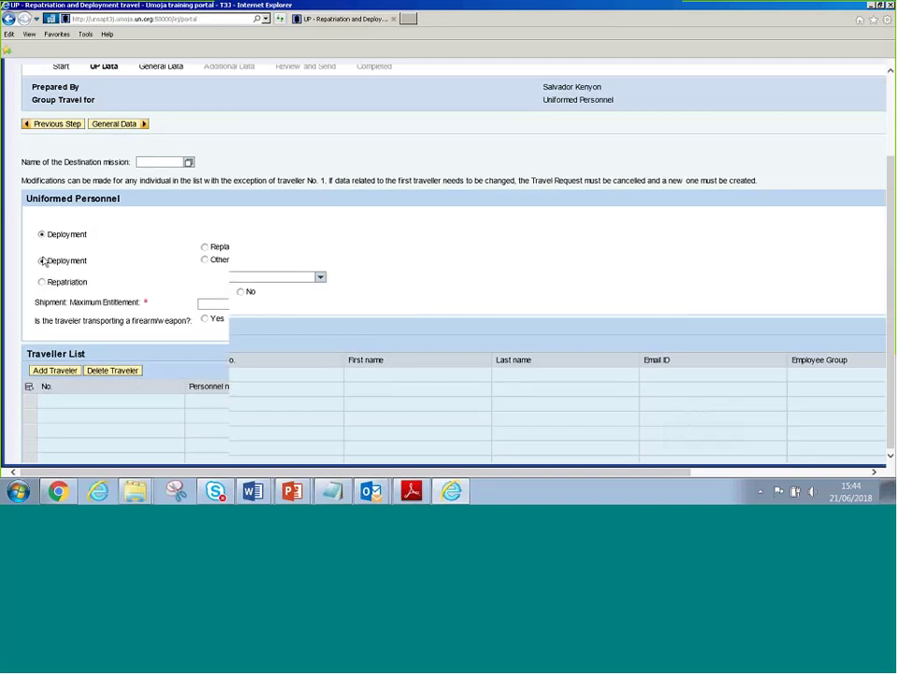
{"action": "left_click", "coordinate": [41, 281]}
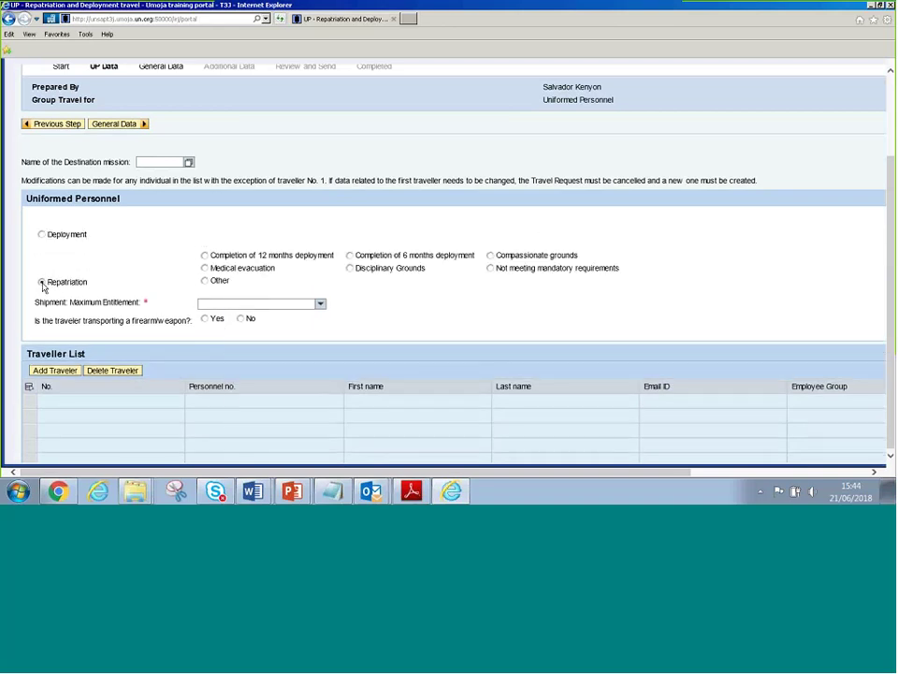
{"action": "left_click", "coordinate": [41, 234]}
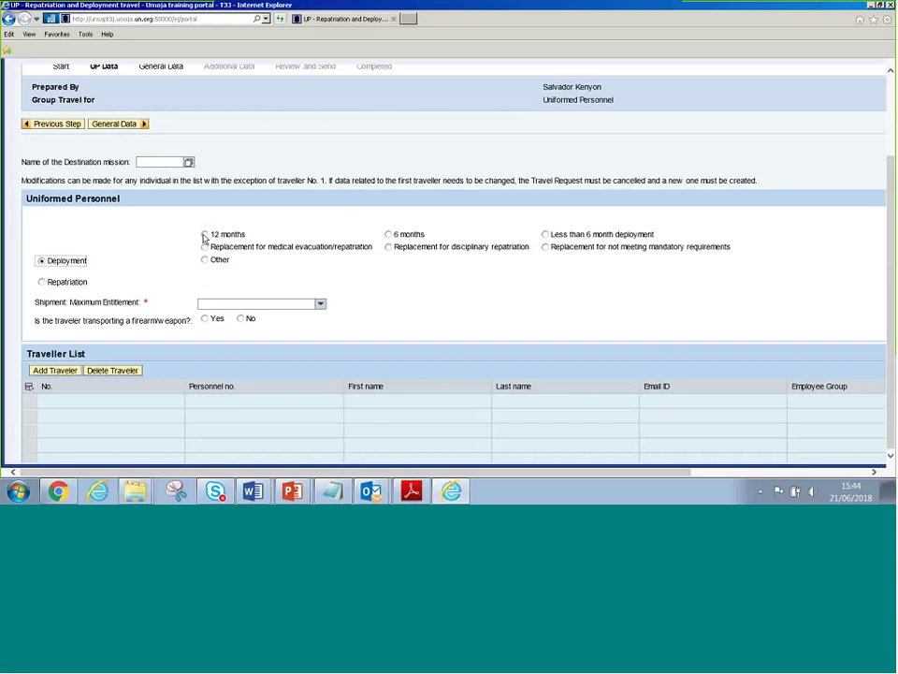
{"action": "left_click", "coordinate": [389, 234]}
{"action": "left_click", "coordinate": [205, 235]}
{"action": "left_click", "coordinate": [321, 305]}
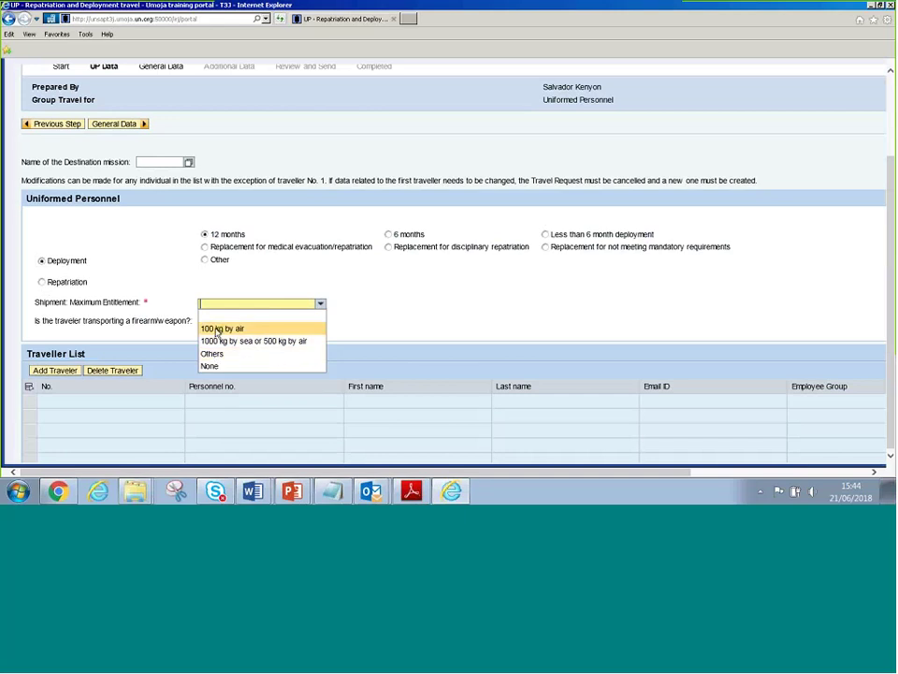
{"action": "key", "text": "Down"}
{"action": "left_click", "coordinate": [208, 331]}
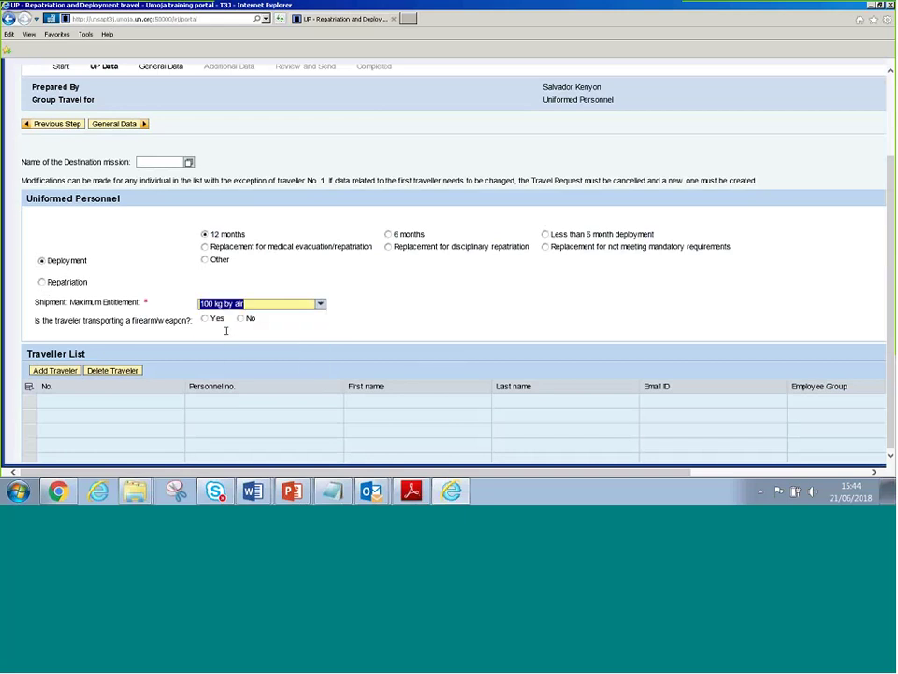
Answer No to whether the traveller is transporting a firearm or weapon
{"action": "left_click_drag", "start_coordinate": [42, 321], "coordinate": [179, 323]}
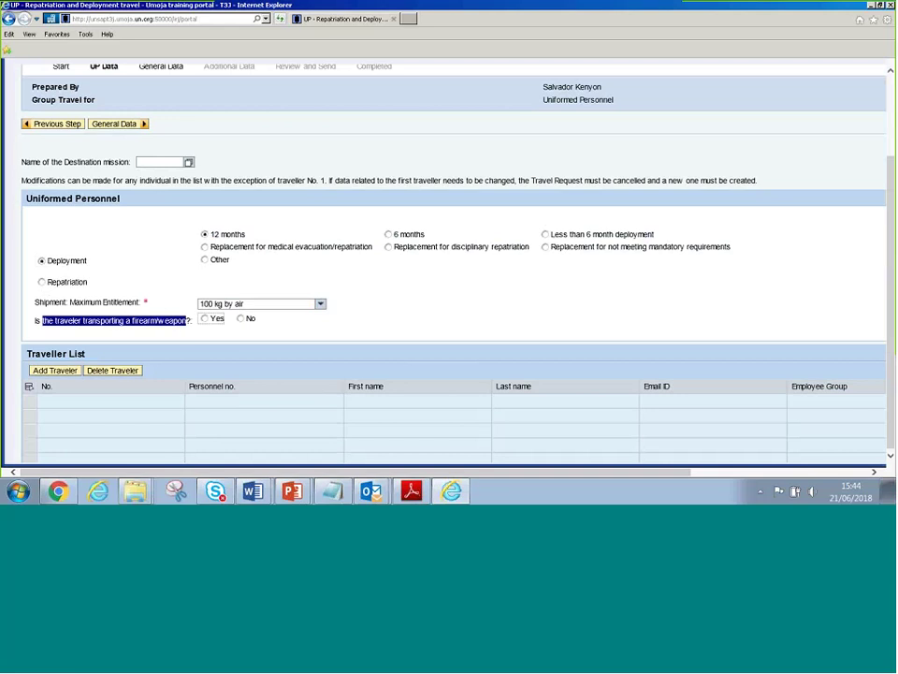
{"action": "left_click", "coordinate": [243, 320]}
{"action": "left_click", "coordinate": [243, 319]}
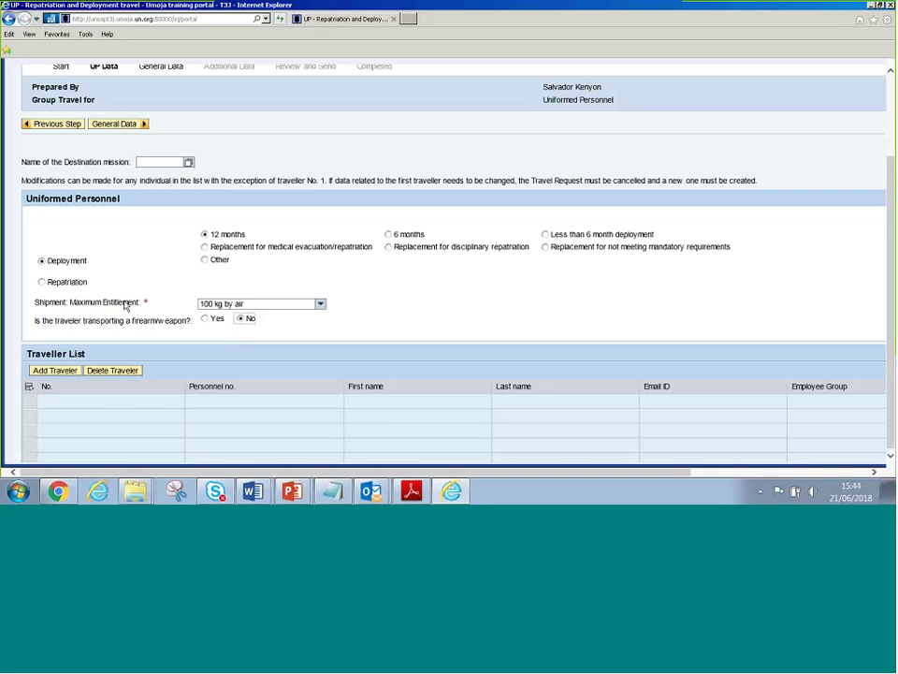
{"action": "scroll", "coordinate": [127, 305], "scroll_direction": "down", "scroll_amount": 1}
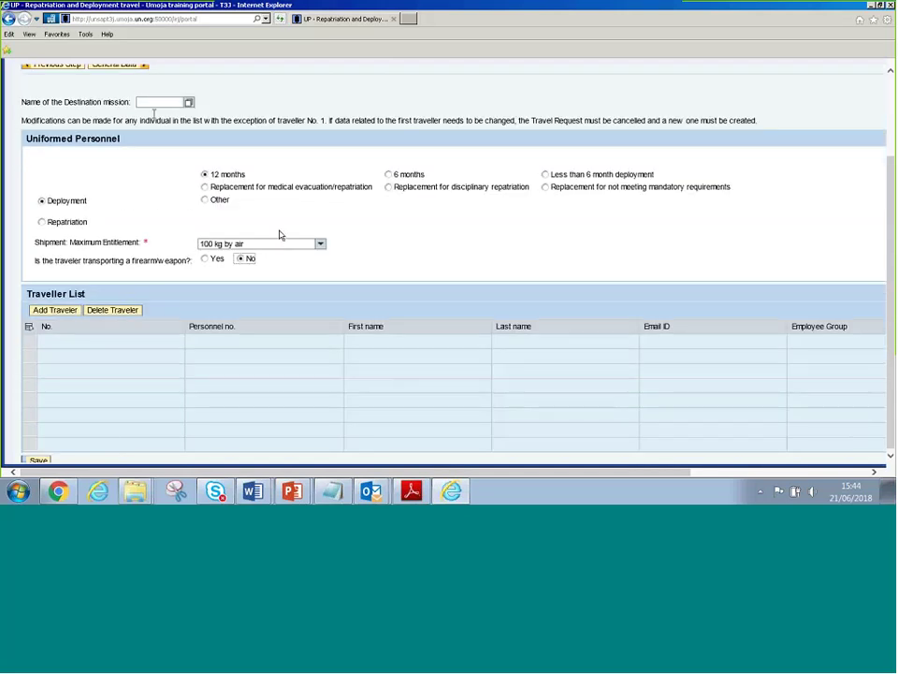
{"action": "left_click_drag", "start_coordinate": [33, 102], "coordinate": [62, 101]}
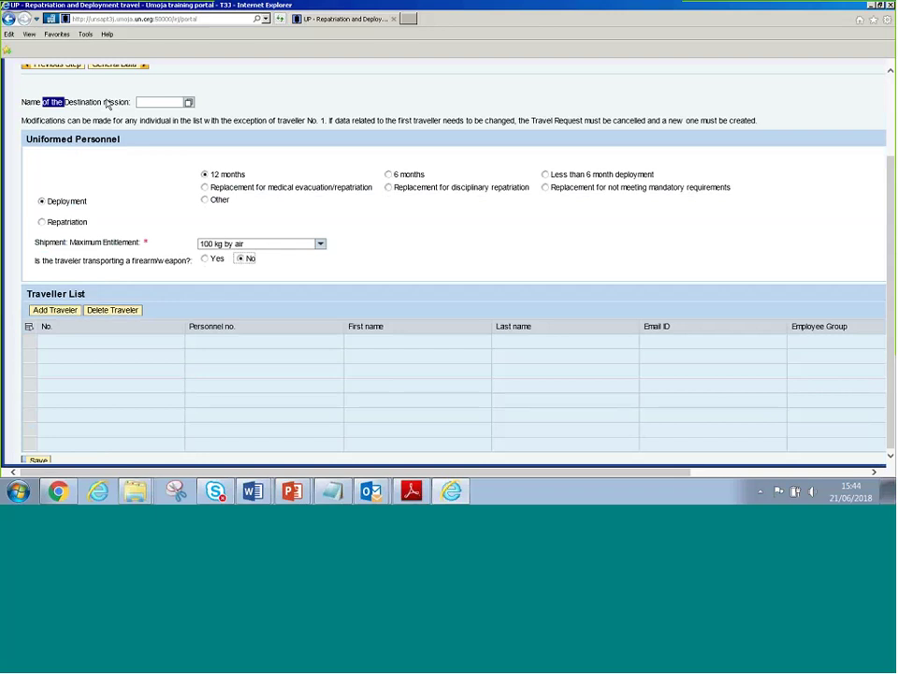
{"action": "left_click", "coordinate": [128, 105]}
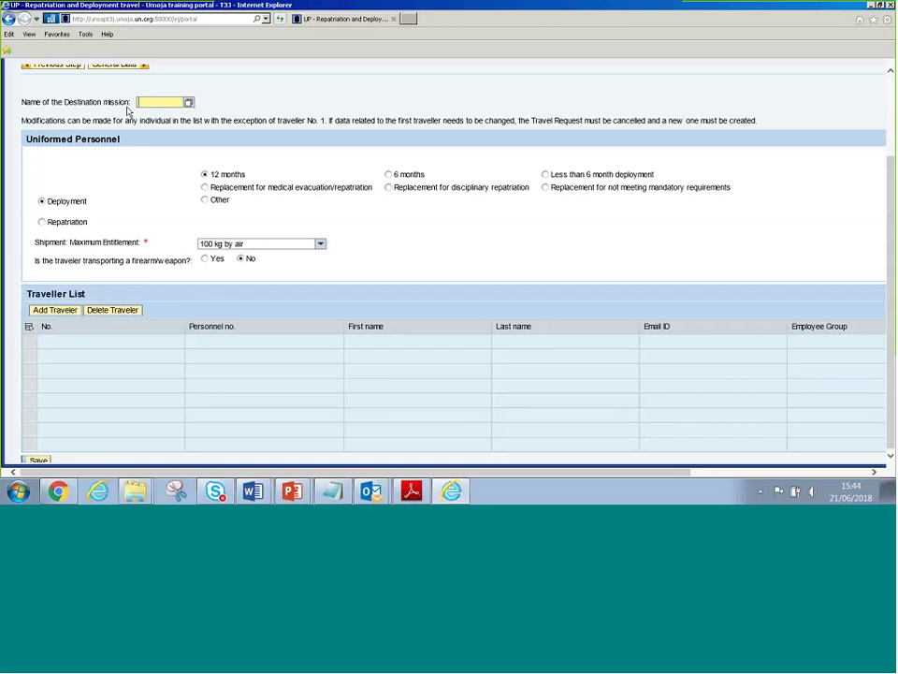
Search org units for MINUSTAH and set the destination mission to 20007630 MINUSTAH
{"action": "left_click", "coordinate": [142, 99]}
{"action": "left_click", "coordinate": [188, 101]}
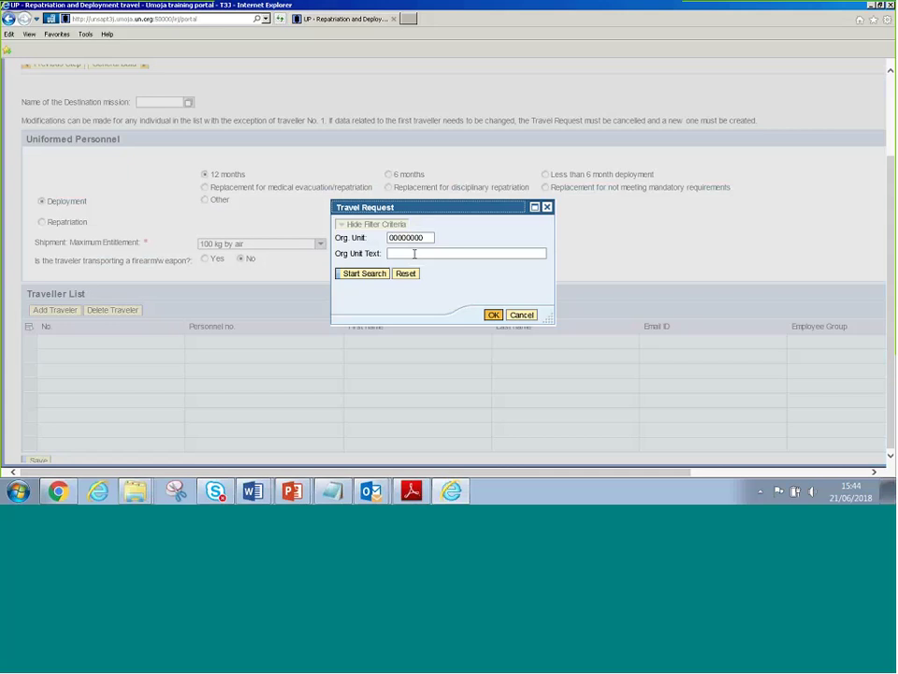
{"action": "left_click", "coordinate": [414, 253]}
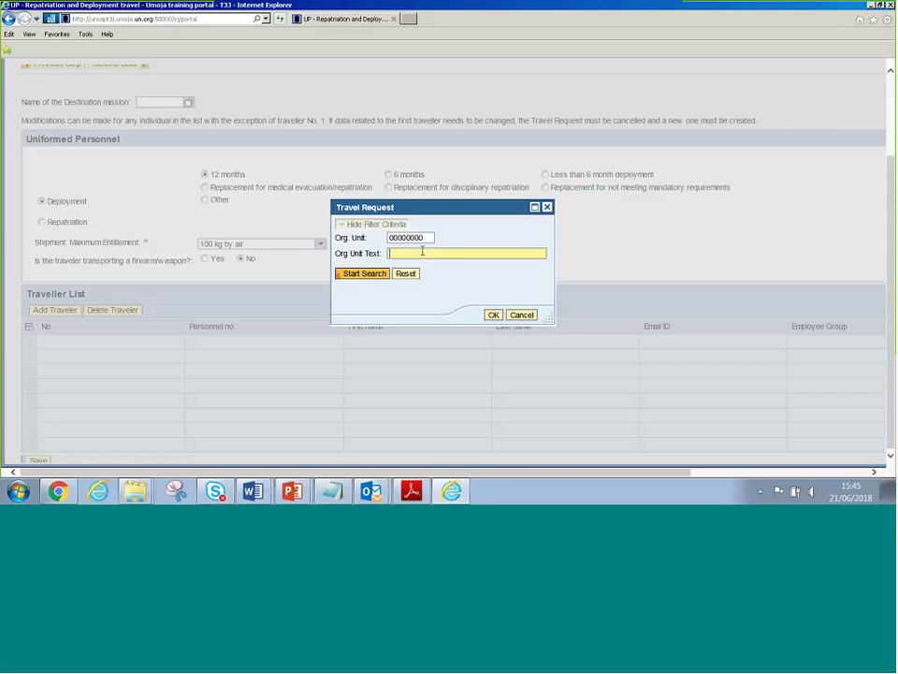
{"action": "type", "text": "MINUSTHA"}
{"action": "left_click", "coordinate": [364, 273]}
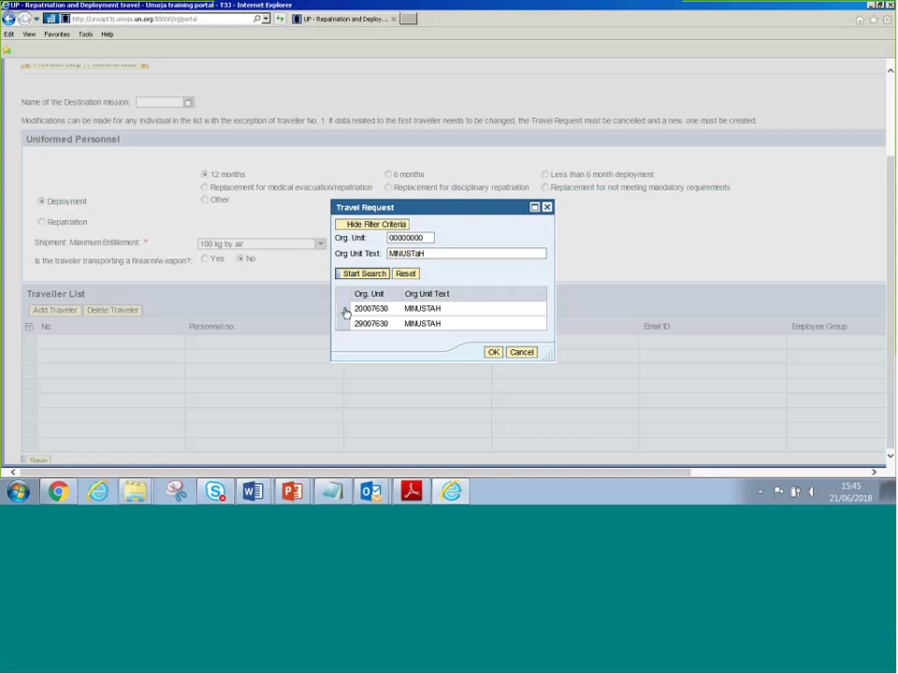
{"action": "left_click", "coordinate": [346, 312]}
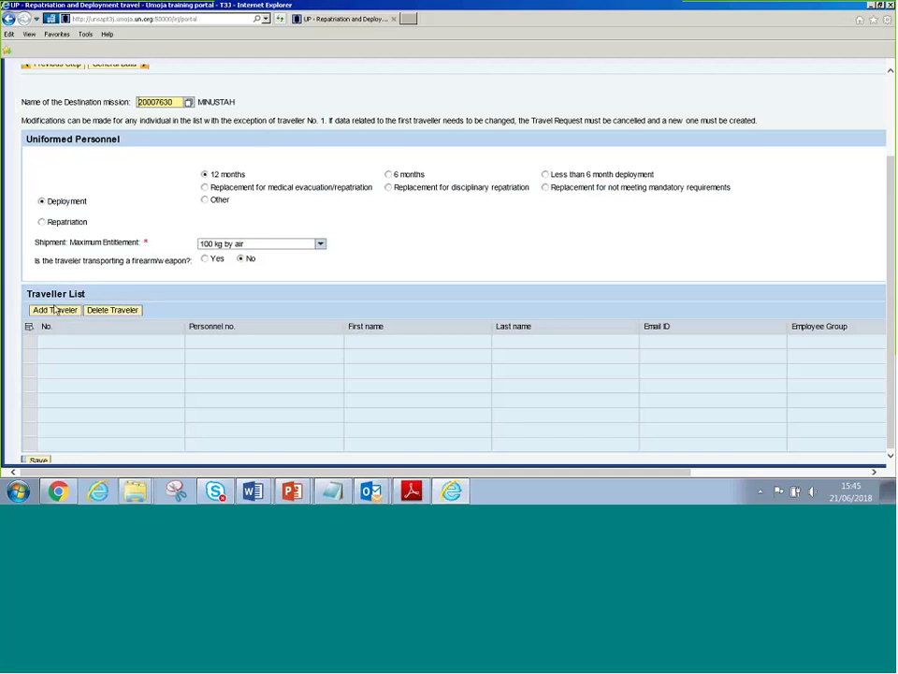
Add a new row to the Traveller List and try searching personnel by last name
{"action": "left_click", "coordinate": [58, 315]}
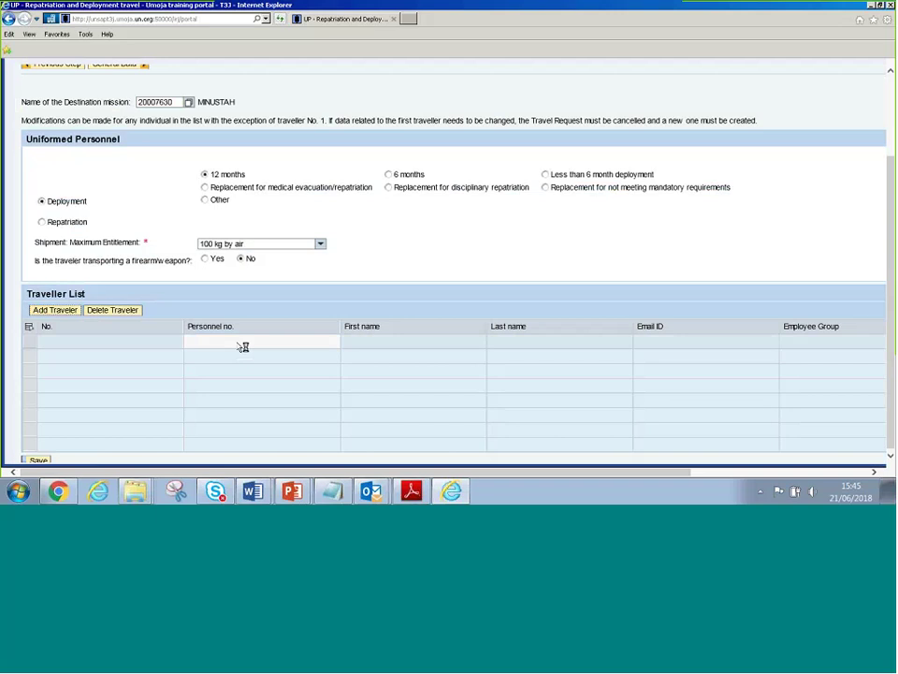
{"action": "left_click", "coordinate": [241, 343]}
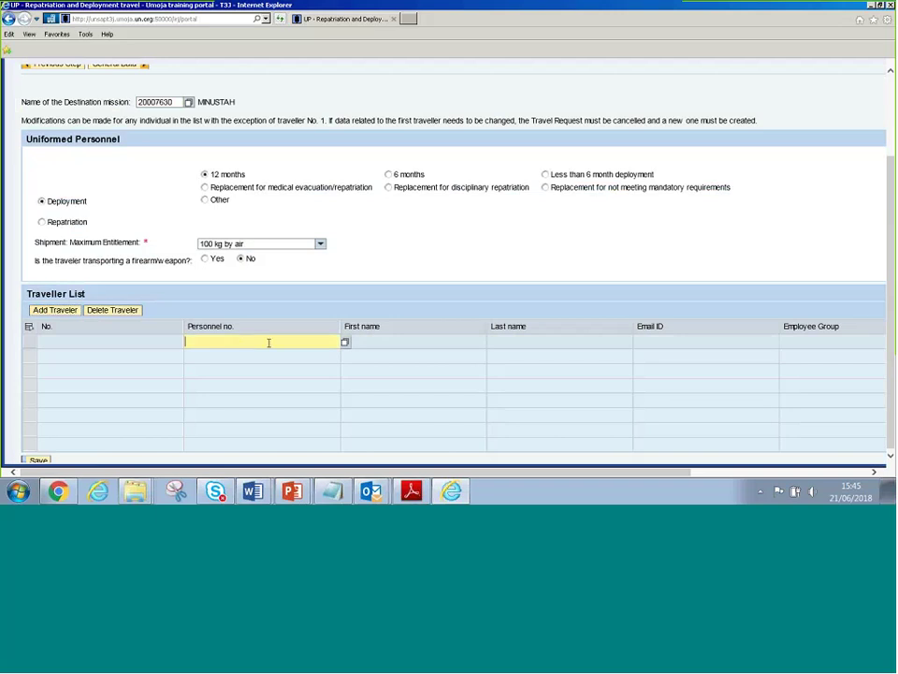
{"action": "left_click", "coordinate": [346, 344]}
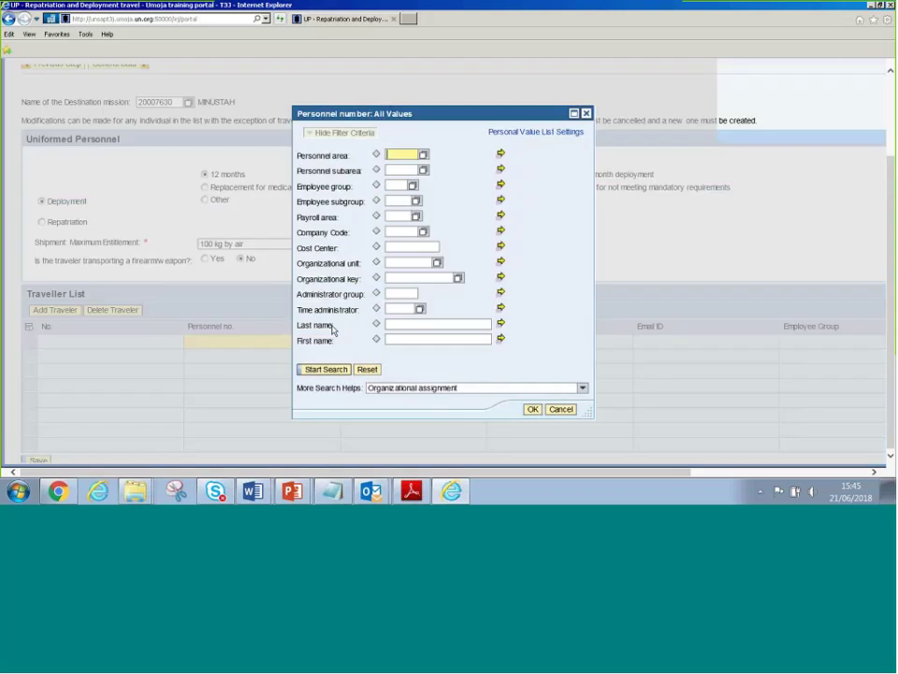
{"action": "left_click", "coordinate": [333, 328]}
{"action": "left_click", "coordinate": [329, 342]}
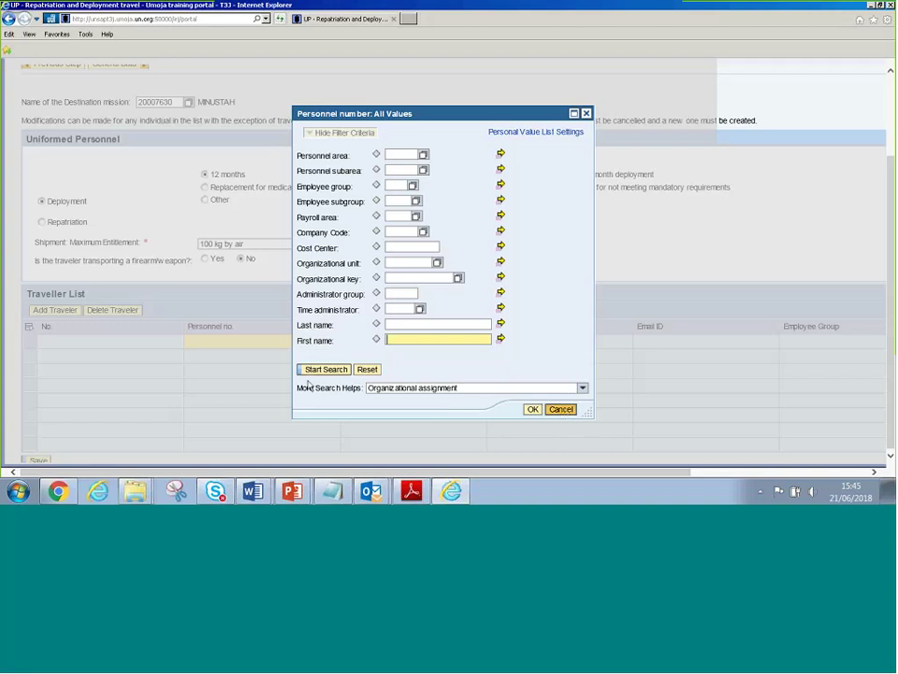
{"action": "key", "text": "Escape"}
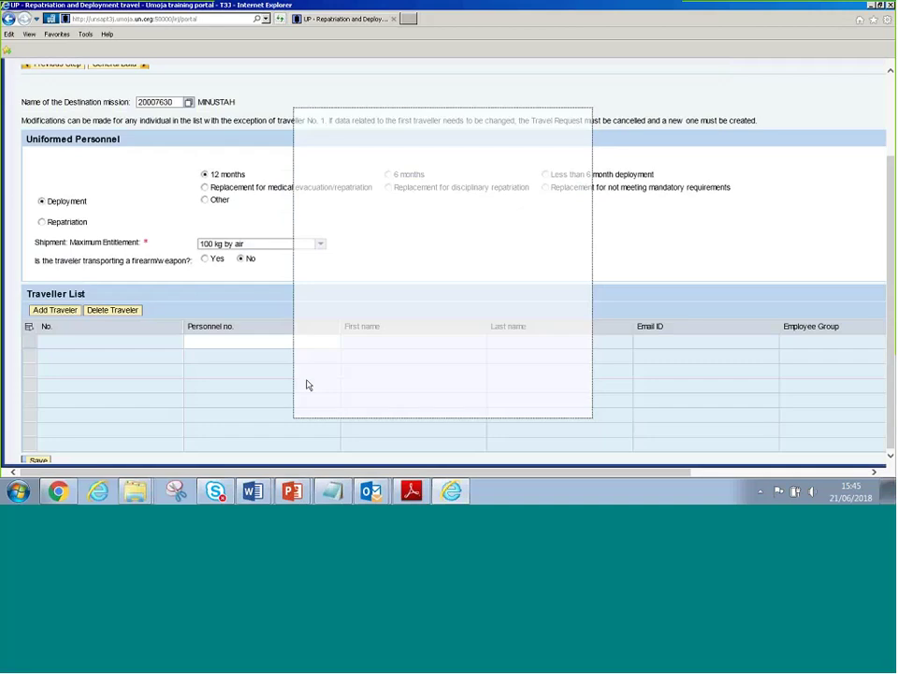
Paste the first traveller's personnel number to load the Military/Police Mil. Observer/UNMEM details
{"action": "left_click", "coordinate": [255, 348]}
{"action": "type", "text": "29162116"}
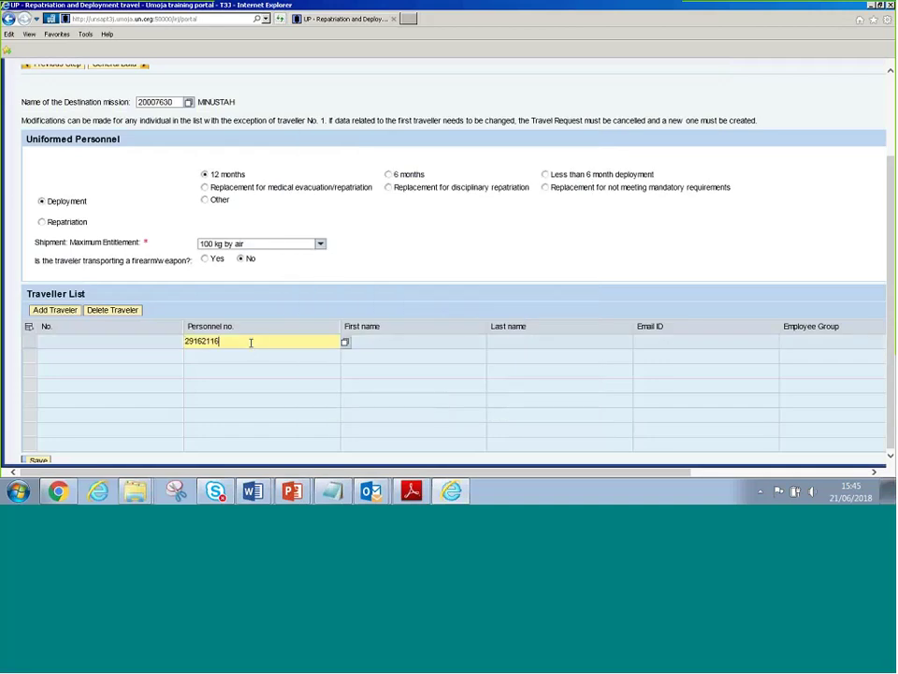
{"action": "left_click_drag", "start_coordinate": [251, 343], "coordinate": [174, 337]}
{"action": "left_click", "coordinate": [272, 347]}
{"action": "key", "text": "Return"}
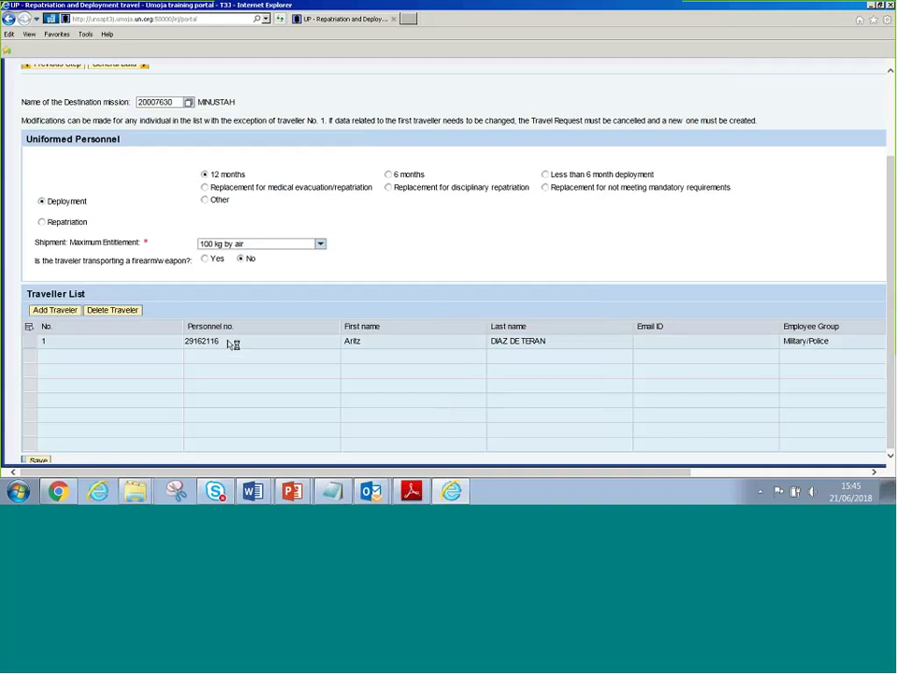
{"action": "left_click", "coordinate": [234, 345]}
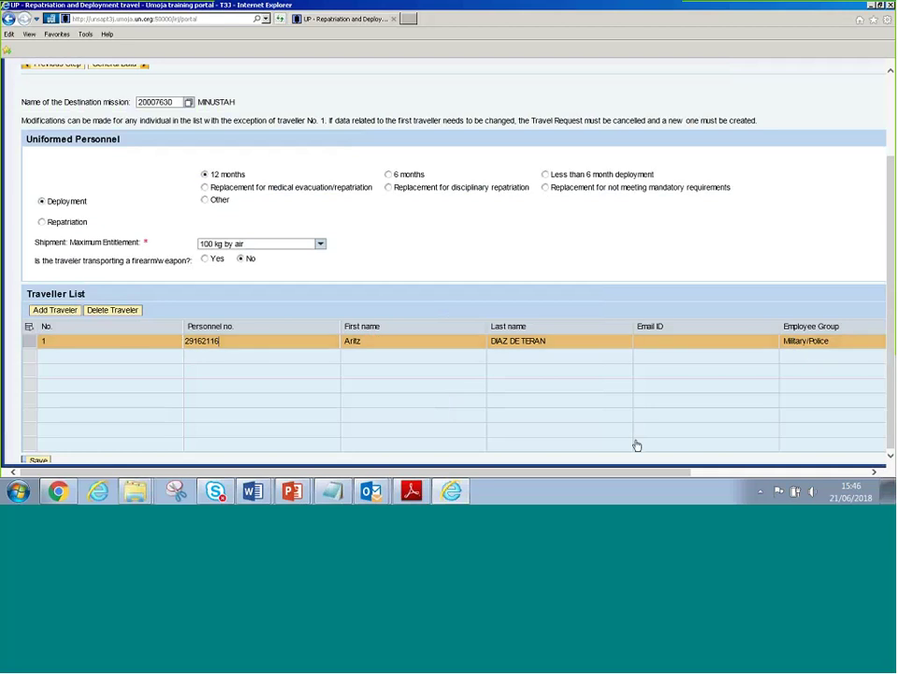
{"action": "left_click_drag", "start_coordinate": [534, 473], "coordinate": [683, 473]}
Add a second traveller row and copy the second traveller's index number from the Word exercise sheet
{"action": "left_click", "coordinate": [54, 309]}
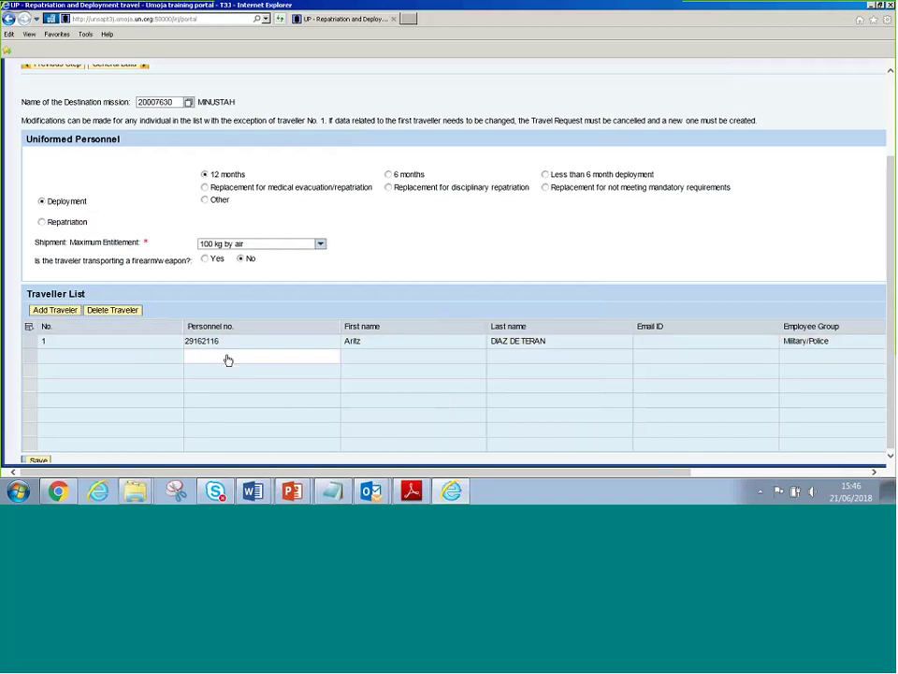
{"action": "left_click", "coordinate": [227, 357]}
{"action": "key", "text": "alt+Tab"}
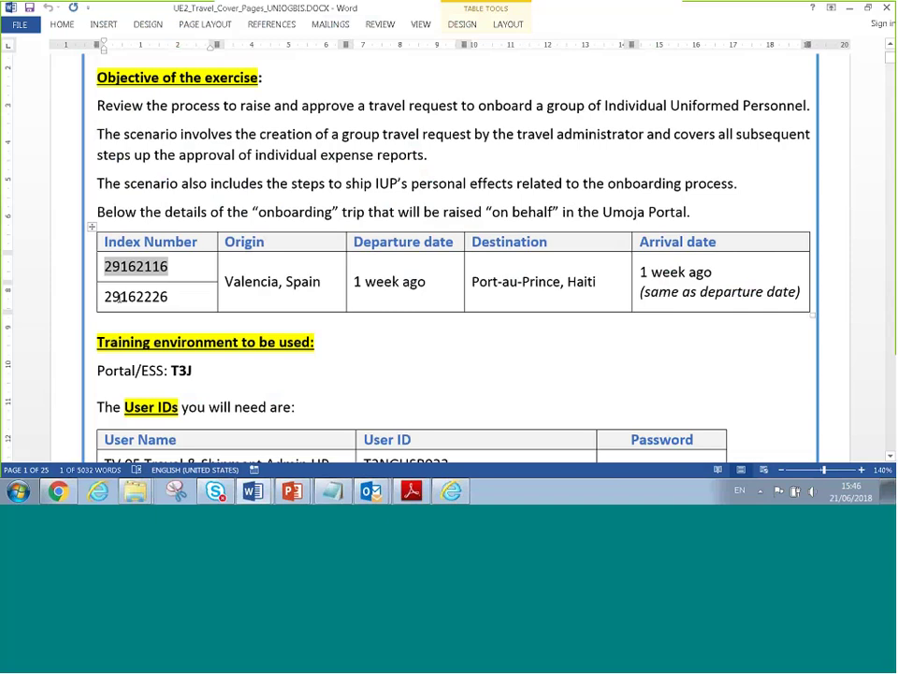
{"action": "double_click", "coordinate": [138, 307]}
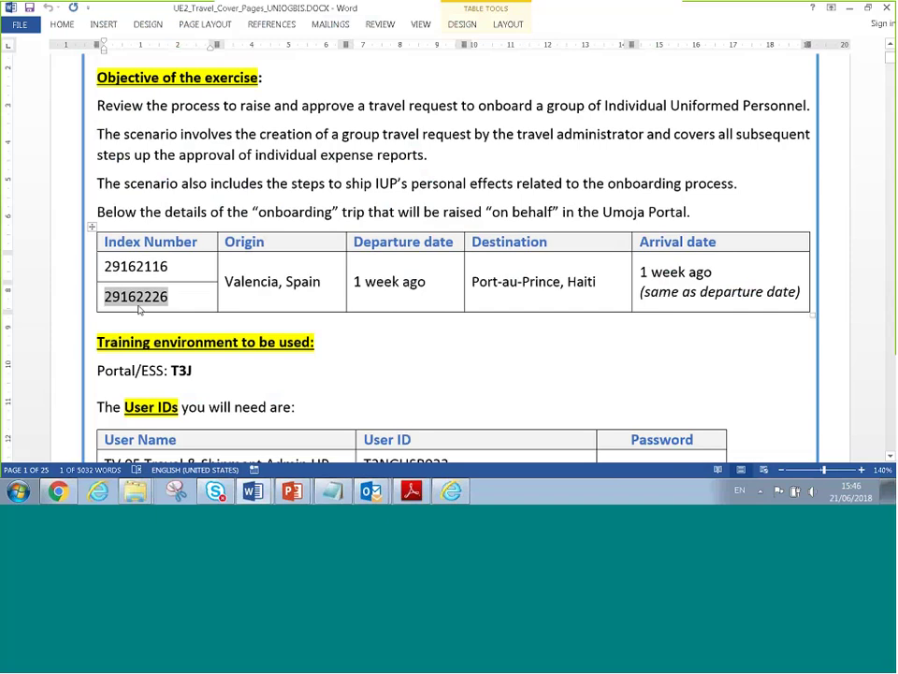
{"action": "key", "text": "ctrl+c"}
{"action": "key", "text": "alt+Tab"}
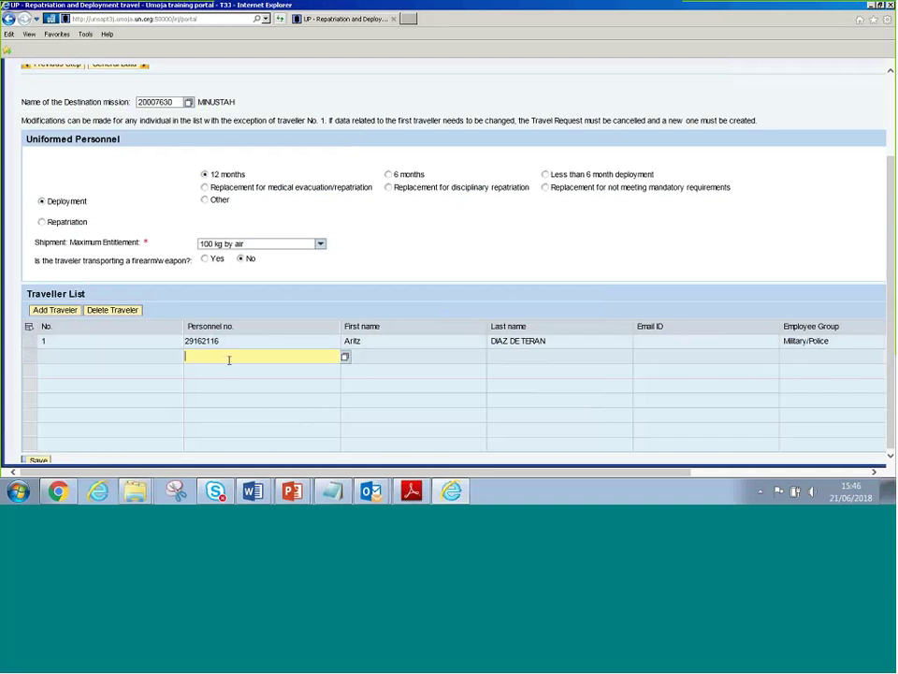
Paste the copied index number into row 2's Personnel no. to load the second Military/Police traveller
{"action": "key", "text": "ctrl+v"}
{"action": "key", "text": "Return"}
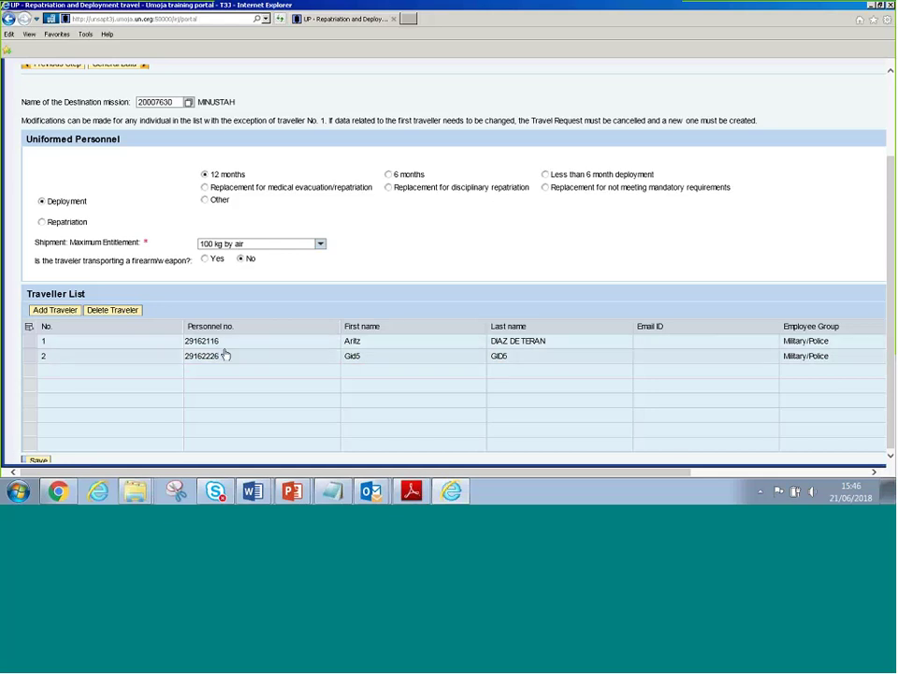
{"action": "scroll", "coordinate": [225, 355], "scroll_direction": "down", "scroll_amount": 1}
{"action": "scroll", "coordinate": [224, 354], "scroll_direction": "up", "scroll_amount": 3}
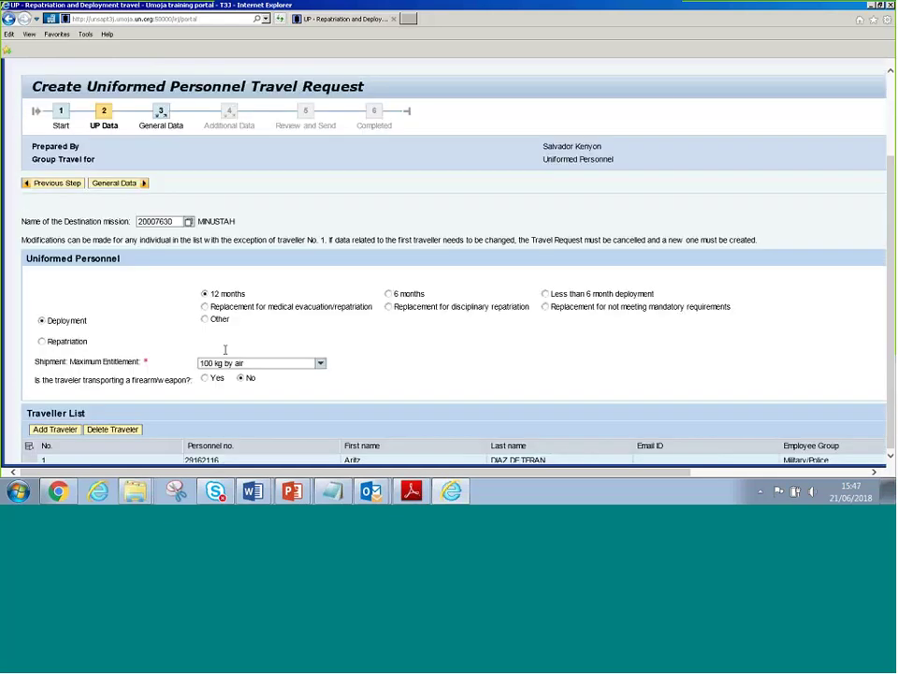
{"action": "scroll", "coordinate": [225, 350], "scroll_direction": "down", "scroll_amount": 3}
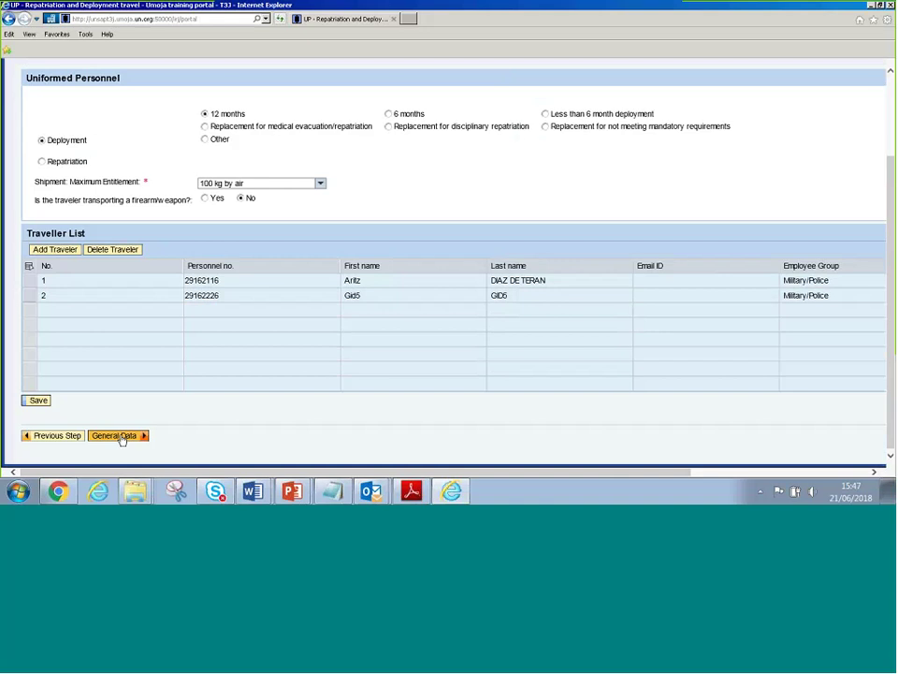
{"action": "left_click", "coordinate": [120, 436]}
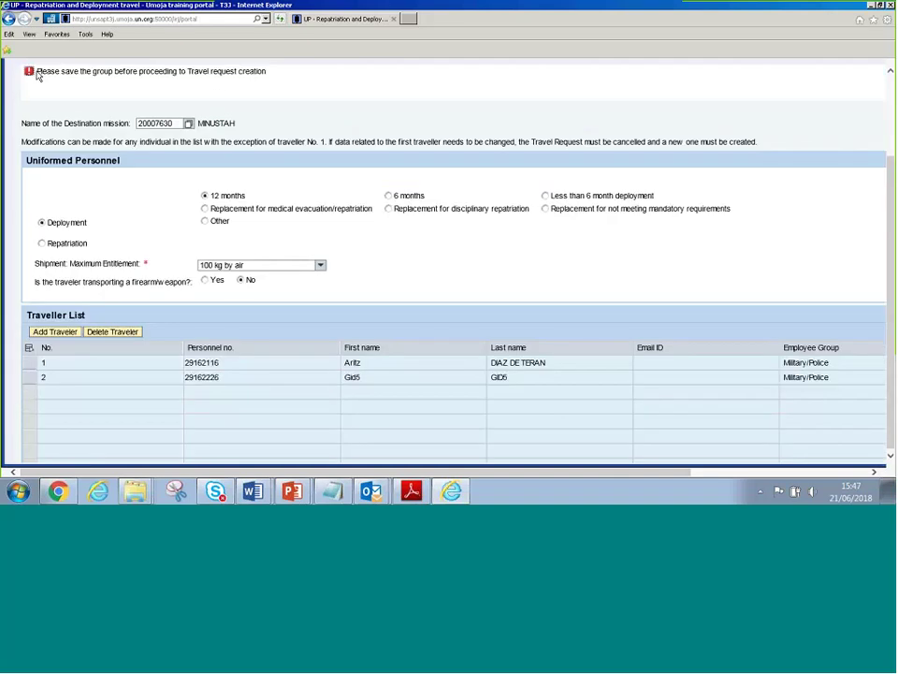
{"action": "left_click_drag", "start_coordinate": [37, 72], "coordinate": [267, 71]}
{"action": "scroll", "coordinate": [268, 93], "scroll_direction": "up", "scroll_amount": 2}
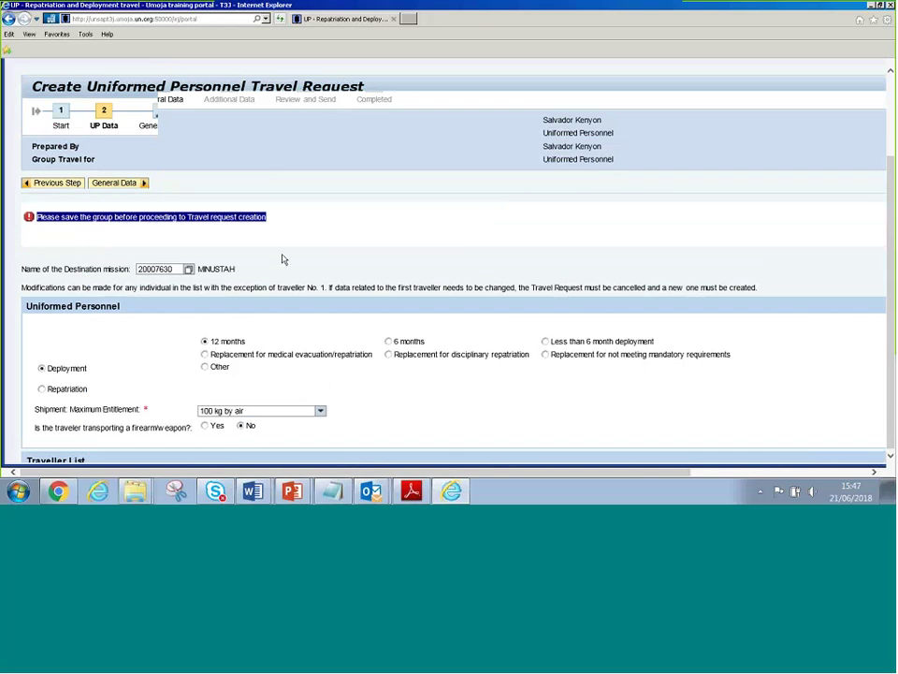
{"action": "scroll", "coordinate": [284, 237], "scroll_direction": "down", "scroll_amount": 1}
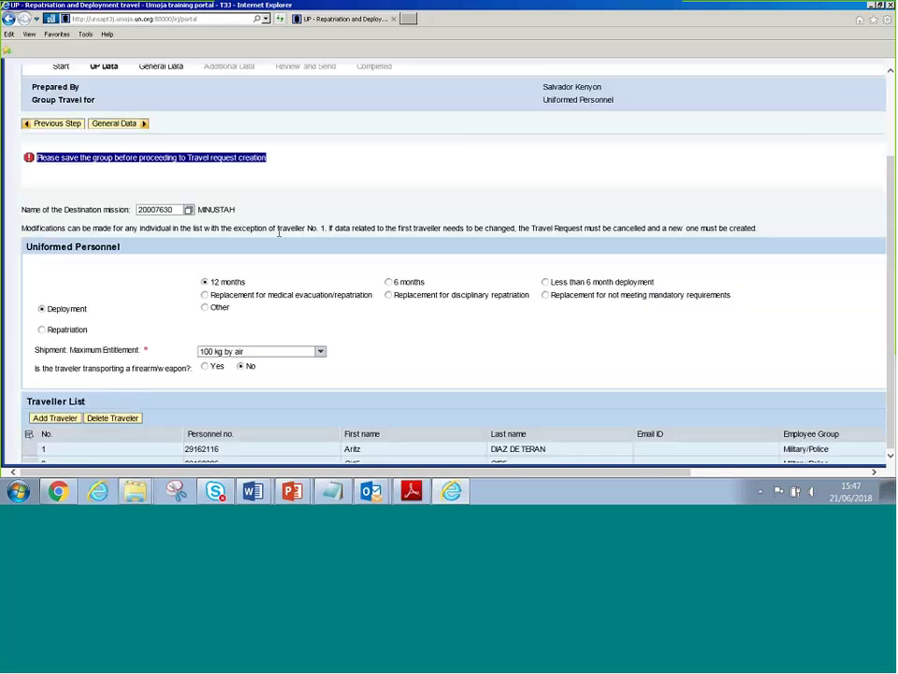
{"action": "scroll", "coordinate": [278, 233], "scroll_direction": "down", "scroll_amount": 3}
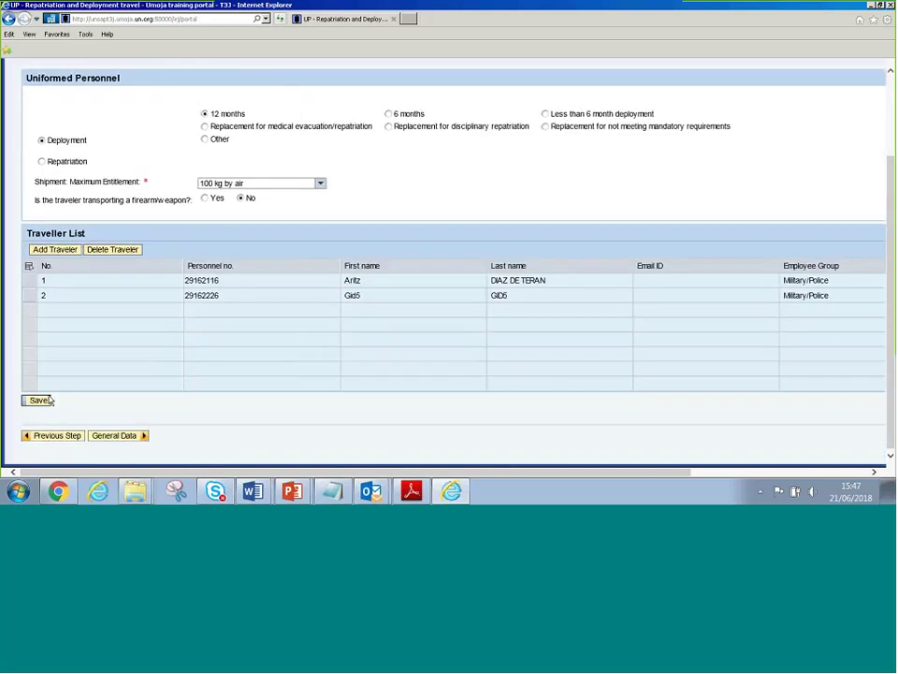
{"action": "left_click", "coordinate": [45, 399]}
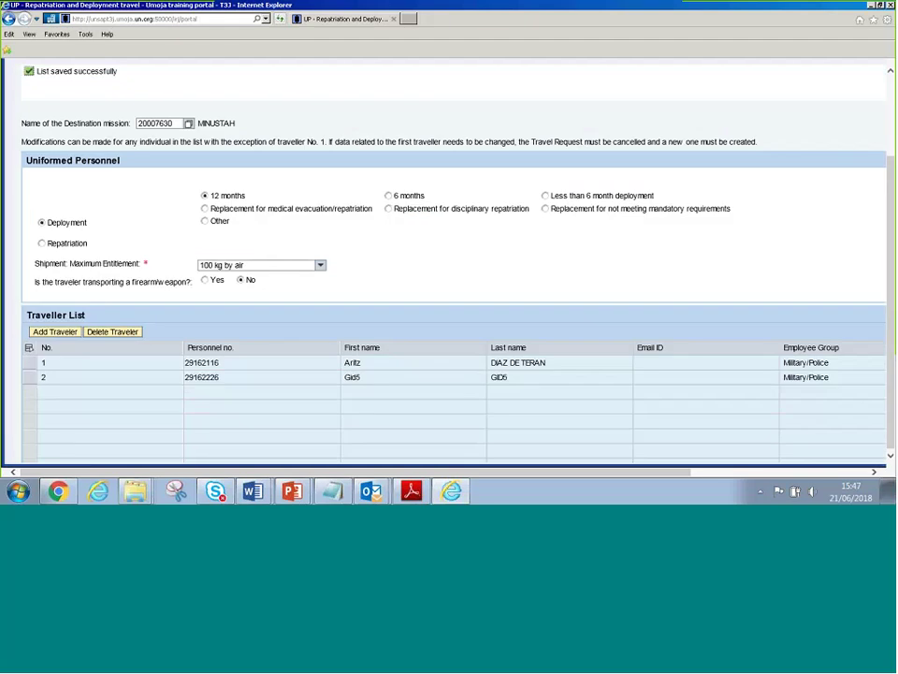
{"action": "scroll", "coordinate": [151, 303], "scroll_direction": "up", "scroll_amount": 3}
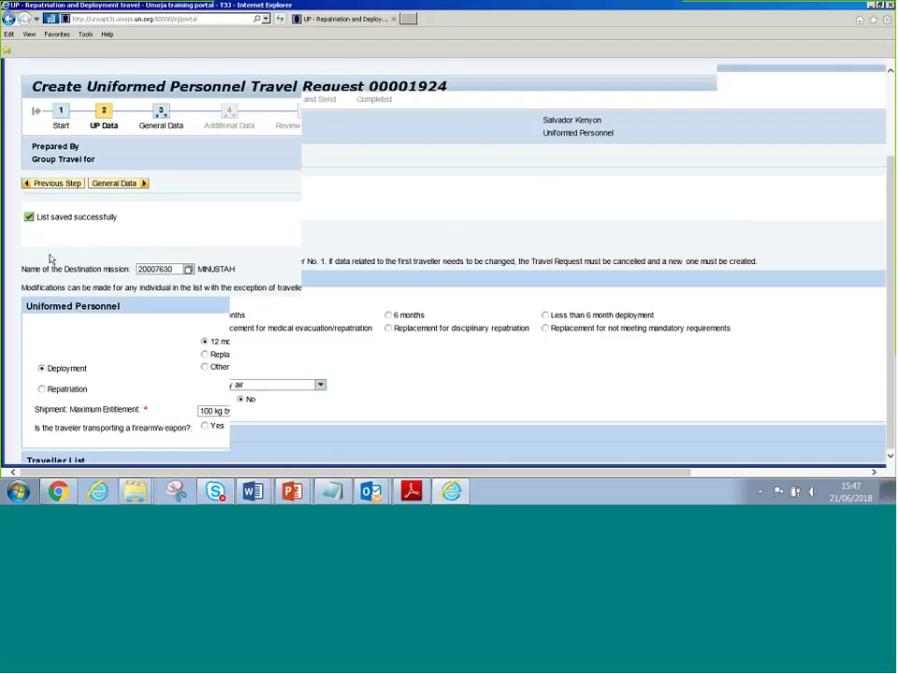
{"action": "left_click_drag", "start_coordinate": [408, 87], "coordinate": [450, 86]}
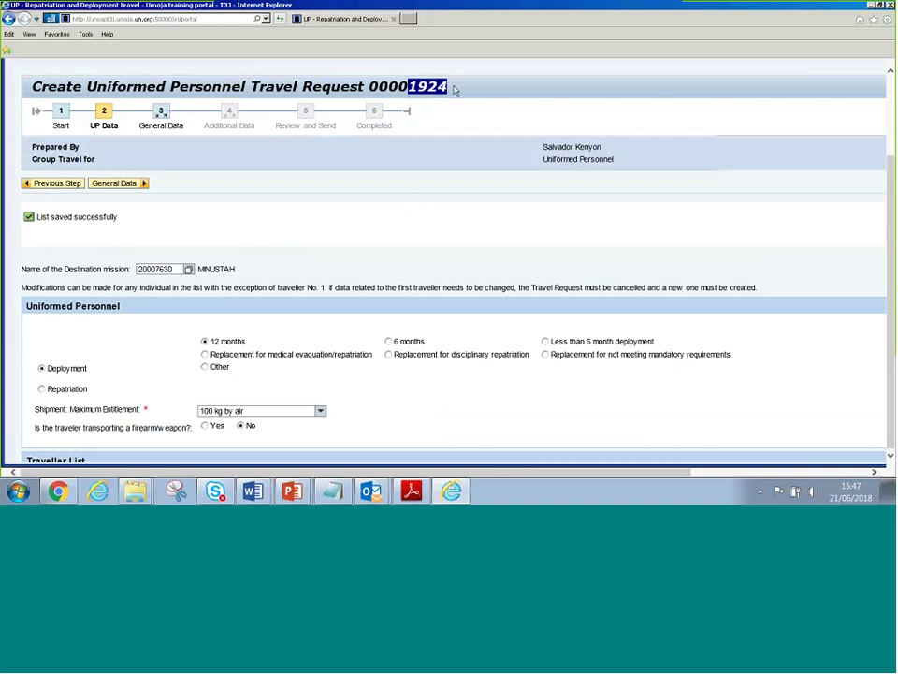
{"action": "left_click_drag", "start_coordinate": [453, 86], "coordinate": [370, 86]}
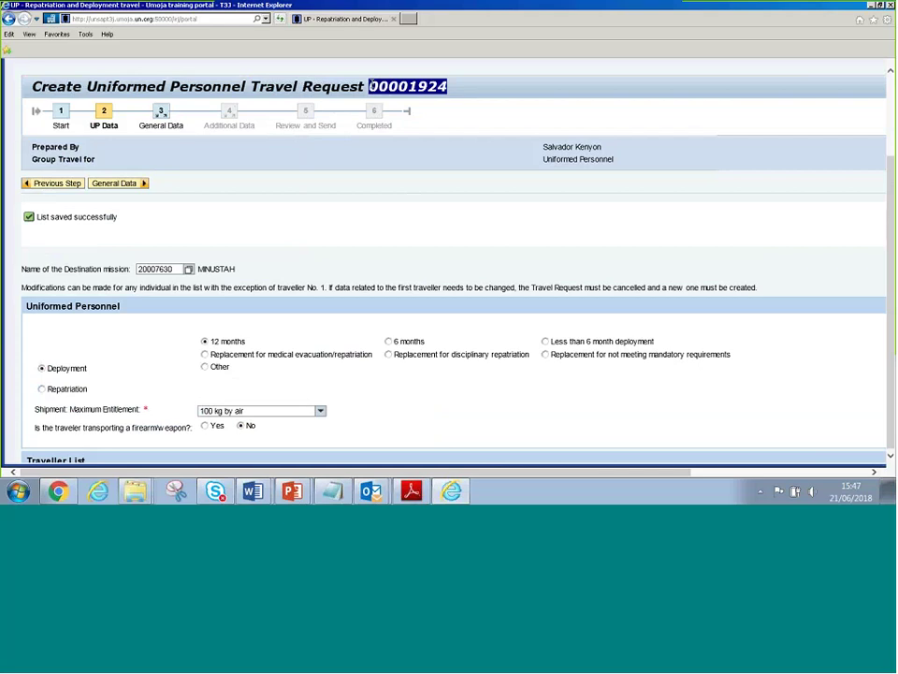
{"action": "left_click", "coordinate": [415, 87]}
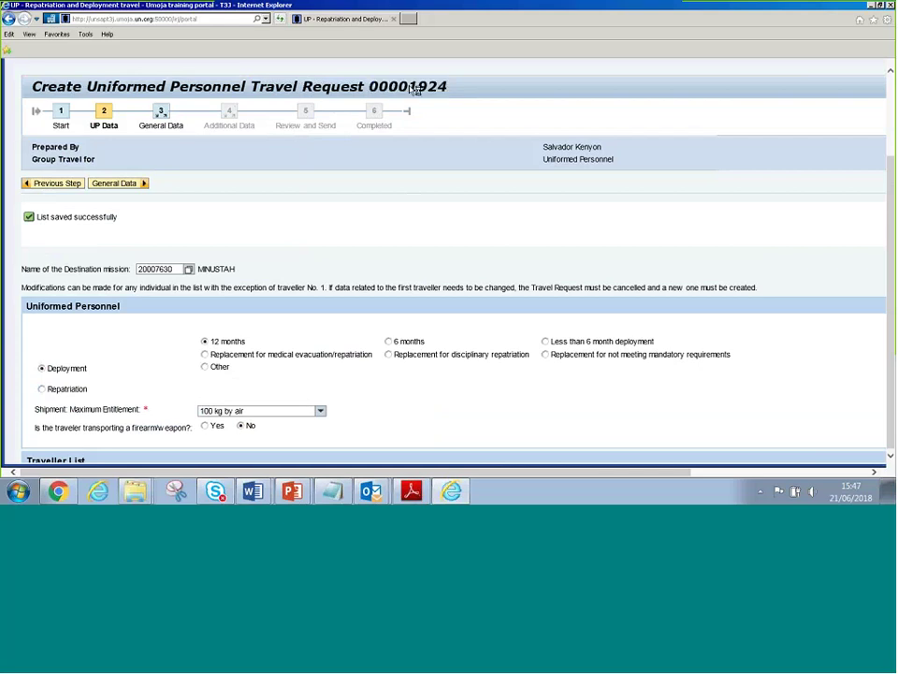
{"action": "left_click_drag", "start_coordinate": [408, 87], "coordinate": [460, 83]}
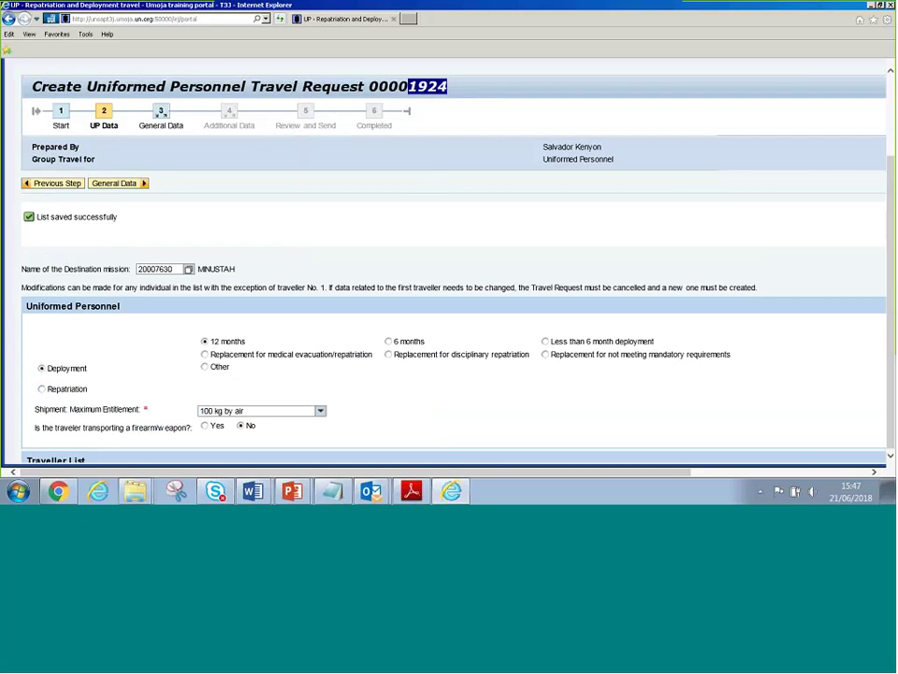
Scroll down to the General Data step's Basic Details section showing Non-Staff and 2 travellers
{"action": "scroll", "coordinate": [363, 225], "scroll_direction": "down", "scroll_amount": 5}
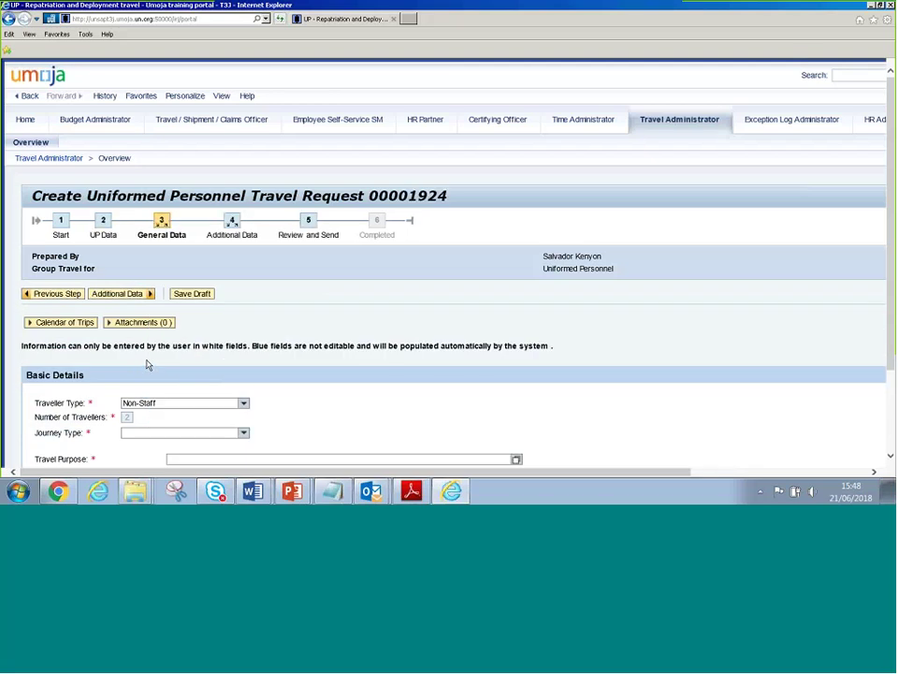
{"action": "scroll", "coordinate": [218, 362], "scroll_direction": "down", "scroll_amount": 2}
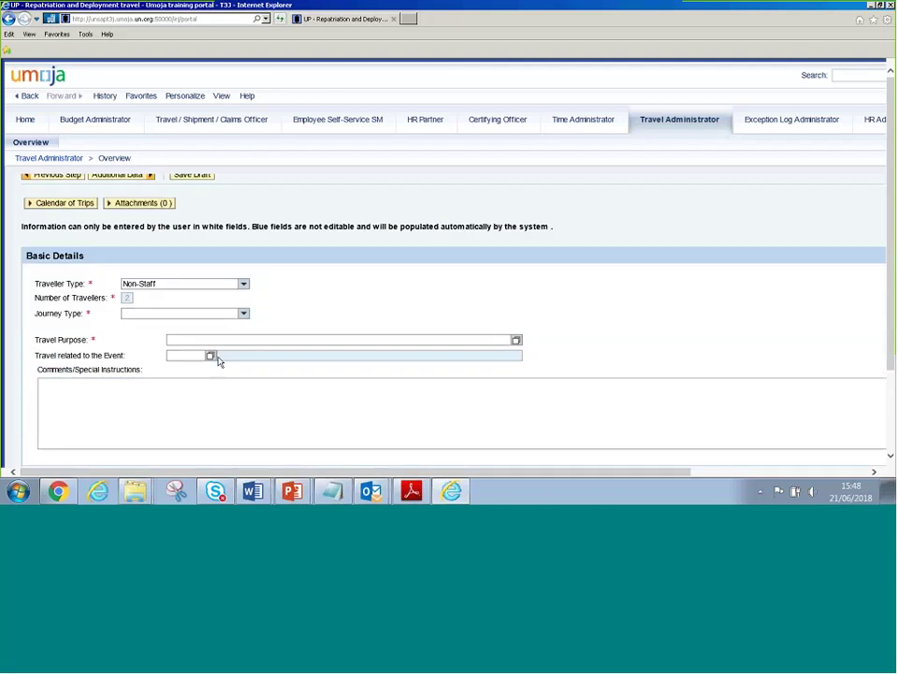
{"action": "scroll", "coordinate": [218, 362], "scroll_direction": "down", "scroll_amount": 1}
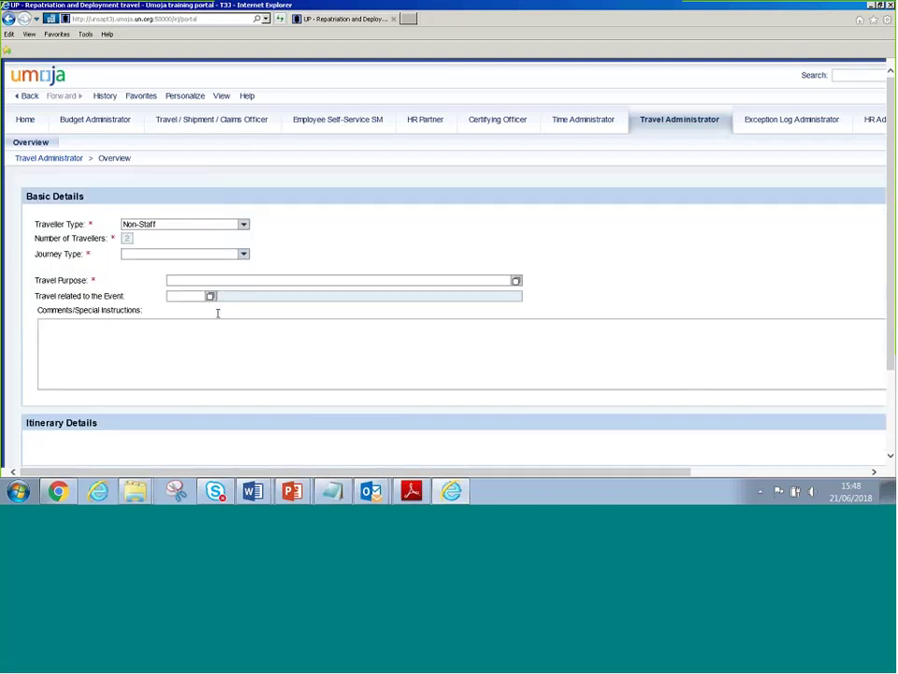
Set Journey Type to One-Way and Travel Purpose to 'Deployment of XXXX'
{"action": "left_click", "coordinate": [243, 254]}
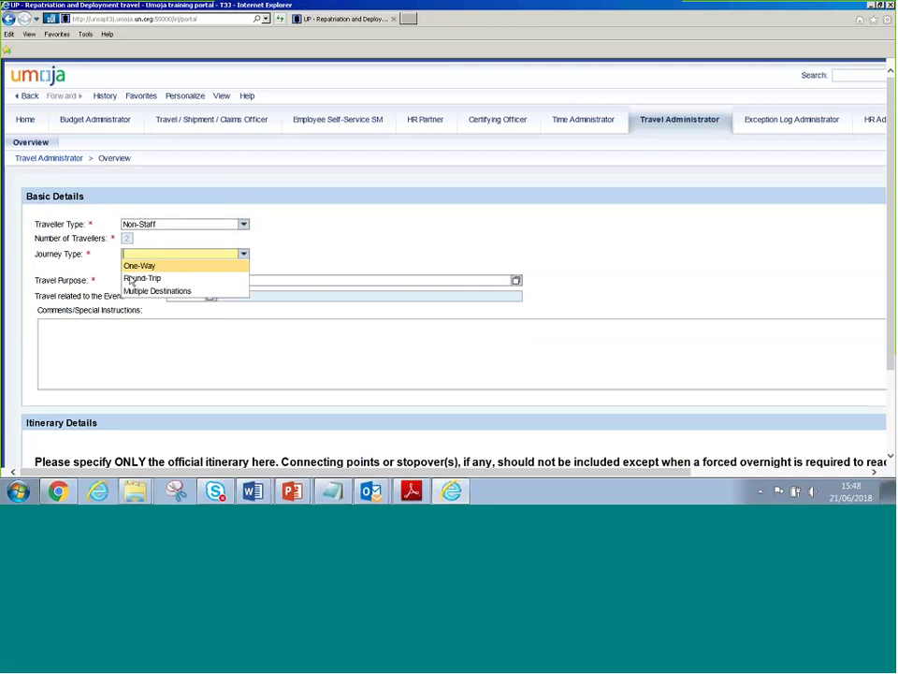
{"action": "left_click", "coordinate": [138, 266]}
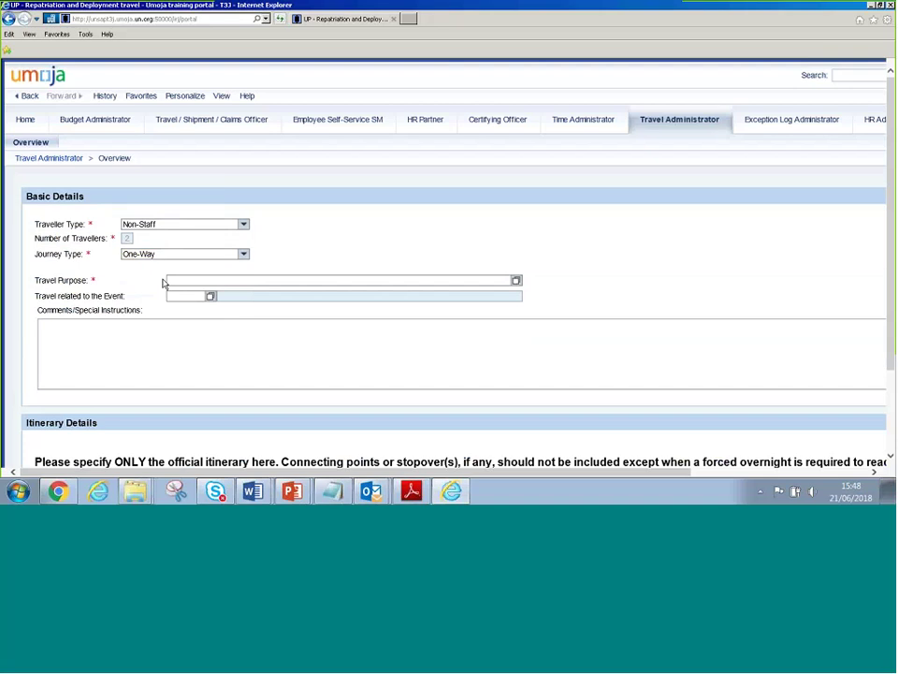
{"action": "left_click", "coordinate": [204, 281]}
{"action": "type", "text": "Depl"}
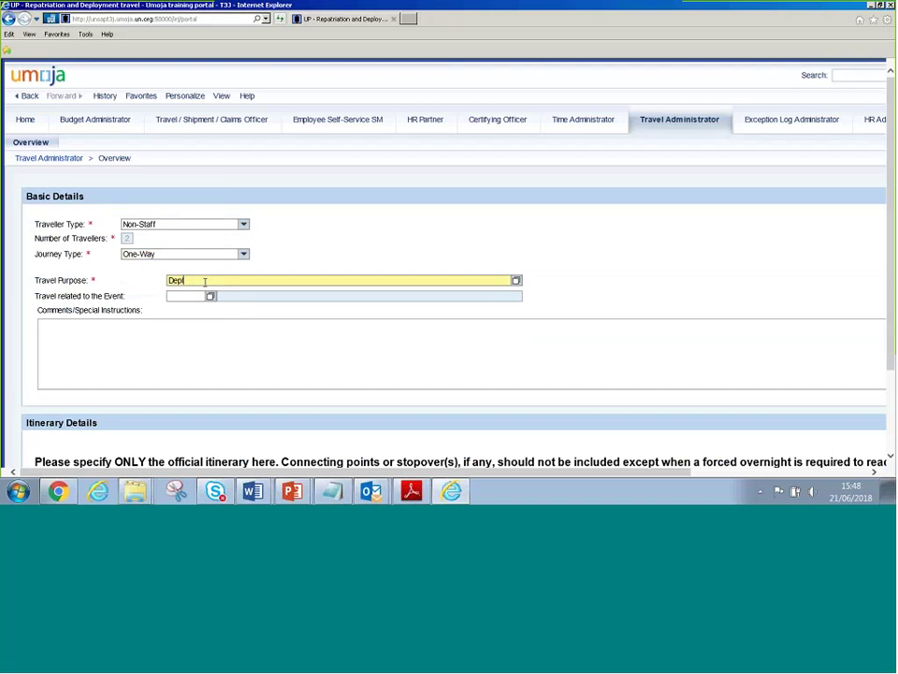
{"action": "type", "text": "oyment of XXXX"}
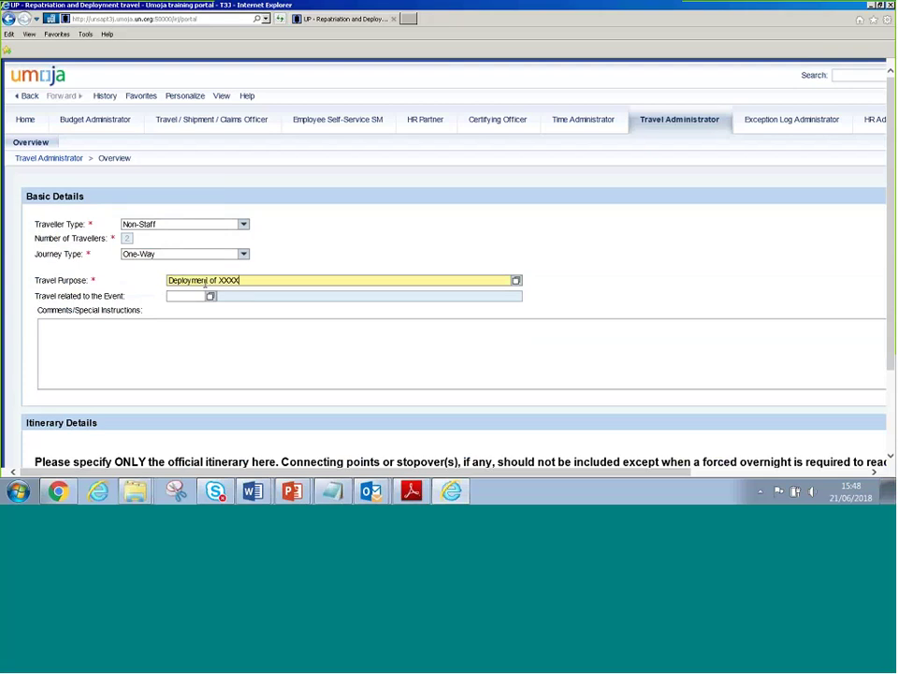
{"action": "key", "text": "Tab"}
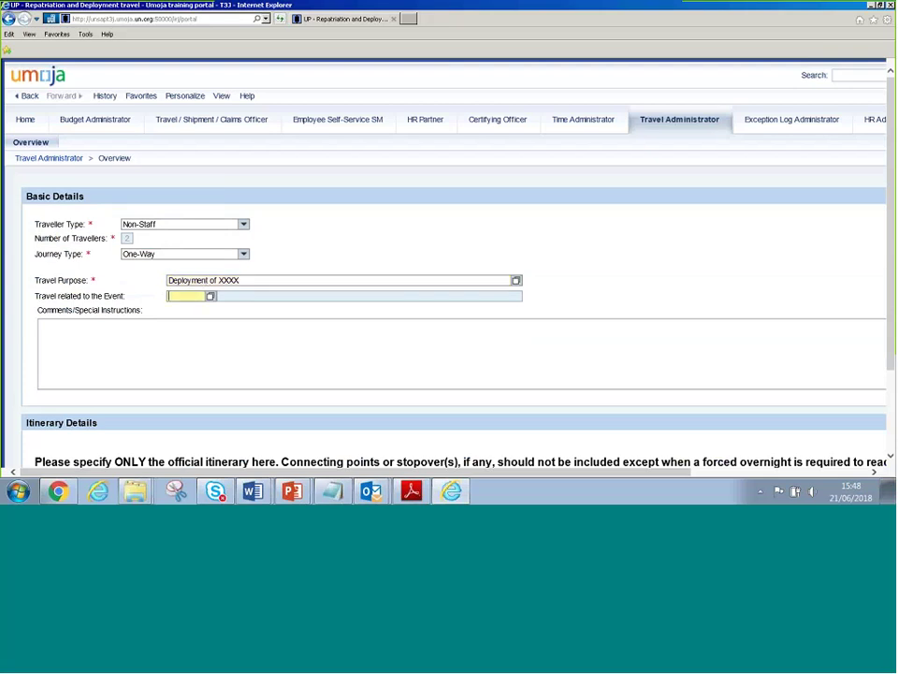
Leave the comments box empty and move to the itinerary's departure date
{"action": "left_click", "coordinate": [106, 335]}
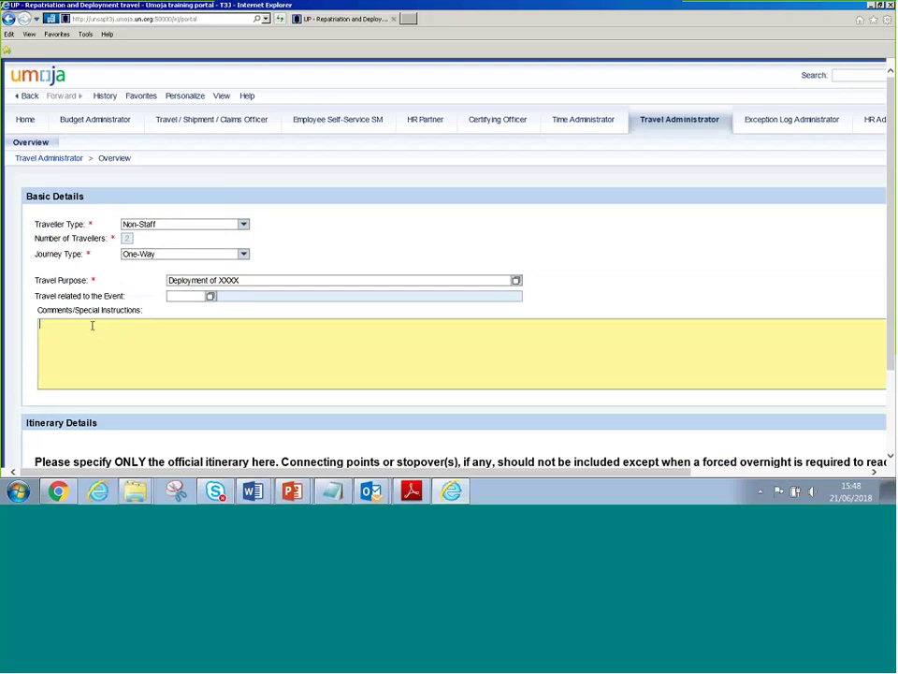
{"action": "scroll", "coordinate": [92, 324], "scroll_direction": "down", "scroll_amount": 3}
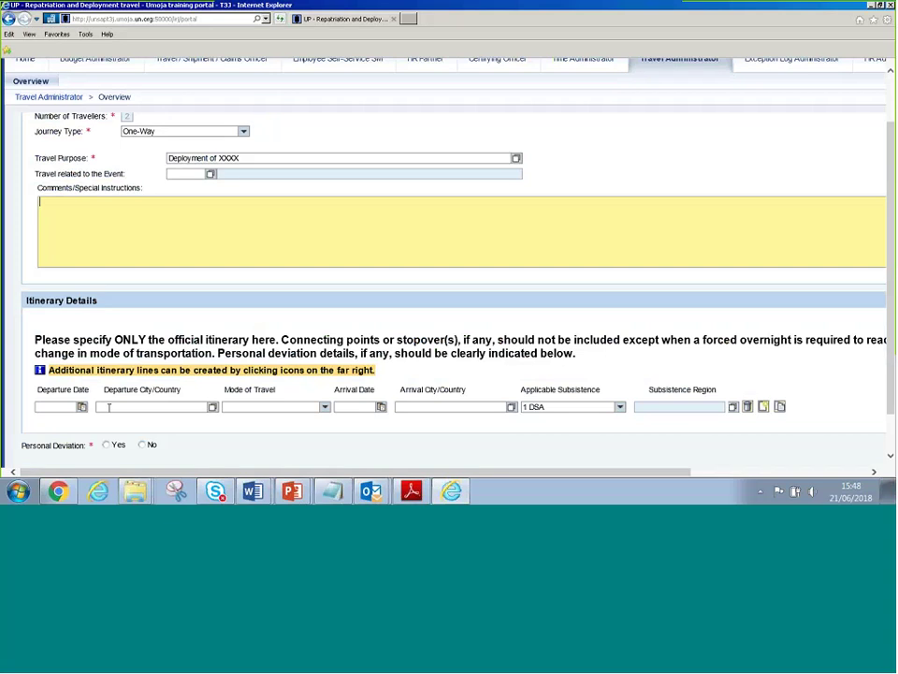
{"action": "left_click", "coordinate": [109, 407]}
{"action": "left_click_drag", "start_coordinate": [114, 340], "coordinate": [276, 341]}
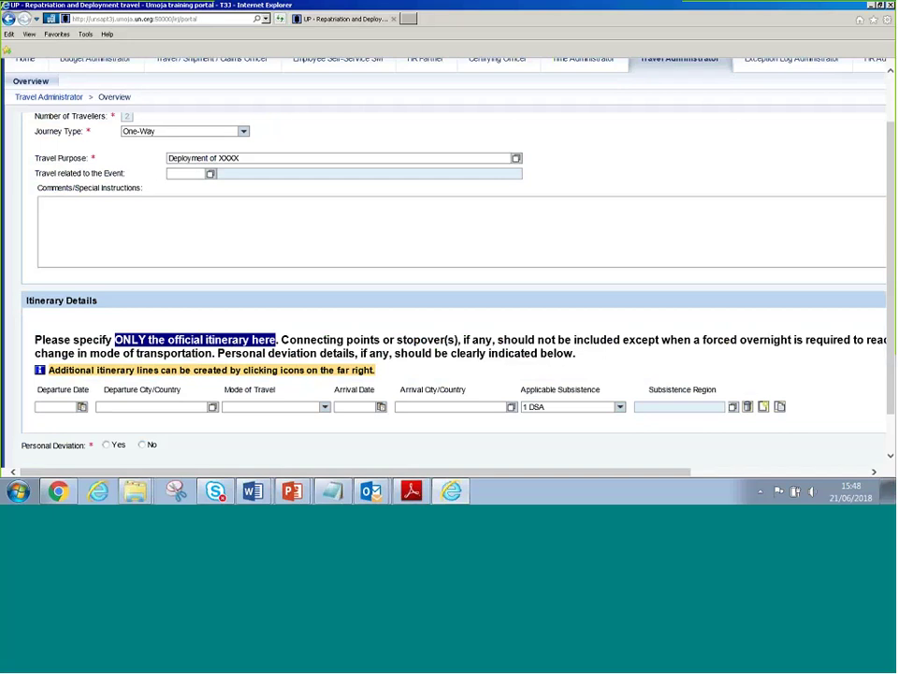
{"action": "key", "text": "Tab"}
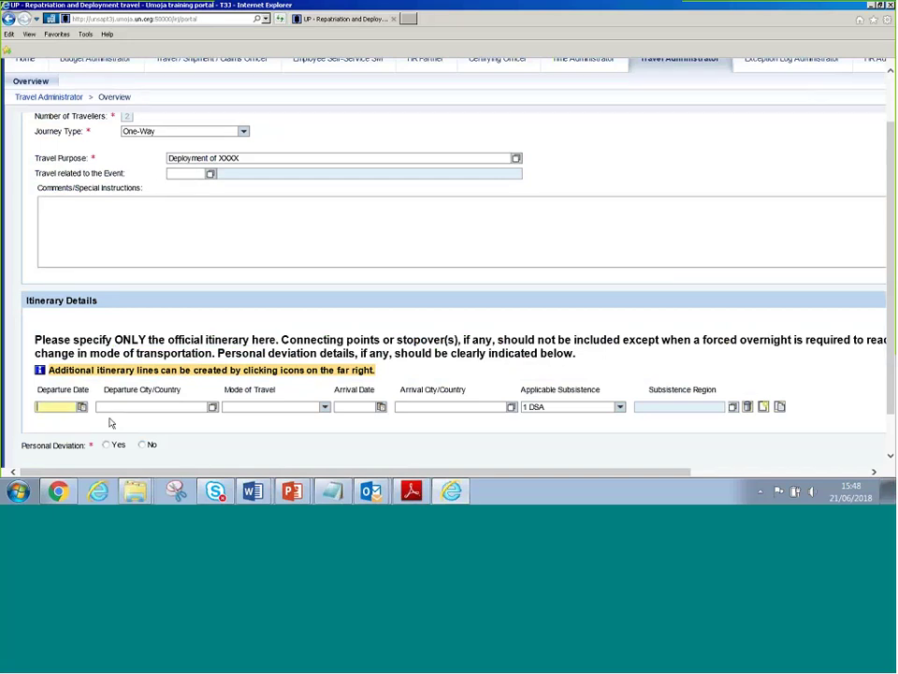
Enter departure date 26.06.2018 and departure city VALENCIA,SPAIN on the itinerary line
{"action": "type", "text": "2"}
{"action": "type", "text": "5."}
{"action": "type", "text": "06."}
{"action": "type", "text": "201"}
{"action": "type", "text": "8"}
{"action": "key", "text": "Tab"}
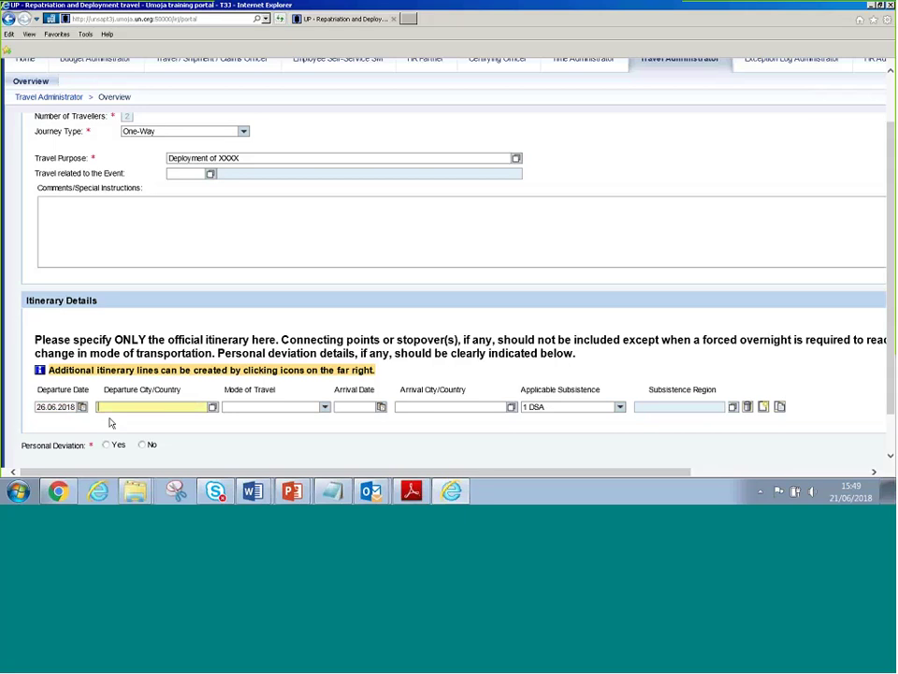
{"action": "type", "text": "Valencia,sp"}
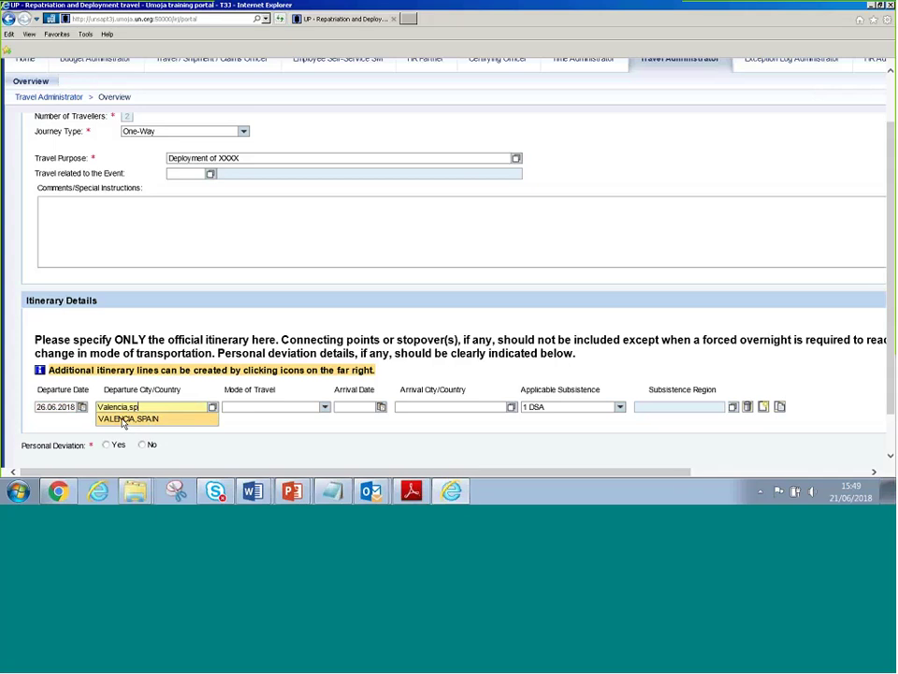
{"action": "left_click", "coordinate": [121, 421]}
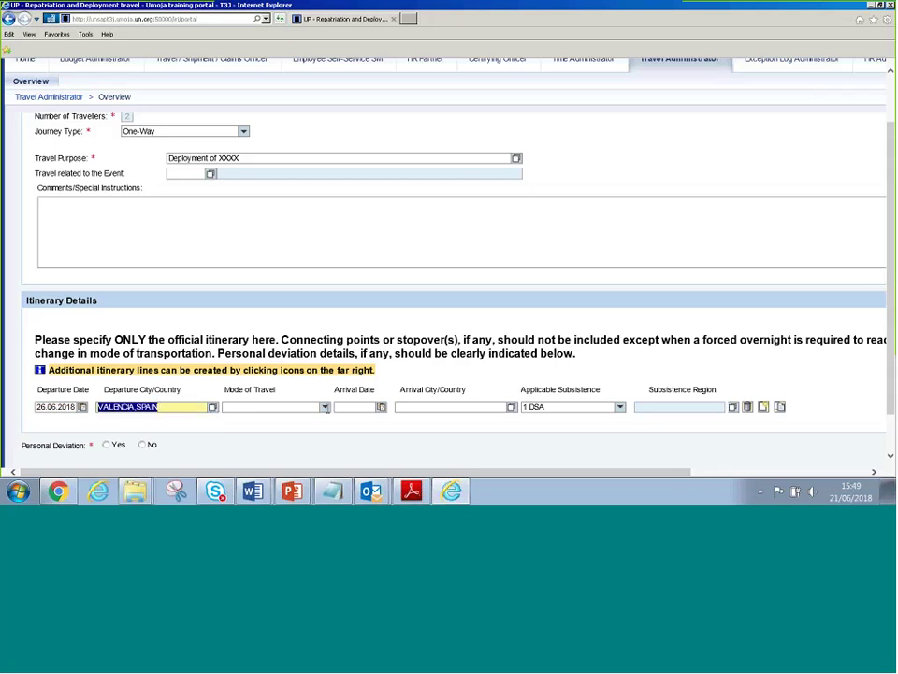
{"action": "left_click", "coordinate": [325, 408]}
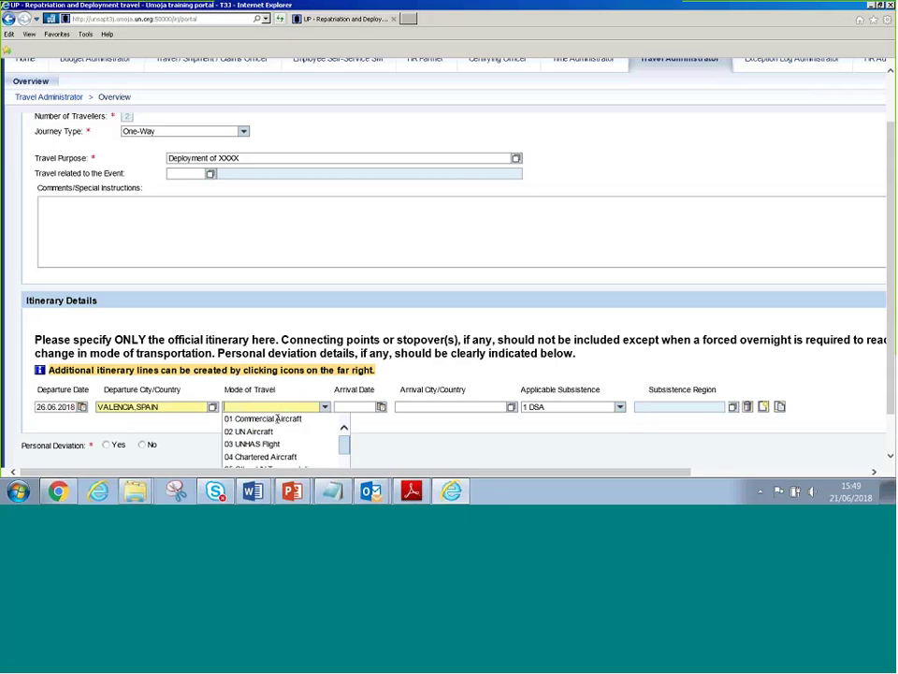
Set travel mode 01 Commercial Aircraft, arrival 27.06.2018 in PORT-AU-PRINCE,HAITI, subsistence 2 DSA/MSA Not Payable
{"action": "scroll", "coordinate": [332, 418], "scroll_direction": "down", "scroll_amount": 1}
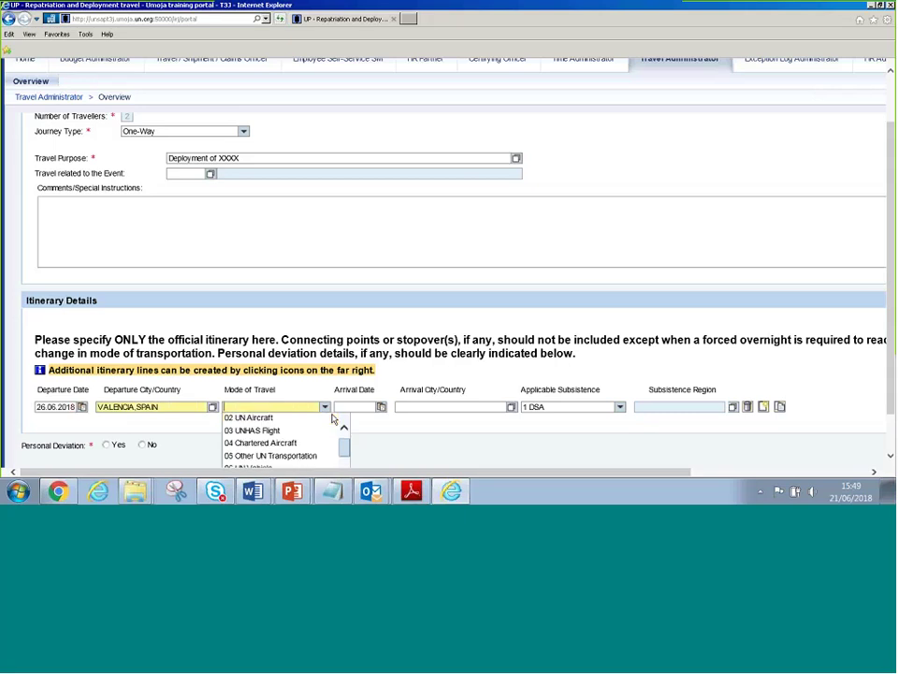
{"action": "scroll", "coordinate": [323, 419], "scroll_direction": "up", "scroll_amount": 1}
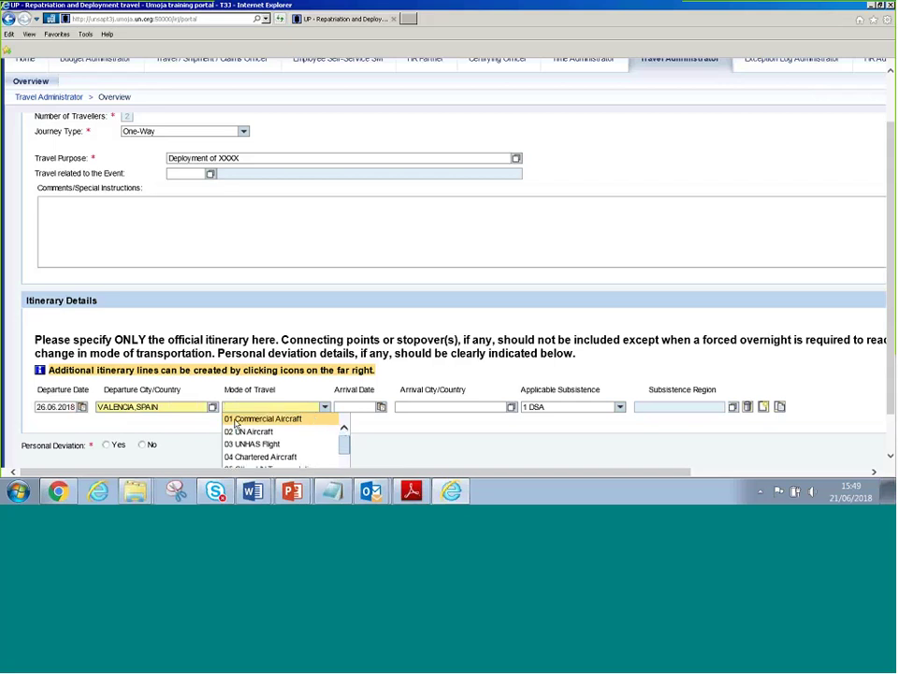
{"action": "left_click", "coordinate": [236, 421]}
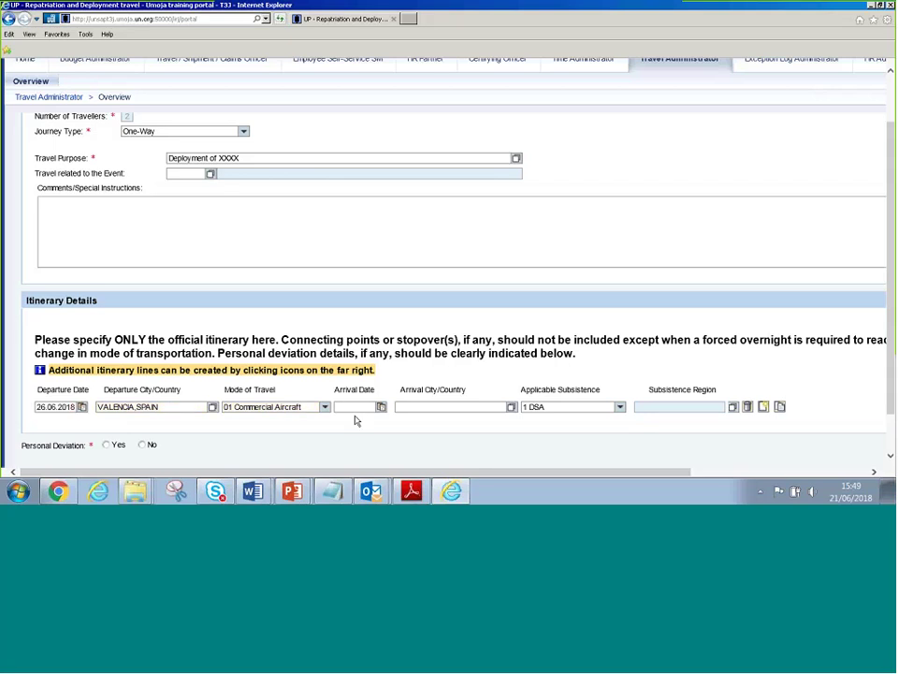
{"action": "left_click", "coordinate": [355, 407]}
{"action": "type", "text": "27.06.2018"}
{"action": "key", "text": "Tab"}
{"action": "type", "text": "port-"}
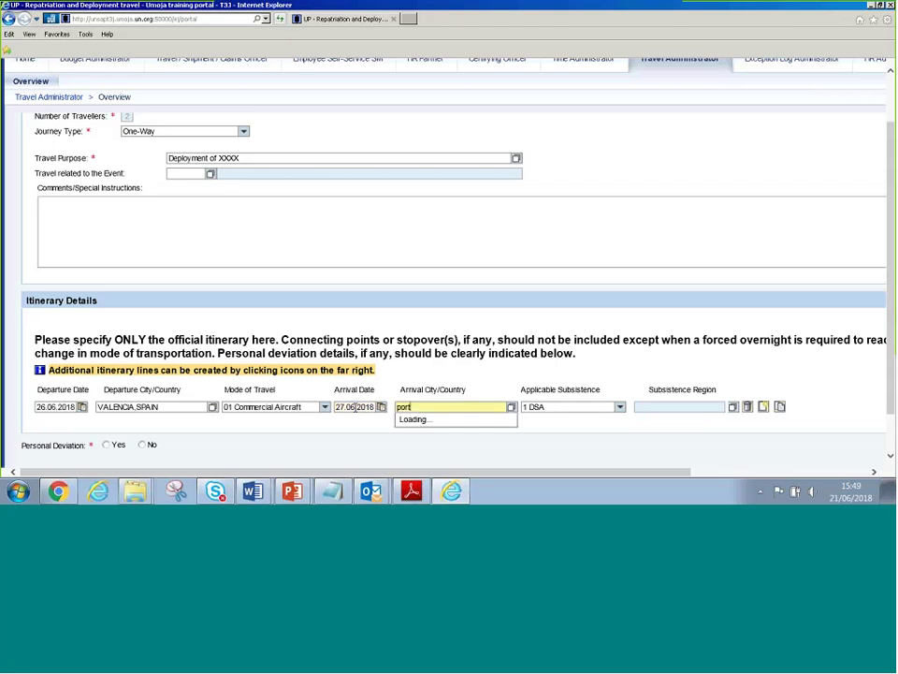
{"action": "type", "text": "au"}
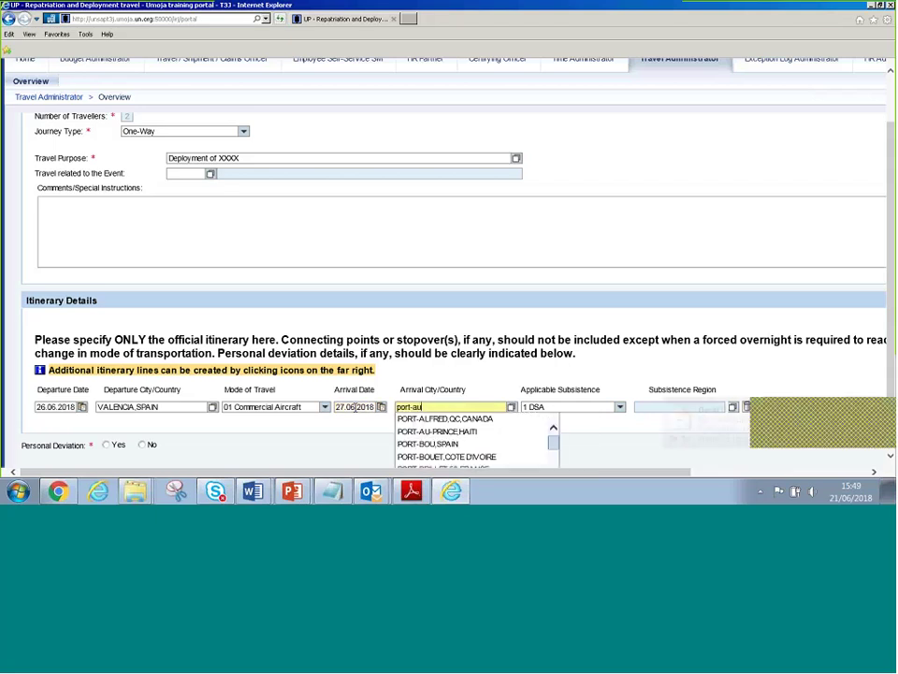
{"action": "key", "text": "Tab"}
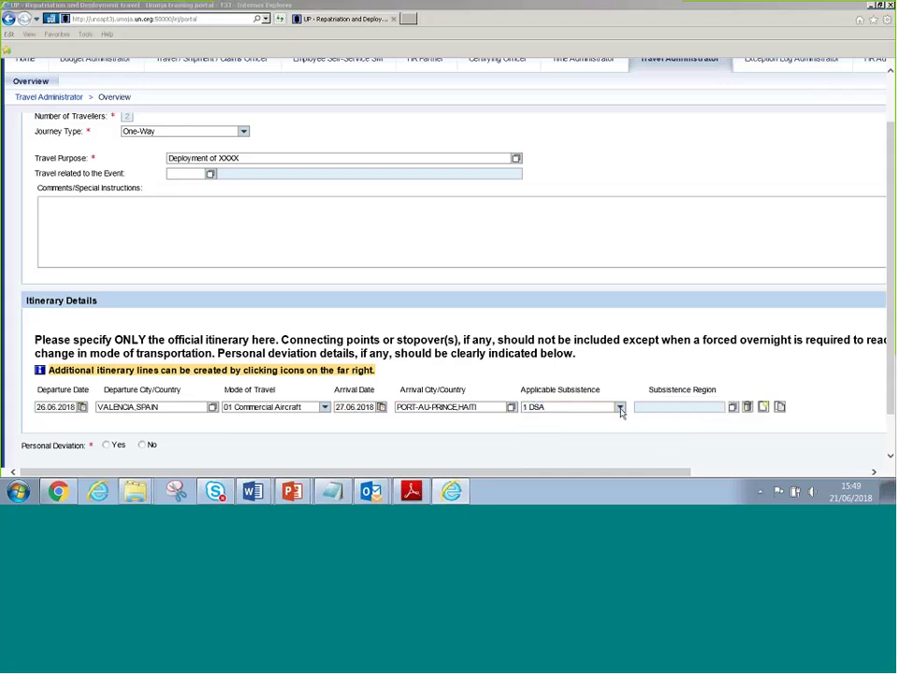
{"action": "left_click", "coordinate": [619, 407]}
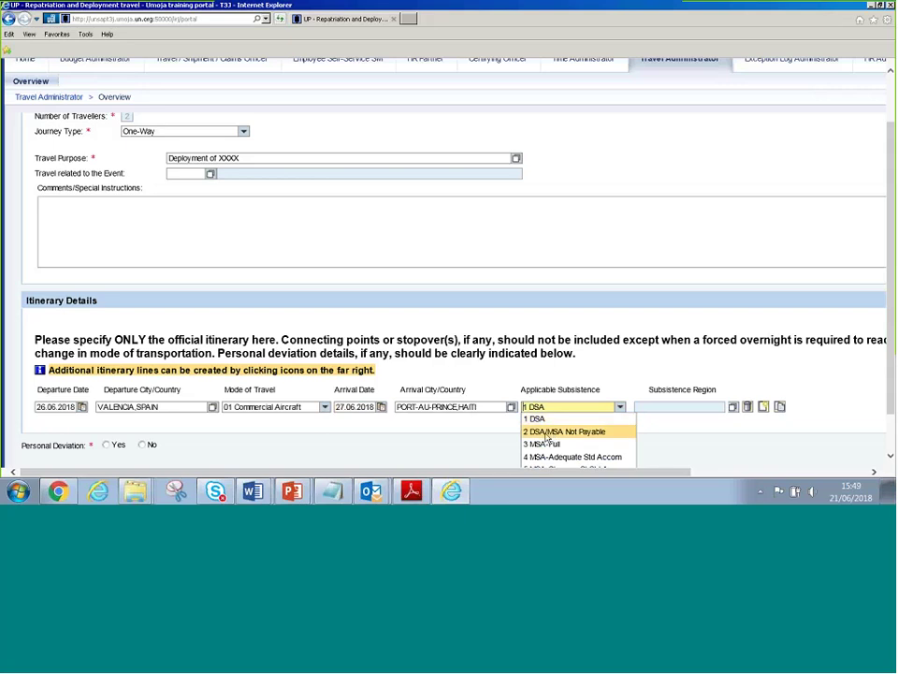
{"action": "left_click", "coordinate": [547, 436]}
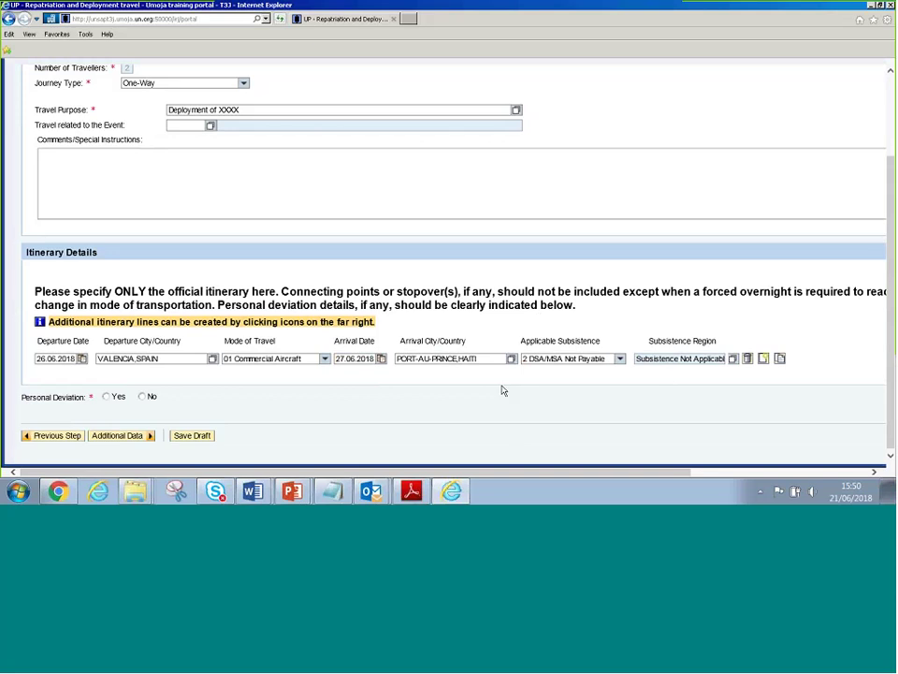
Answer No to Personal Deviation so the deviation waiver section disappears
{"action": "left_click", "coordinate": [142, 398]}
{"action": "left_click", "coordinate": [108, 397]}
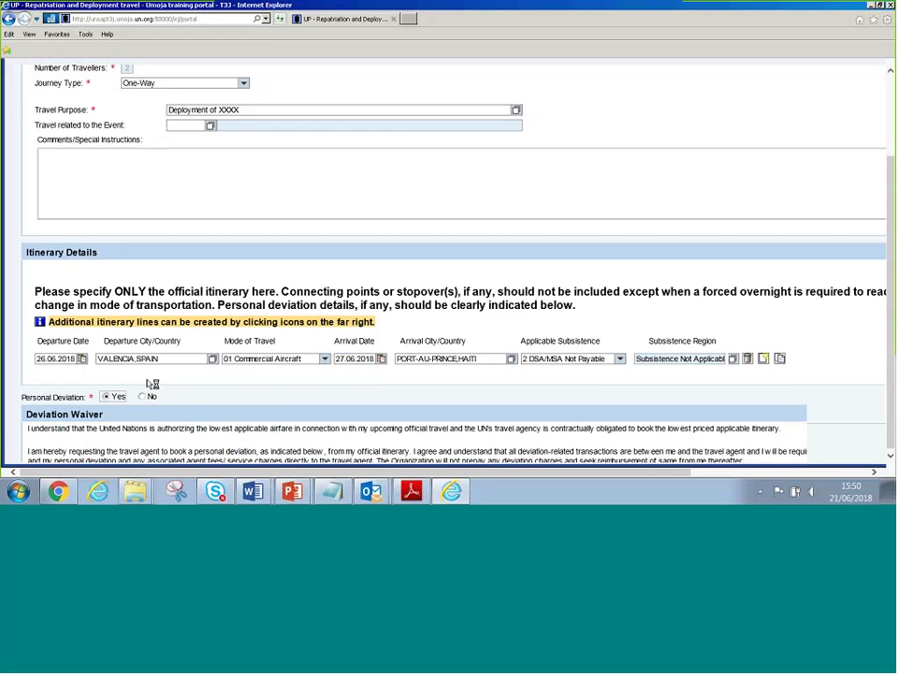
{"action": "scroll", "coordinate": [152, 385], "scroll_direction": "down", "scroll_amount": 3}
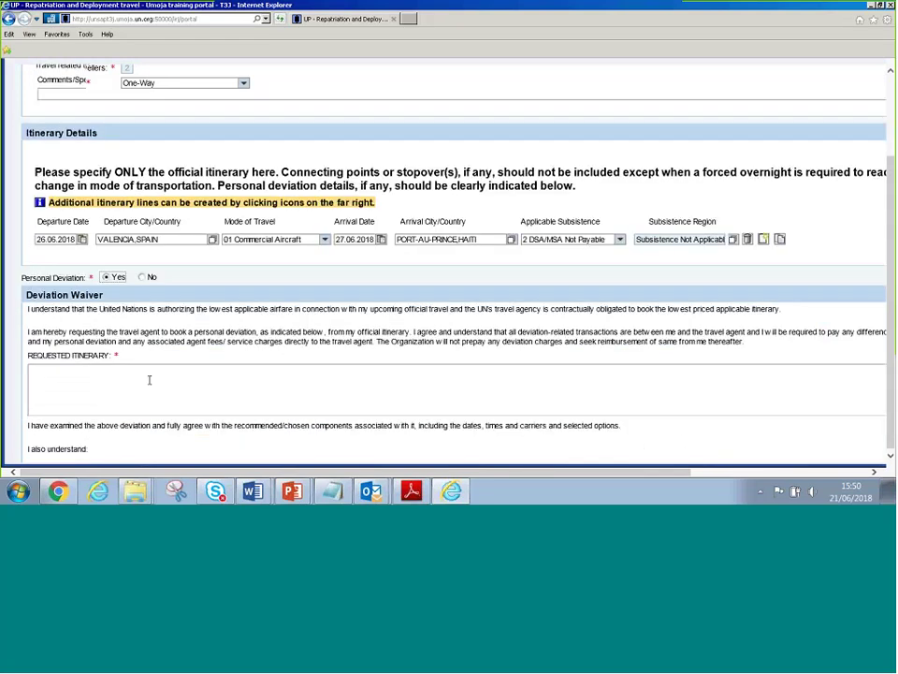
{"action": "scroll", "coordinate": [149, 379], "scroll_direction": "up", "scroll_amount": 2}
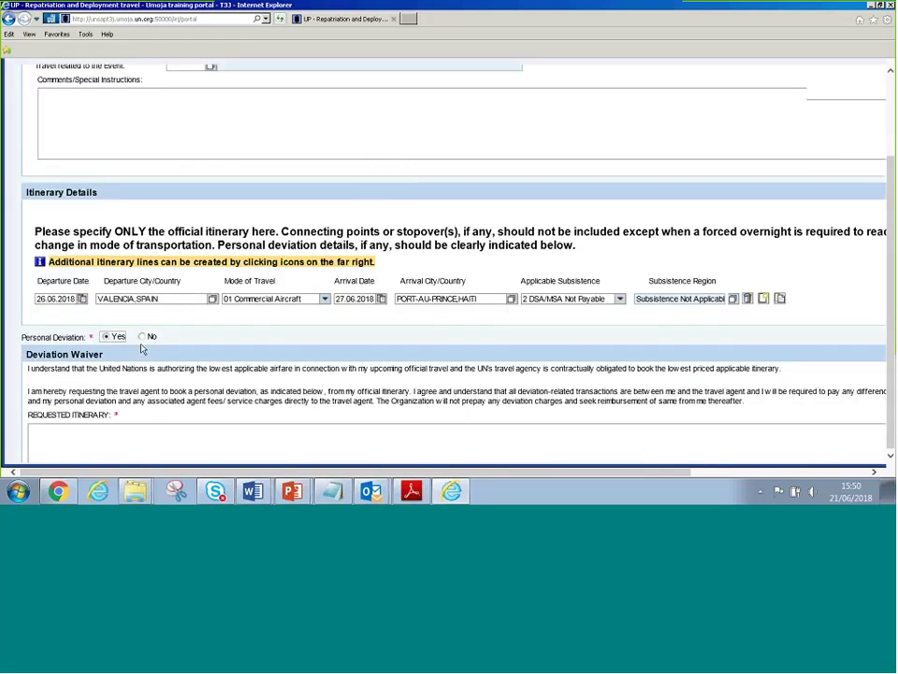
{"action": "left_click", "coordinate": [142, 338]}
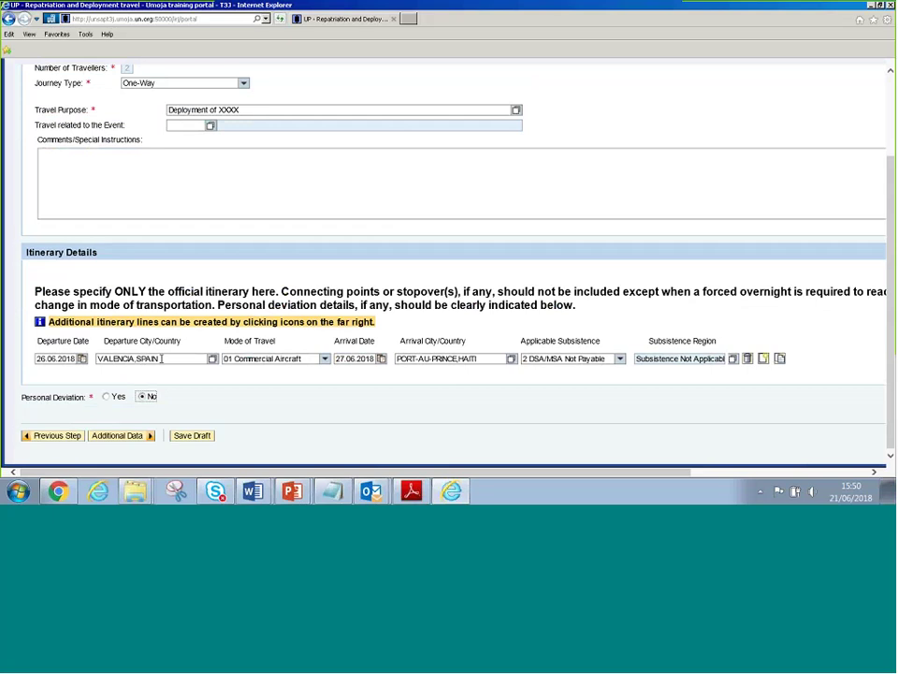
{"action": "double_click", "coordinate": [162, 365]}
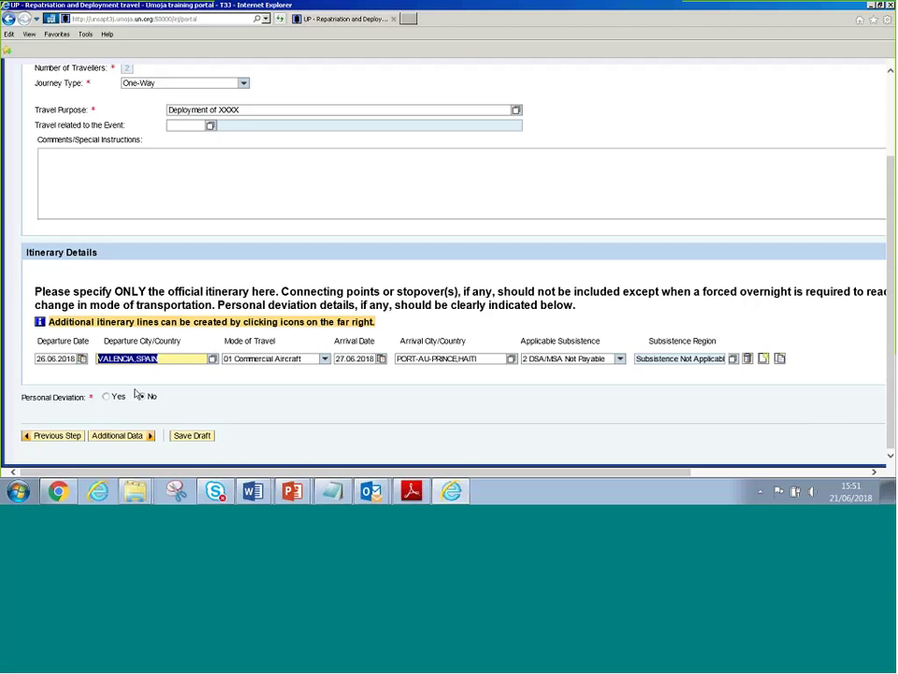
{"action": "type", "text": "T"}
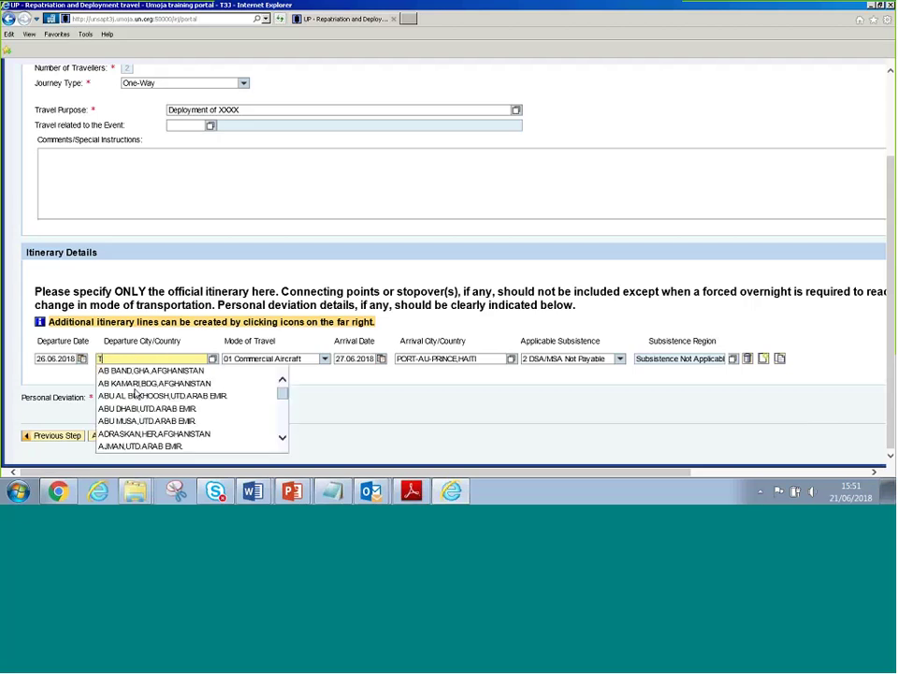
{"action": "type", "text": "unis"}
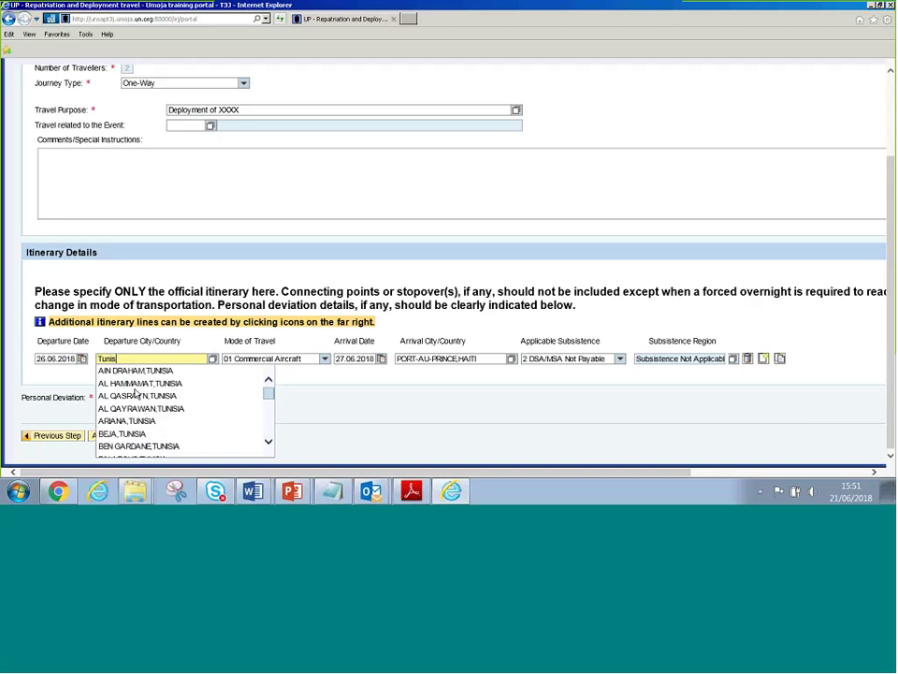
{"action": "key", "text": "Down"}
{"action": "key", "text": "Up"}
{"action": "key", "text": "Down"}
{"action": "key", "text": "Down"}
{"action": "key", "text": "Down"}
{"action": "key", "text": "Down"}
{"action": "key", "text": "Down"}
{"action": "key", "text": "Down"}
{"action": "key", "text": "Down"}
{"action": "key", "text": "Down"}
{"action": "key", "text": "Down"}
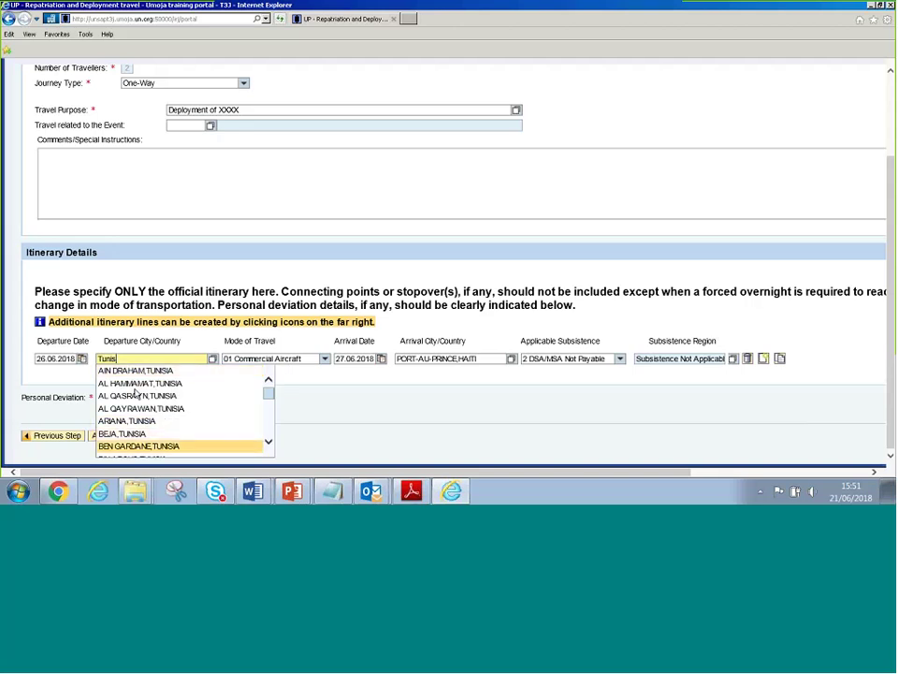
{"action": "key", "text": "Down"}
{"action": "key", "text": "Down"}
{"action": "key", "text": "Down"}
{"action": "key", "text": "Down"}
{"action": "key", "text": "Down"}
{"action": "key", "text": "Down"}
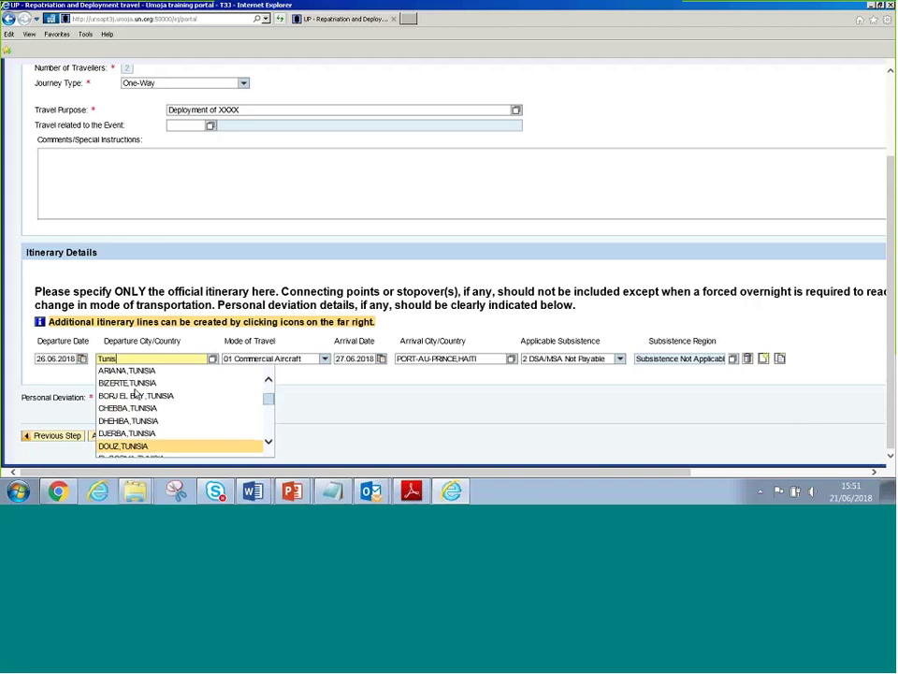
{"action": "key", "text": "Down"}
{"action": "key", "text": "Down"}
{"action": "key", "text": "Down"}
{"action": "key", "text": "Down"}
{"action": "key", "text": "Down"}
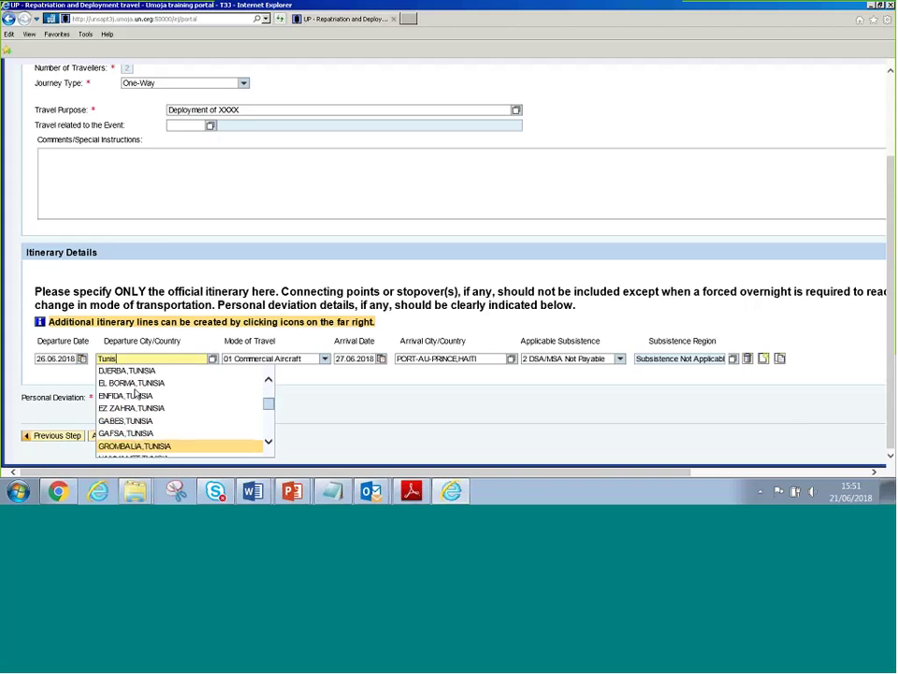
{"action": "key", "text": "Up"}
{"action": "key", "text": "Up"}
{"action": "key", "text": "Up"}
{"action": "key", "text": "Up"}
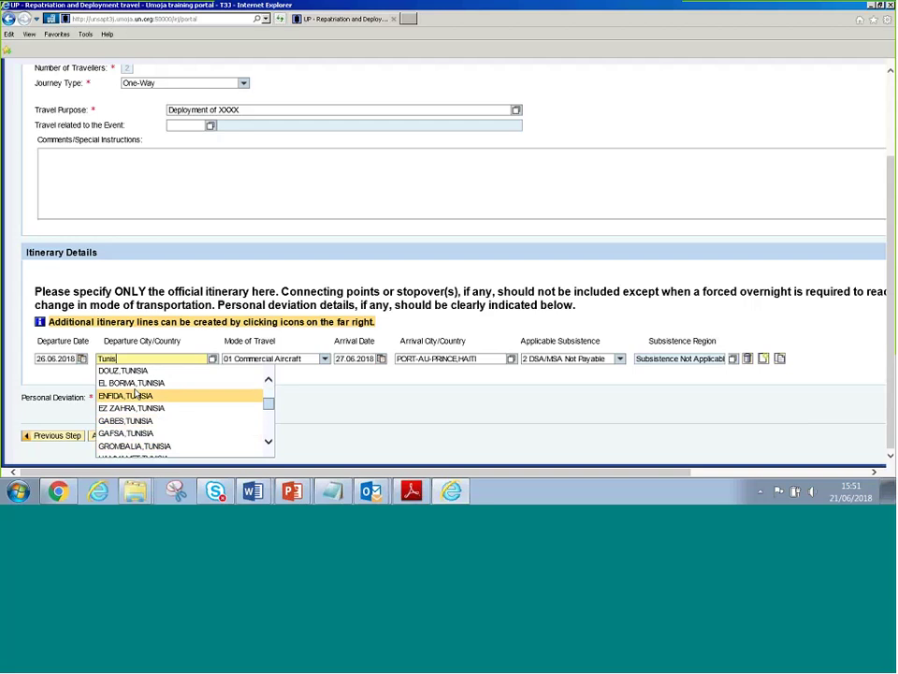
{"action": "key", "text": "Down"}
{"action": "key", "text": "Down"}
{"action": "key", "text": "Down"}
{"action": "key", "text": "Down"}
{"action": "key", "text": "Down"}
{"action": "key", "text": "Down"}
{"action": "key", "text": "Down"}
{"action": "key", "text": "Down"}
{"action": "key", "text": "Down"}
{"action": "key", "text": "Down"}
{"action": "key", "text": "Down"}
{"action": "key", "text": "Down"}
{"action": "key", "text": "Down"}
{"action": "key", "text": "Down"}
{"action": "key", "text": "Down"}
{"action": "key", "text": "Down"}
{"action": "key", "text": "Down"}
{"action": "key", "text": "Down"}
{"action": "key", "text": "Down"}
{"action": "key", "text": "Down"}
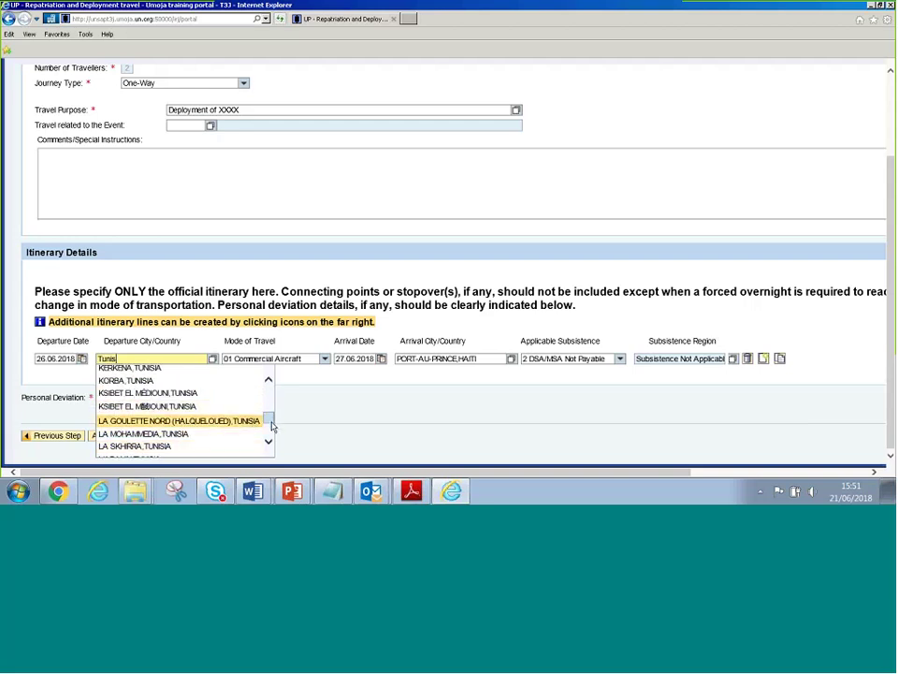
{"action": "scroll", "coordinate": [271, 431], "scroll_direction": "down", "scroll_amount": 5}
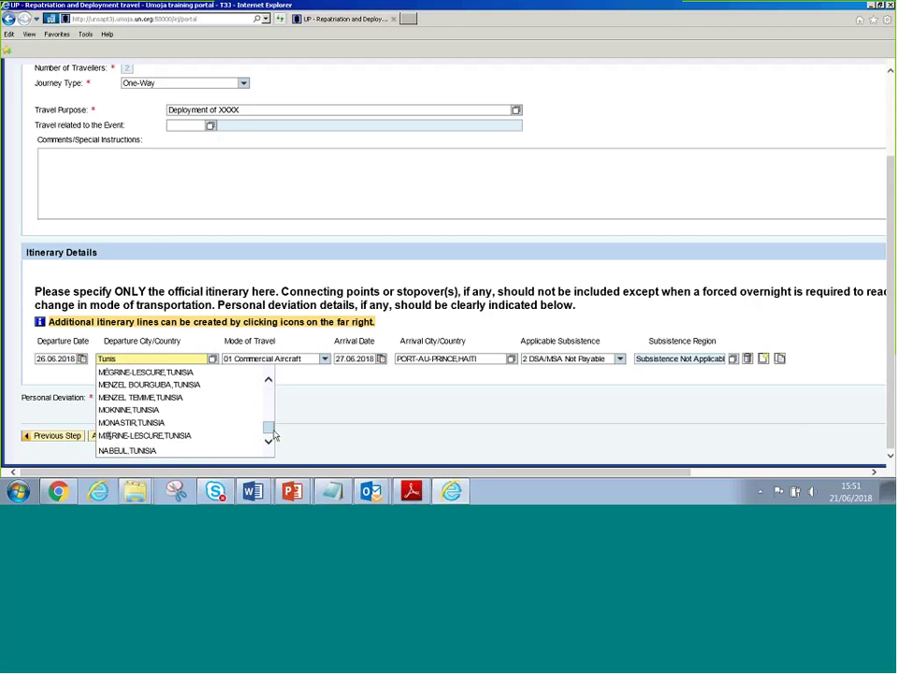
{"action": "left_click_drag", "start_coordinate": [273, 435], "coordinate": [271, 399]}
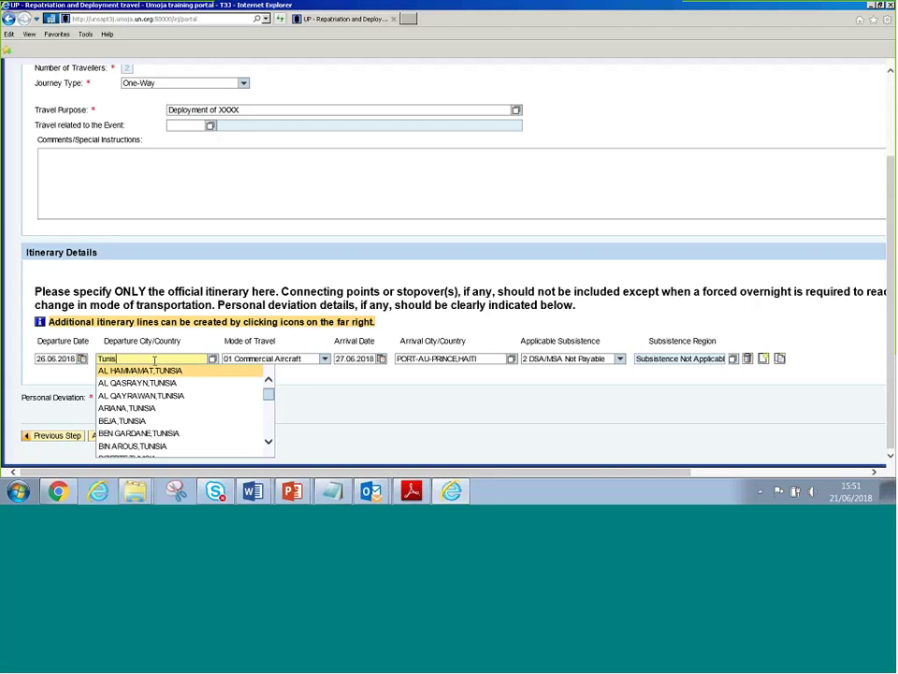
{"action": "key", "text": "BackSpace"}
{"action": "key", "text": "BackSpace"}
{"action": "key", "text": "BackSpace"}
{"action": "key", "text": "BackSpace"}
{"action": "key", "text": "BackSpace"}
{"action": "type", "text": "V"}
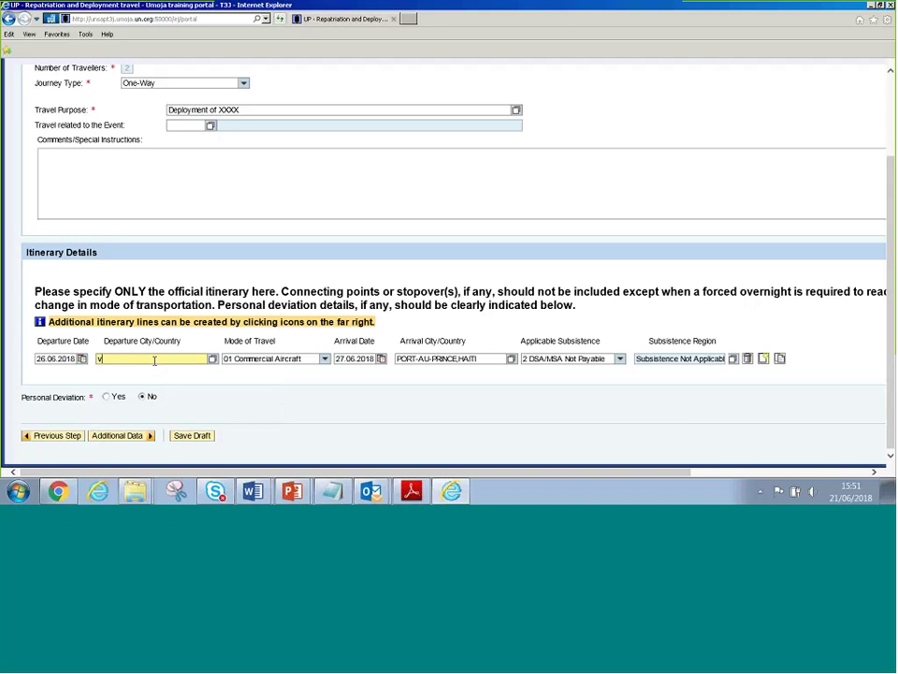
{"action": "type", "text": "alencia,sp"}
{"action": "key", "text": "Tab"}
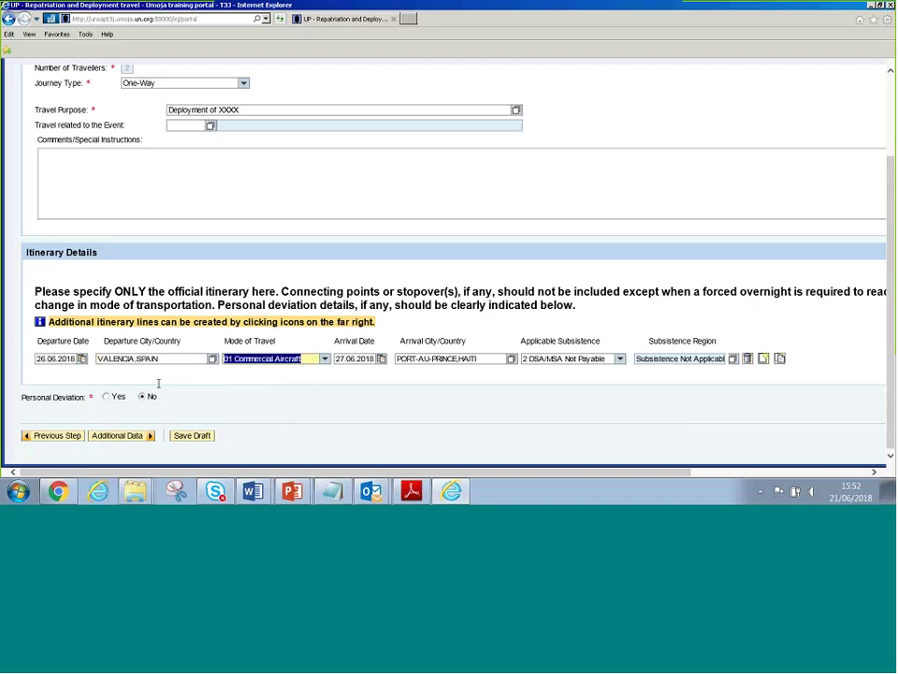
Go to the Additional Data step and open the Travel Processing Office search
{"action": "left_click", "coordinate": [130, 442]}
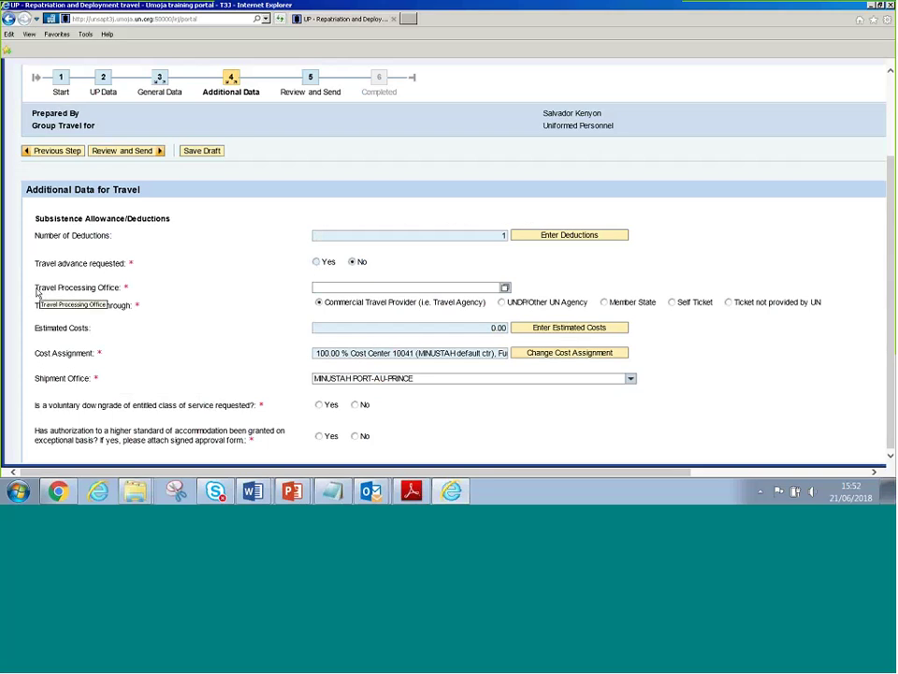
{"action": "left_click_drag", "start_coordinate": [36, 292], "coordinate": [129, 291]}
{"action": "left_click", "coordinate": [129, 291]}
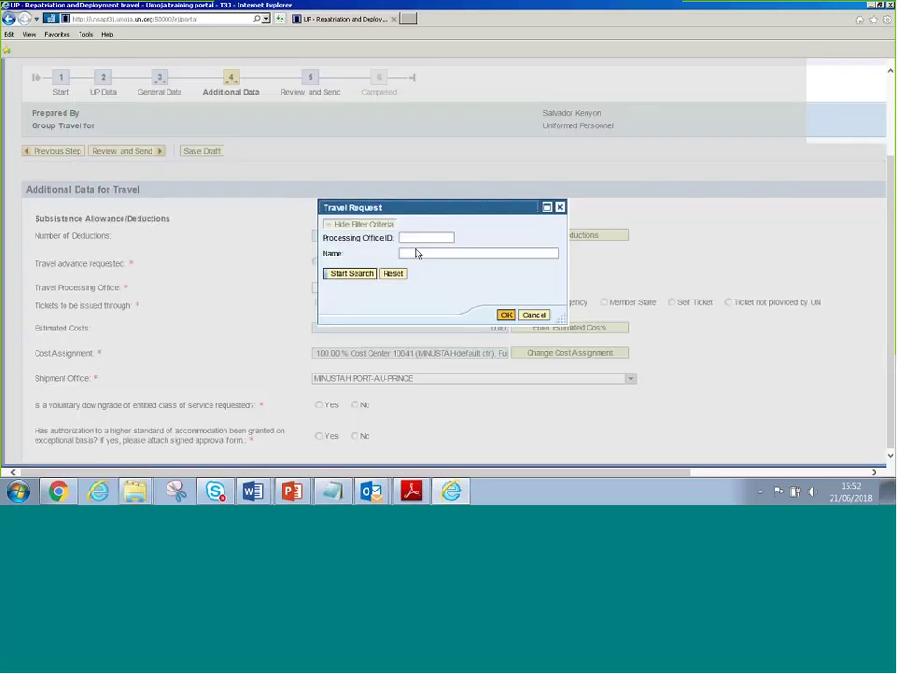
Search offices by name 'MINUSTAH*' and select MINUSTAH PORT-AU-PRINCE as the processing office
{"action": "left_click", "coordinate": [419, 254]}
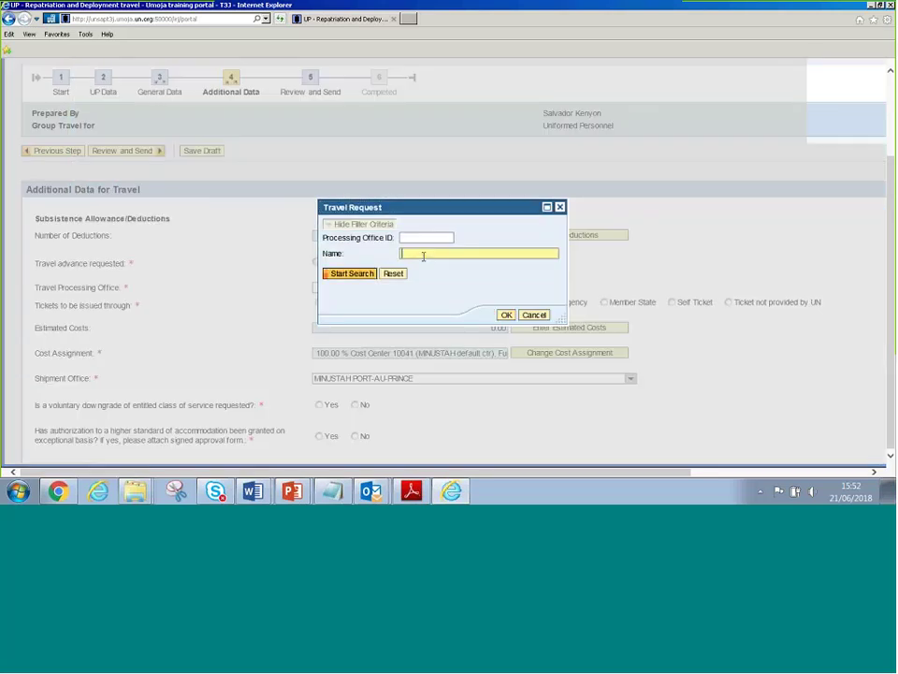
{"action": "type", "text": "MINUSTAH*"}
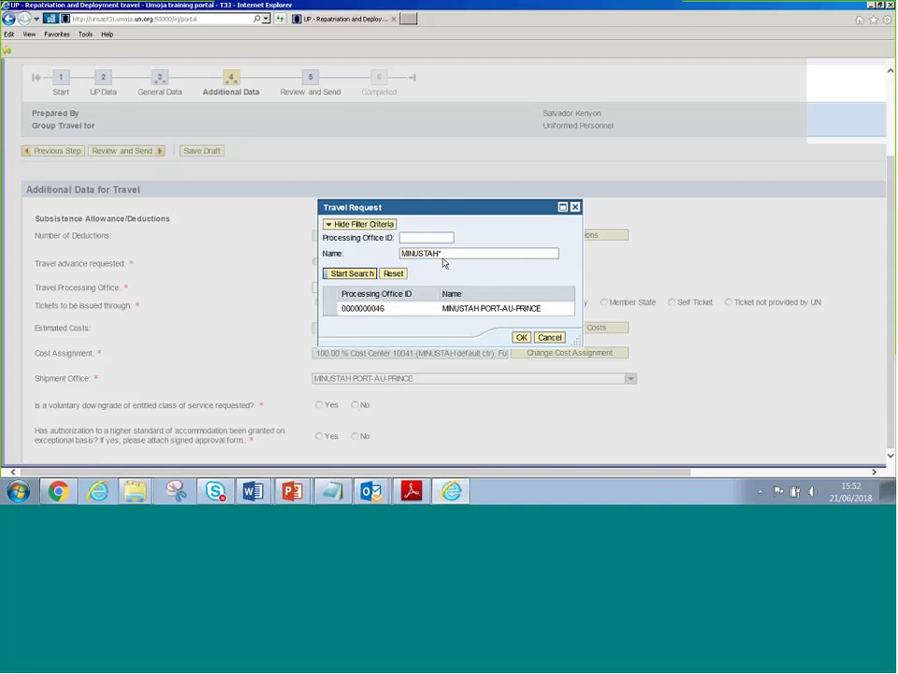
{"action": "left_click", "coordinate": [398, 309]}
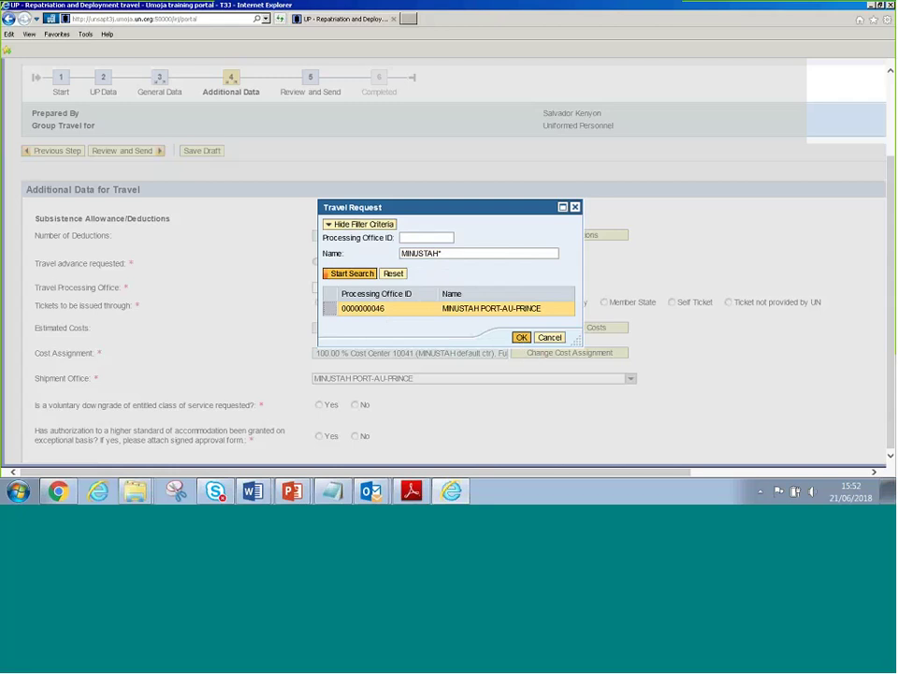
{"action": "key", "text": "Return"}
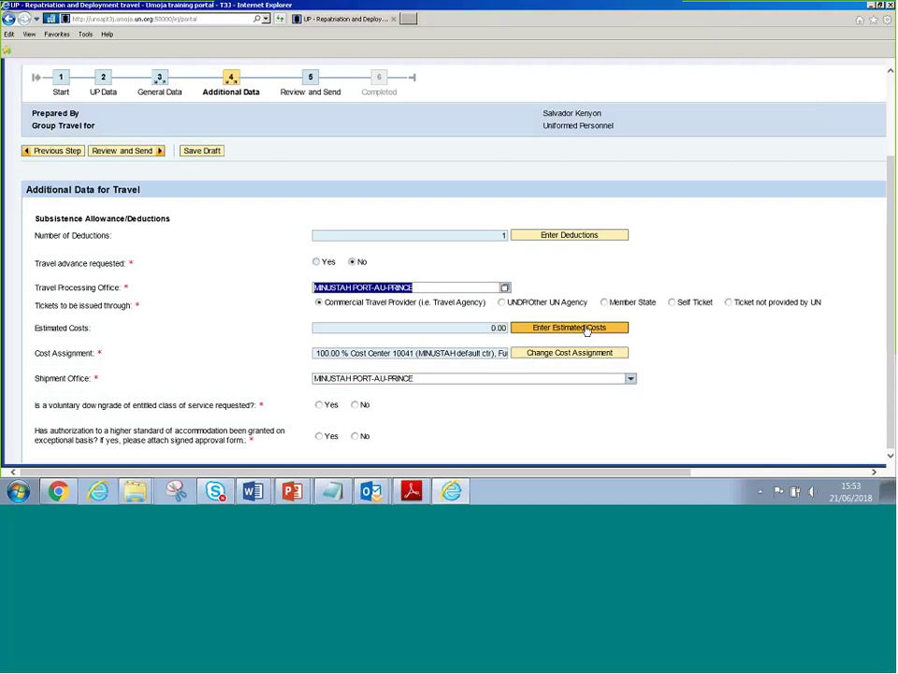
Enter an estimated Airfare Ticket Cost of 5000 USD on the Estimated Costs step
{"action": "left_click", "coordinate": [587, 329]}
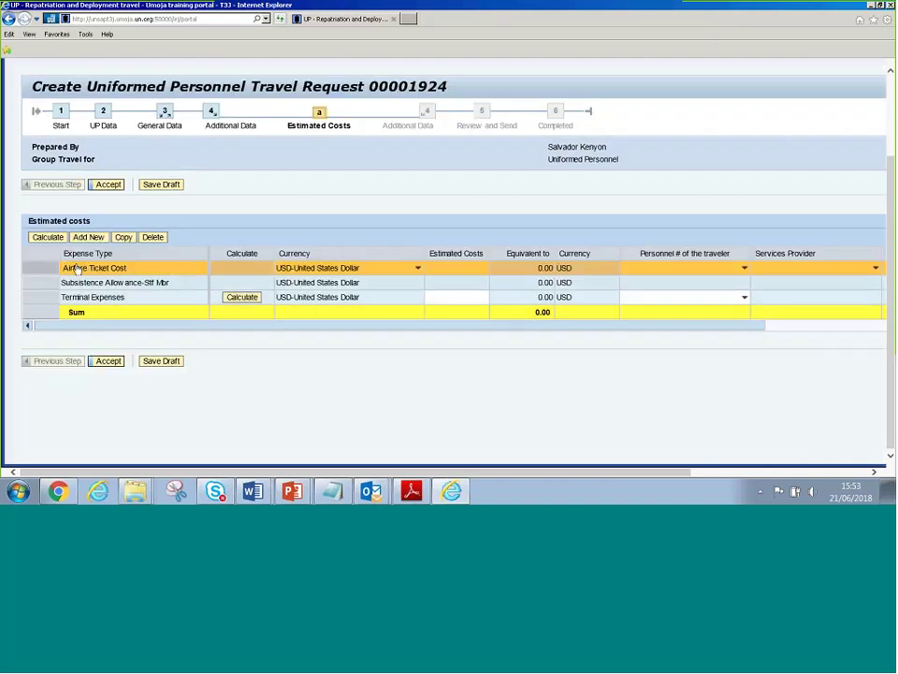
{"action": "left_click", "coordinate": [139, 267]}
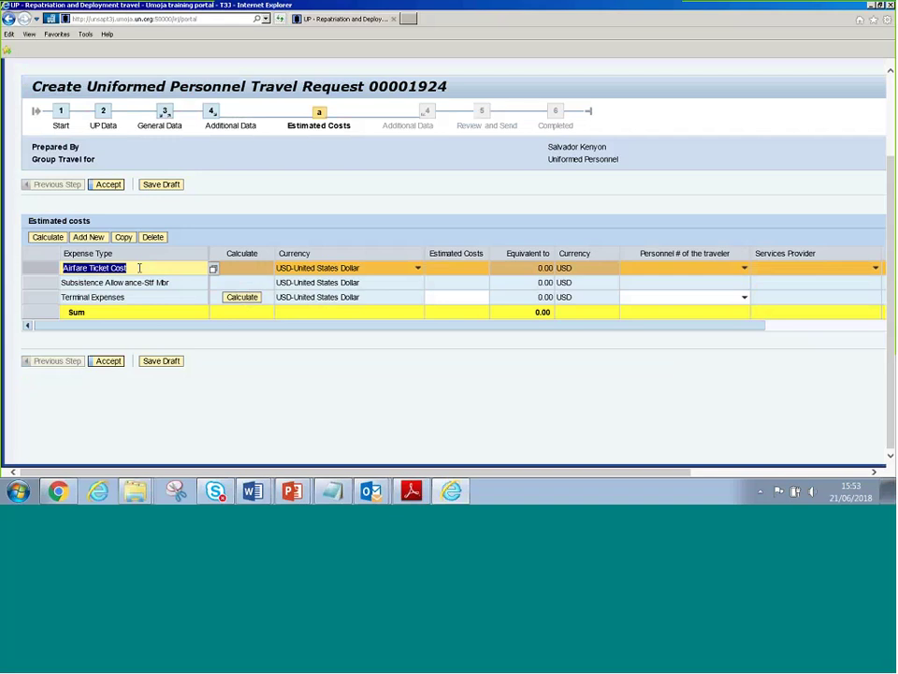
{"action": "left_click", "coordinate": [465, 271]}
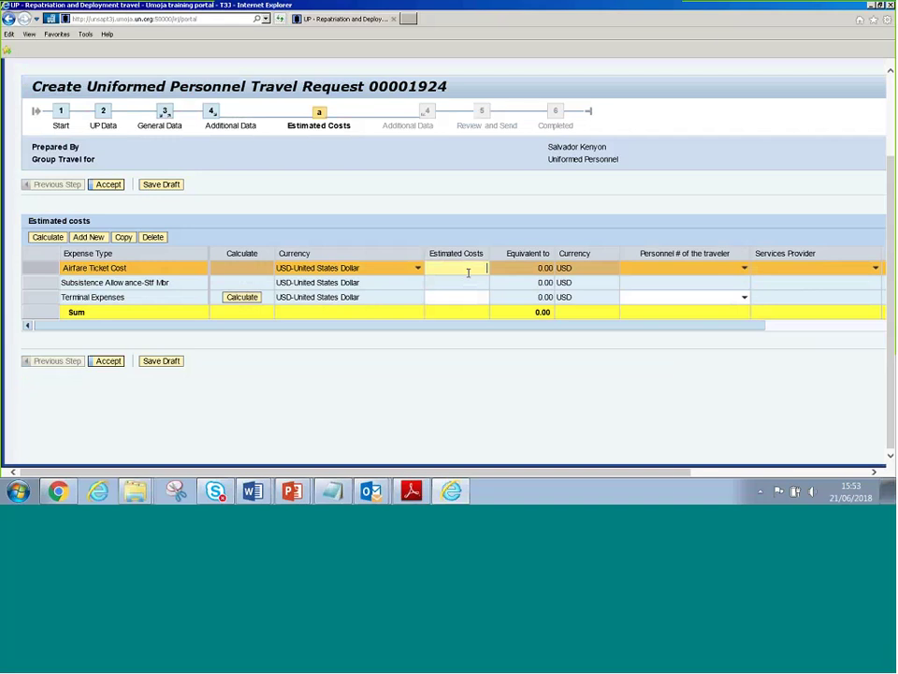
{"action": "type", "text": "5000"}
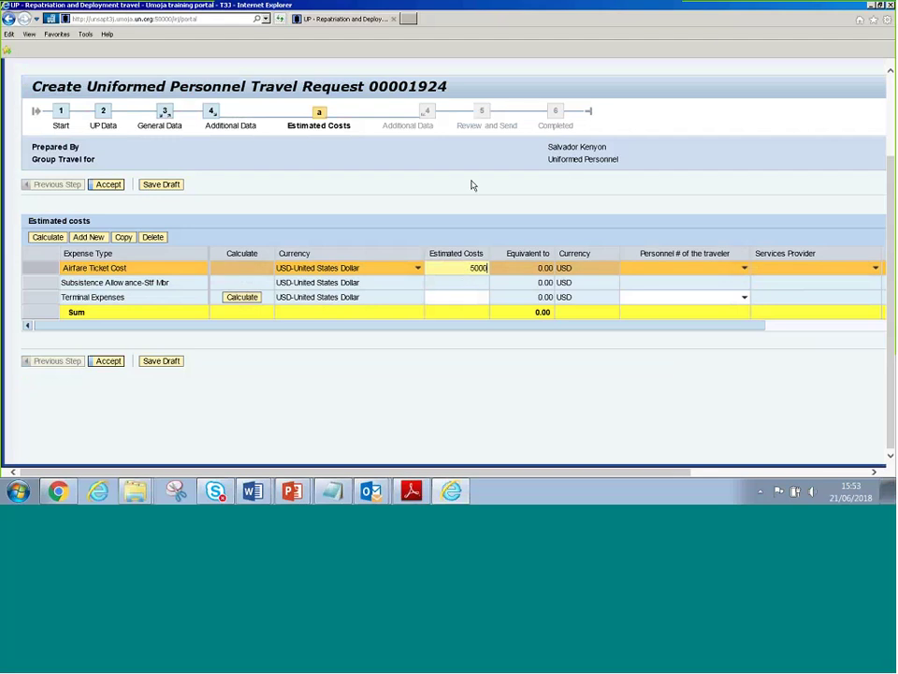
{"action": "key", "text": "Return"}
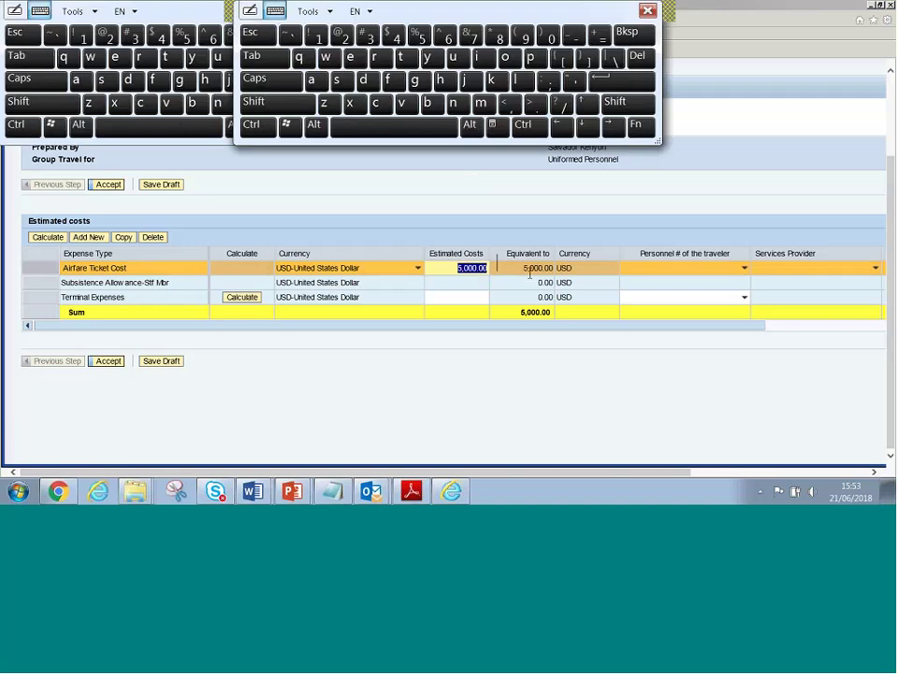
{"action": "type", "text": "Cost for all the travele"}
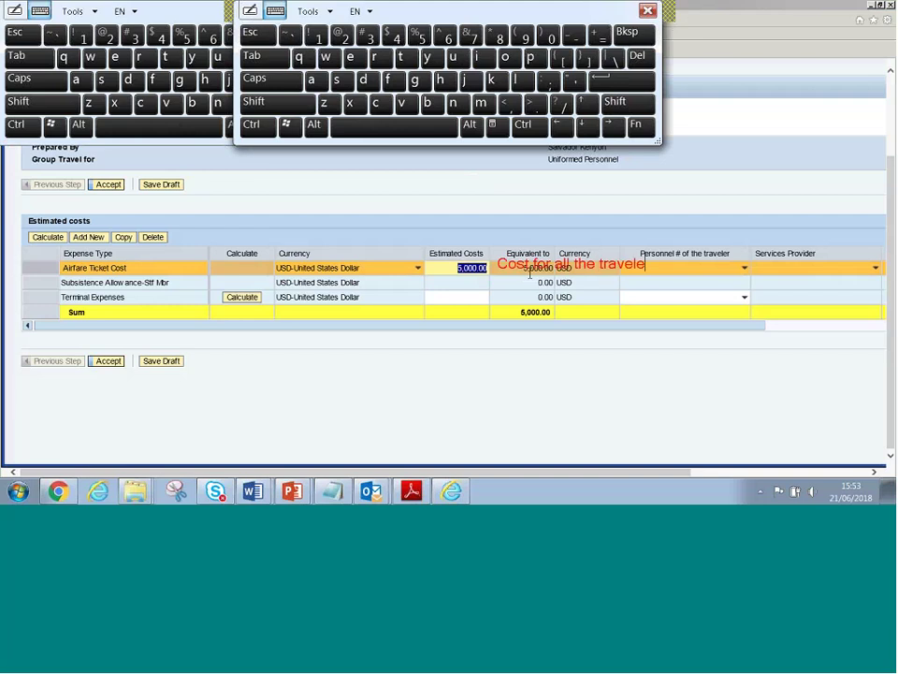
{"action": "type", "text": "rs"}
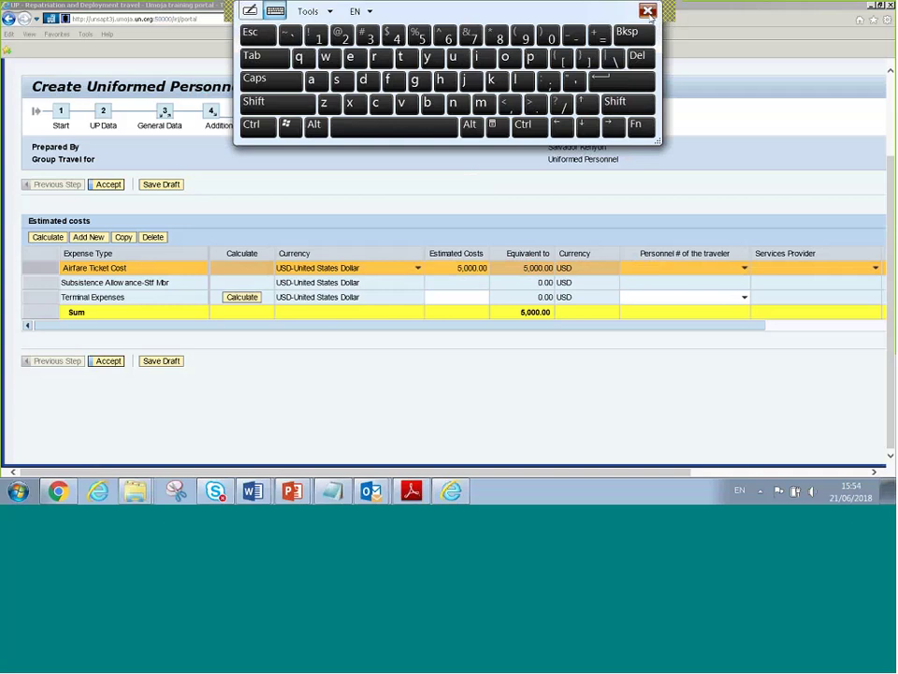
{"action": "left_click", "coordinate": [647, 11]}
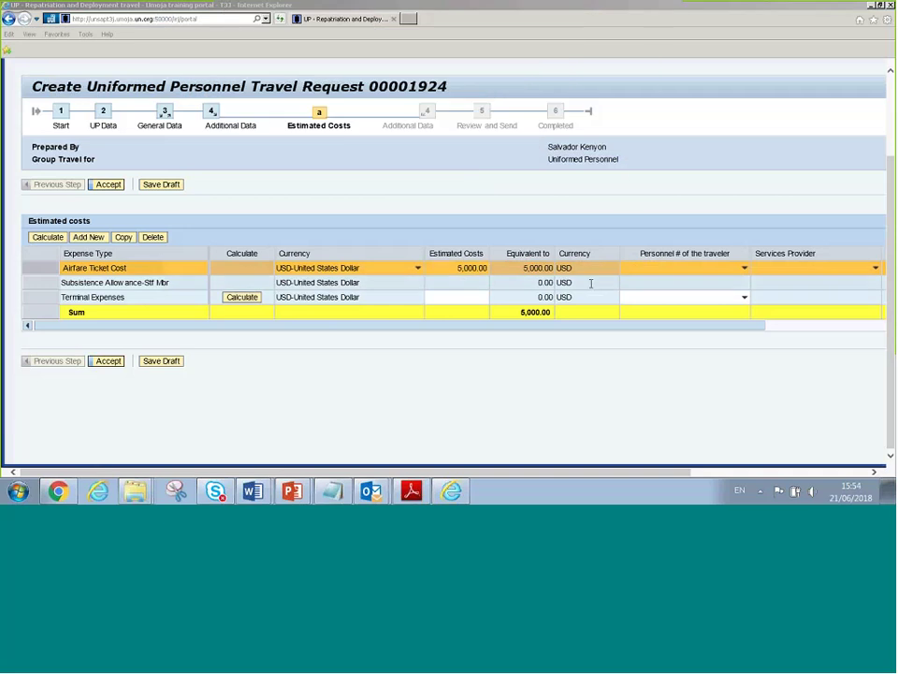
Accept the estimated costs and open the trip's cost assignment for cost center 10041 on fund HR999
{"action": "left_click", "coordinate": [106, 365]}
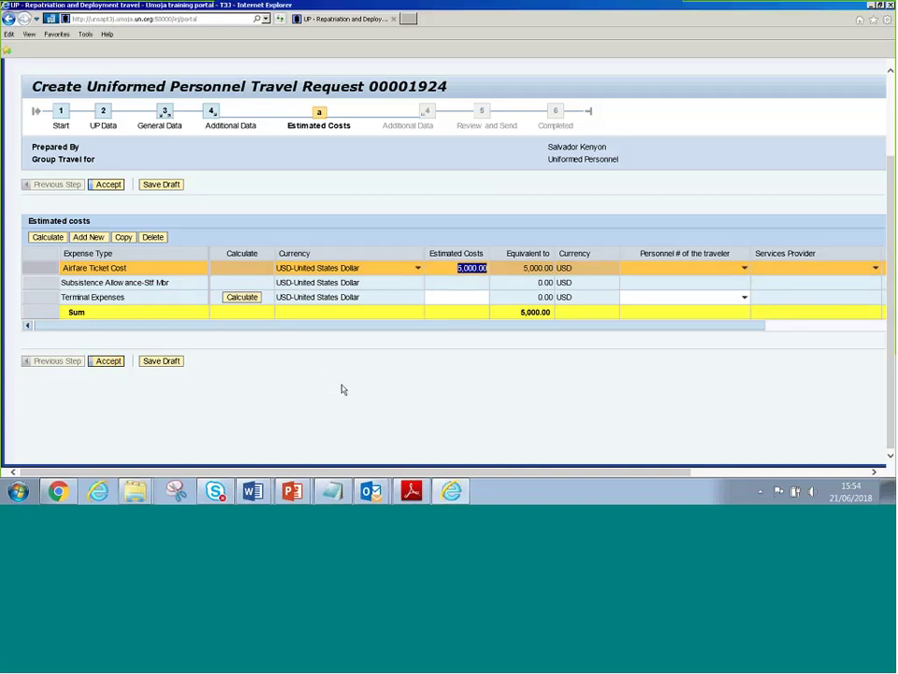
{"action": "scroll", "coordinate": [475, 180], "scroll_direction": "down", "scroll_amount": 5}
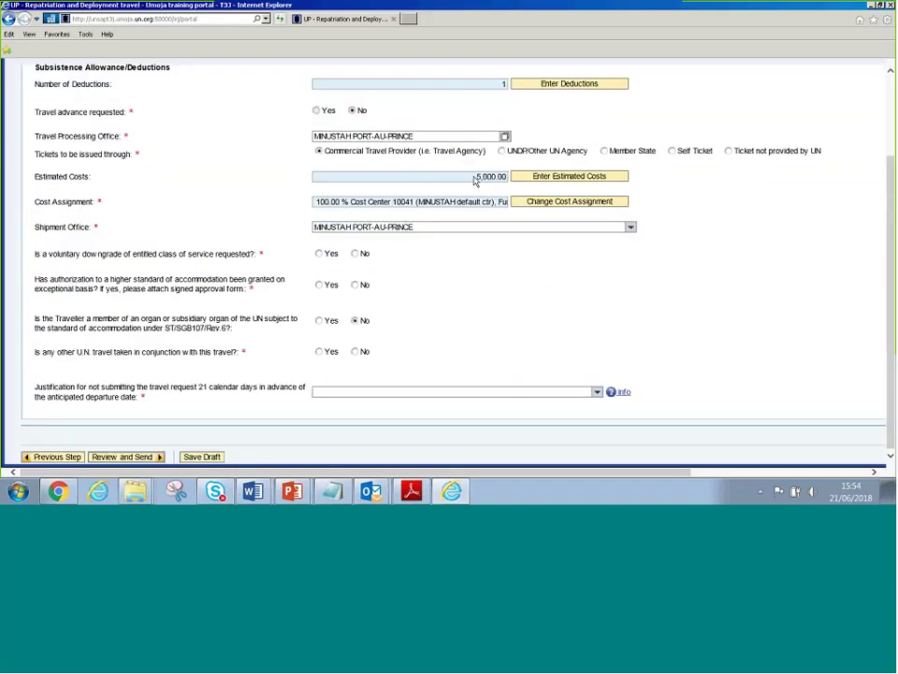
{"action": "left_click", "coordinate": [566, 203]}
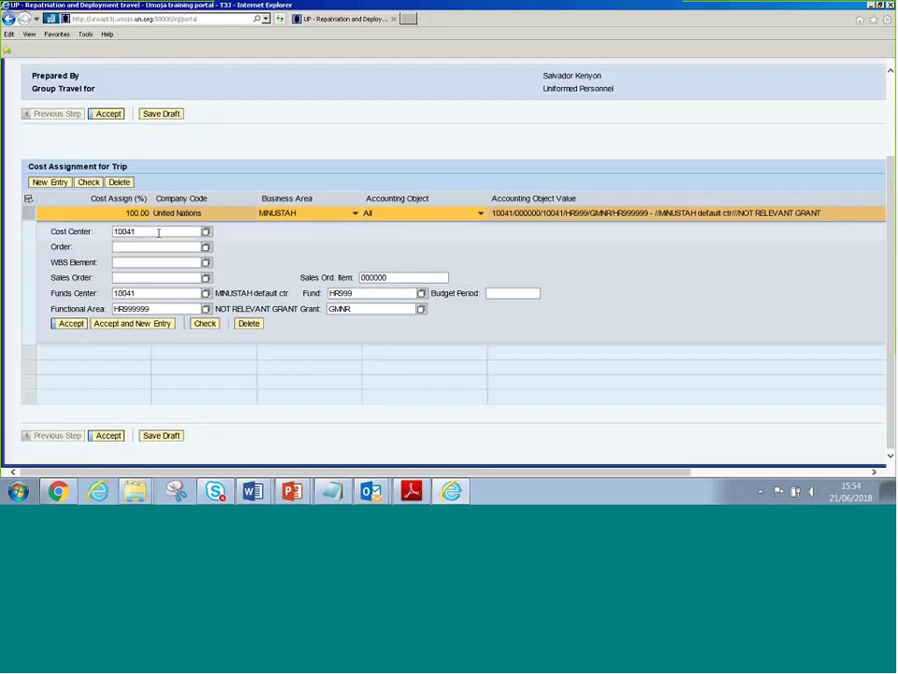
{"action": "double_click", "coordinate": [158, 232]}
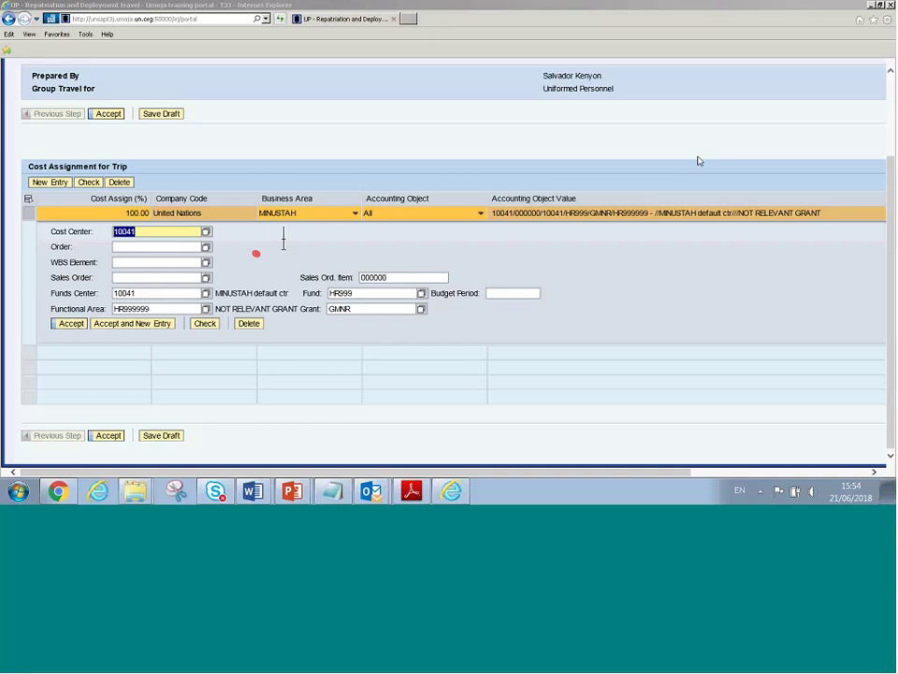
{"action": "type", "text": "Co"}
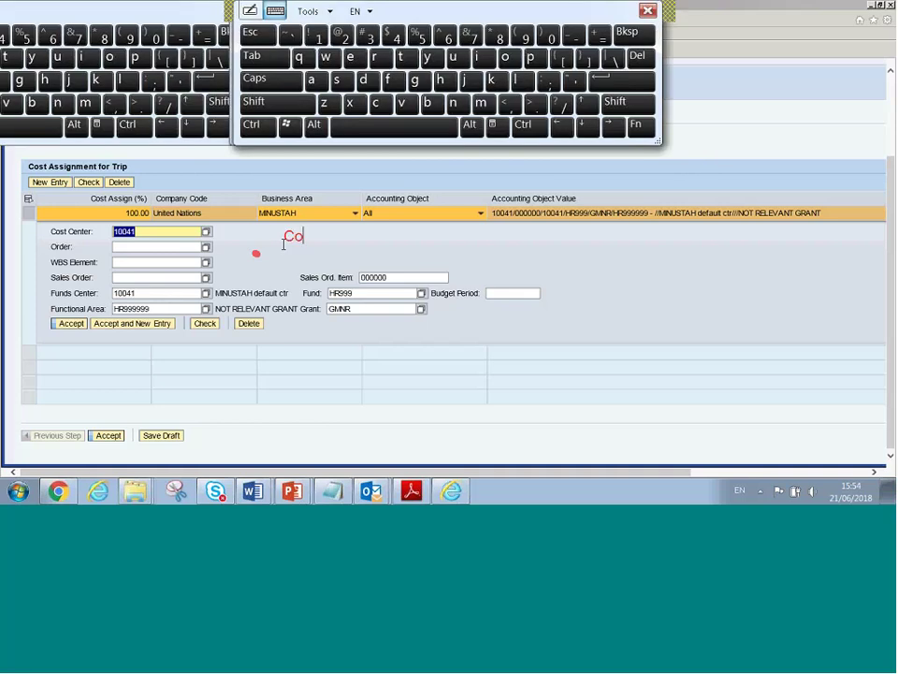
{"action": "type", "text": "st Center / f"}
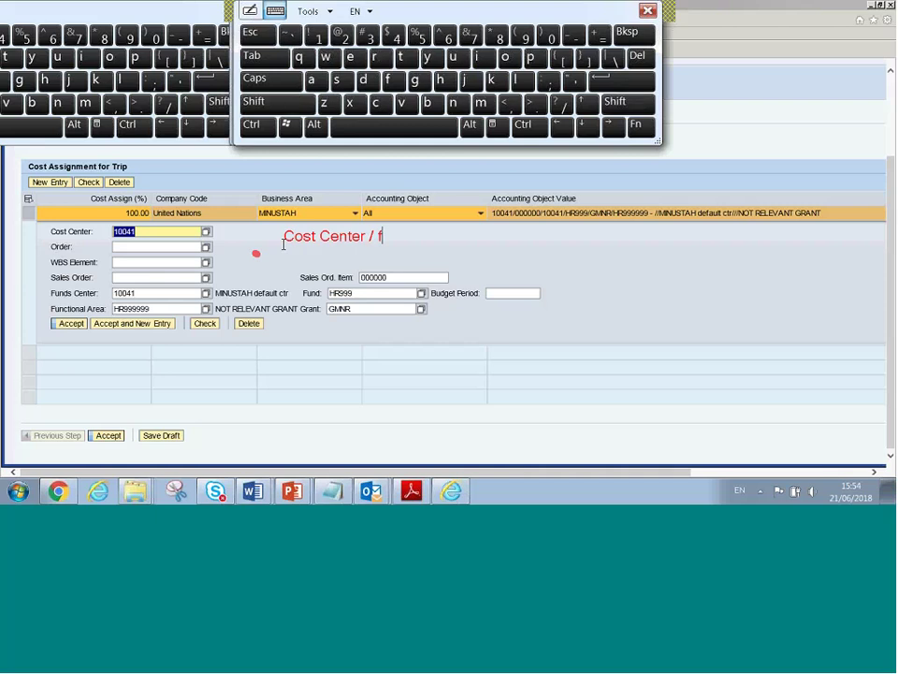
{"action": "type", "text": "und that should pay for the"}
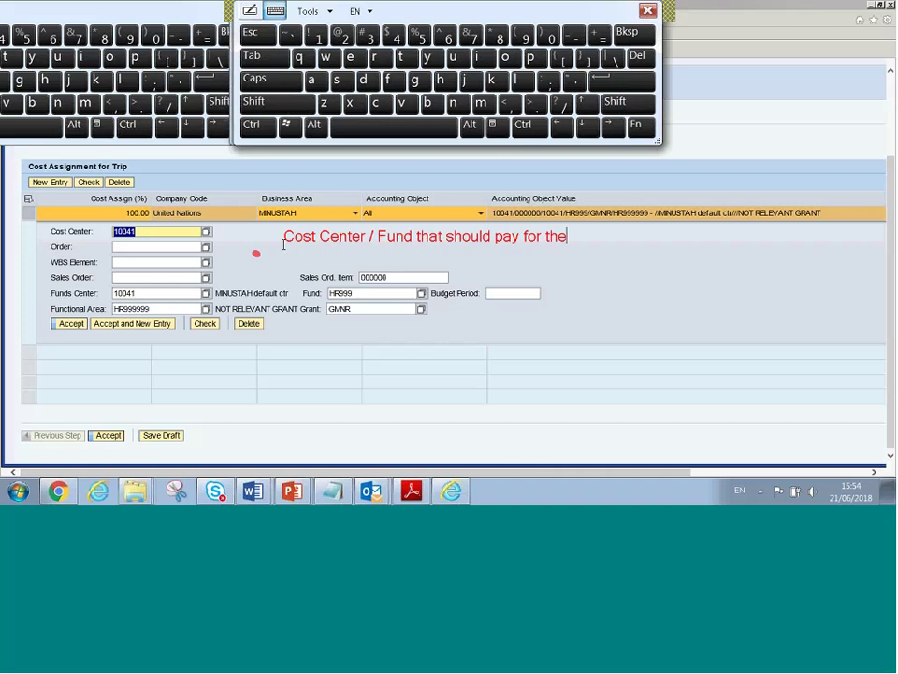
{"action": "key", "text": "BackSpace"}
{"action": "type", "text": "at Deployment "}
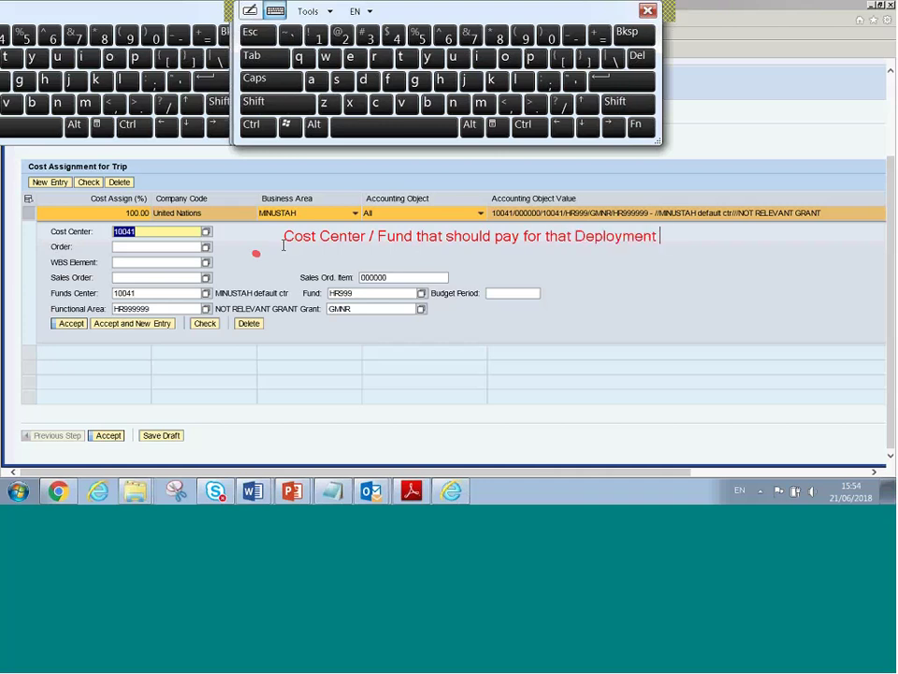
{"action": "type", "text": "Trav"}
{"action": "key", "text": "shift"}
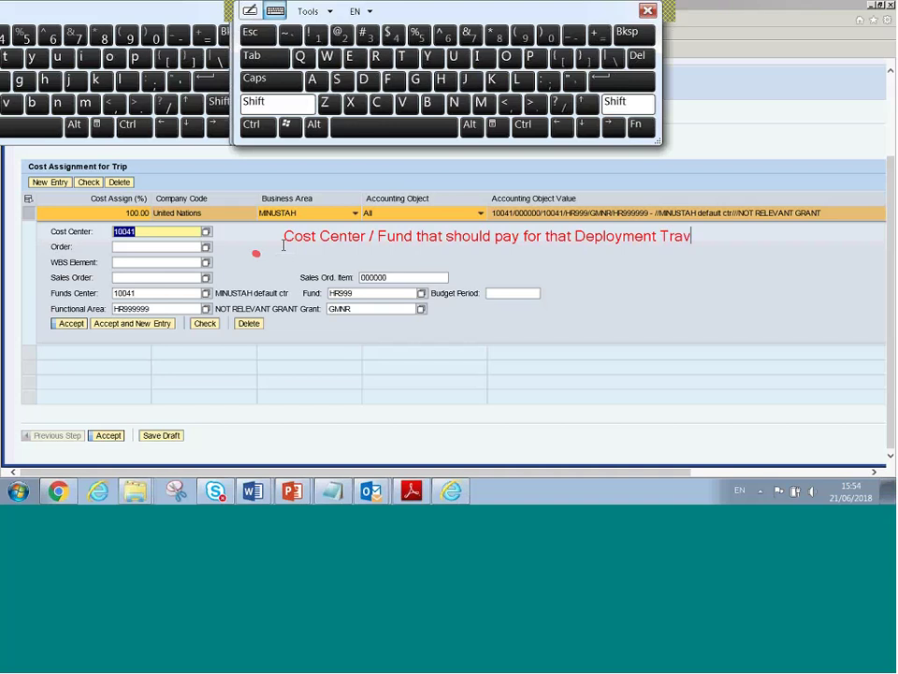
{"action": "type", "text": "el"}
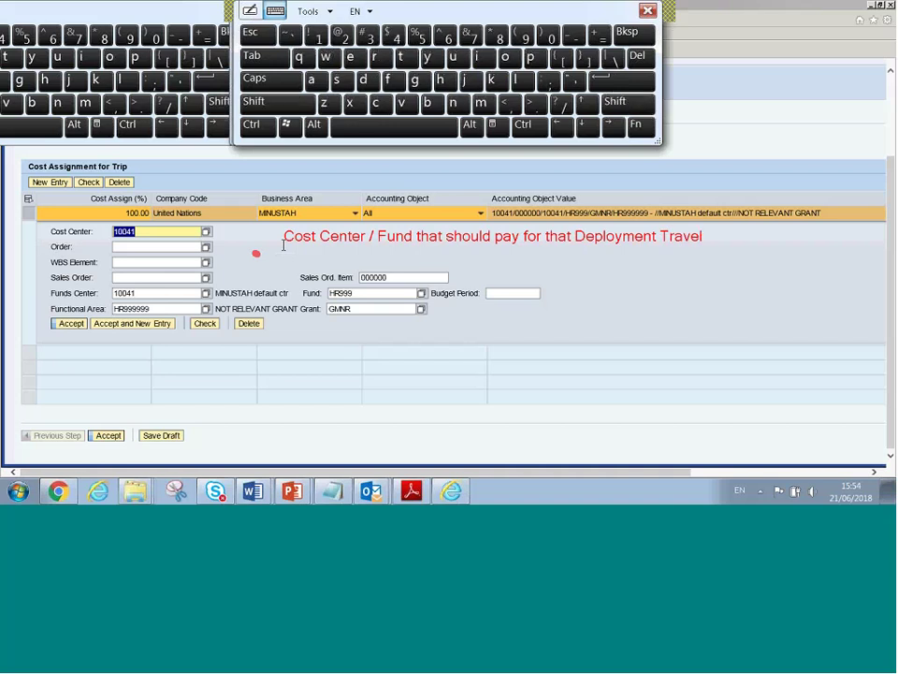
{"action": "key", "text": "shift"}
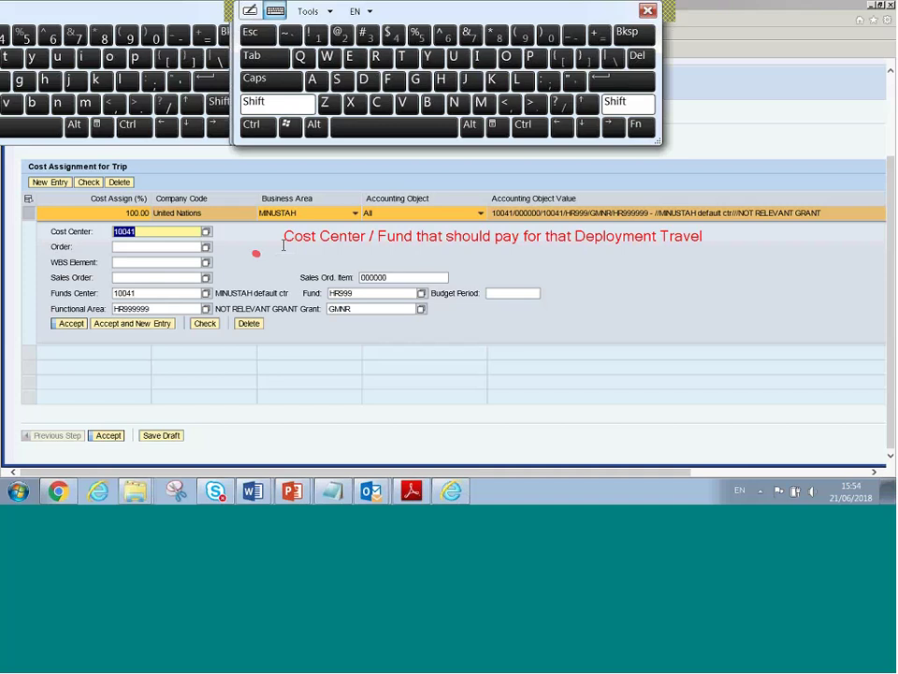
{"action": "type", "text": "Travel Account As"}
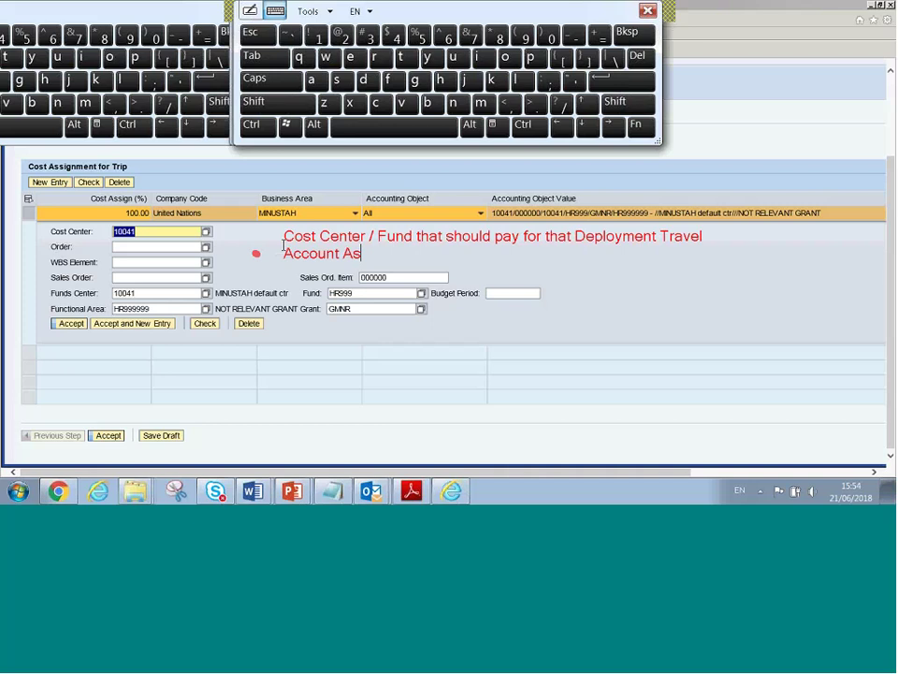
{"action": "type", "text": "signment will deriv"}
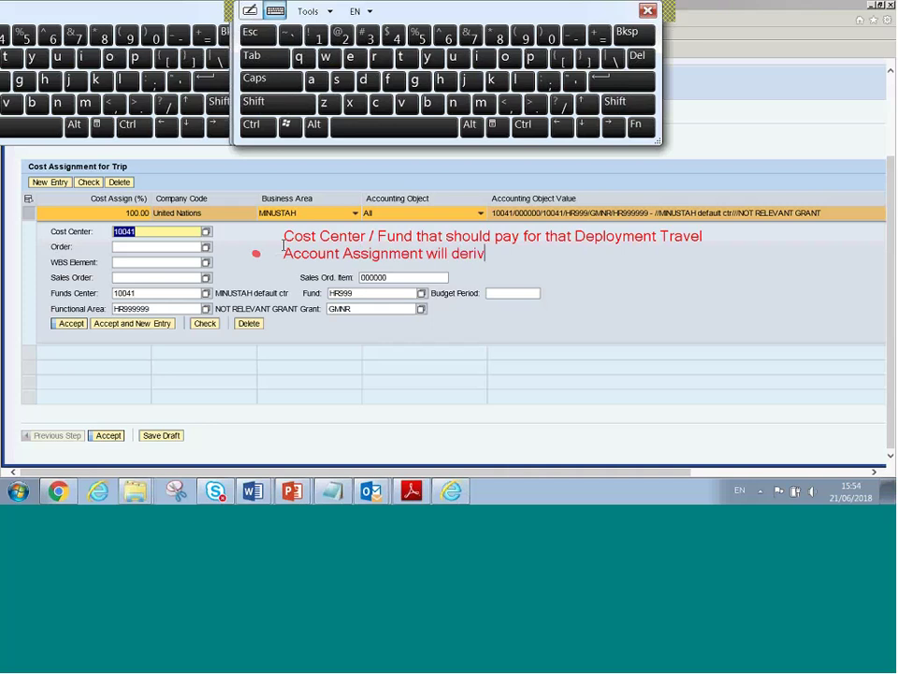
{"action": "type", "text": "e the list of Certif"}
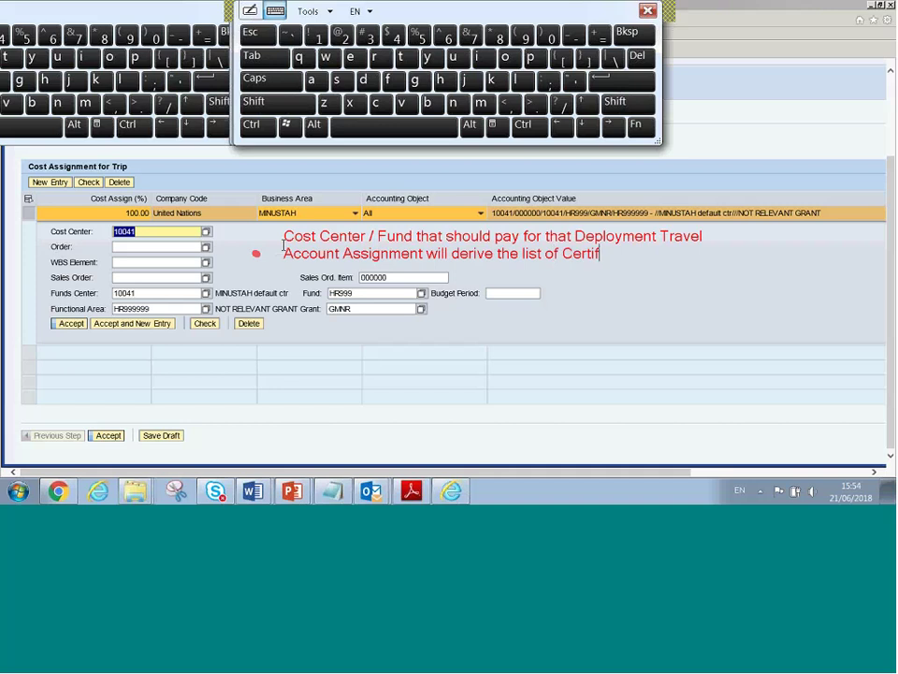
{"action": "type", "text": "ying Officer"}
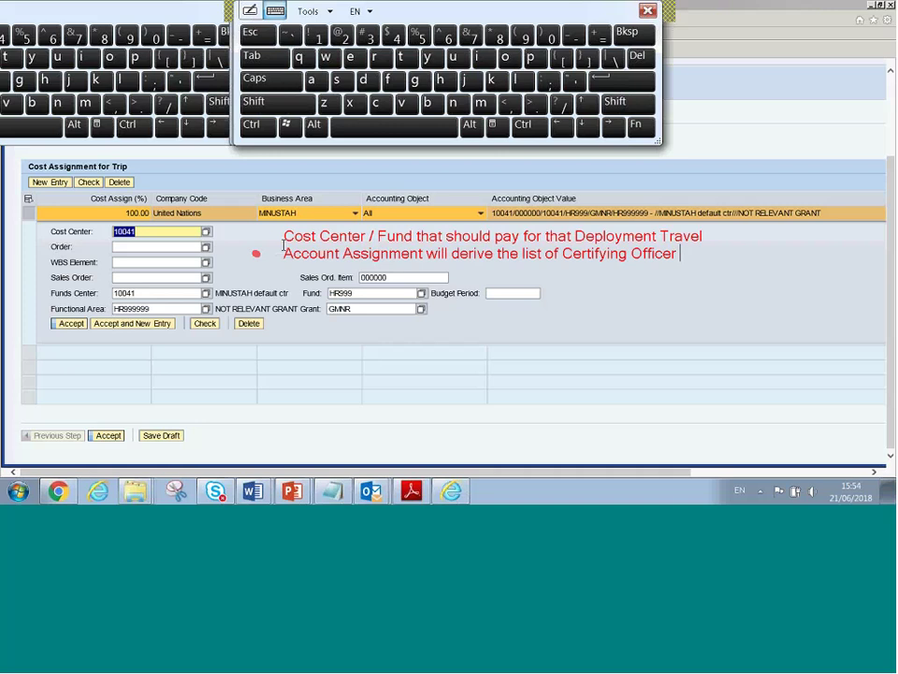
{"action": "type", "text": " that will appr"}
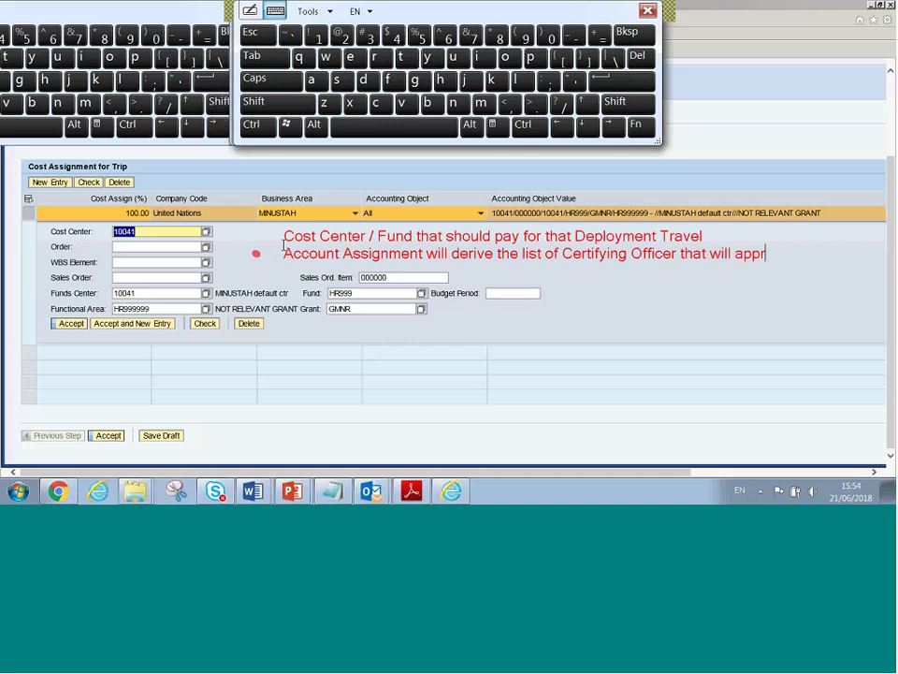
{"action": "type", "text": "ove the TR"}
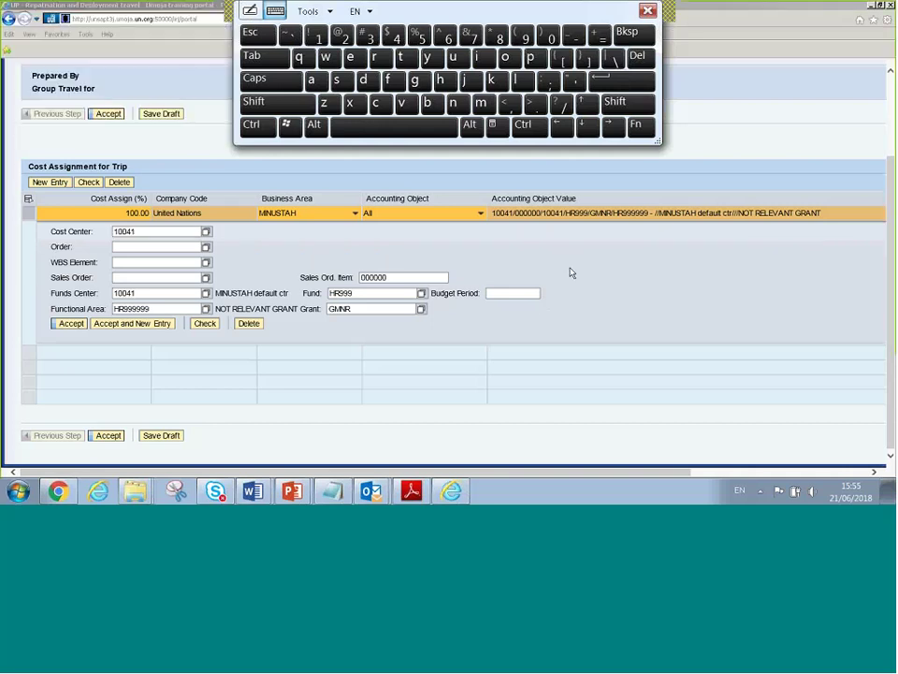
Replace fund HR999 with 20HSA and clear the old functional area and grant values
{"action": "double_click", "coordinate": [365, 297]}
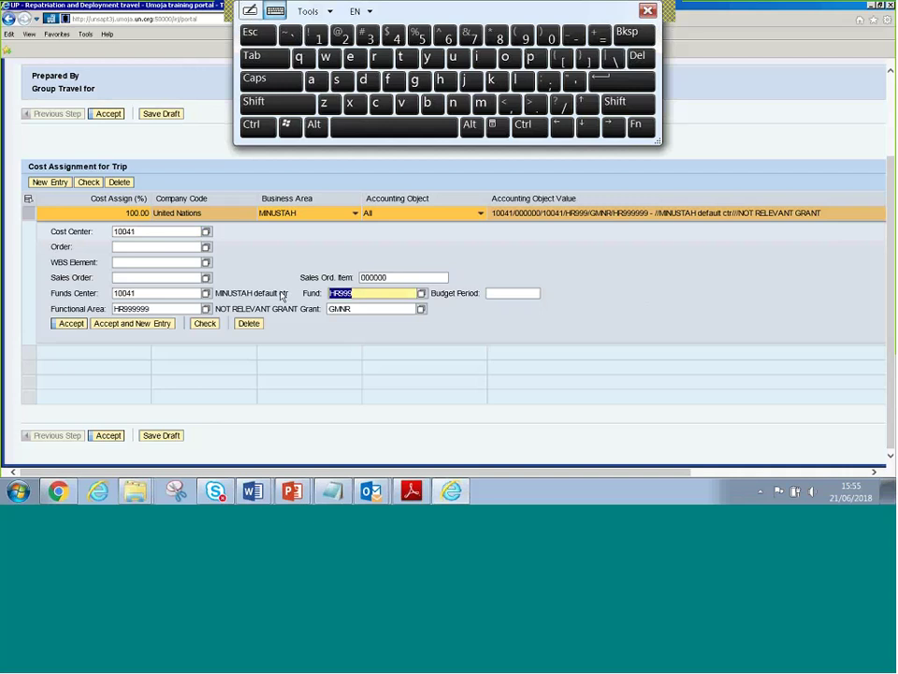
{"action": "type", "text": "20HSA"}
{"action": "key", "text": "Tab"}
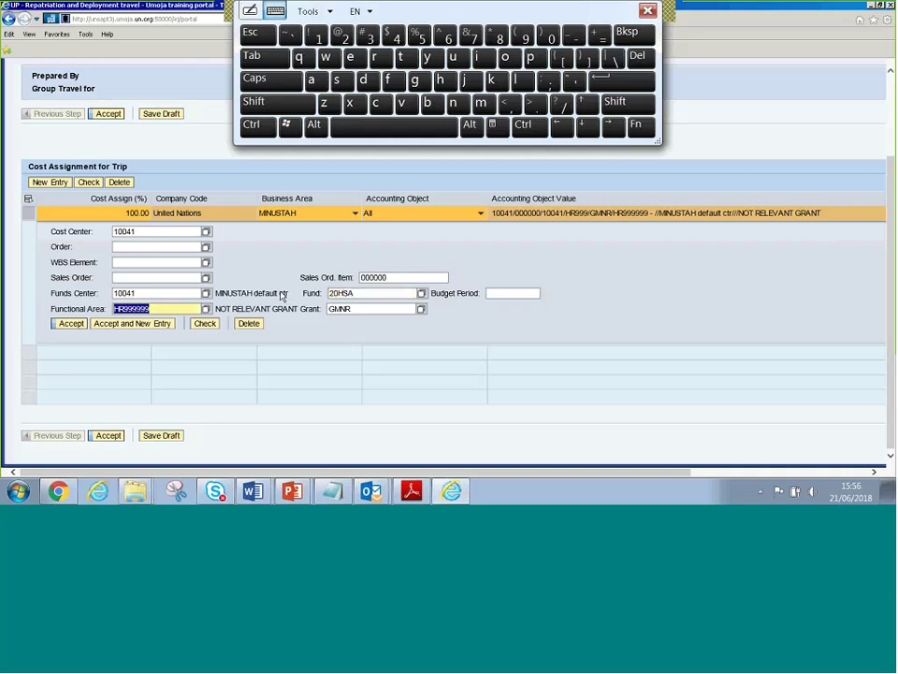
{"action": "key", "text": "Delete"}
{"action": "key", "text": "Tab"}
{"action": "key", "text": "Delete"}
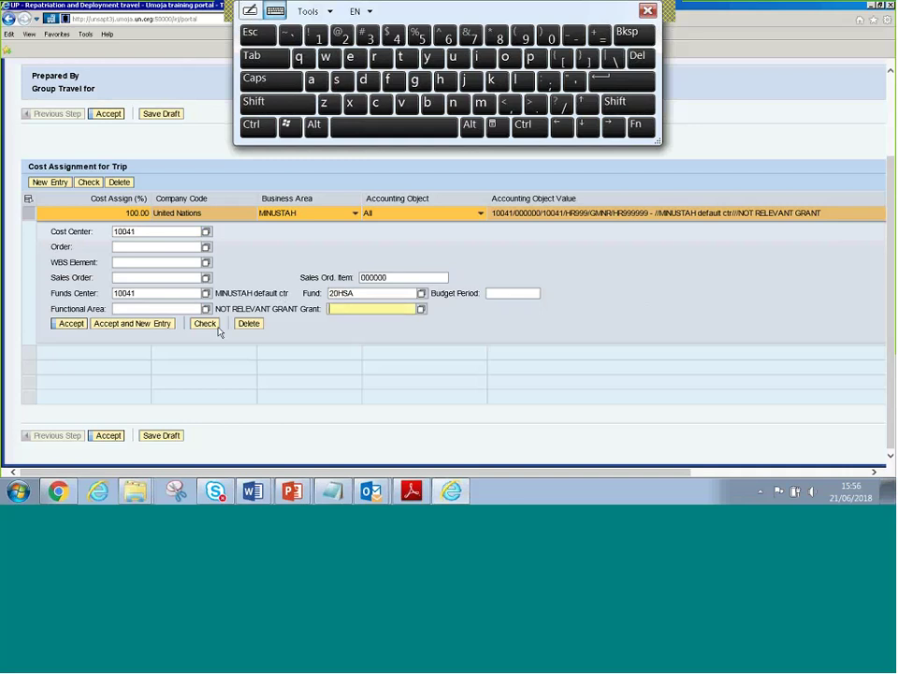
Check the new cost assignment, accept it, and save the travel request as a draft
{"action": "left_click", "coordinate": [204, 324]}
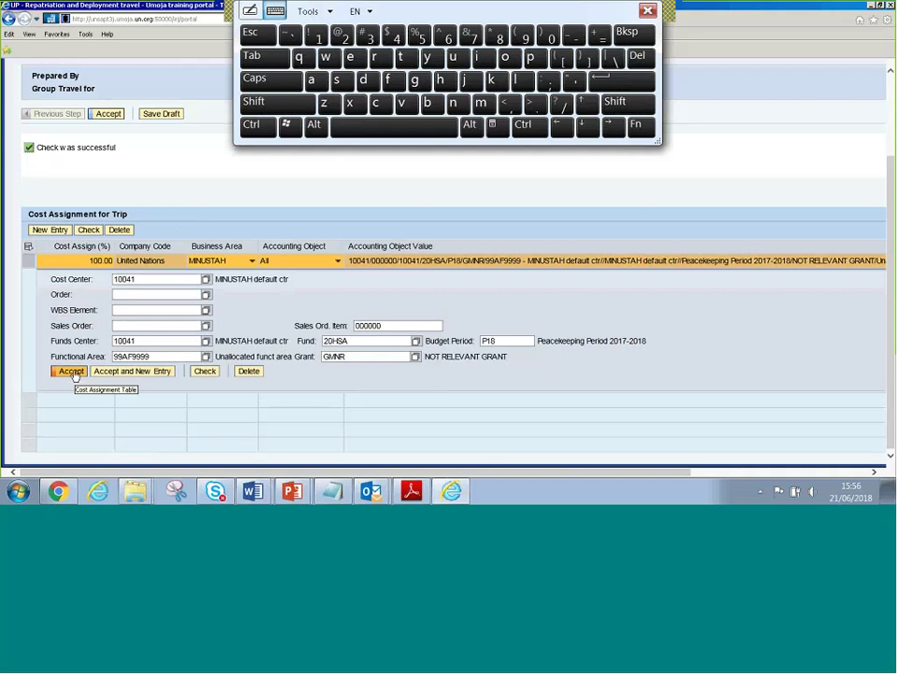
{"action": "left_click", "coordinate": [75, 373]}
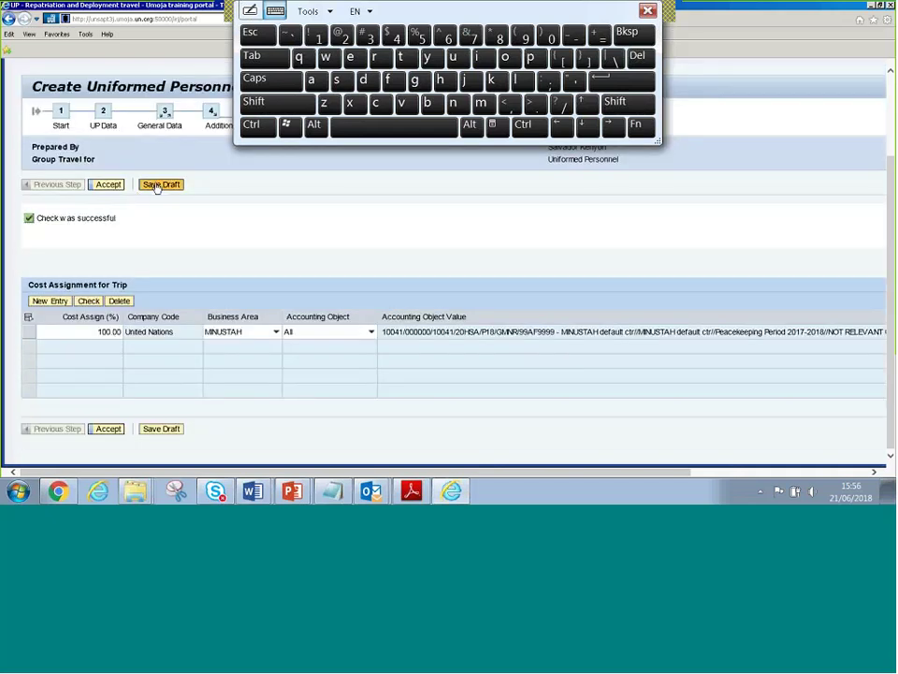
{"action": "left_click", "coordinate": [159, 186]}
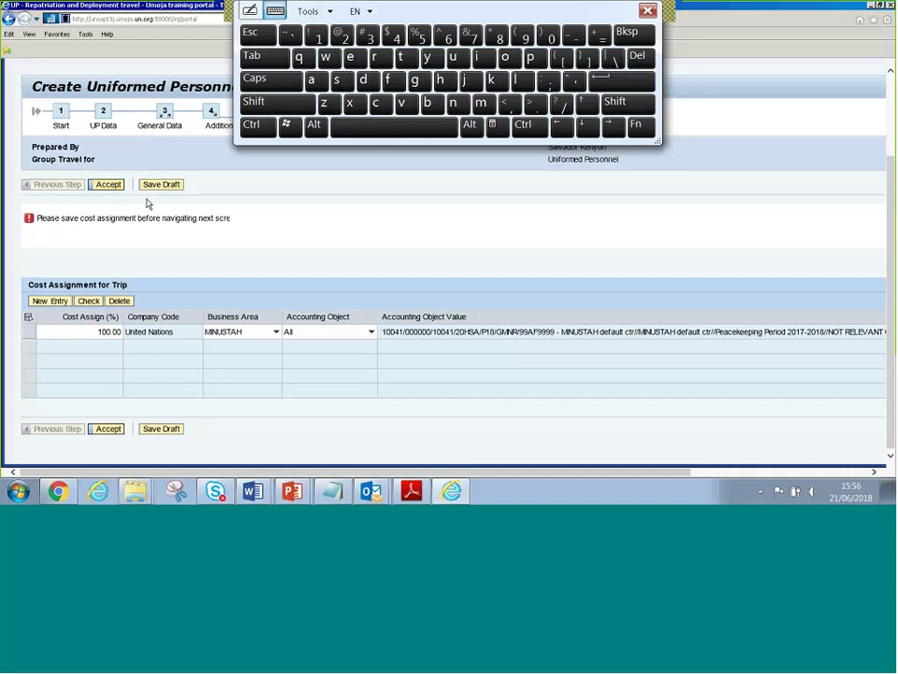
{"action": "left_click", "coordinate": [162, 185]}
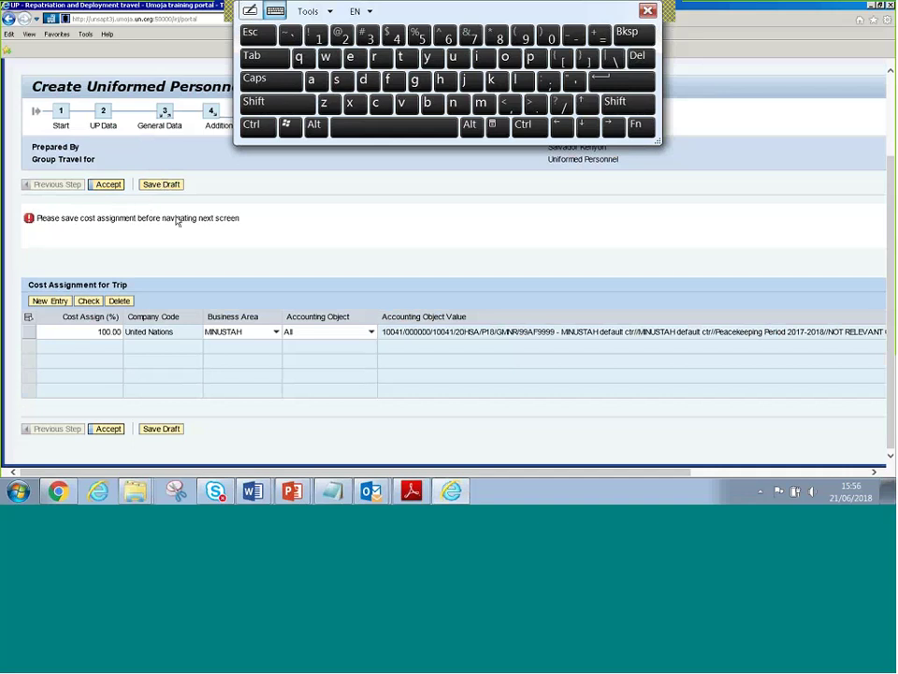
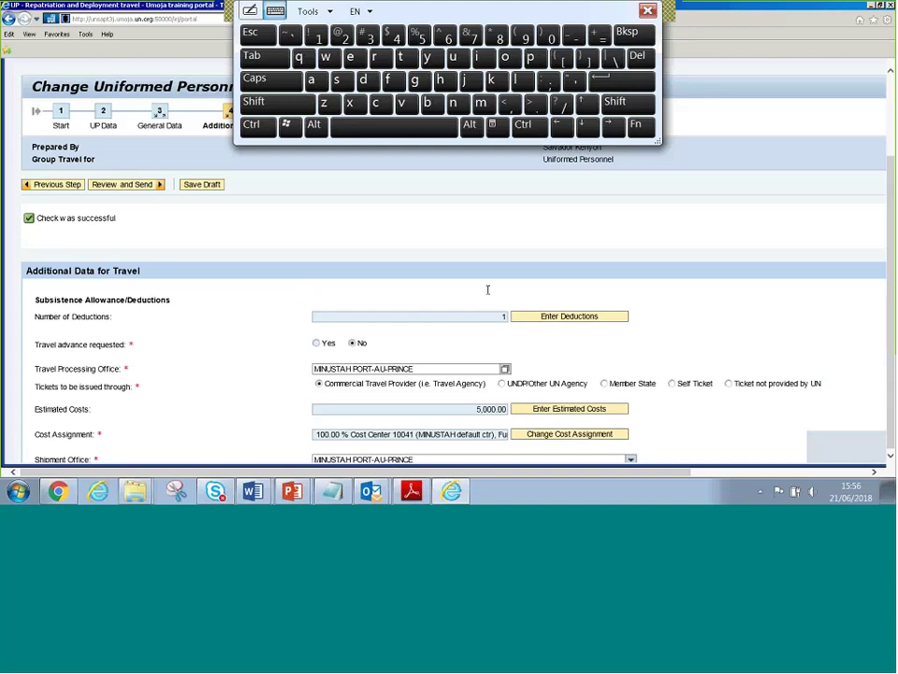
Answer No to both the voluntary downgrade and the other U.N. travel questions
{"action": "scroll", "coordinate": [487, 289], "scroll_direction": "down", "scroll_amount": 2}
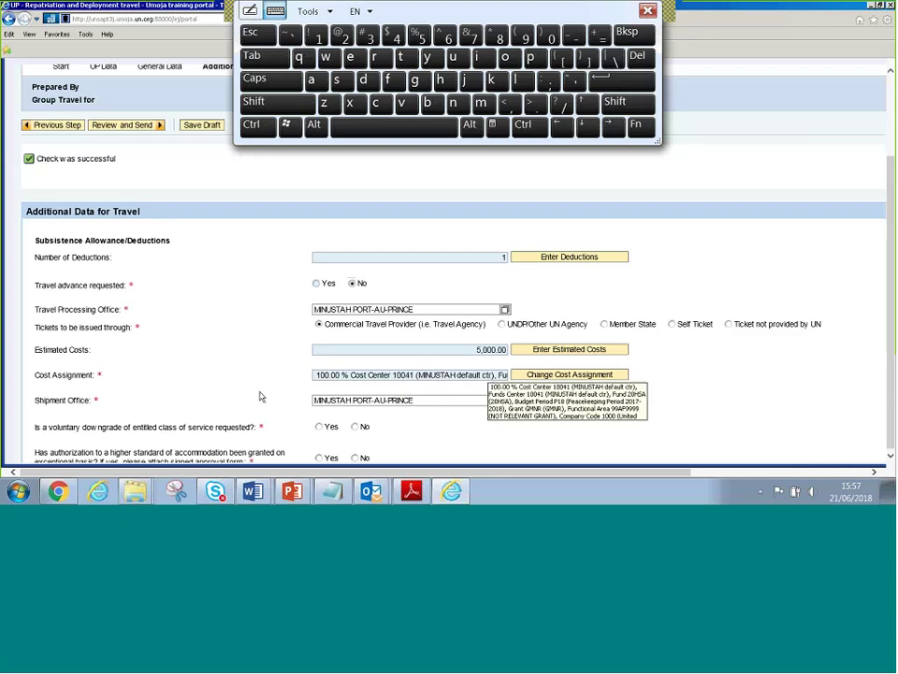
{"action": "scroll", "coordinate": [271, 396], "scroll_direction": "down", "scroll_amount": 2}
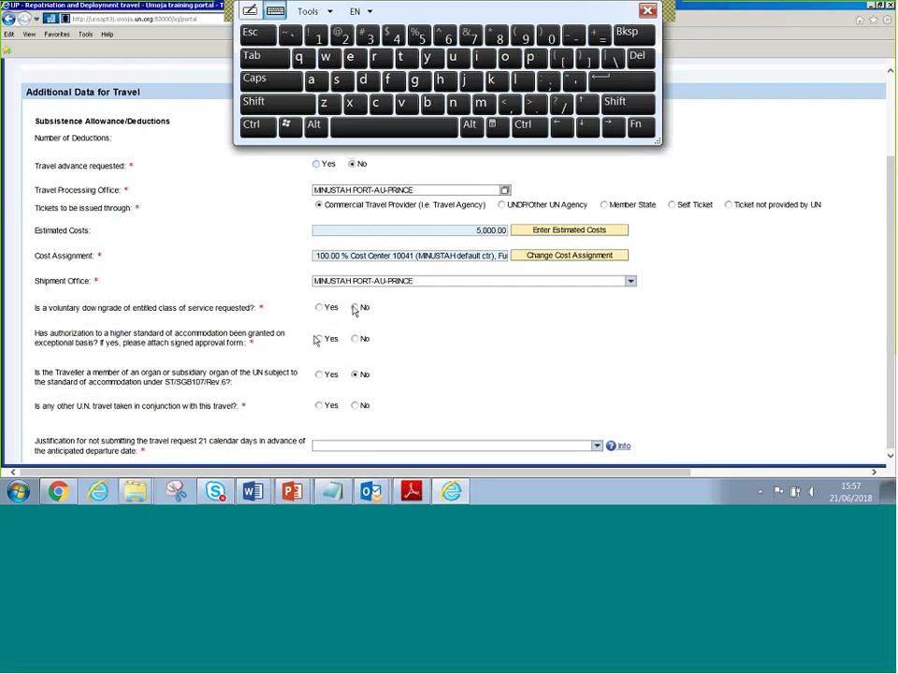
{"action": "left_click", "coordinate": [355, 307]}
{"action": "triple_click", "coordinate": [42, 310]}
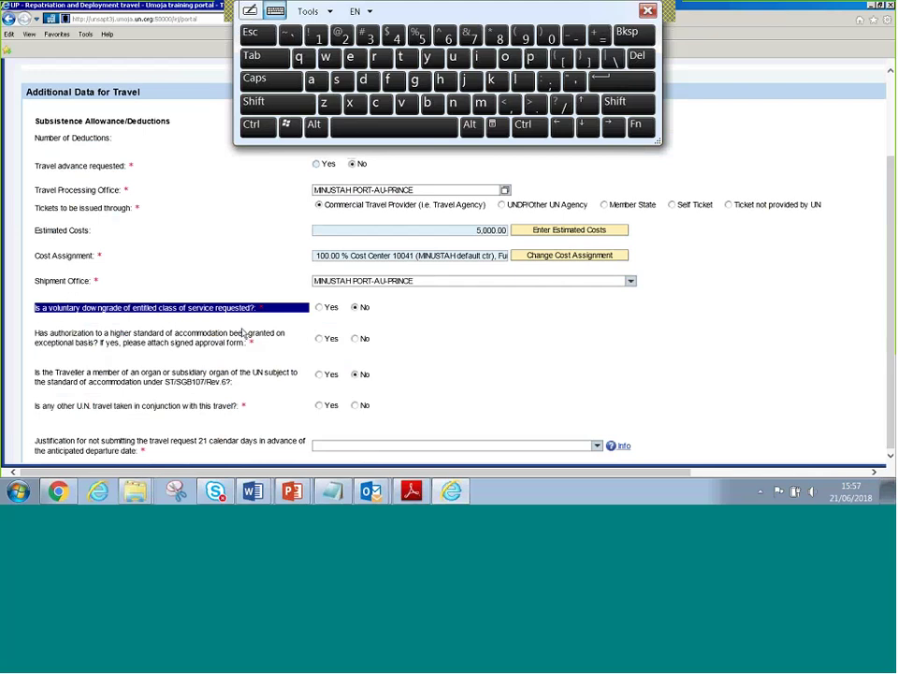
{"action": "scroll", "coordinate": [244, 333], "scroll_direction": "down", "scroll_amount": 1}
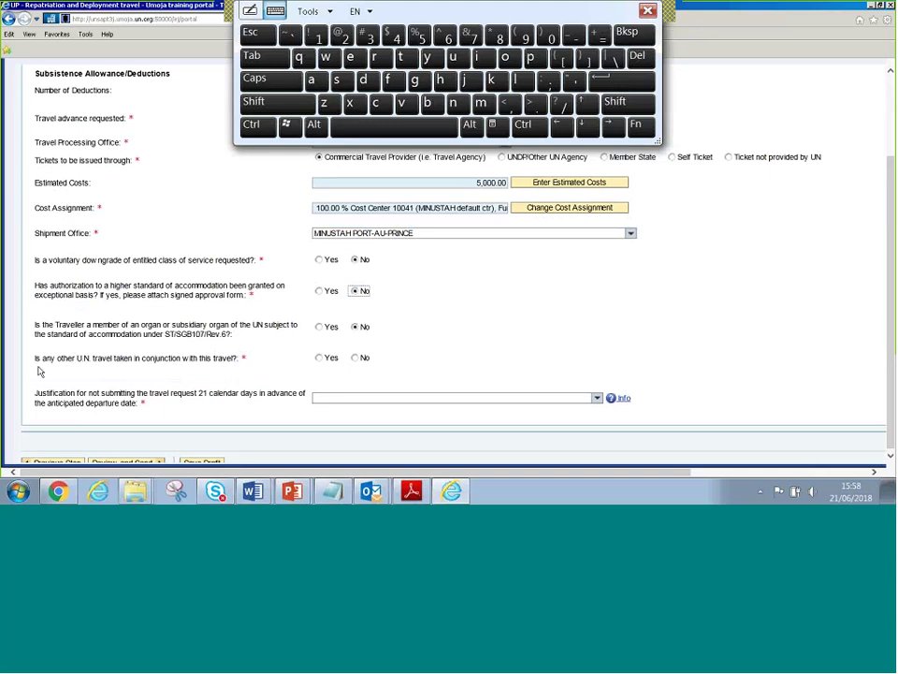
{"action": "mouse_move", "coordinate": [96, 364]}
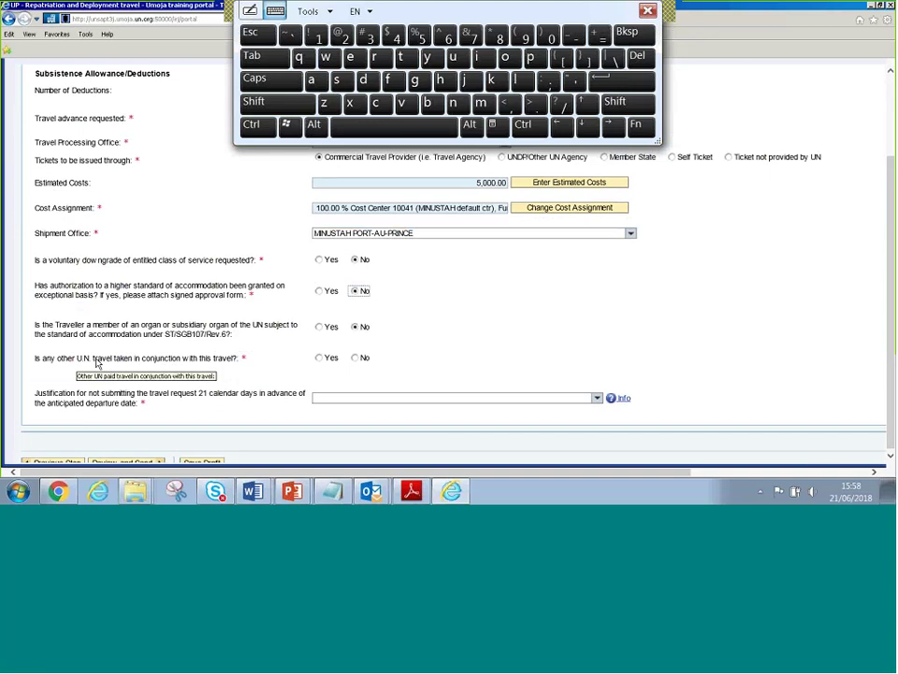
{"action": "left_click", "coordinate": [355, 359]}
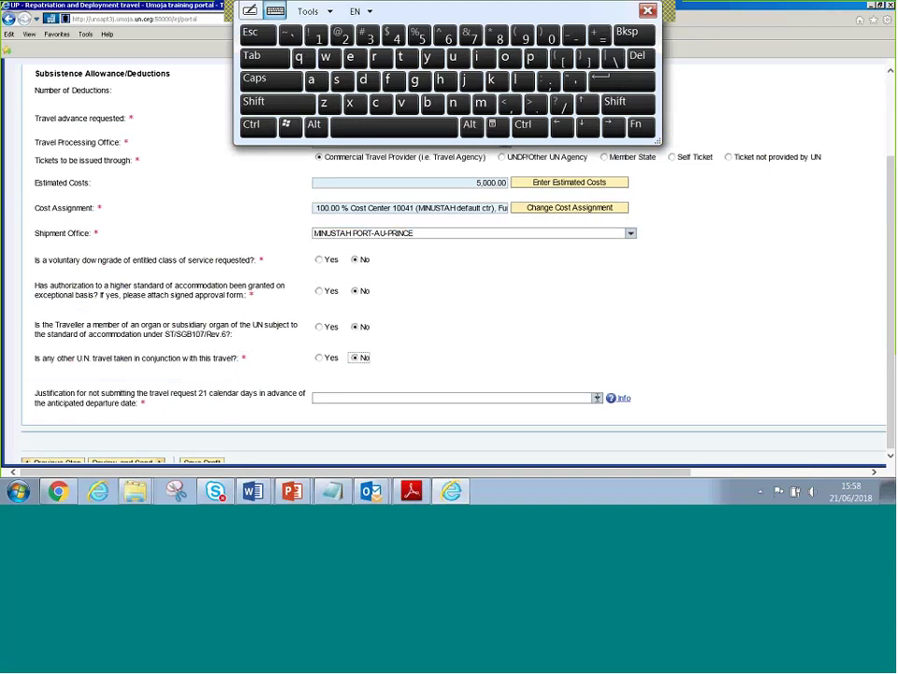
Set the late-submission justification to 'Late event planning'
{"action": "left_click", "coordinate": [596, 398]}
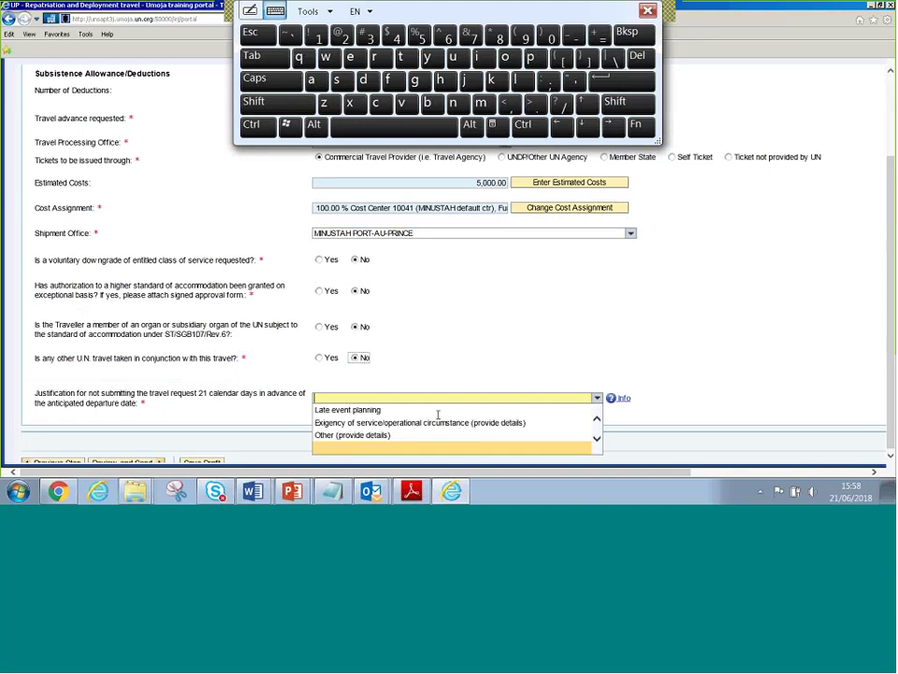
{"action": "left_click", "coordinate": [375, 411]}
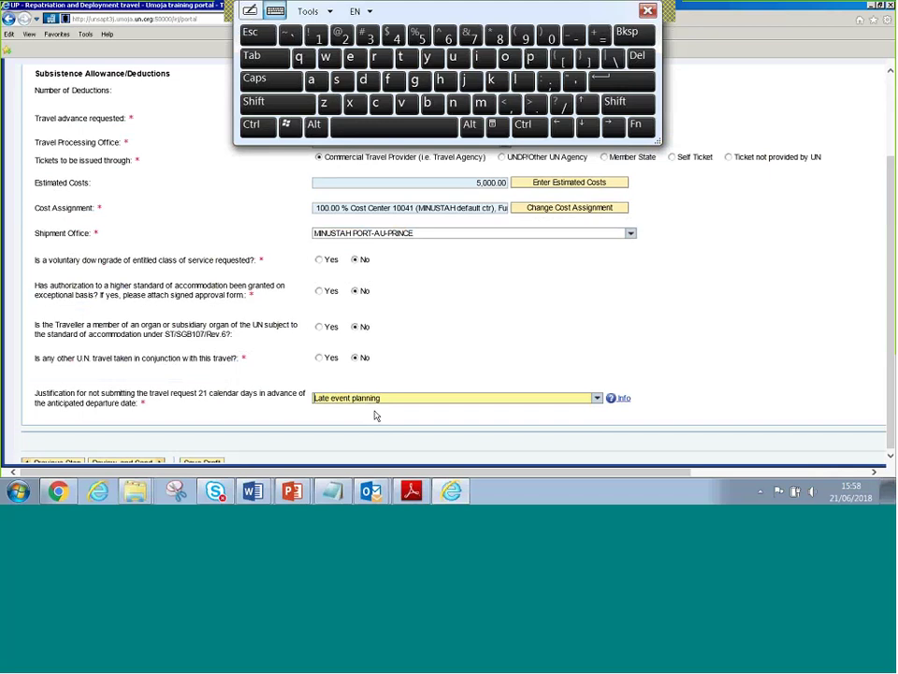
{"action": "scroll", "coordinate": [374, 412], "scroll_direction": "down", "scroll_amount": 1}
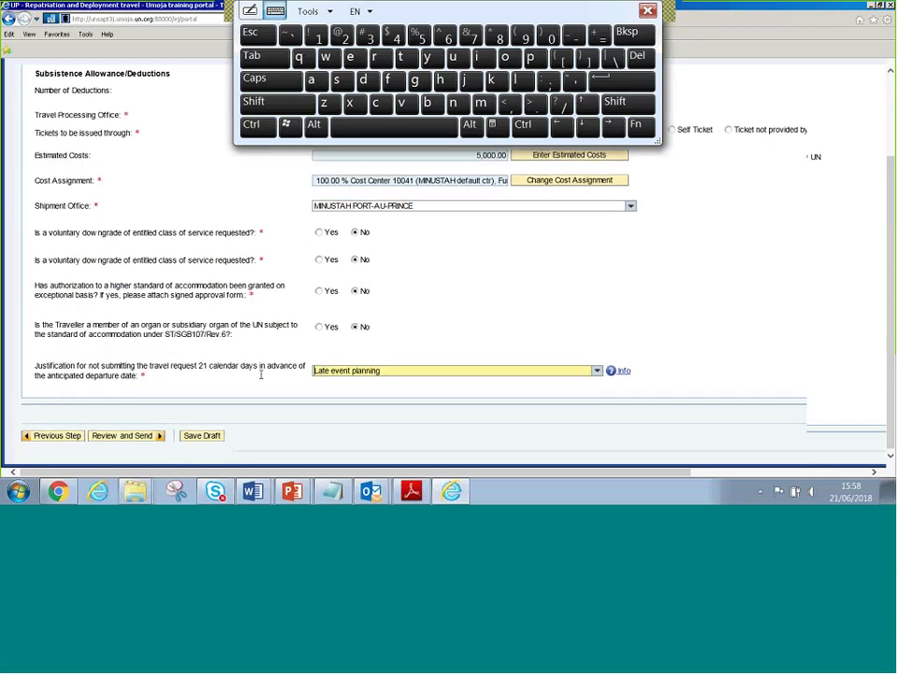
Submit via Review and Send, which ends on the ZTV_WD_REVIEW_SEND syntax error page
{"action": "left_click", "coordinate": [125, 437]}
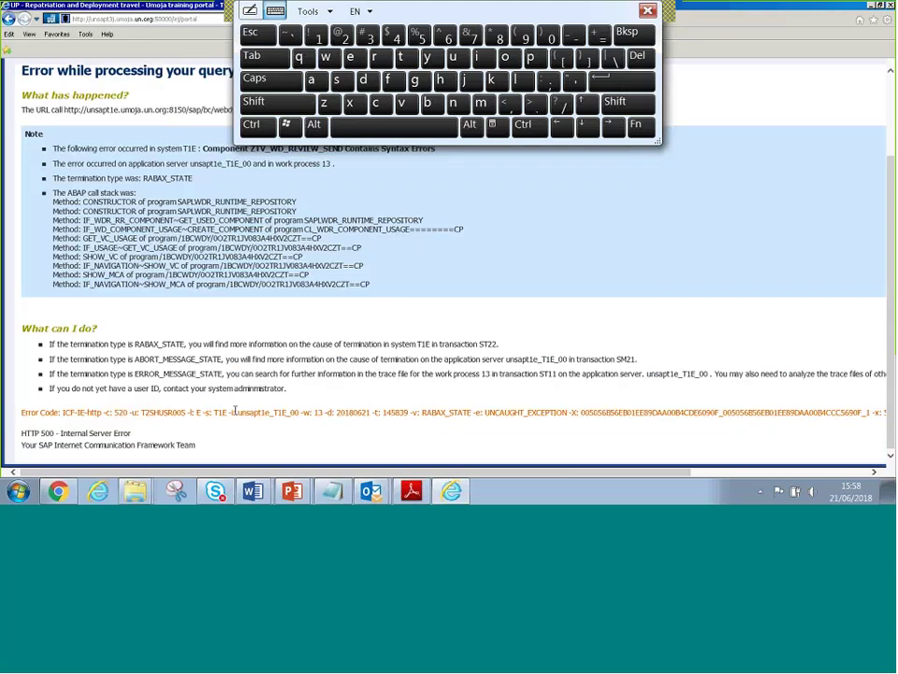
{"action": "scroll", "coordinate": [137, 325], "scroll_direction": "up", "scroll_amount": 1}
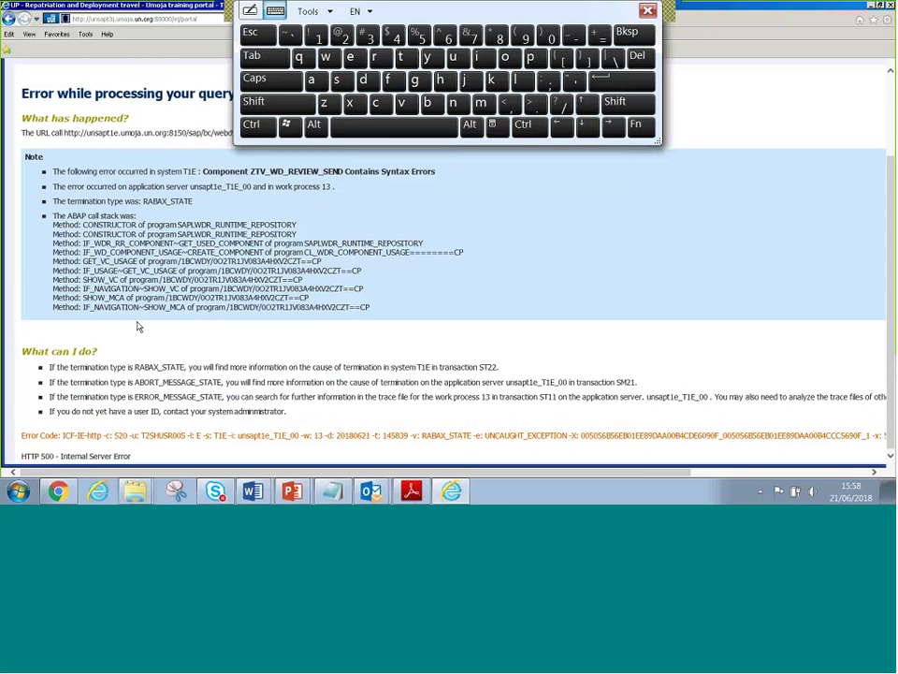
{"action": "scroll", "coordinate": [137, 326], "scroll_direction": "up", "scroll_amount": 2}
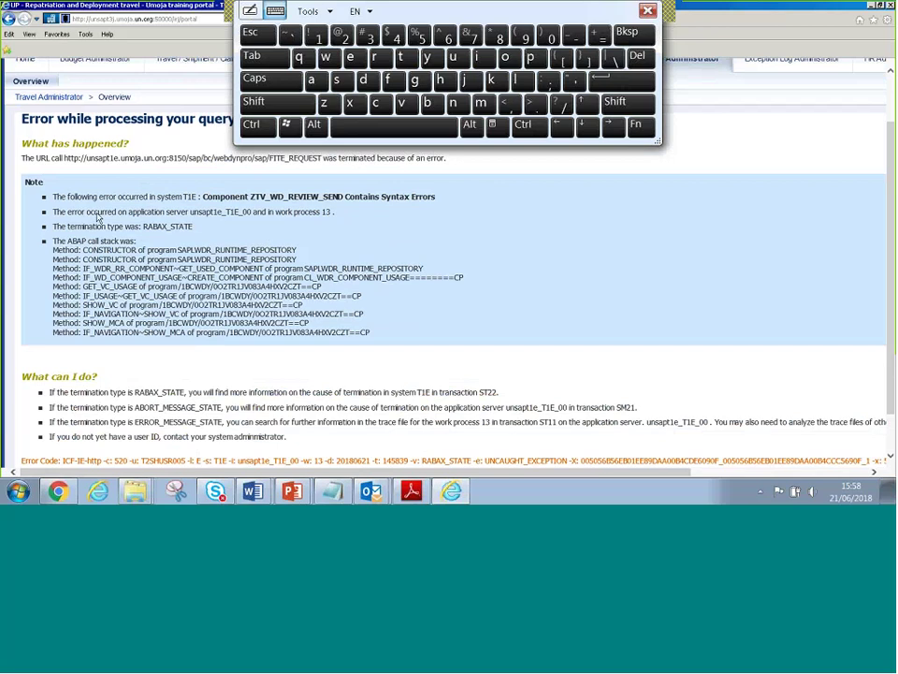
{"action": "scroll", "coordinate": [97, 216], "scroll_direction": "up", "scroll_amount": 2}
{"action": "scroll", "coordinate": [99, 217], "scroll_direction": "down", "scroll_amount": 3}
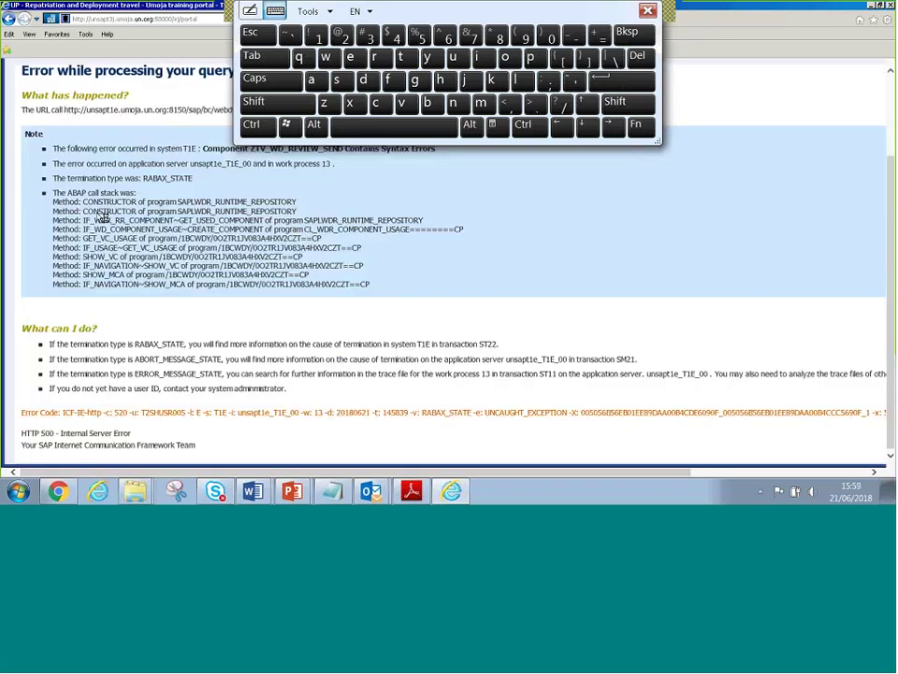
{"action": "scroll", "coordinate": [103, 217], "scroll_direction": "up", "scroll_amount": 3}
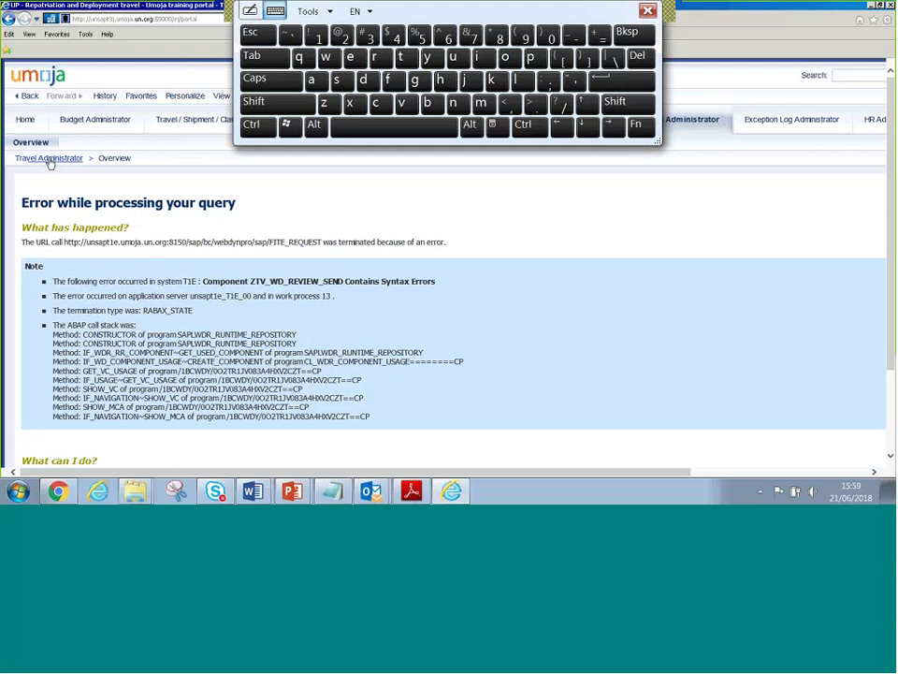
Go back to the Uniformed Personnel travel list, sort it by Travel Start Date, and show filters
{"action": "left_click", "coordinate": [49, 159]}
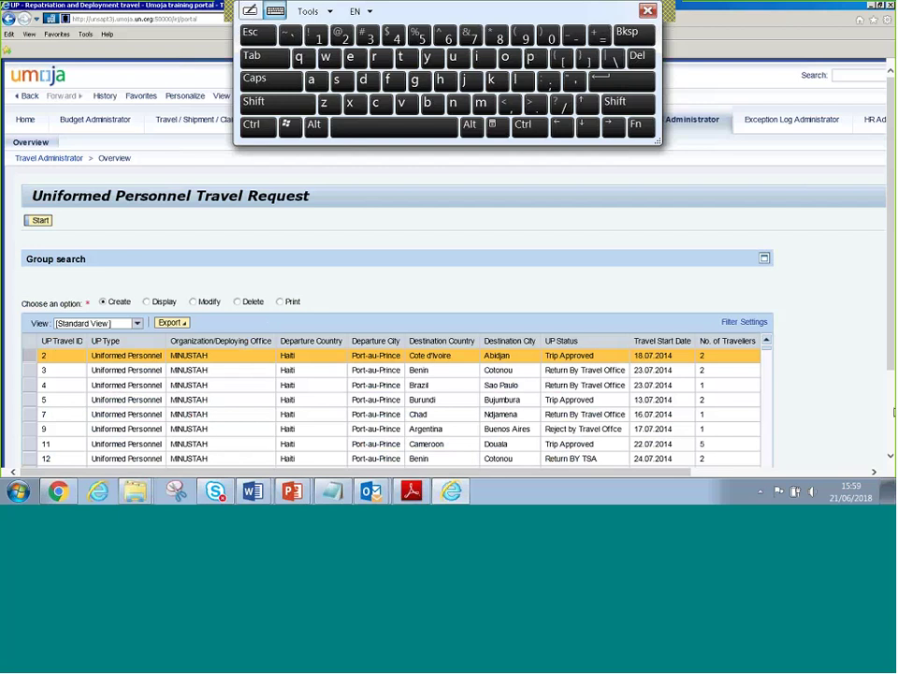
{"action": "scroll", "coordinate": [892, 414], "scroll_direction": "down", "scroll_amount": 2}
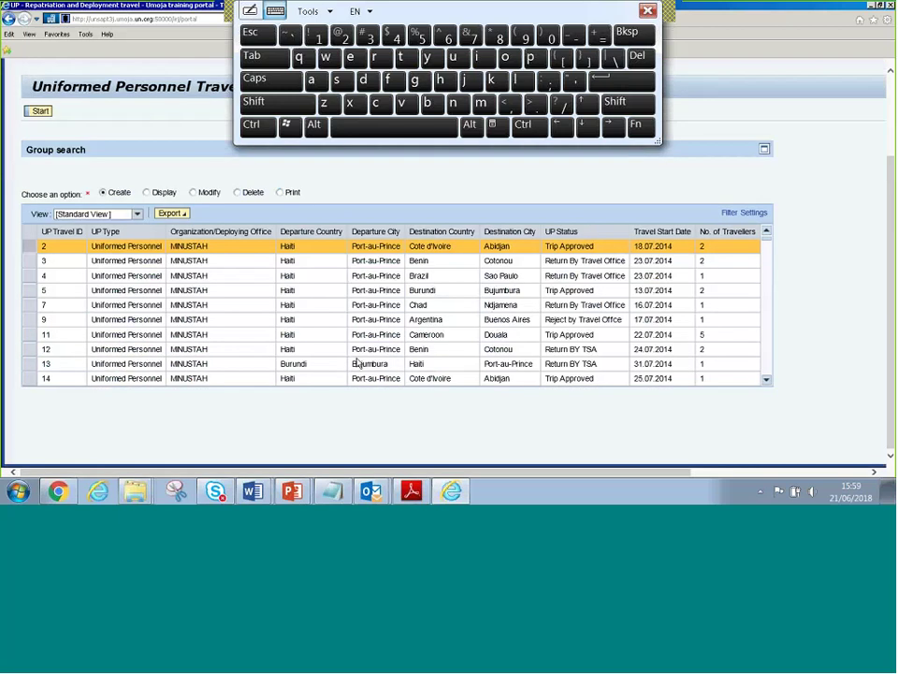
{"action": "left_click", "coordinate": [81, 234]}
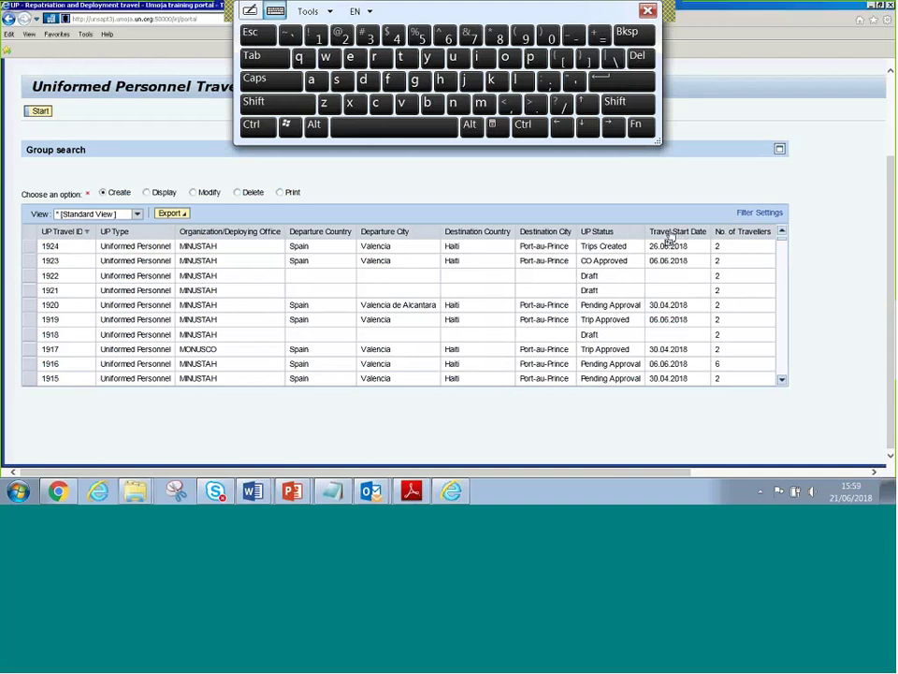
{"action": "left_click", "coordinate": [684, 238]}
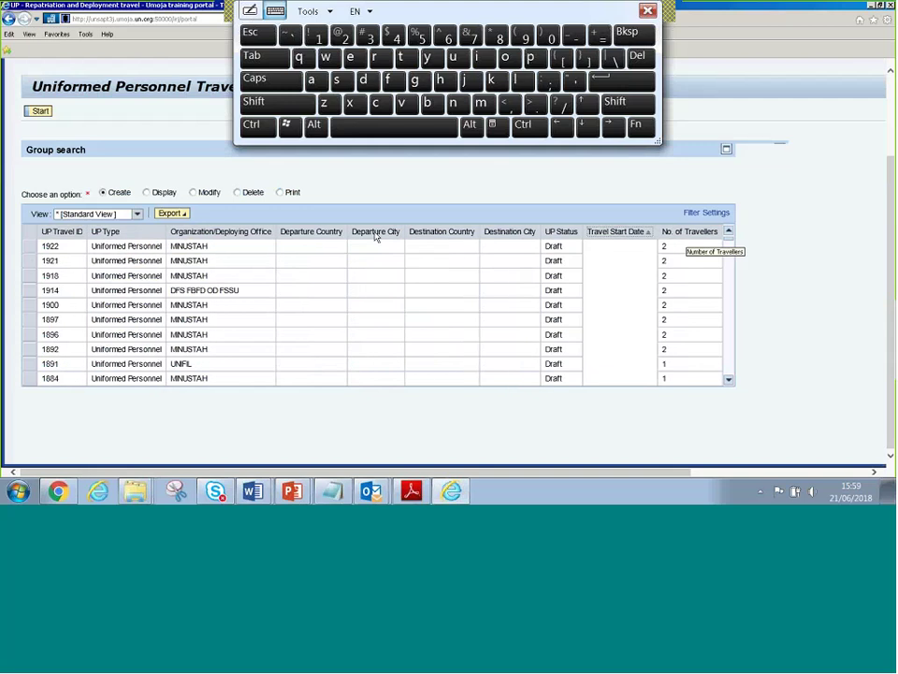
{"action": "left_click", "coordinate": [694, 214]}
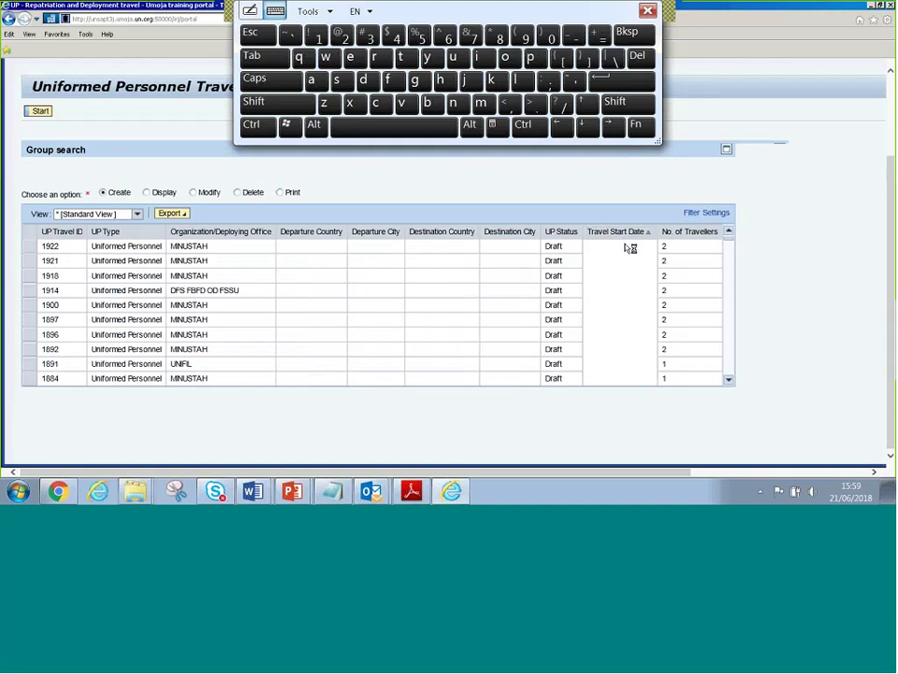
Filter by start date 26.06.2018 and select request 1924, Valencia to Port-au-Prince
{"action": "left_click", "coordinate": [609, 248]}
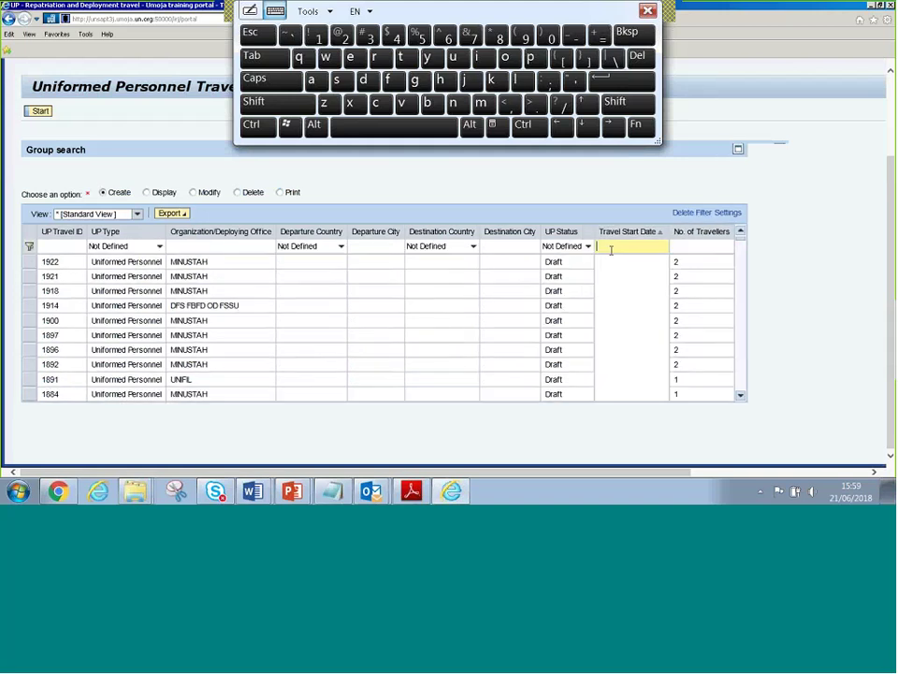
{"action": "type", "text": "25.06.2018"}
{"action": "key", "text": "Return"}
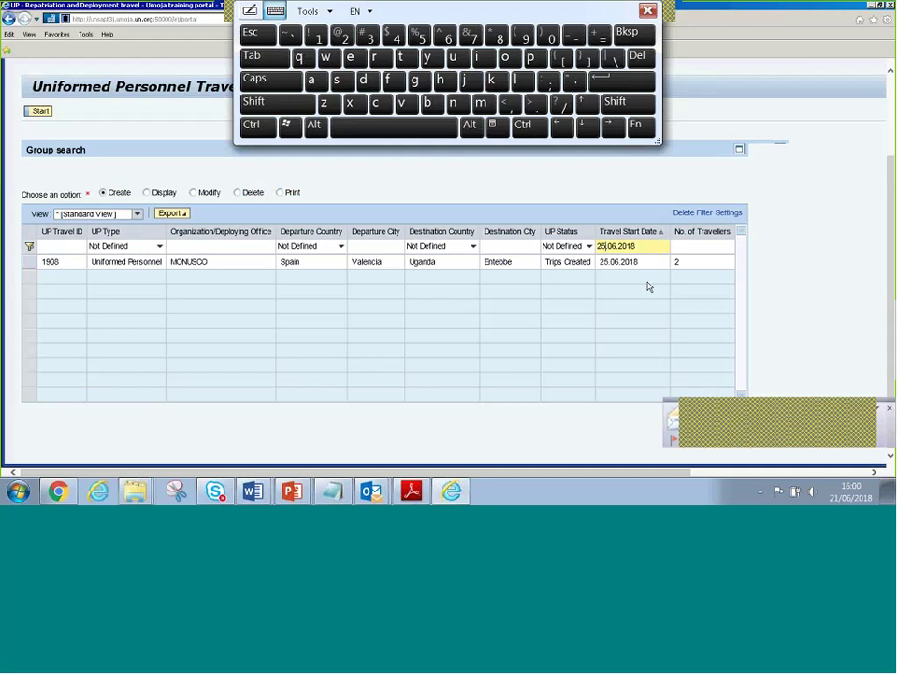
{"action": "key", "text": "BackSpace"}
{"action": "type", "text": "6"}
{"action": "key", "text": "Return"}
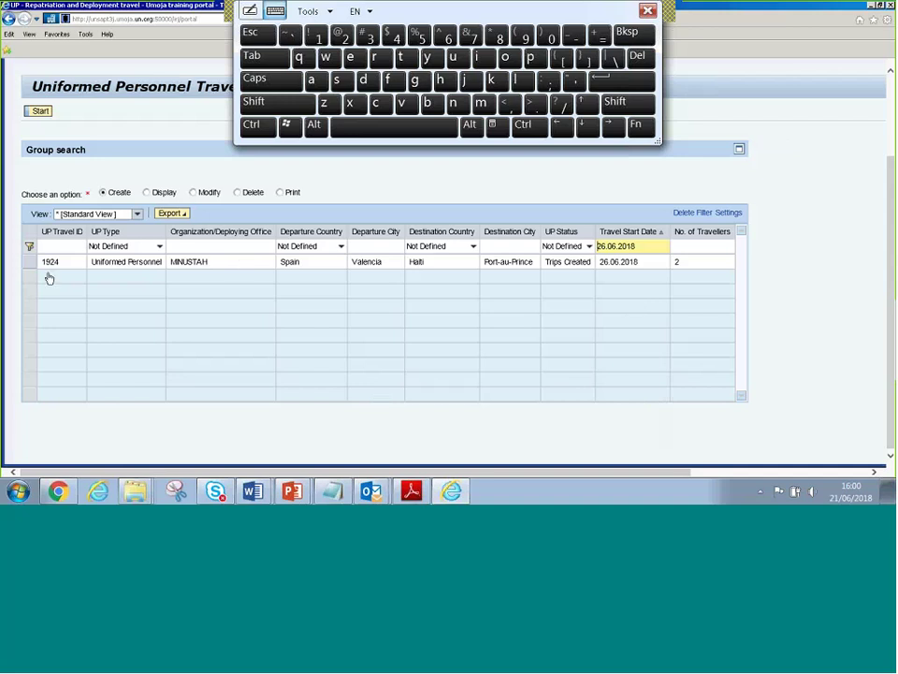
{"action": "left_click", "coordinate": [103, 259]}
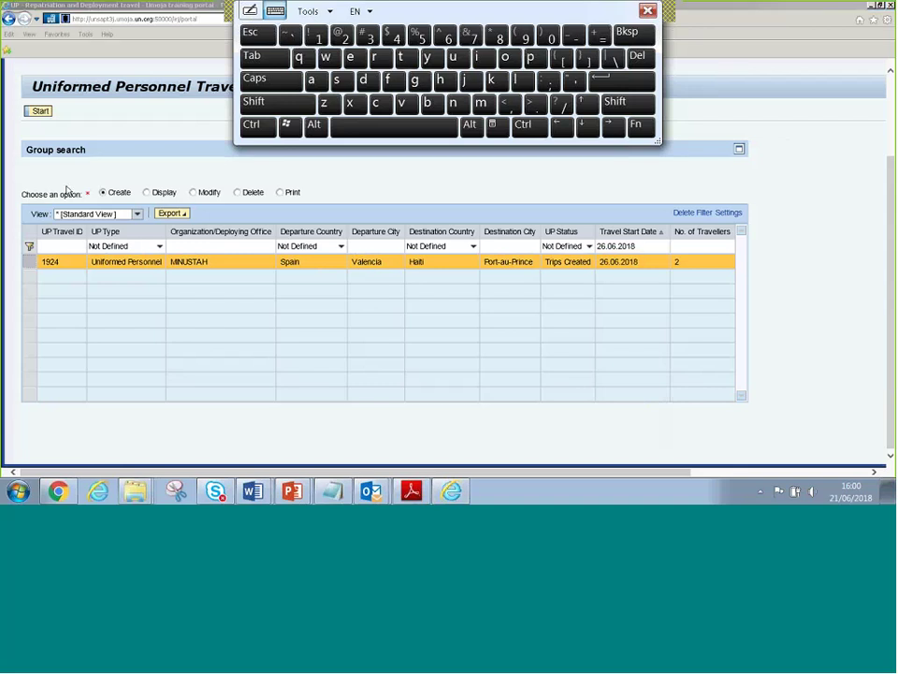
{"action": "left_click", "coordinate": [894, 119]}
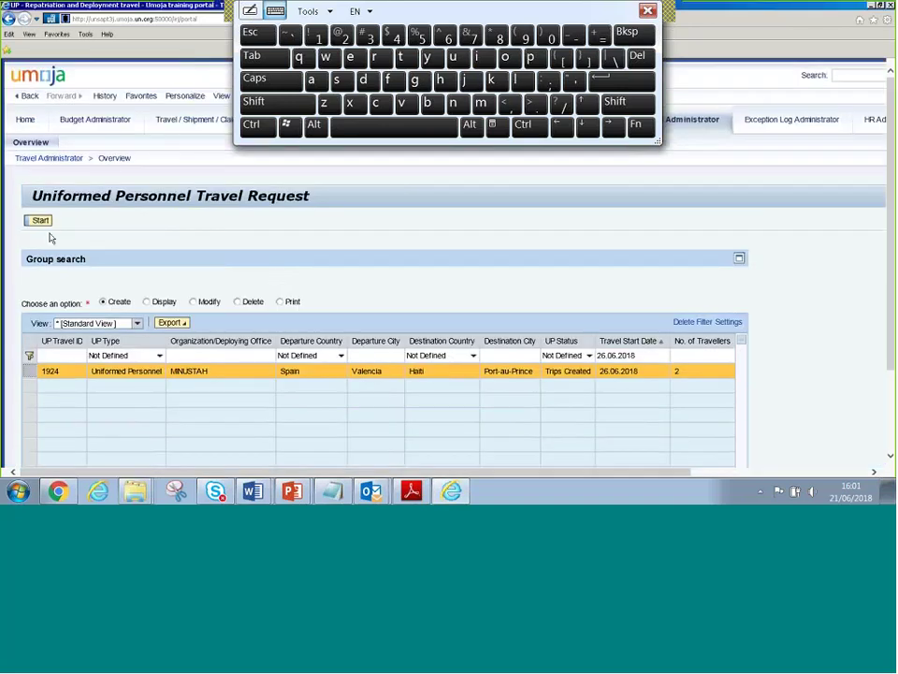
Open 'Create and process UP – all official business travel (on behalf)' from the Travel Administrator overview
{"action": "left_click", "coordinate": [53, 161]}
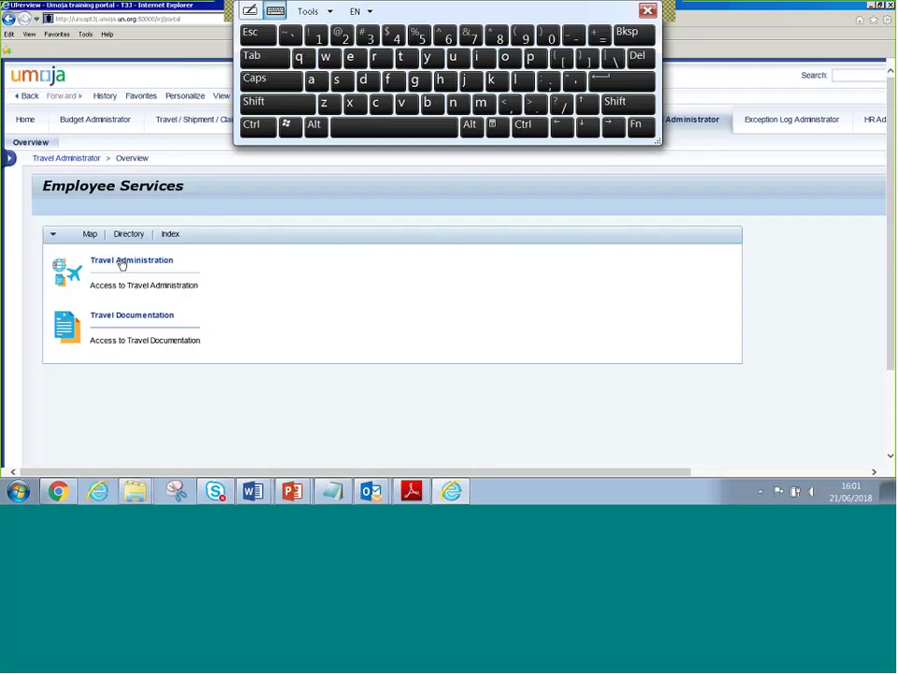
{"action": "left_click", "coordinate": [121, 262]}
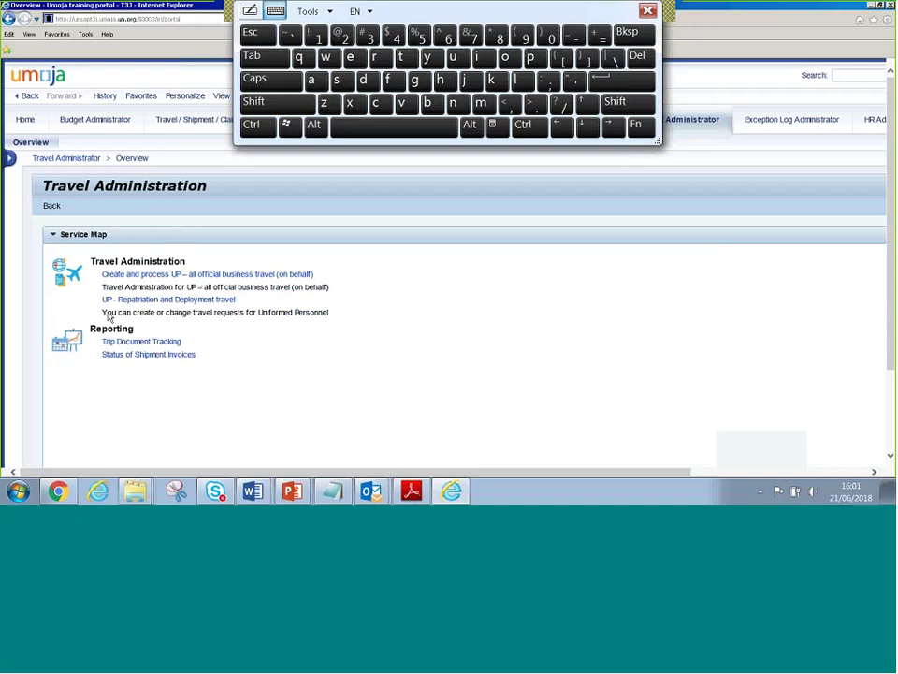
{"action": "left_click_drag", "start_coordinate": [101, 312], "coordinate": [335, 321]}
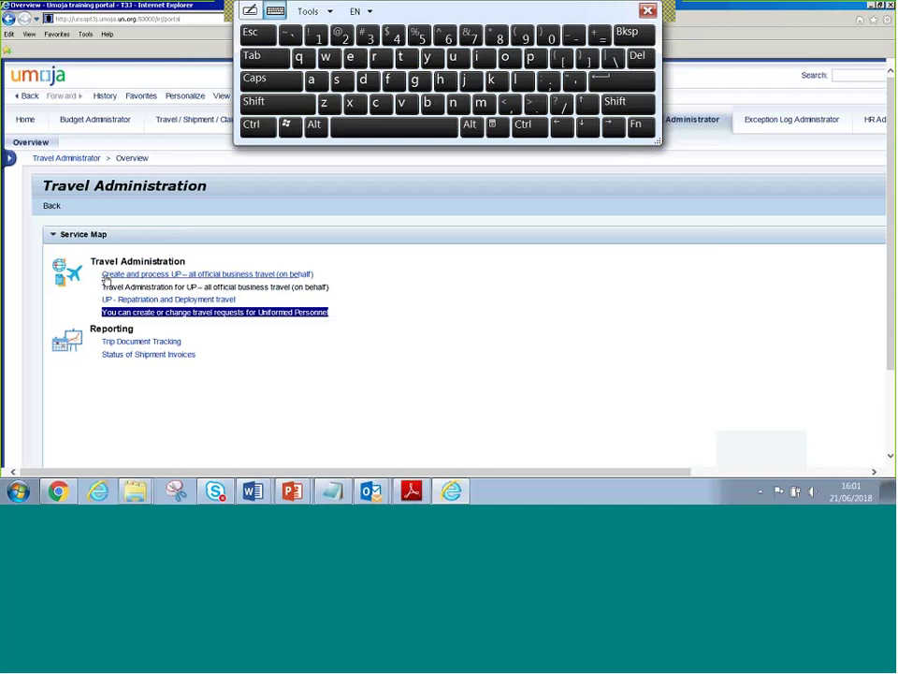
{"action": "left_click", "coordinate": [154, 277]}
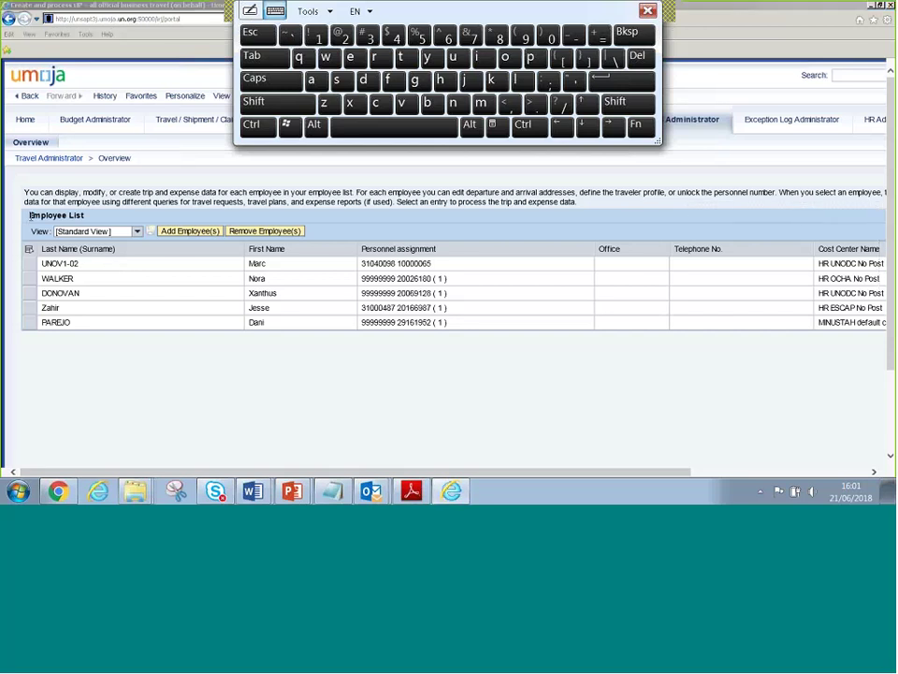
{"action": "left_click_drag", "start_coordinate": [26, 216], "coordinate": [85, 217]}
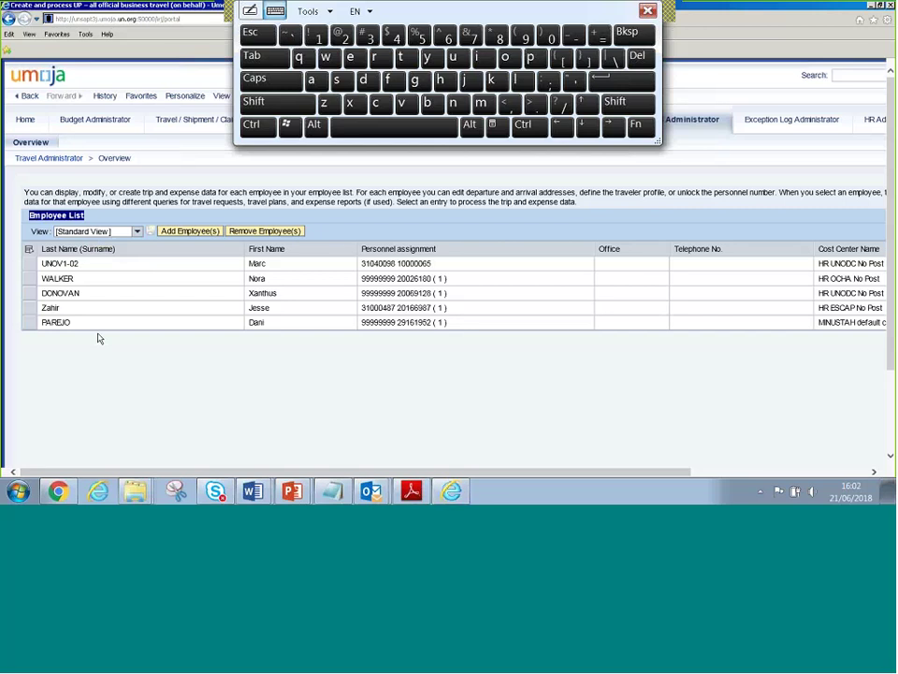
{"action": "left_click", "coordinate": [707, 435]}
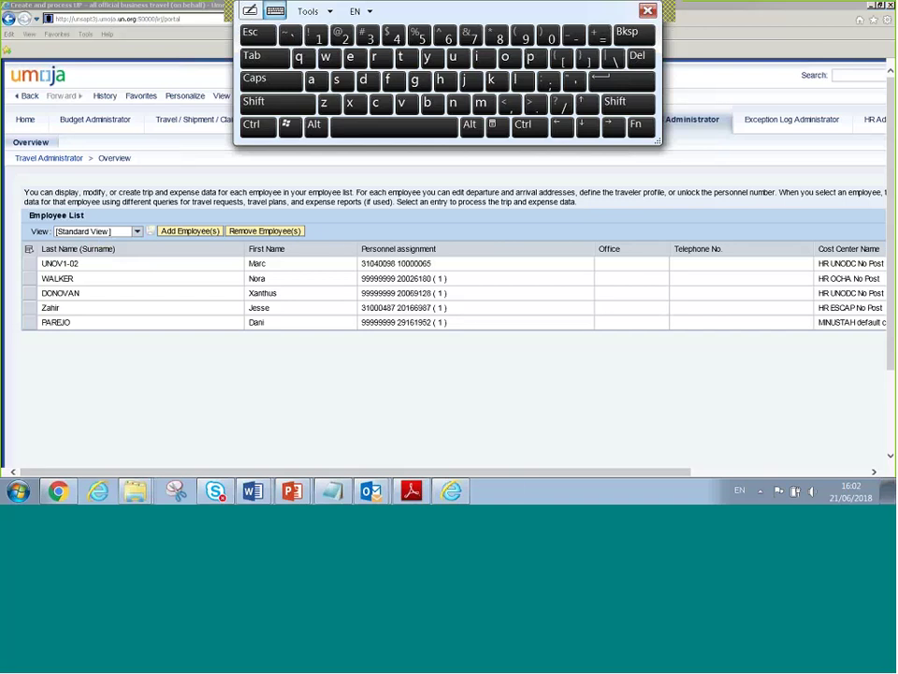
{"action": "scroll", "coordinate": [864, 326], "scroll_direction": "right", "scroll_amount": 5}
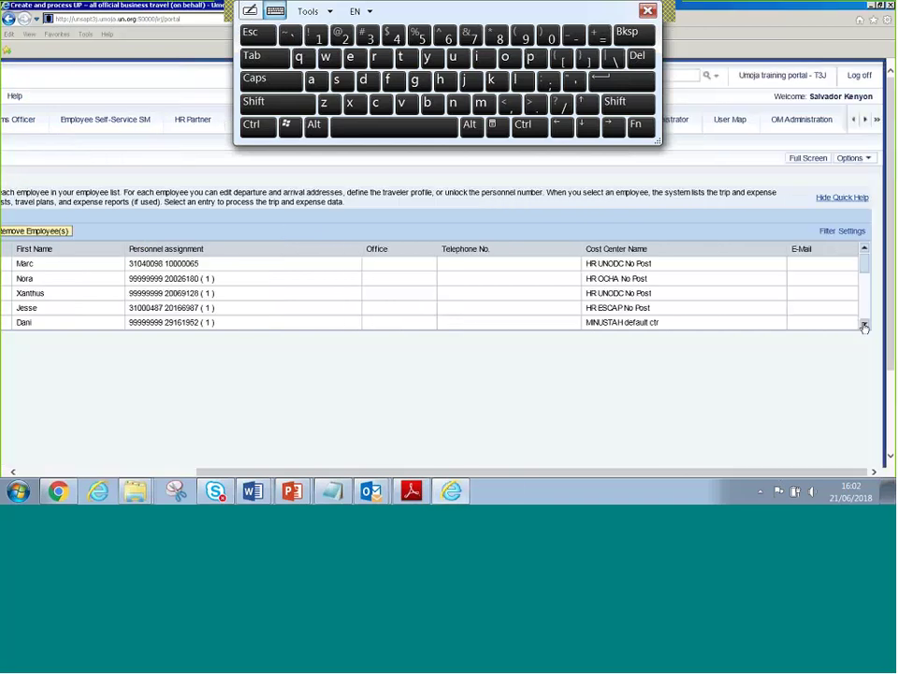
{"action": "left_click", "coordinate": [865, 327]}
{"action": "left_click", "coordinate": [864, 326]}
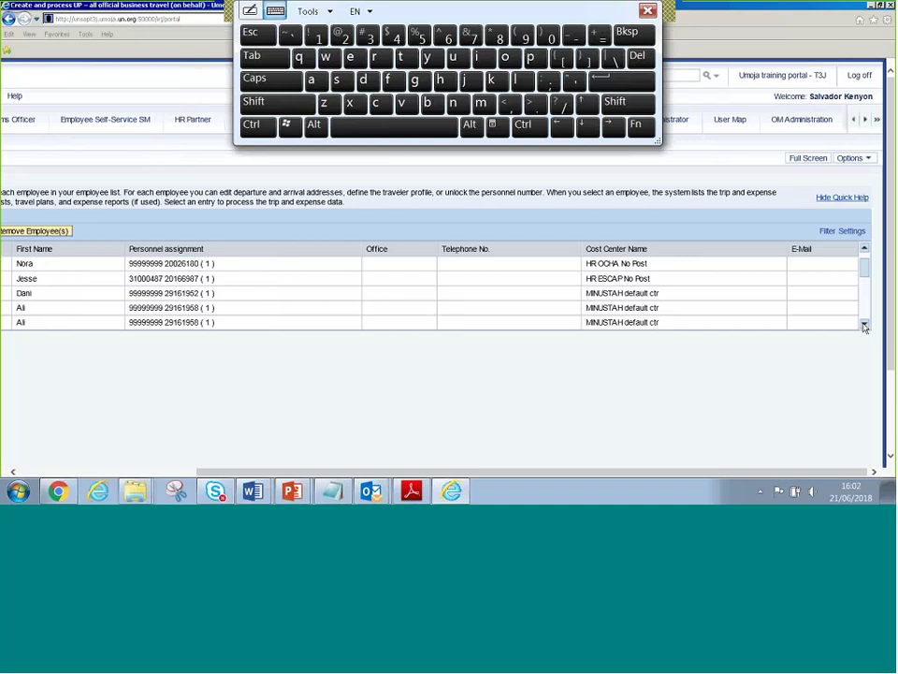
{"action": "left_click", "coordinate": [866, 326]}
{"action": "left_click", "coordinate": [864, 327]}
{"action": "left_click", "coordinate": [865, 326]}
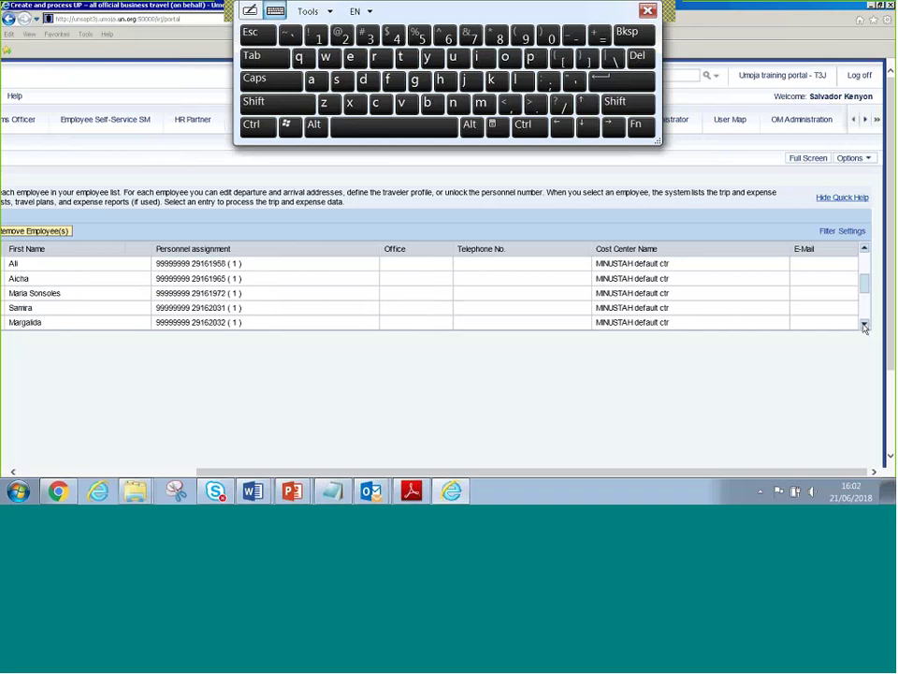
{"action": "left_click", "coordinate": [864, 327]}
{"action": "left_click", "coordinate": [865, 327]}
{"action": "left_click", "coordinate": [865, 327]}
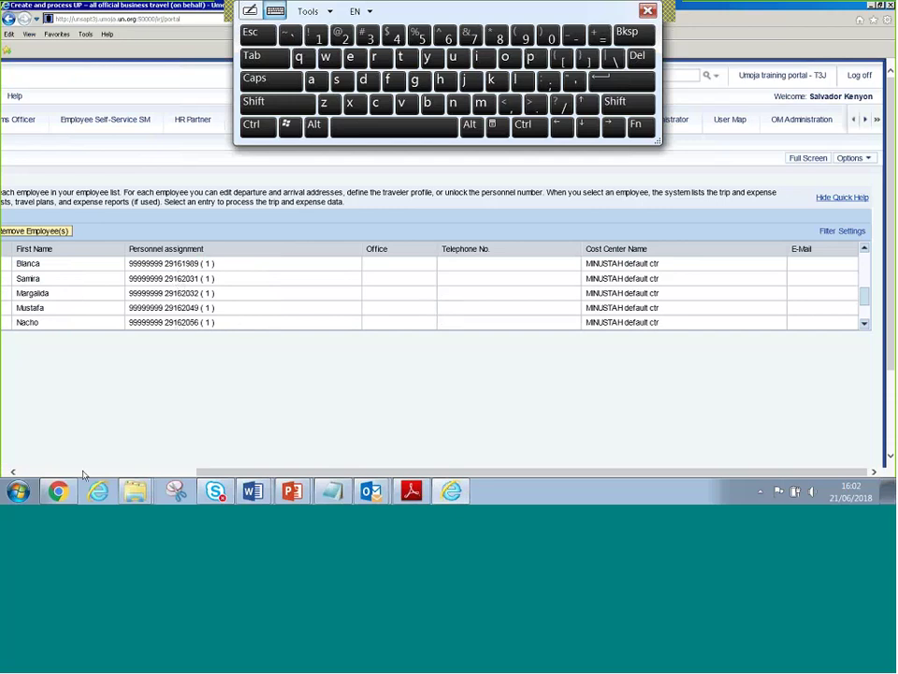
{"action": "scroll", "coordinate": [64, 355], "scroll_direction": "left", "scroll_amount": 5}
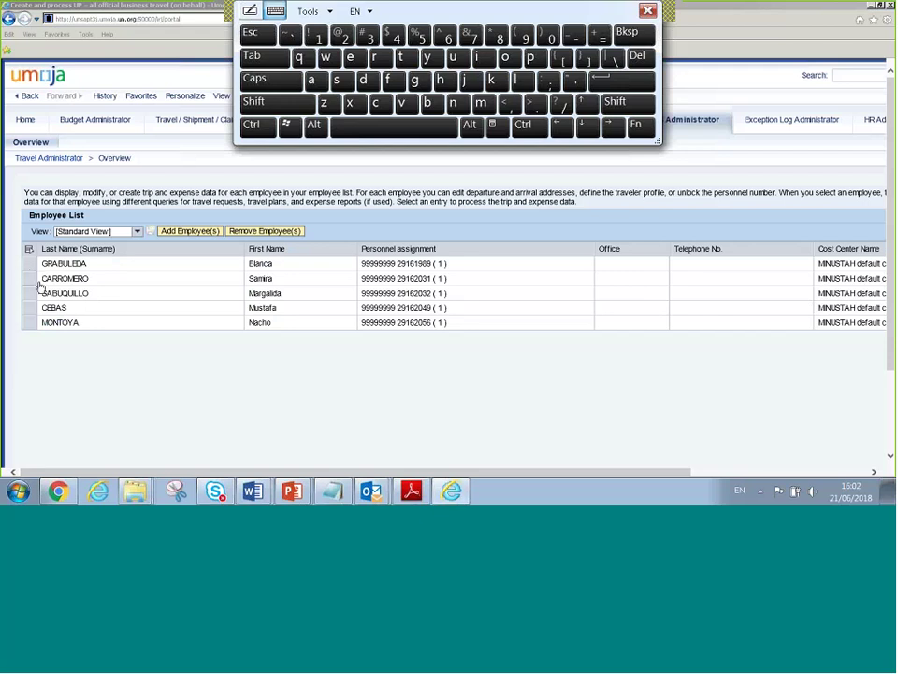
Review the top employee's trips, then remove that employee from the Employee List
{"action": "left_click", "coordinate": [65, 266]}
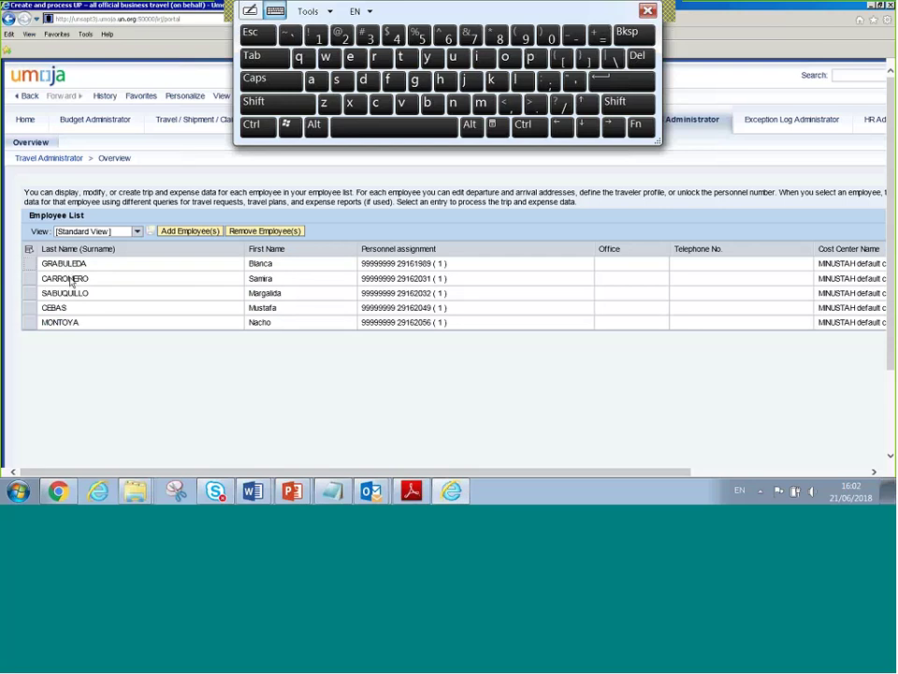
{"action": "scroll", "coordinate": [84, 215], "scroll_direction": "down", "scroll_amount": 3}
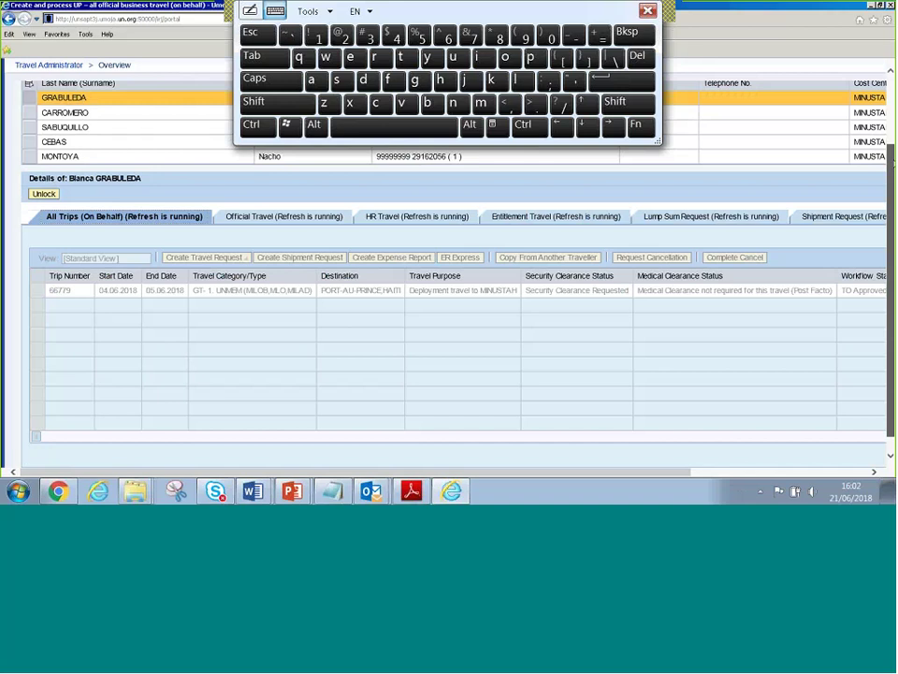
{"action": "scroll", "coordinate": [107, 235], "scroll_direction": "up", "scroll_amount": 1}
{"action": "scroll", "coordinate": [859, 345], "scroll_direction": "up", "scroll_amount": 2}
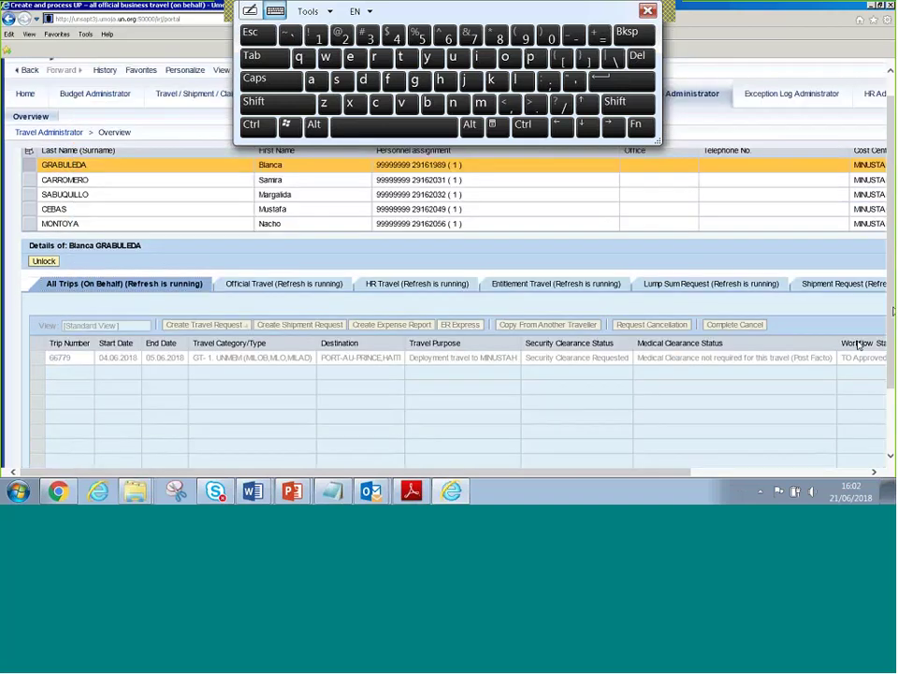
{"action": "scroll", "coordinate": [577, 275], "scroll_direction": "up", "scroll_amount": 1}
{"action": "scroll", "coordinate": [577, 275], "scroll_direction": "up", "scroll_amount": 1}
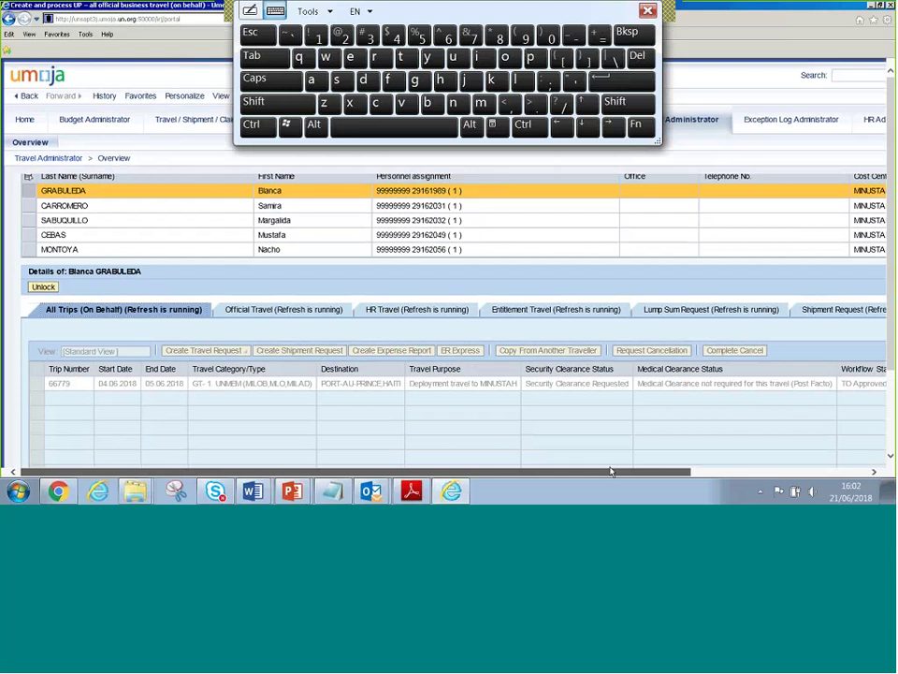
{"action": "left_click_drag", "start_coordinate": [610, 471], "coordinate": [750, 472]}
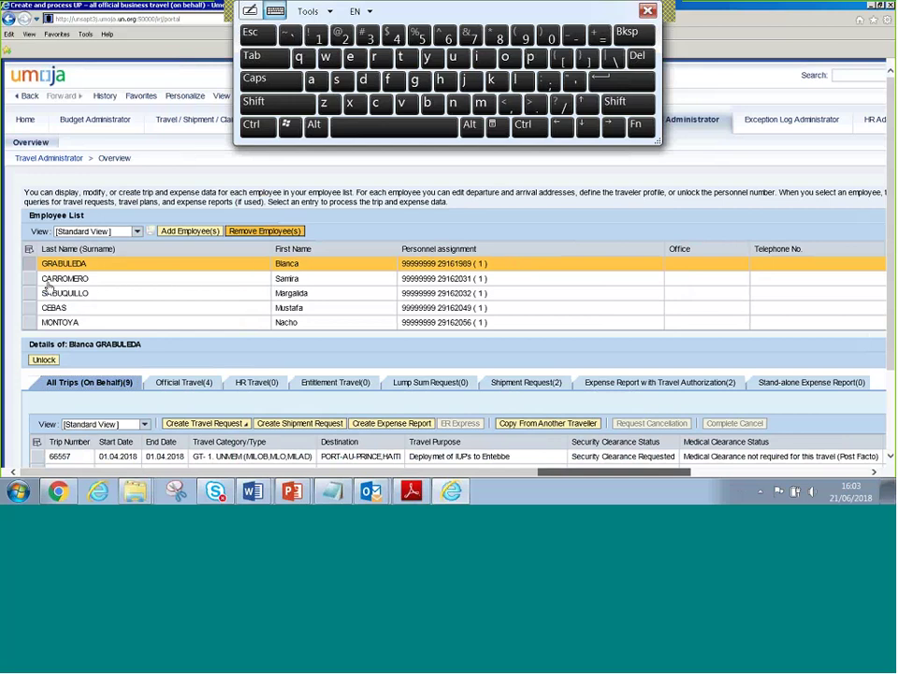
{"action": "left_click", "coordinate": [278, 265]}
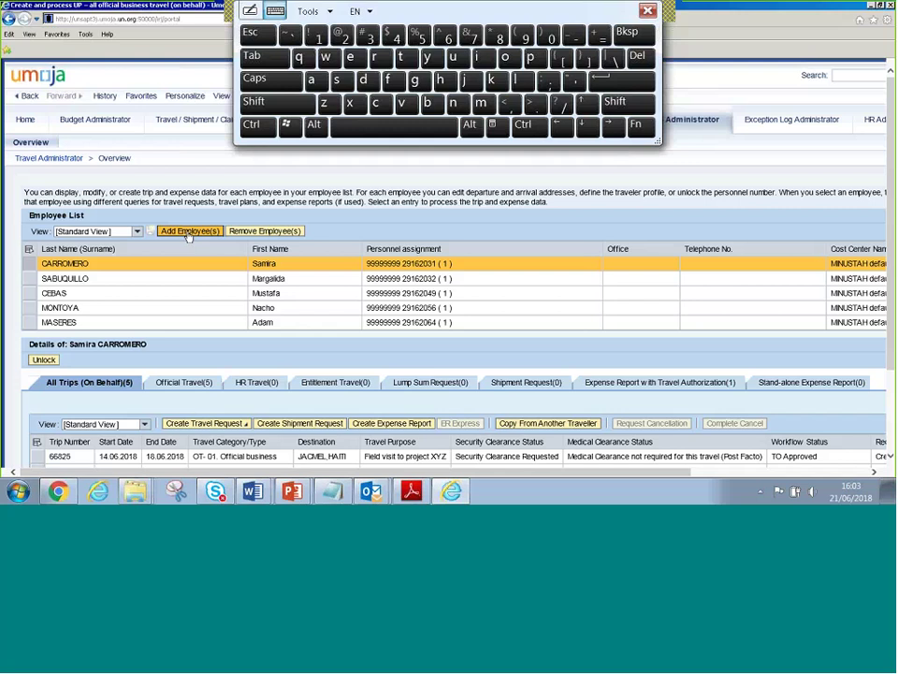
Add an employee by pasting their personnel number; the portal says they're already listed
{"action": "left_click", "coordinate": [187, 232]}
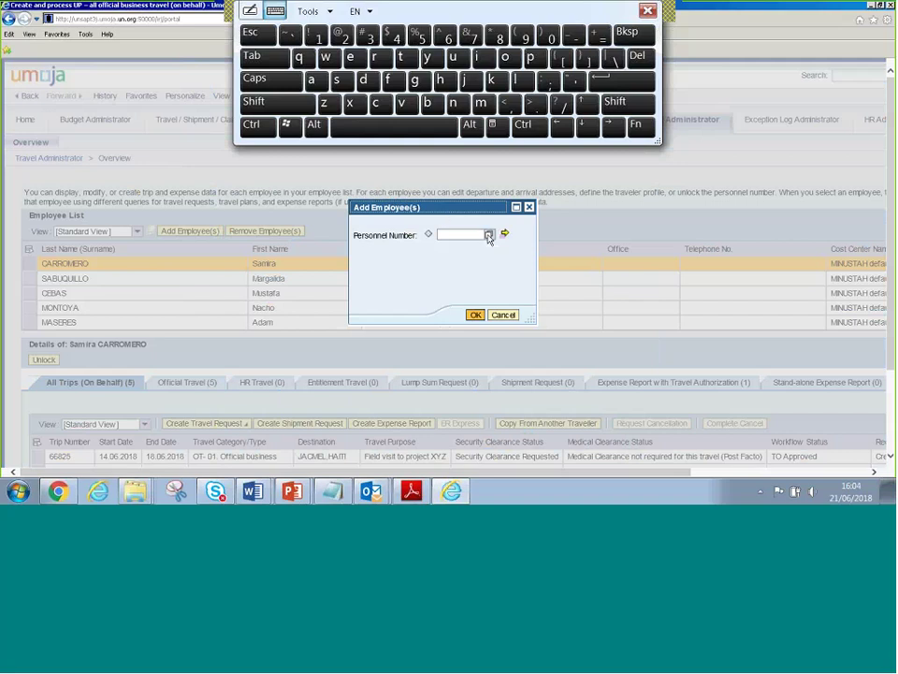
{"action": "left_click", "coordinate": [455, 236]}
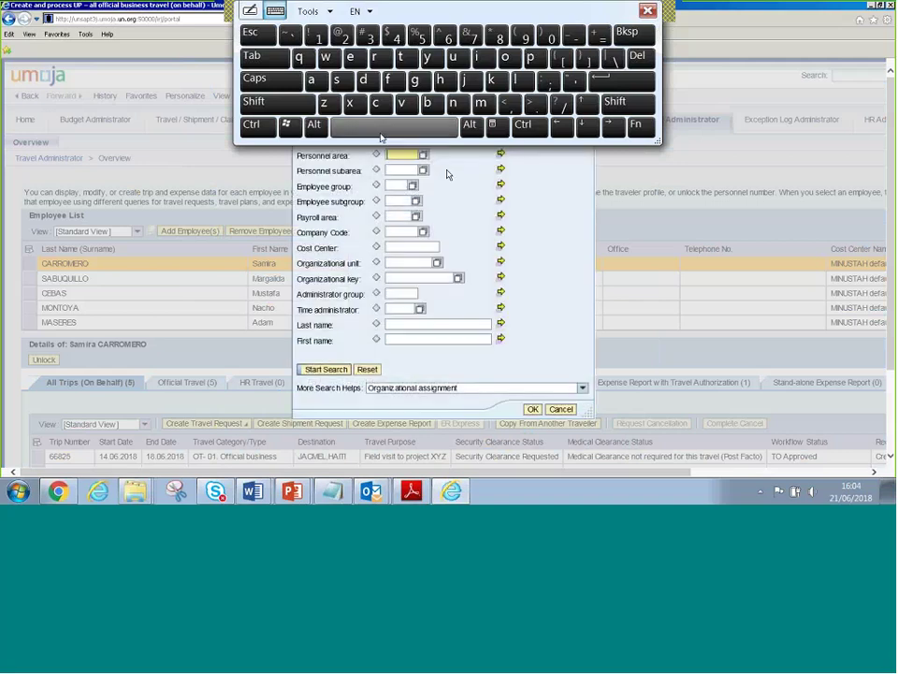
{"action": "left_click", "coordinate": [648, 11]}
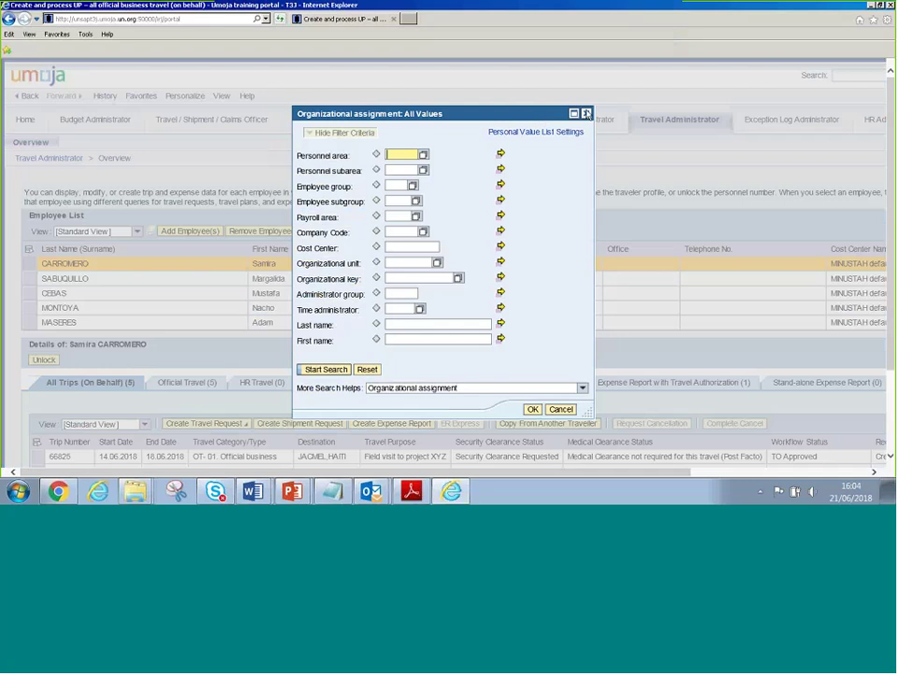
{"action": "left_click", "coordinate": [586, 113]}
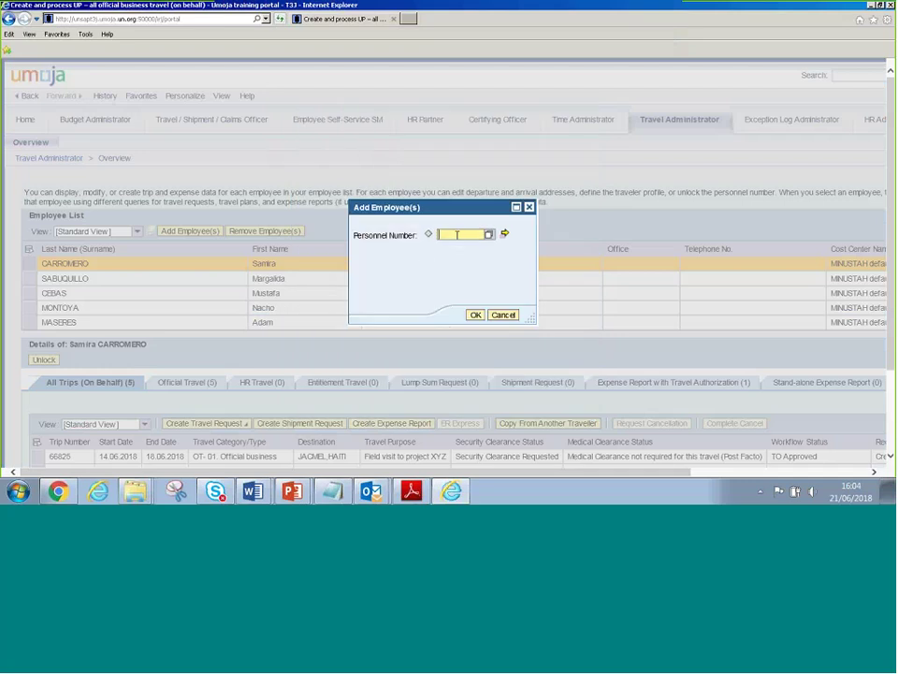
{"action": "type", "text": "29162228"}
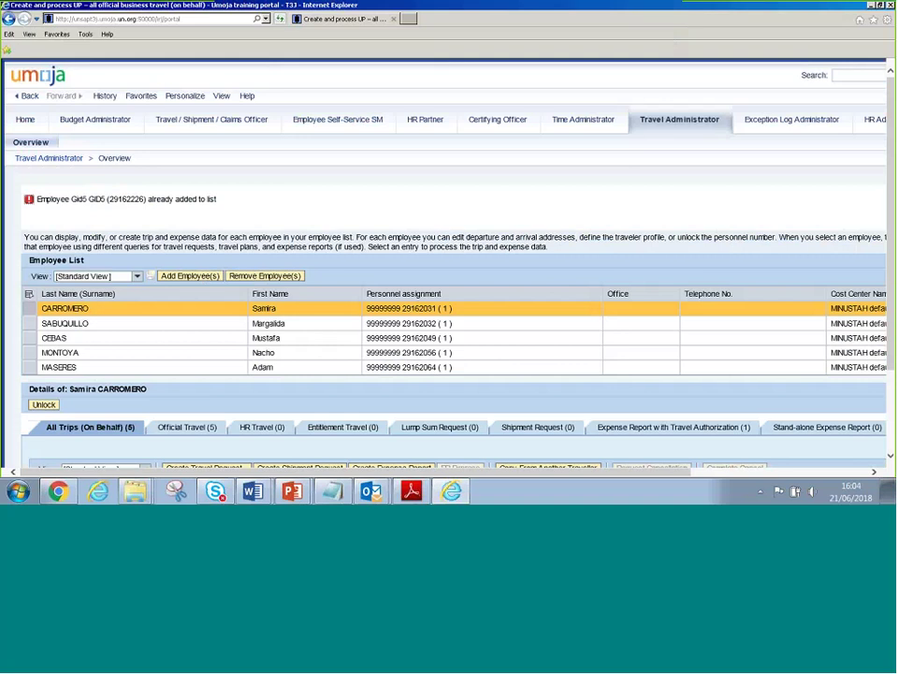
Filter the employee list's Personnel assignment column by the added employee's personnel number
{"action": "left_click_drag", "start_coordinate": [147, 199], "coordinate": [227, 204]}
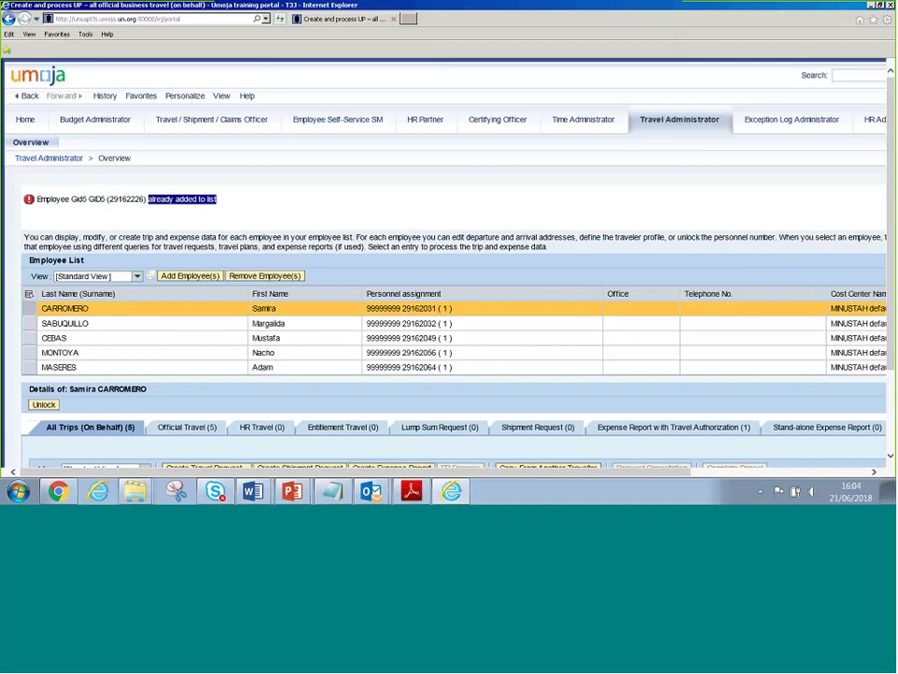
{"action": "left_click", "coordinate": [777, 472]}
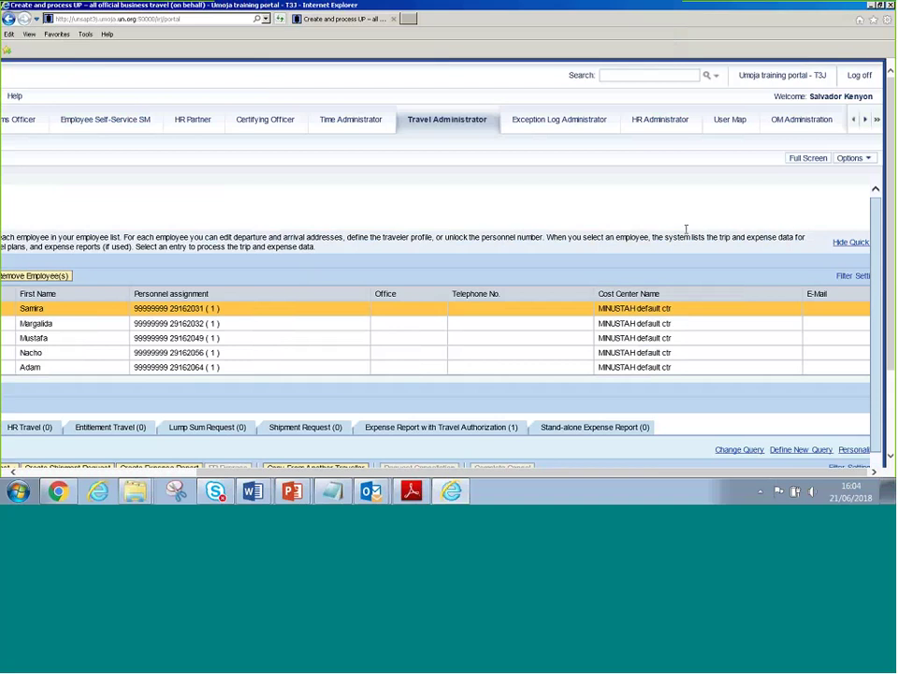
{"action": "left_click", "coordinate": [845, 276]}
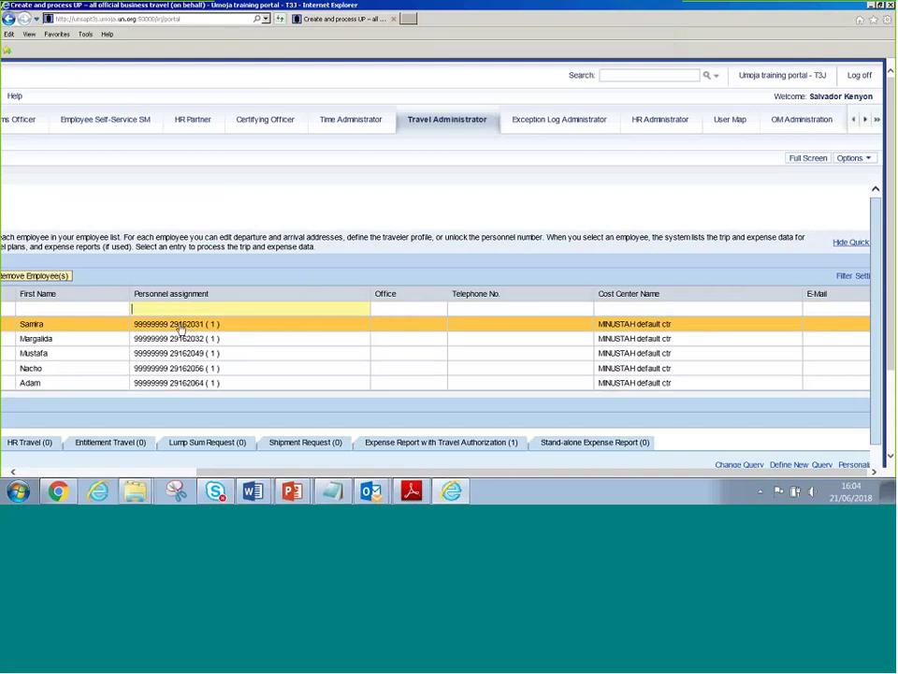
{"action": "type", "text": "1"}
{"action": "type", "text": "29162226"}
{"action": "type", "text": "*"}
{"action": "key", "text": "Return"}
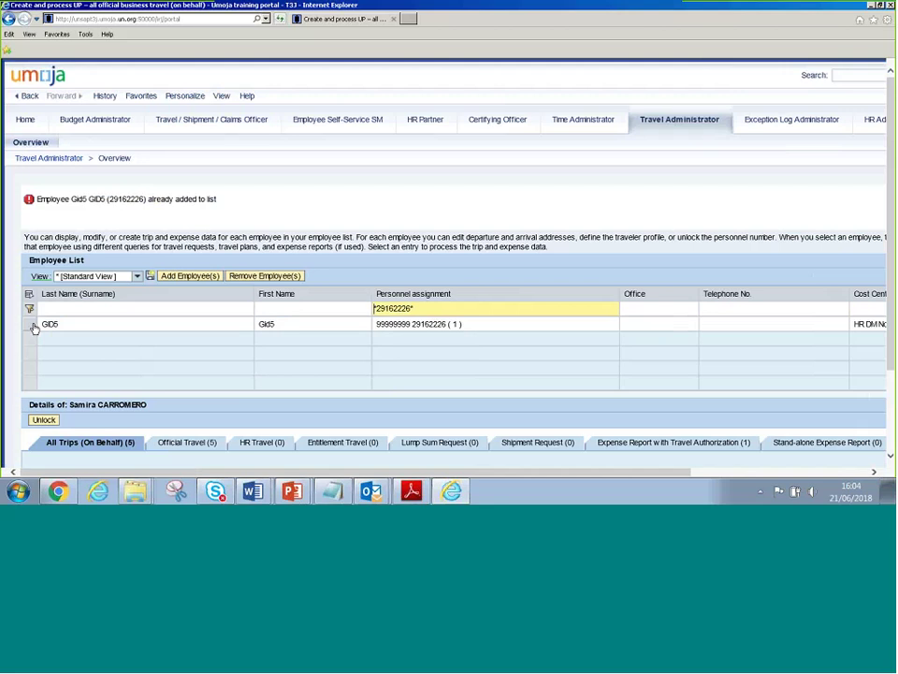
Open the filtered employee's single trip 66779 to Port-au-Prince, 04.06–05.06.2018
{"action": "left_click", "coordinate": [32, 327]}
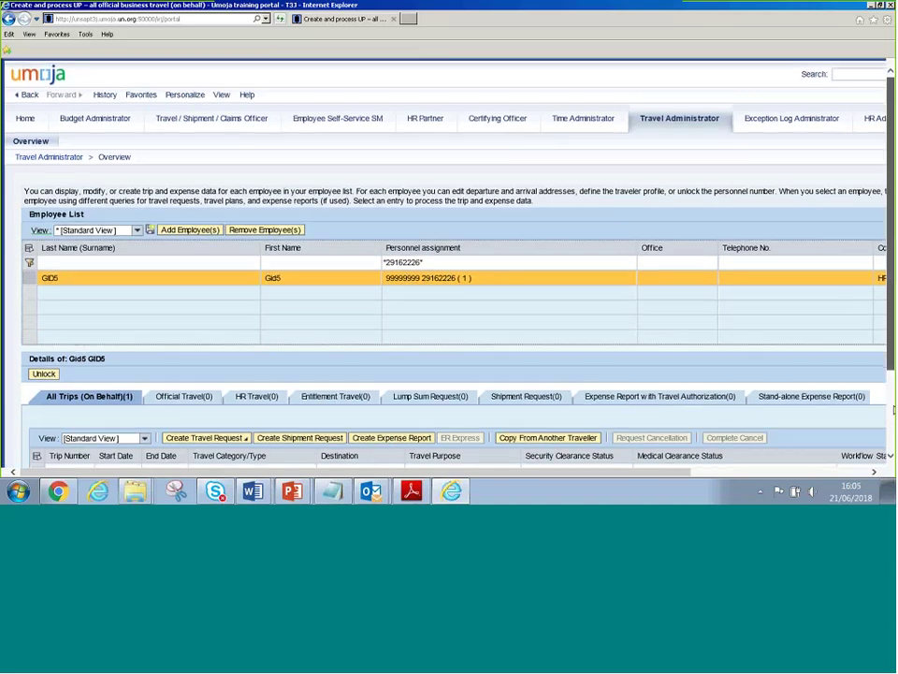
{"action": "scroll", "coordinate": [893, 409], "scroll_direction": "down", "scroll_amount": 2}
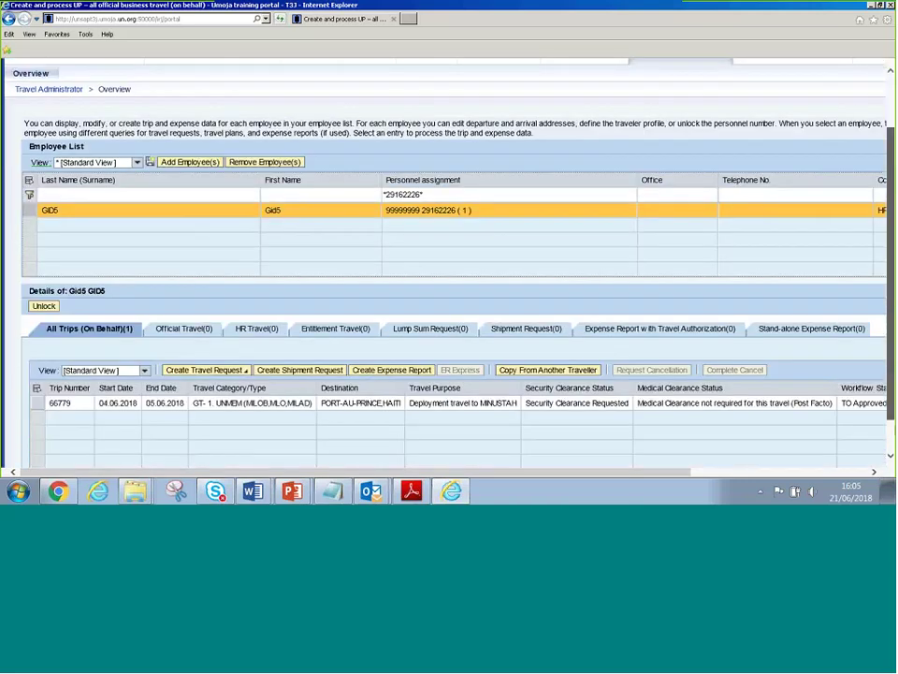
{"action": "scroll", "coordinate": [16, 230], "scroll_direction": "down", "scroll_amount": 1}
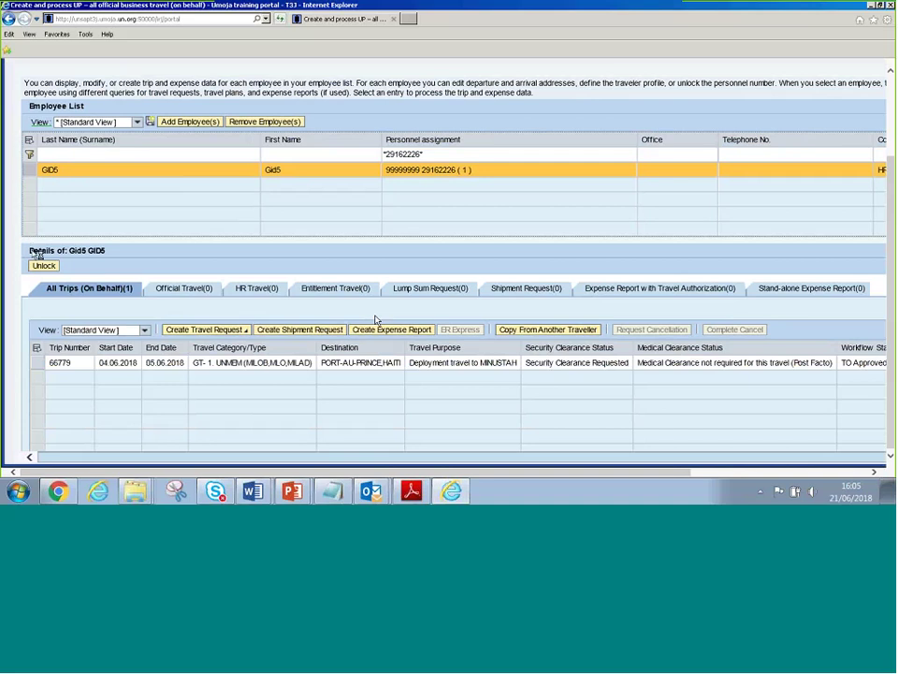
{"action": "left_click_drag", "start_coordinate": [31, 251], "coordinate": [106, 251]}
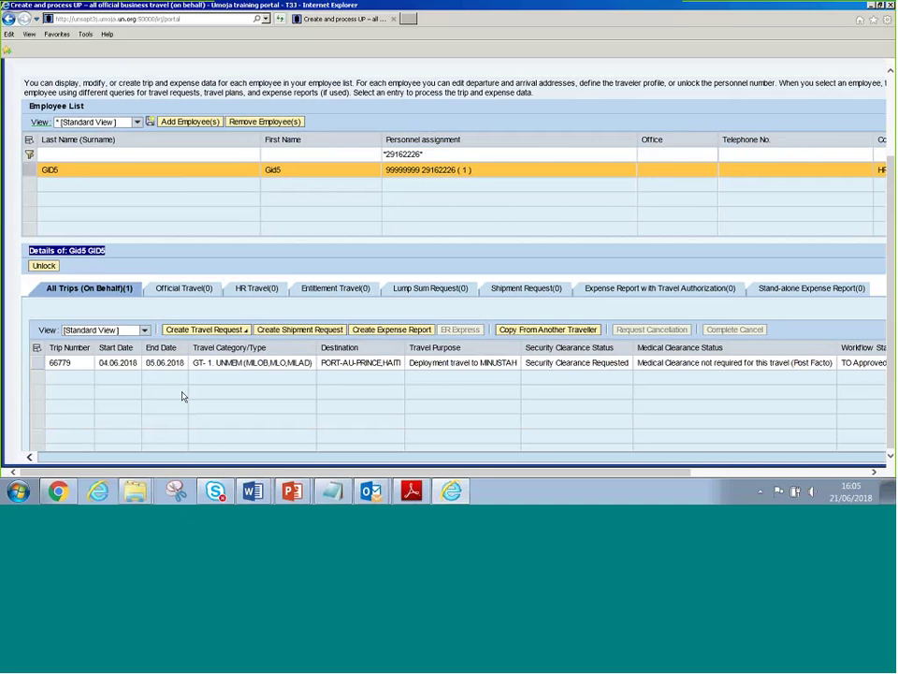
Clear the value from the Personnel assignment filter cell
{"action": "left_click", "coordinate": [391, 329]}
{"action": "key", "text": "ctrl+a"}
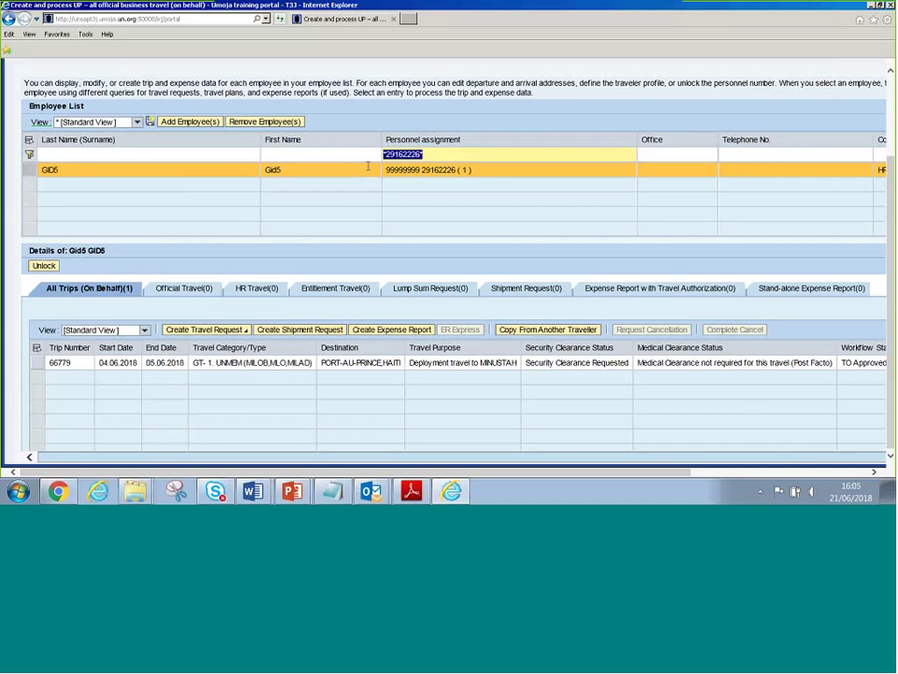
{"action": "key", "text": "Delete"}
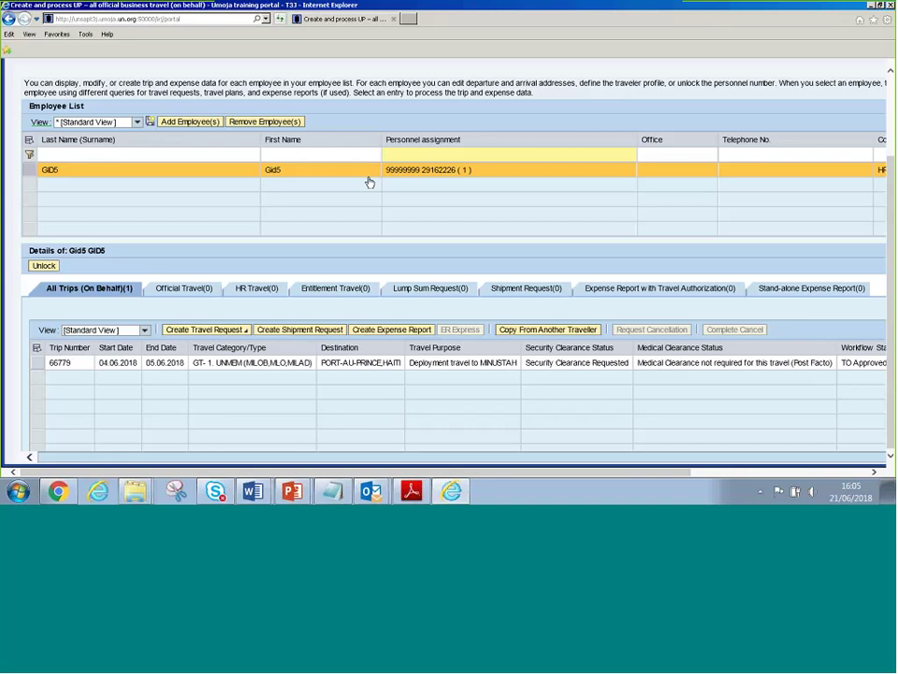
Restore the full employee list and browse the bottom traveller's 13 trips, including Valencia and Gonaives
{"action": "key", "text": "Return"}
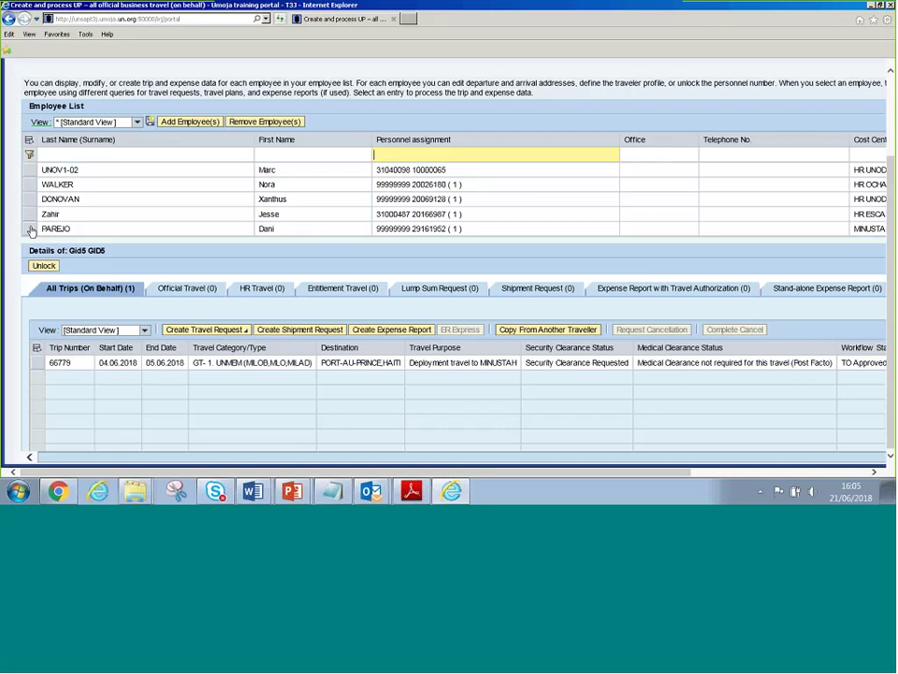
{"action": "left_click", "coordinate": [127, 229]}
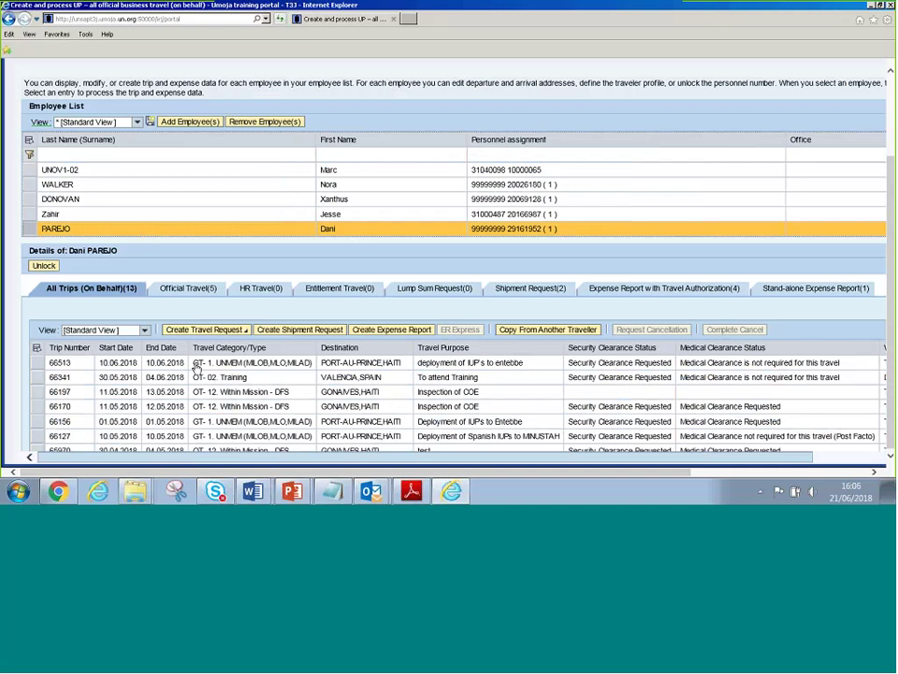
{"action": "left_click", "coordinate": [195, 365]}
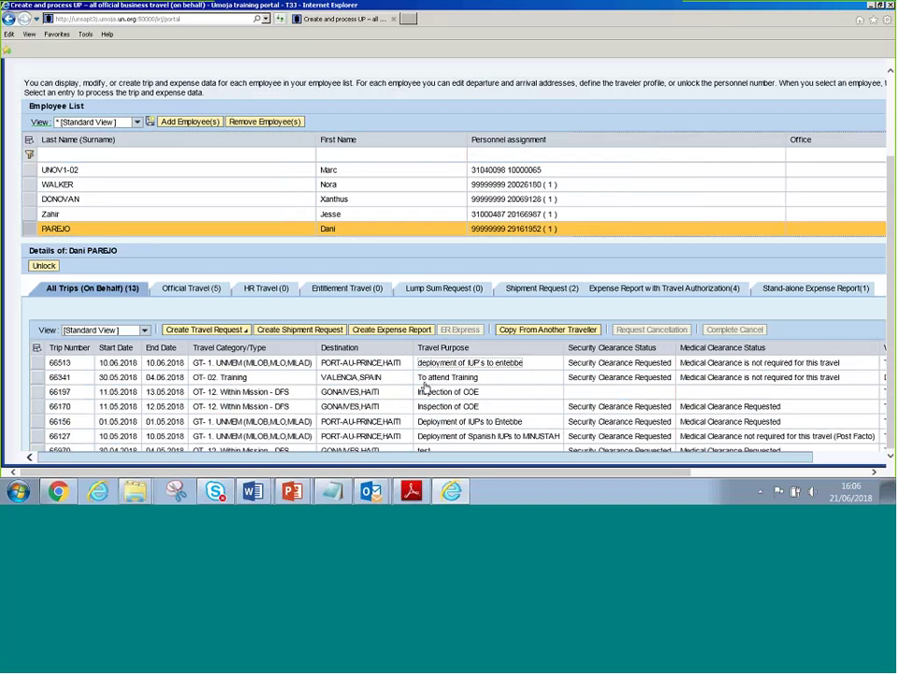
{"action": "left_click", "coordinate": [236, 379]}
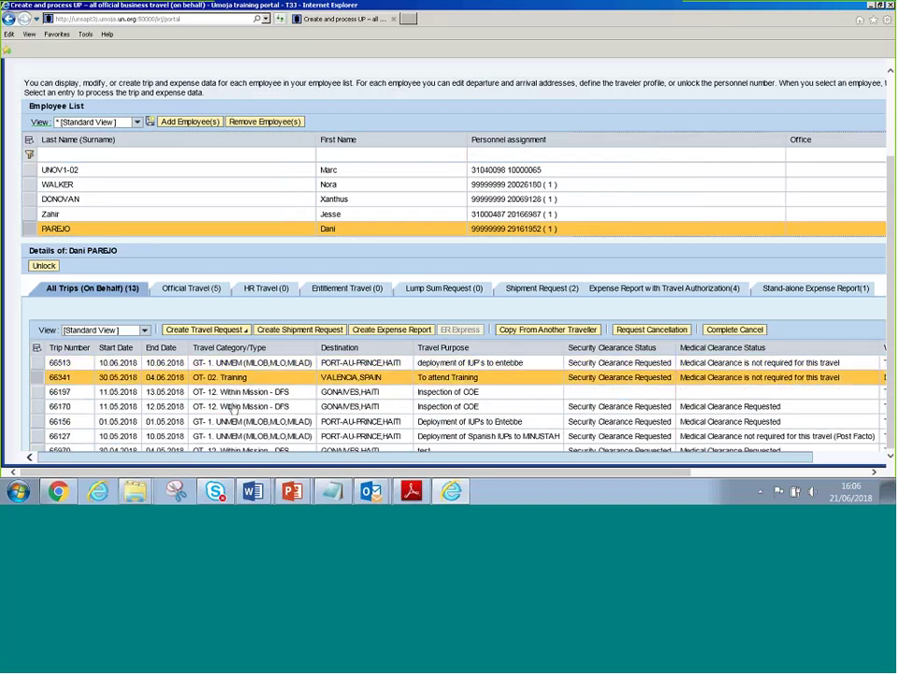
{"action": "left_click", "coordinate": [236, 393]}
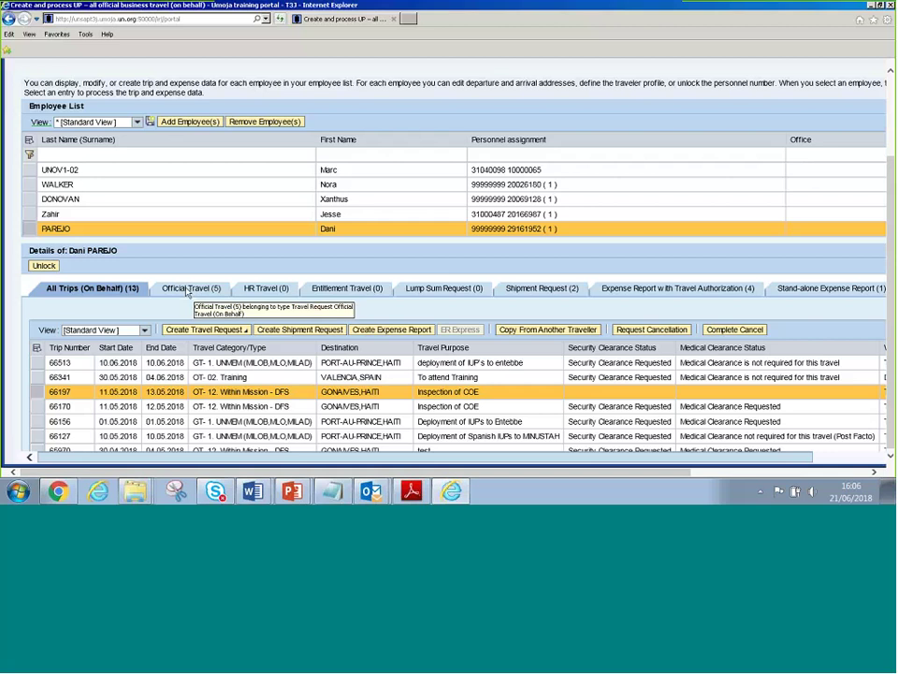
Review the traveller's official travel and shipment request lists
{"action": "left_click", "coordinate": [188, 290]}
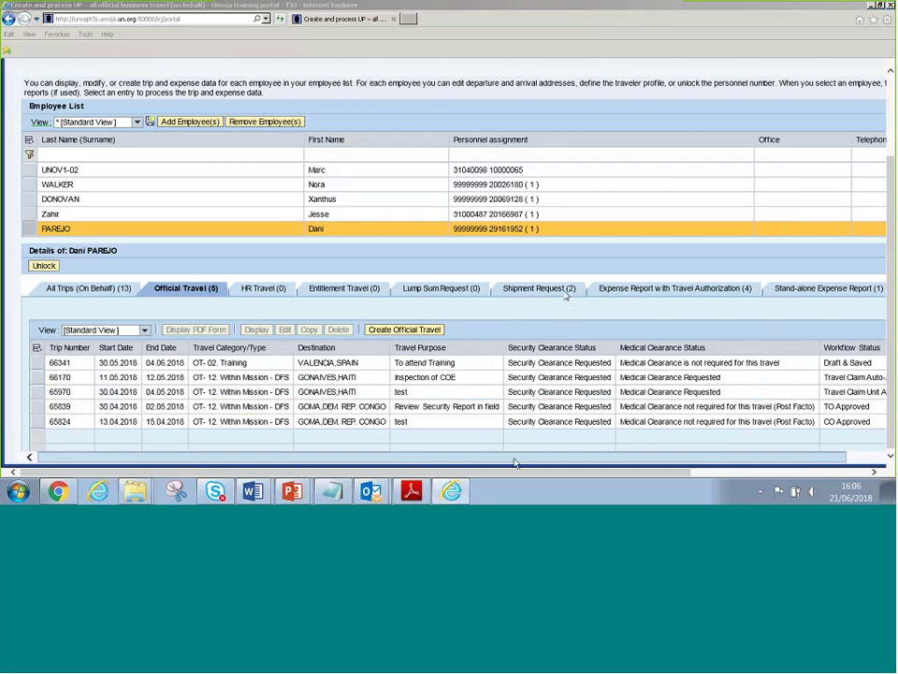
{"action": "mouse_move", "coordinate": [514, 462]}
{"action": "left_mouse_down"}
{"action": "mouse_move", "coordinate": [523, 463]}
{"action": "mouse_move", "coordinate": [517, 452]}
{"action": "left_mouse_up"}
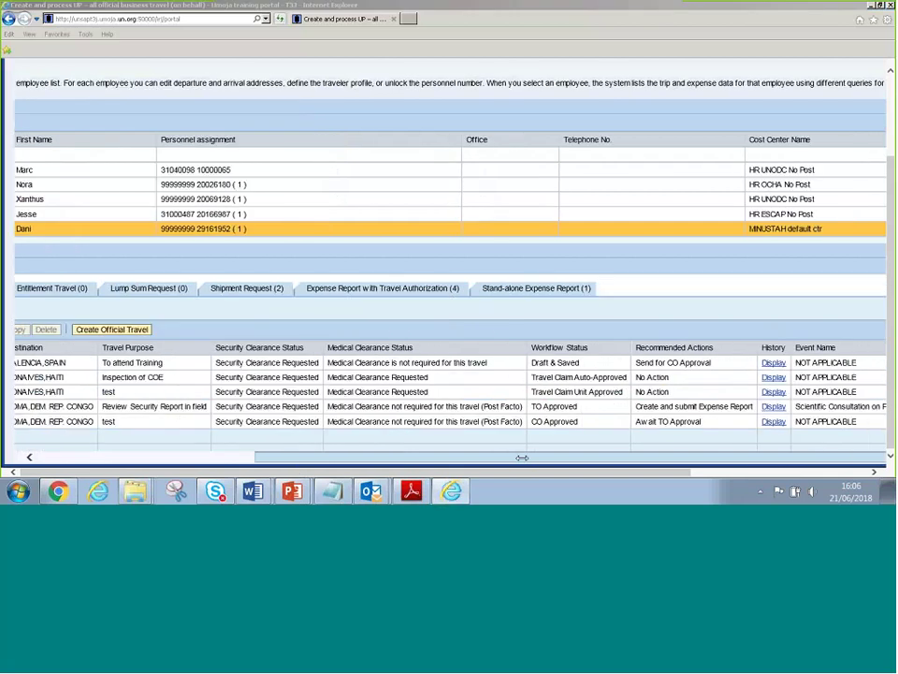
{"action": "left_click", "coordinate": [89, 458]}
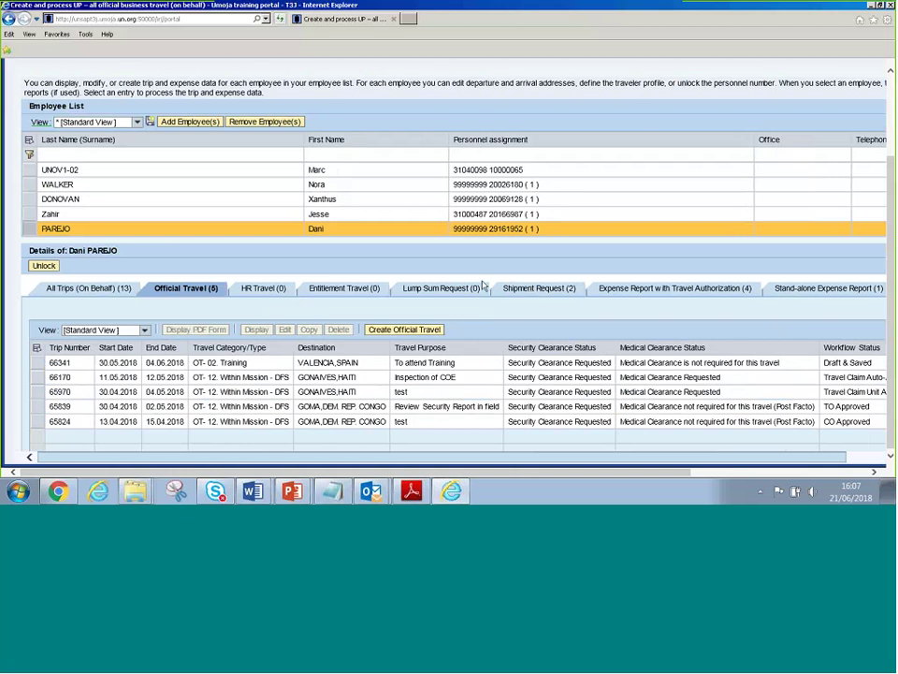
{"action": "left_click", "coordinate": [532, 290]}
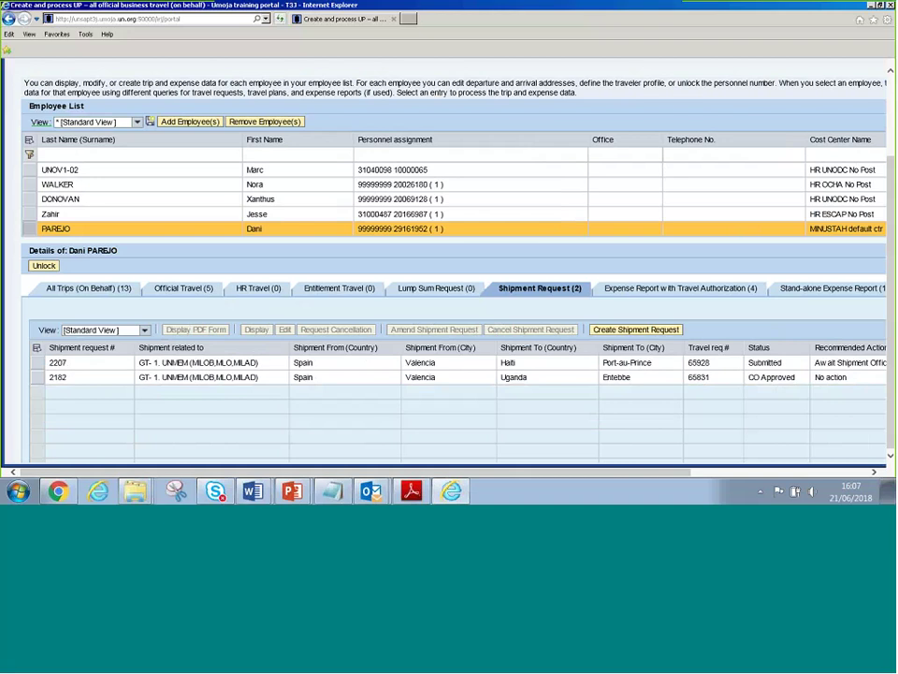
Check both expense report lists, then show All Trips (On Behalf) with 13 trips
{"action": "left_click", "coordinate": [643, 290]}
{"action": "left_click", "coordinate": [803, 290]}
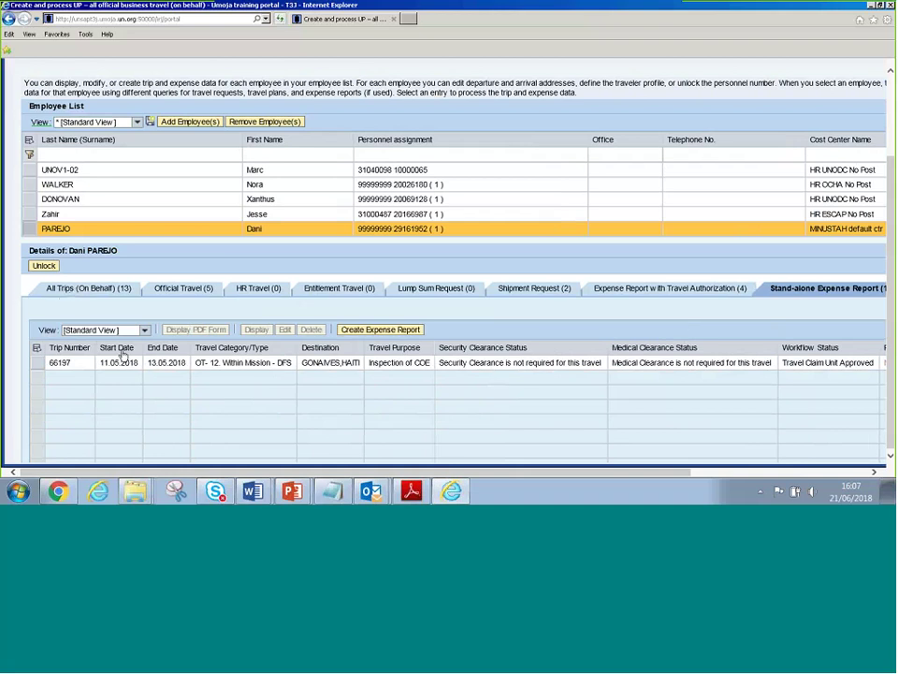
{"action": "left_click", "coordinate": [54, 288]}
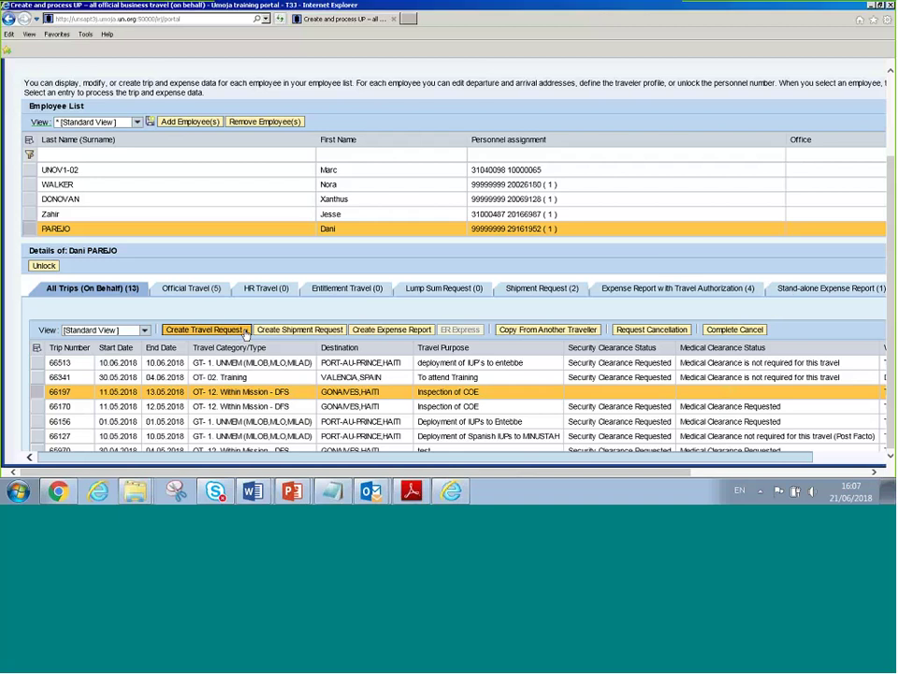
Start a new request via Create Travel Request > Create Official Travel
{"action": "left_click", "coordinate": [245, 331]}
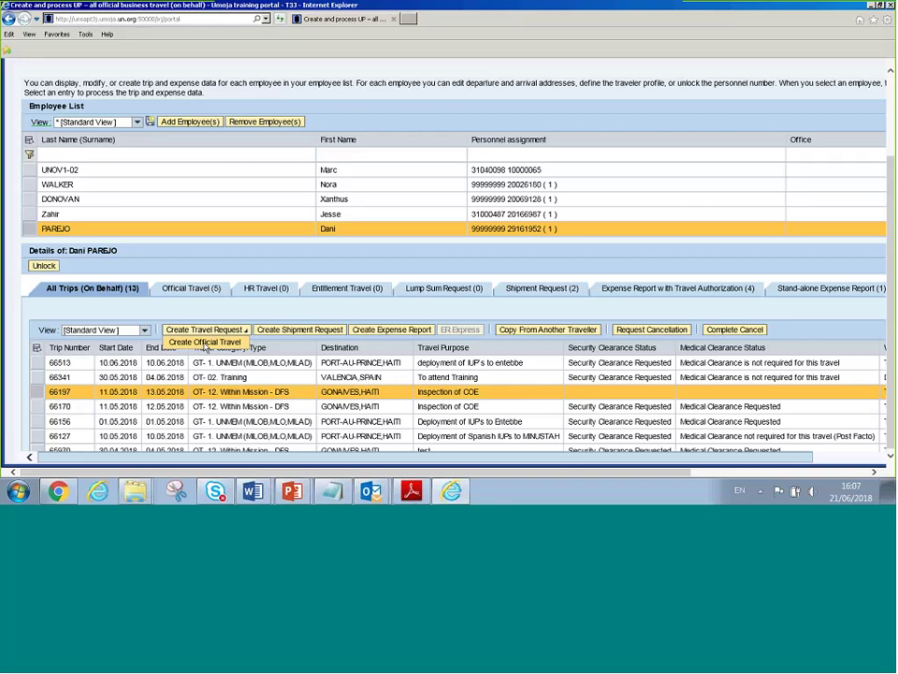
{"action": "left_click", "coordinate": [205, 343]}
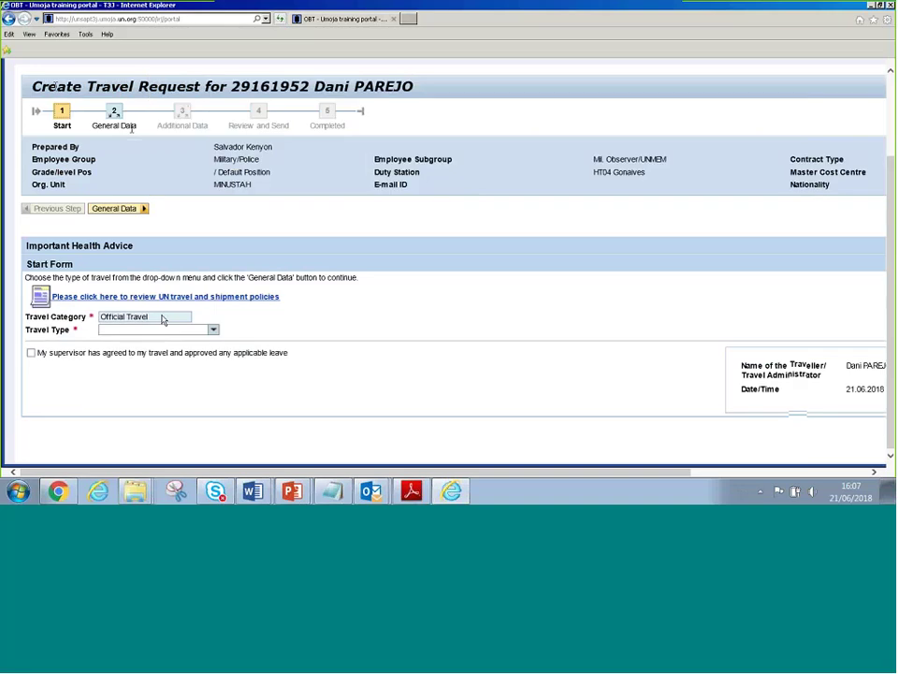
{"action": "left_click_drag", "start_coordinate": [87, 86], "coordinate": [424, 87]}
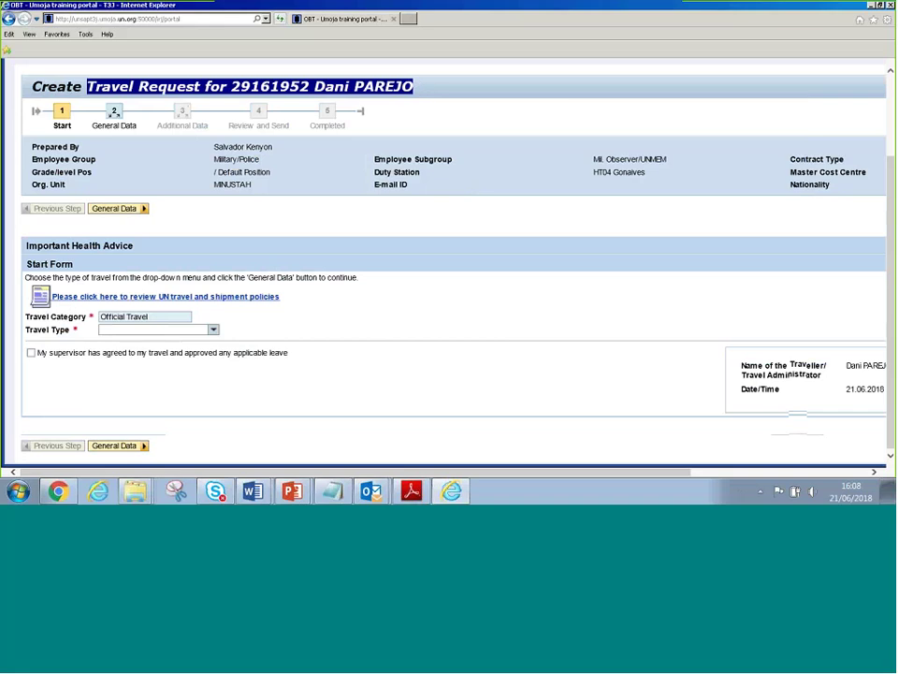
{"action": "left_click_drag", "start_coordinate": [413, 86], "coordinate": [290, 86]}
Set the travel type to 01. Official business
{"action": "left_click", "coordinate": [155, 330]}
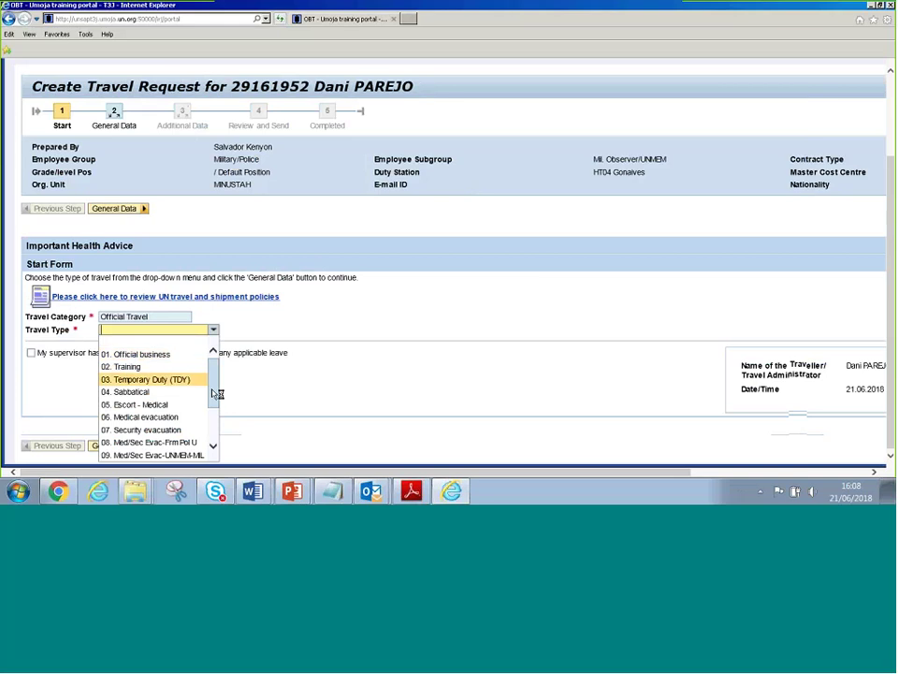
{"action": "left_click_drag", "start_coordinate": [215, 397], "coordinate": [215, 372]}
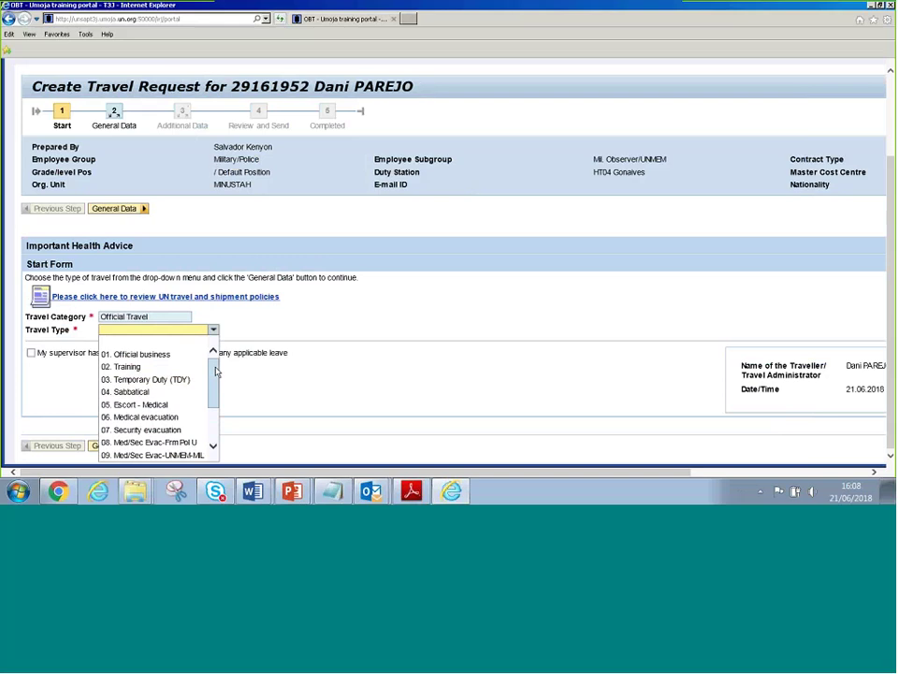
{"action": "left_click", "coordinate": [644, 202]}
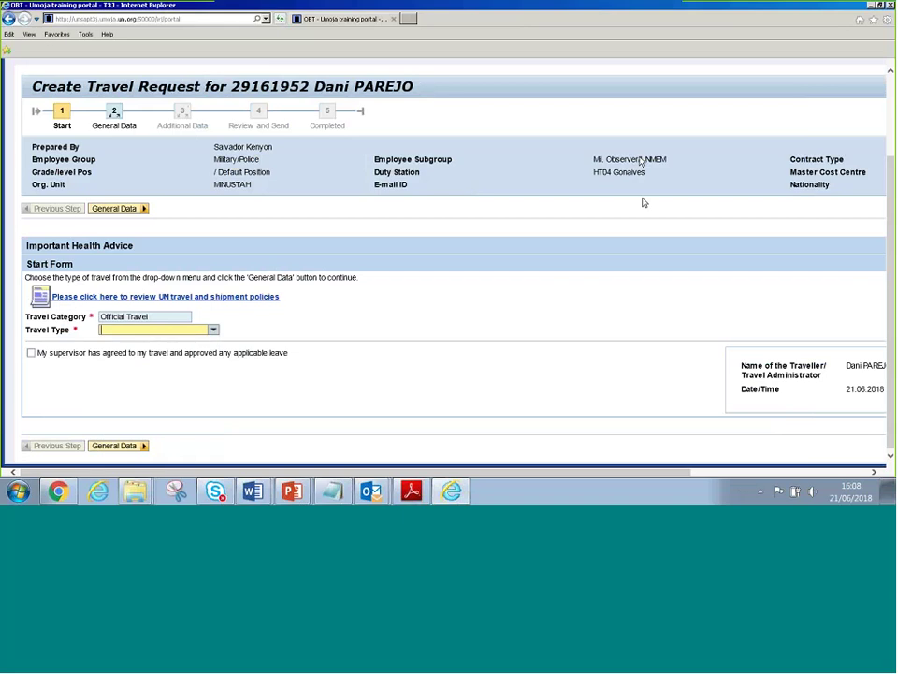
{"action": "triple_click", "coordinate": [608, 161]}
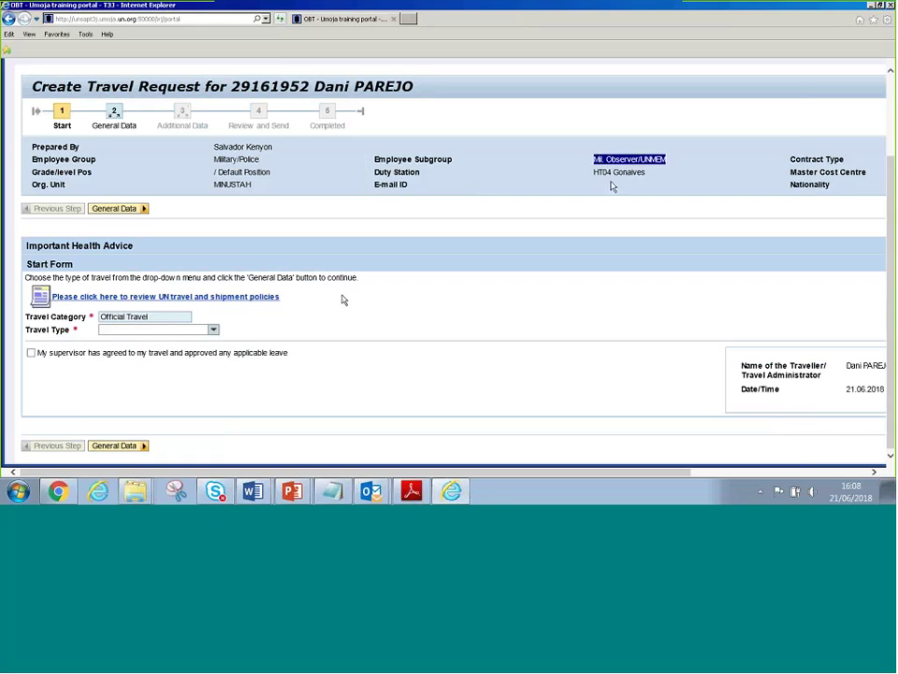
{"action": "left_click", "coordinate": [214, 331]}
{"action": "scroll", "coordinate": [215, 417], "scroll_direction": "down", "scroll_amount": 2}
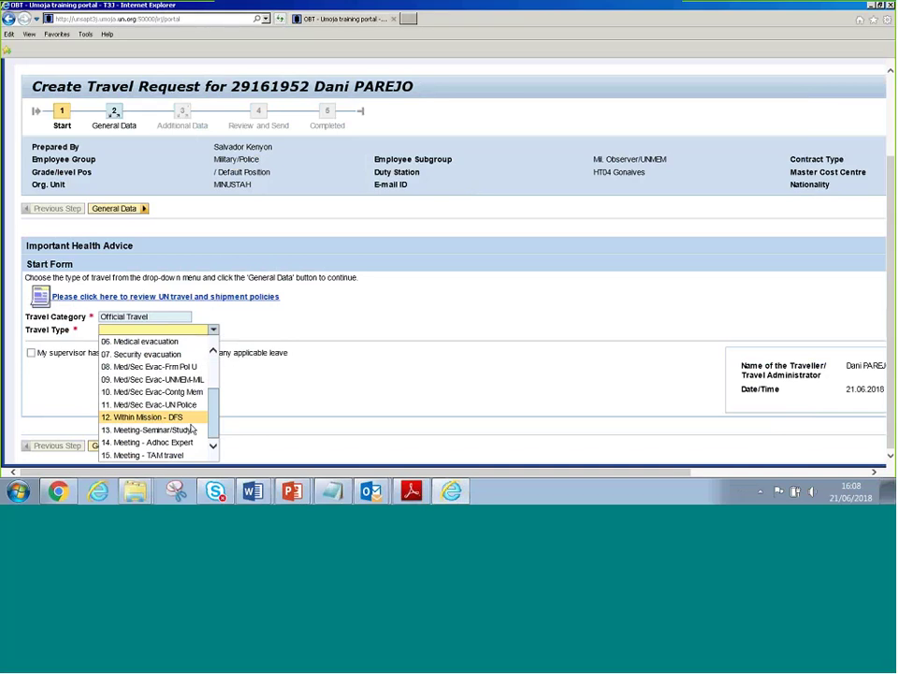
{"action": "key", "text": "Up"}
{"action": "key", "text": "Up"}
{"action": "left_click_drag", "start_coordinate": [214, 421], "coordinate": [212, 371]}
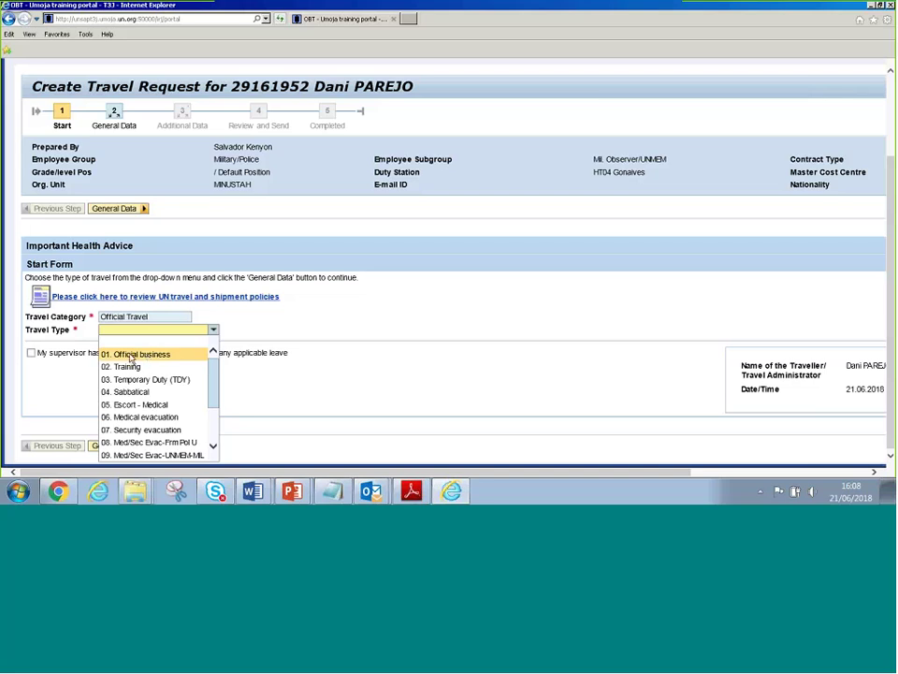
{"action": "left_click", "coordinate": [132, 356]}
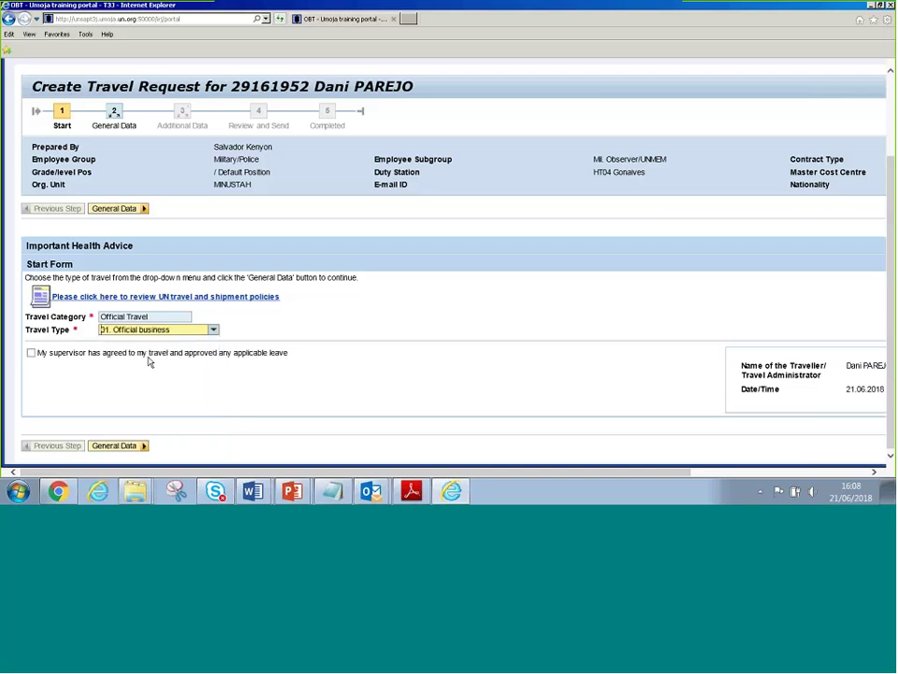
Confirm the supervisor agreed to the travel and set Journey Type to Round-Trip
{"action": "left_click", "coordinate": [31, 354]}
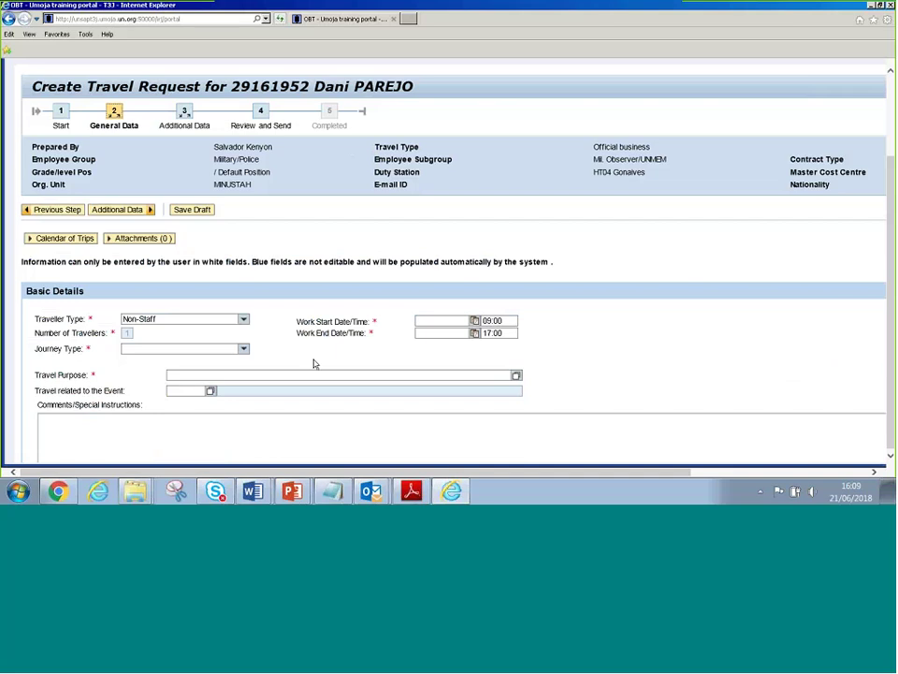
{"action": "scroll", "coordinate": [331, 356], "scroll_direction": "down", "scroll_amount": 3}
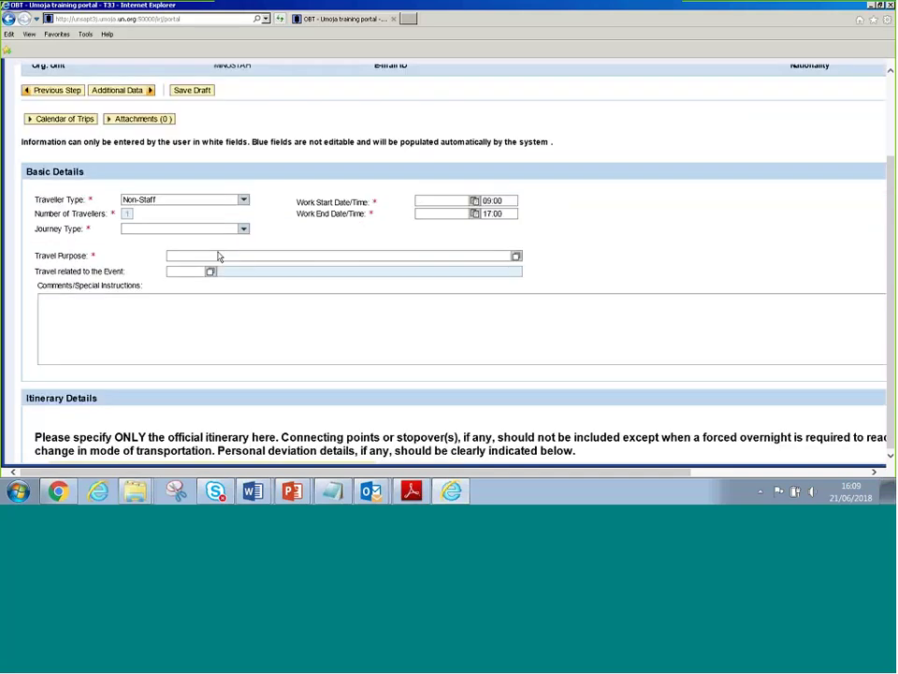
{"action": "left_click", "coordinate": [242, 229]}
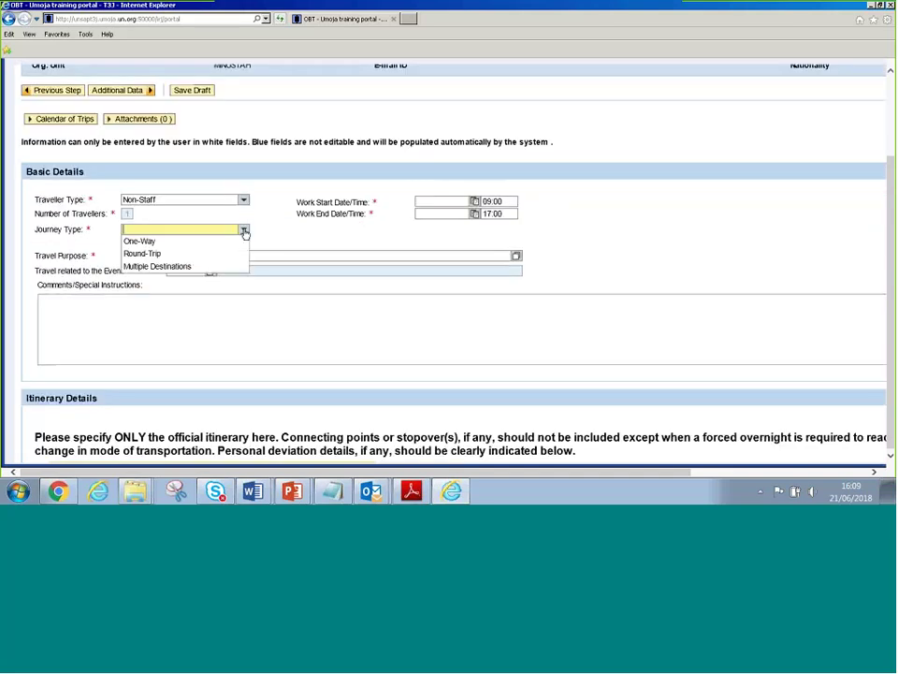
{"action": "left_click", "coordinate": [141, 217]}
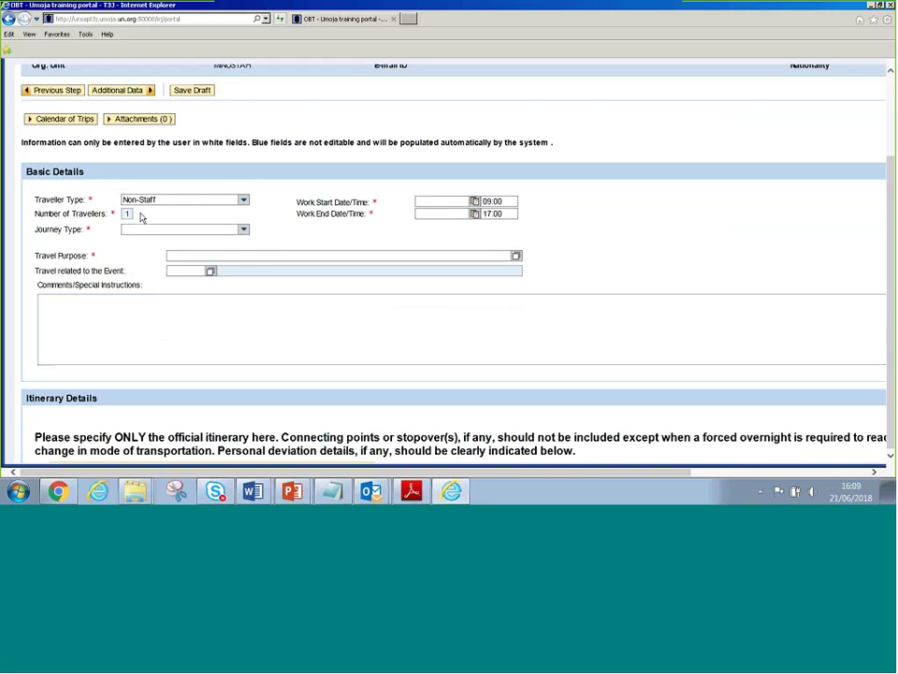
{"action": "left_click", "coordinate": [242, 229]}
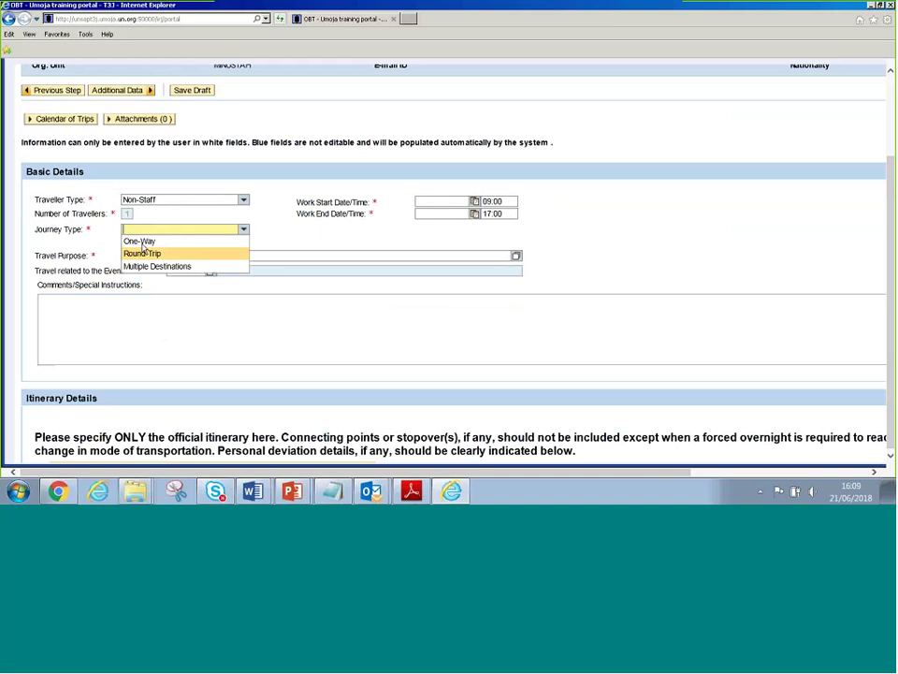
{"action": "left_click", "coordinate": [143, 254]}
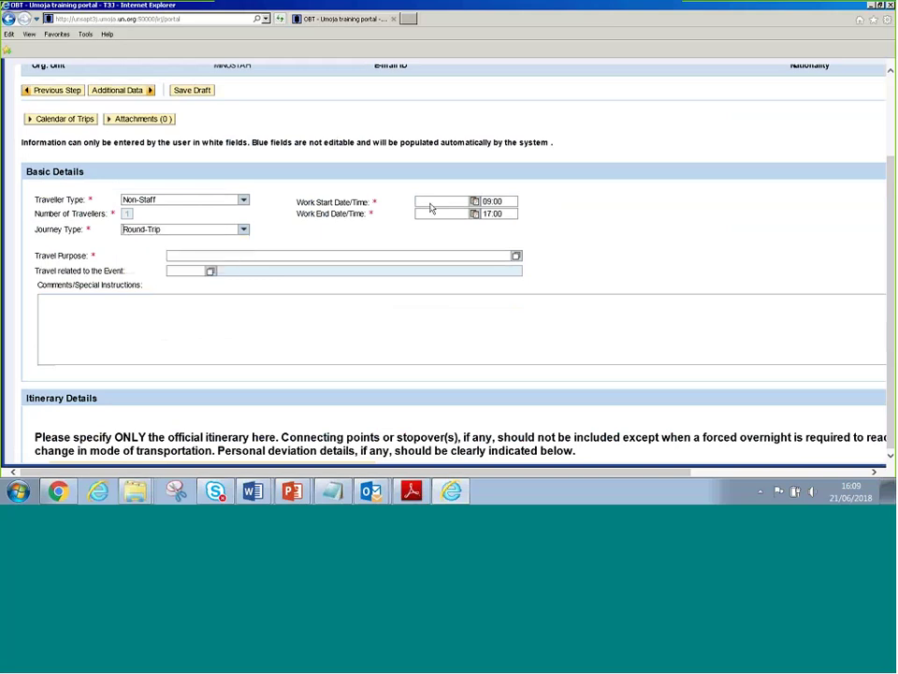
Enter work dates 25.06.2018 to 29.06.2018 and purpose 'Review security sitiation'
{"action": "left_click", "coordinate": [438, 202]}
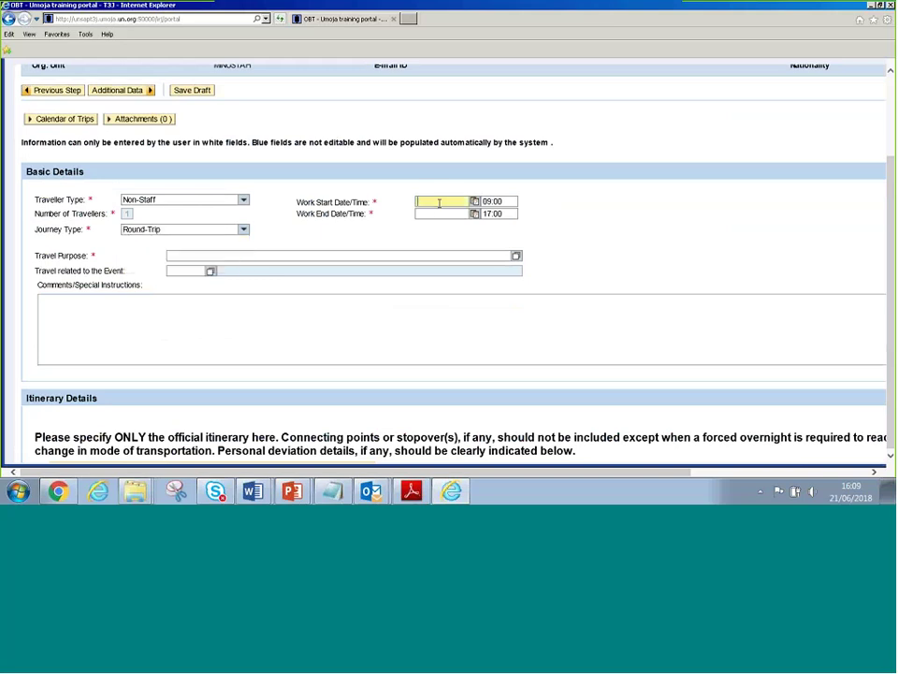
{"action": "type", "text": "25.06.2018"}
{"action": "key", "text": "Tab"}
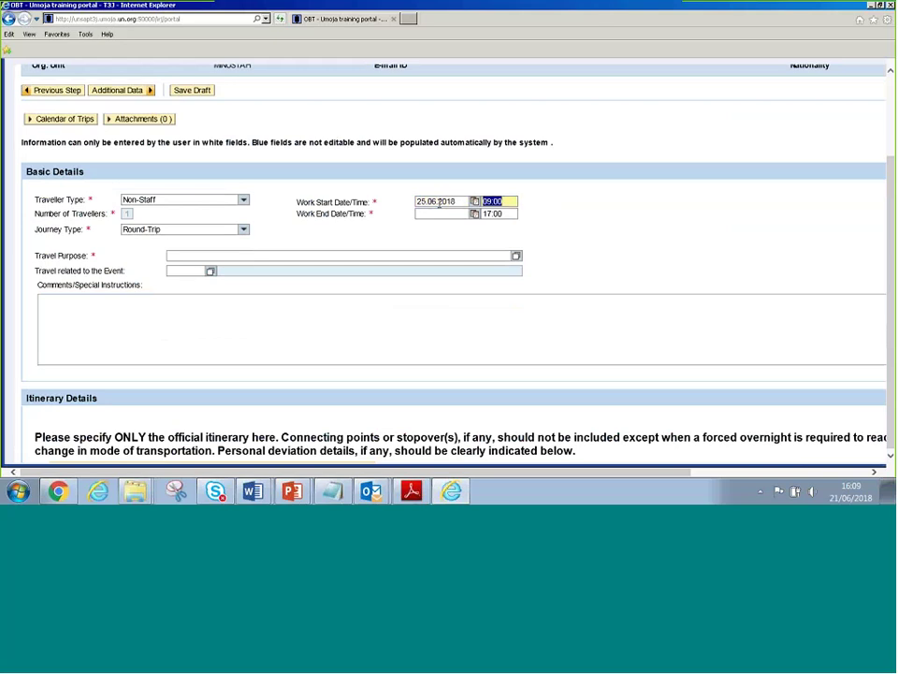
{"action": "key", "text": "Tab"}
{"action": "type", "text": "2"}
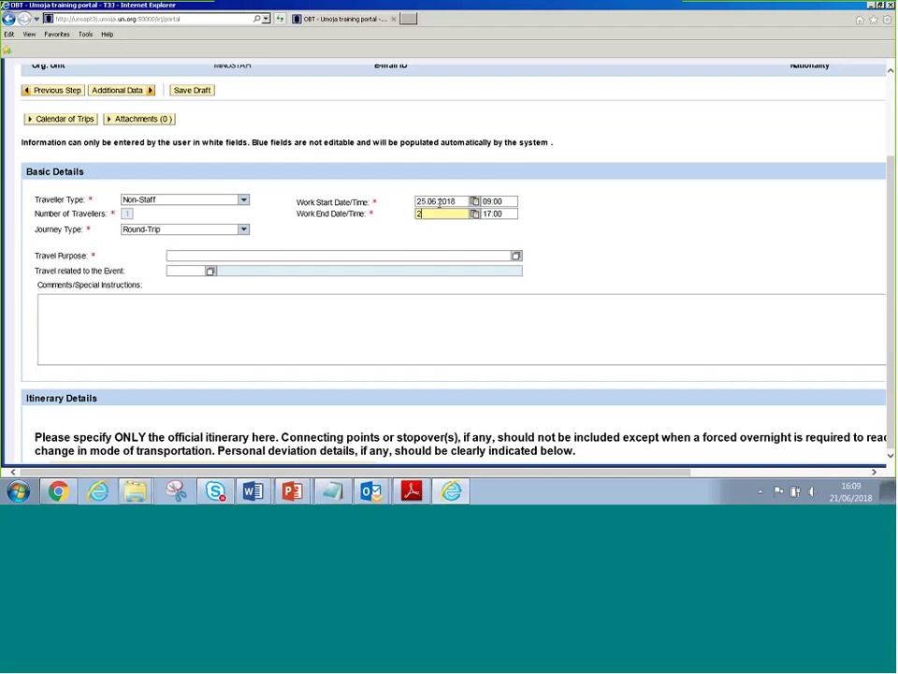
{"action": "type", "text": "9.06.2018"}
{"action": "key", "text": "Tab"}
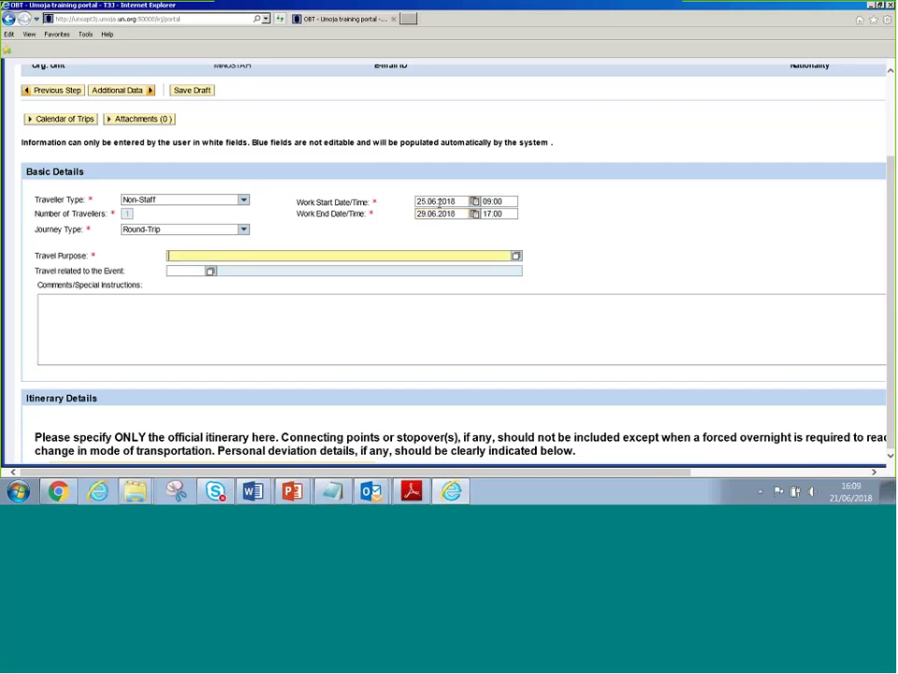
{"action": "type", "text": "Review security sitiation"}
{"action": "key", "text": "Tab"}
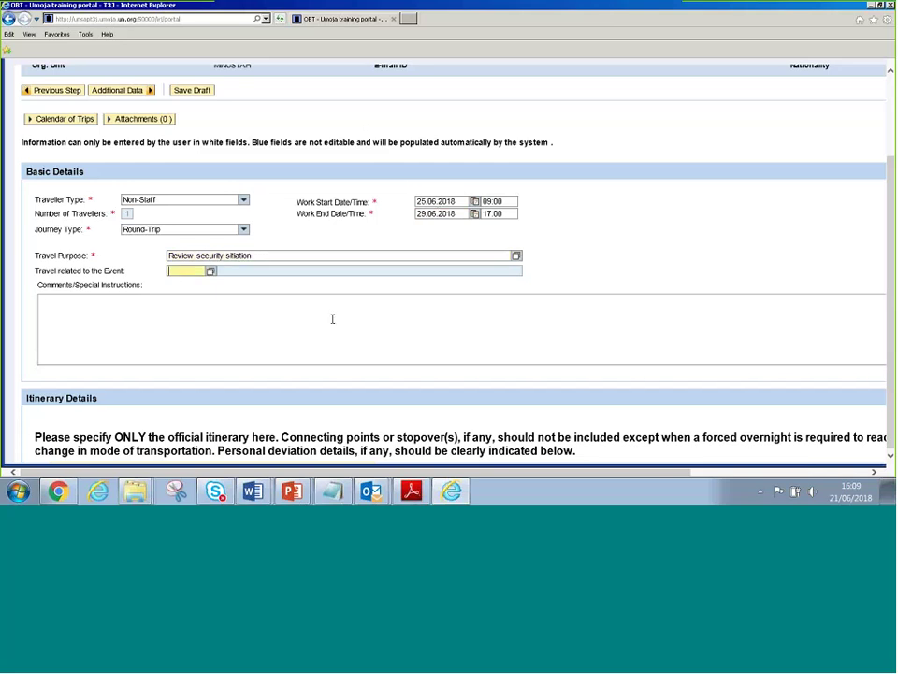
Enter the placeholder comment 'xxxxxxxx' under Comments/Special Instructions
{"action": "left_click_drag", "start_coordinate": [38, 286], "coordinate": [154, 291]}
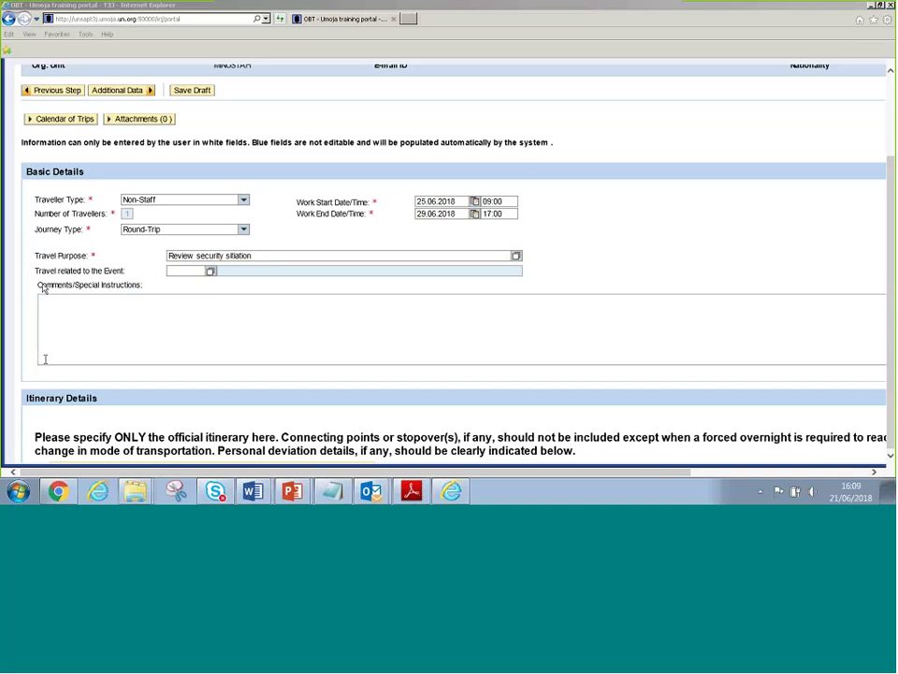
{"action": "left_click_drag", "start_coordinate": [43, 288], "coordinate": [151, 284]}
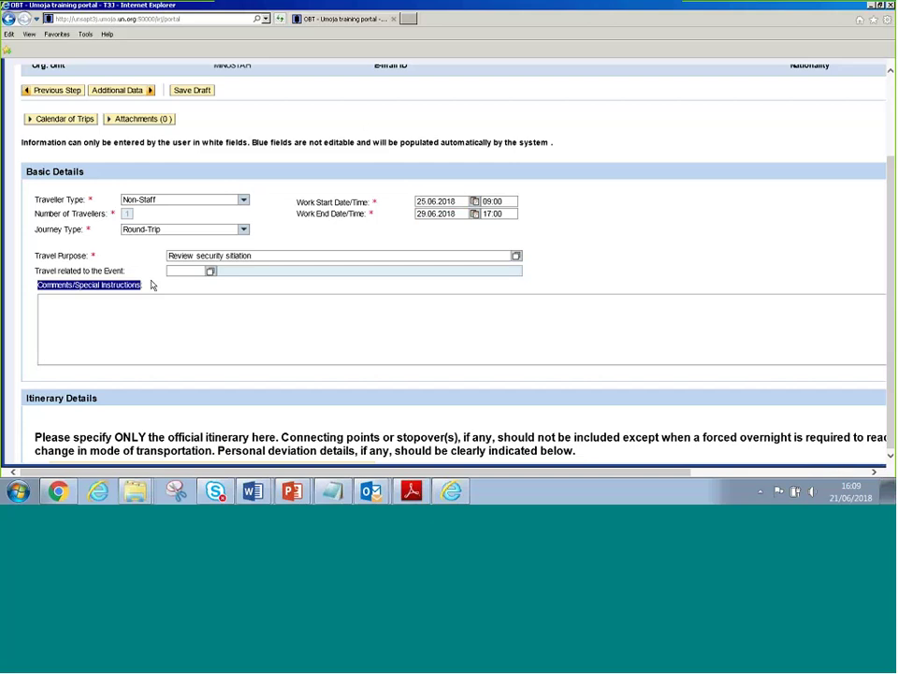
{"action": "left_click", "coordinate": [80, 307]}
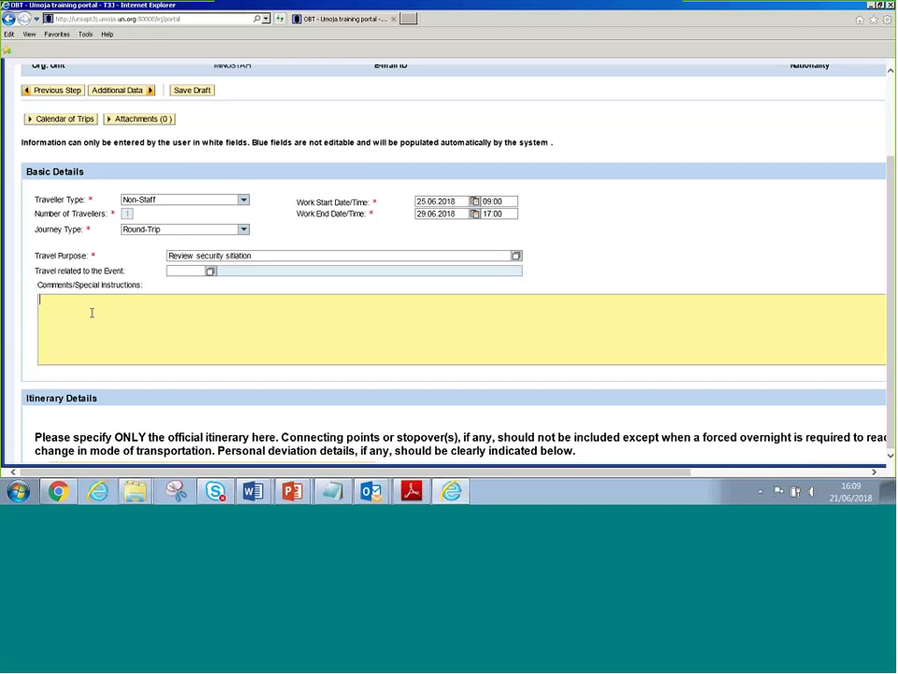
{"action": "type", "text": "xxxxxxxx"}
Start the first itinerary leg departing 25.06.2018 from PORT-AU-PRINCE,HAITI
{"action": "scroll", "coordinate": [116, 389], "scroll_direction": "down", "scroll_amount": 3}
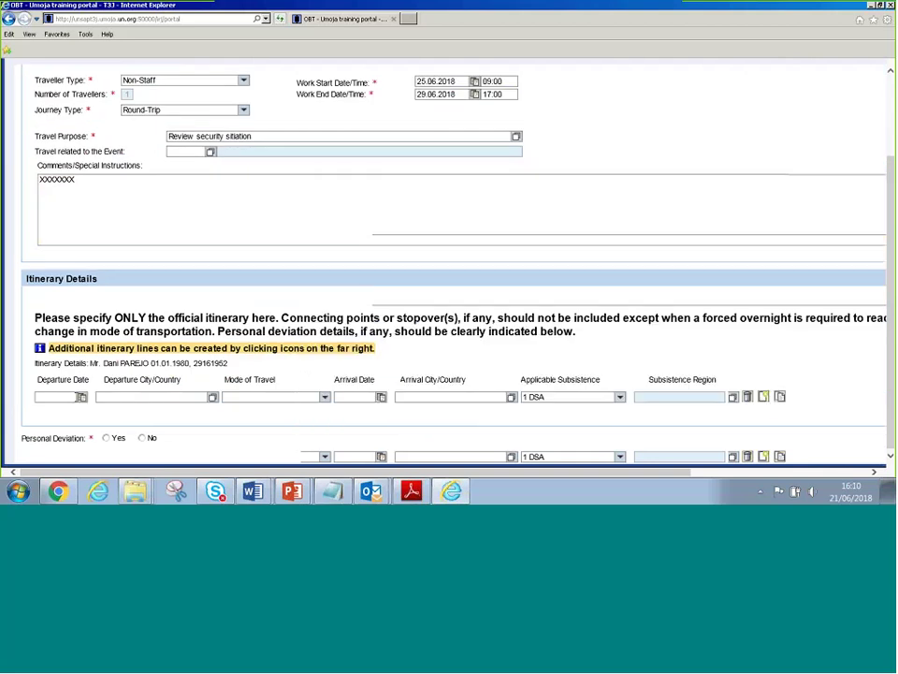
{"action": "left_click", "coordinate": [57, 395]}
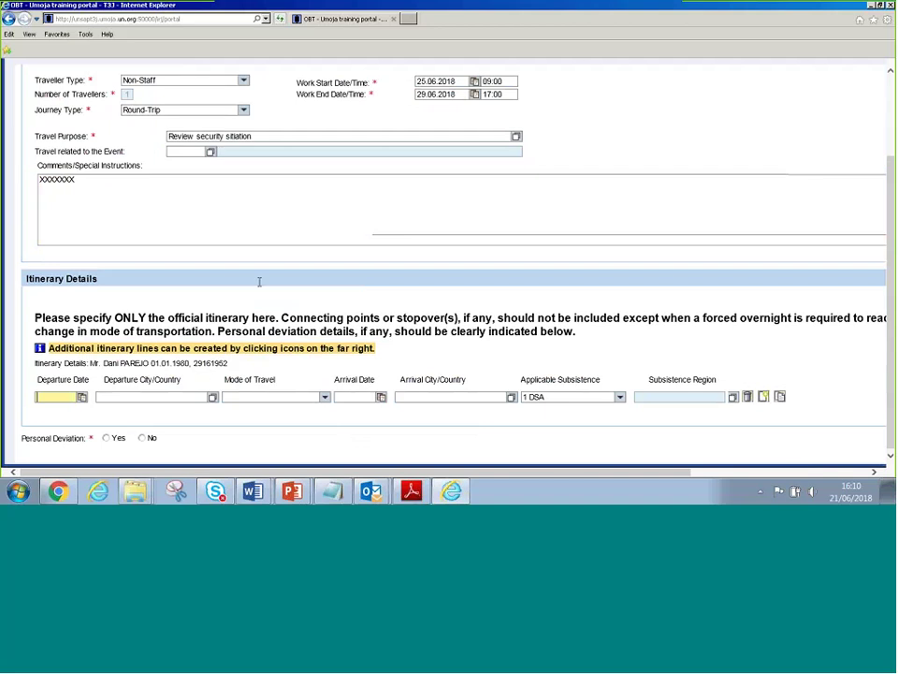
{"action": "type", "text": "25.06.2018"}
{"action": "key", "text": "Tab"}
{"action": "type", "text": "port"}
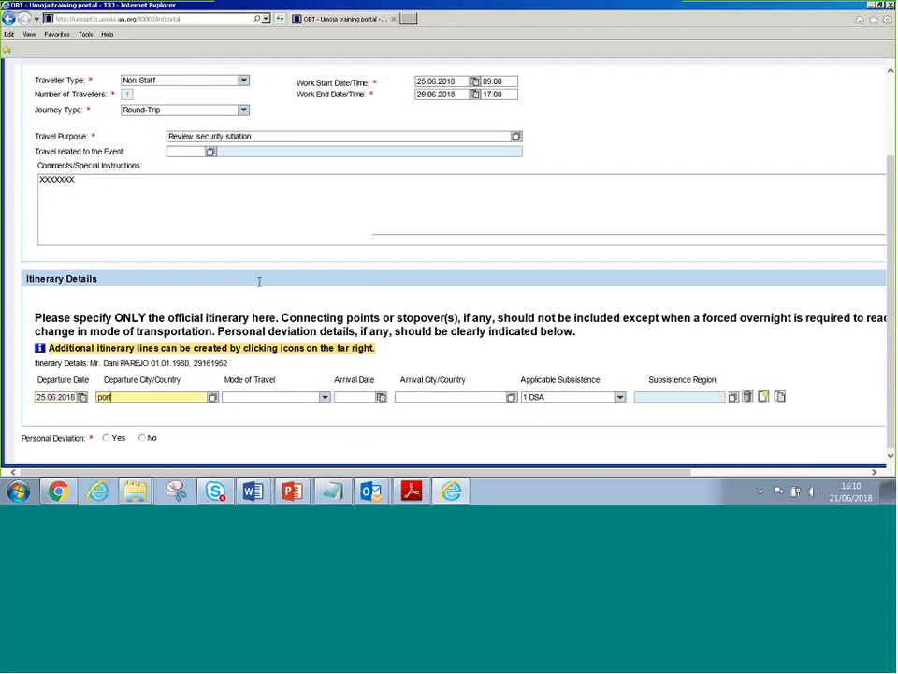
{"action": "type", "text": "-au"}
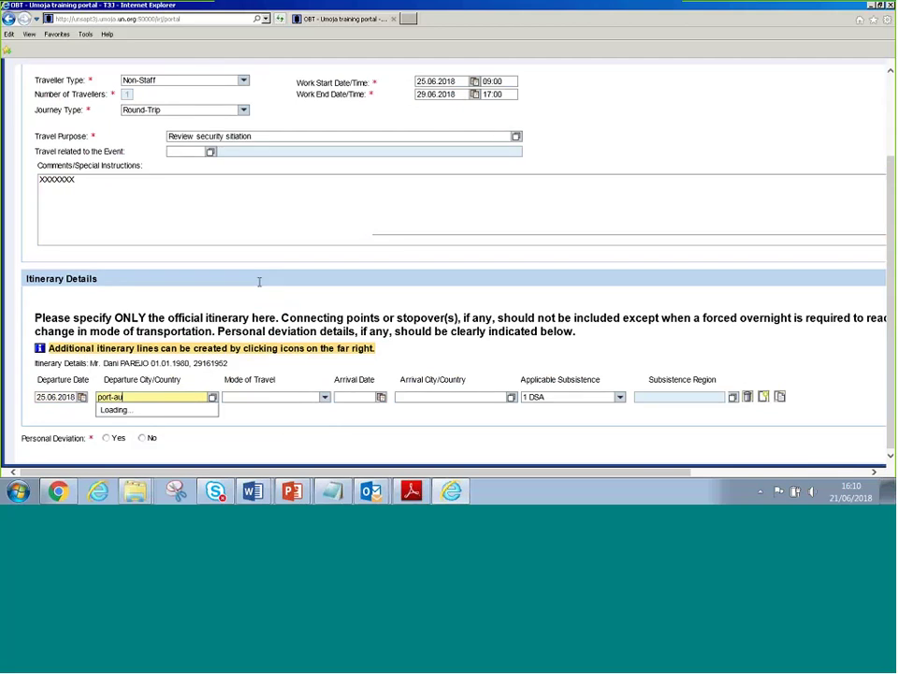
{"action": "key", "text": "Tab"}
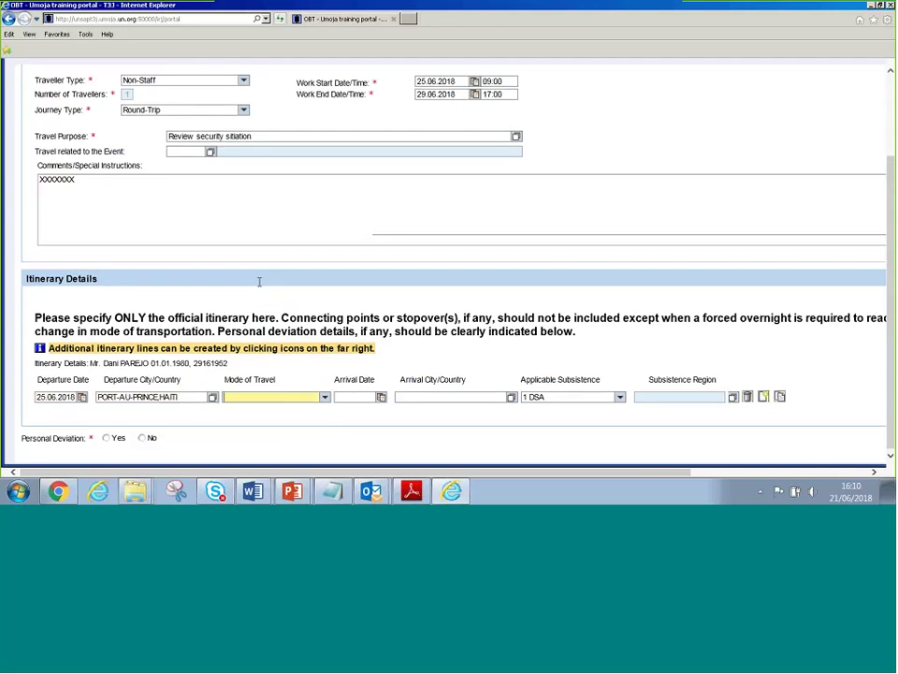
Set the first leg's mode of travel to 06 UN Vehicle
{"action": "left_click", "coordinate": [323, 400]}
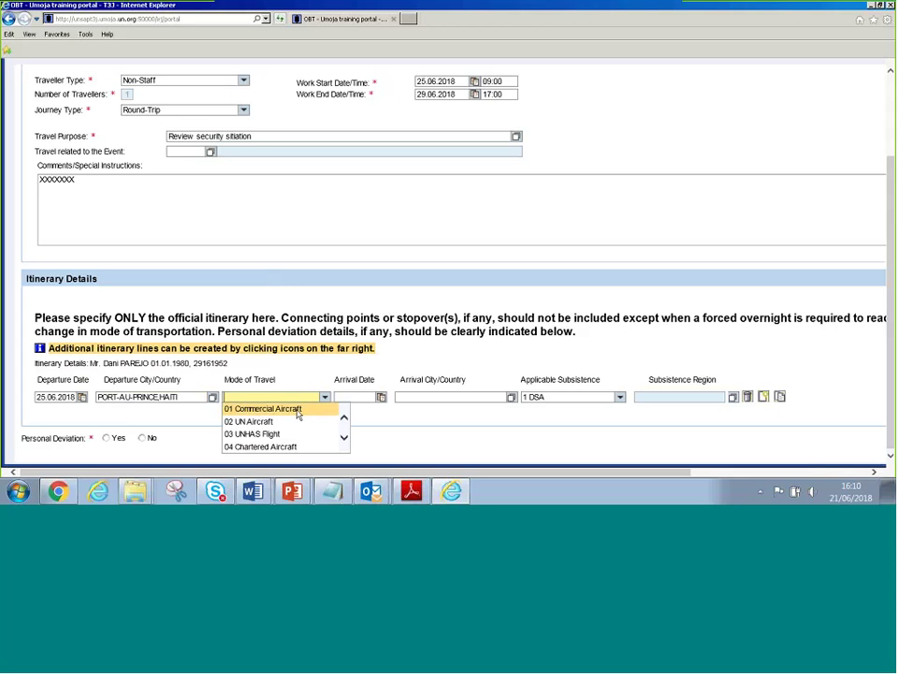
{"action": "key", "text": "Escape"}
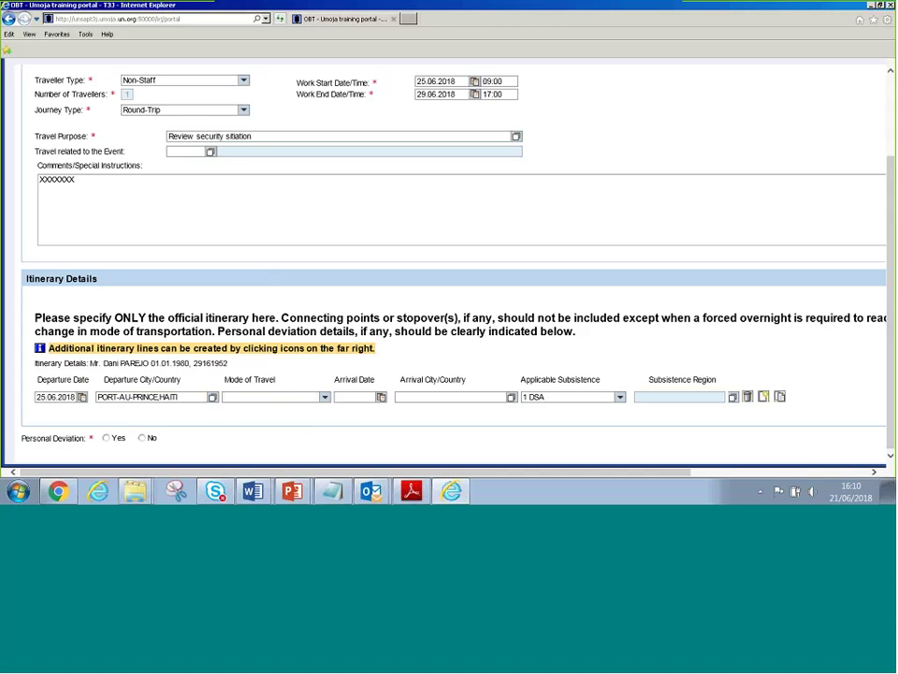
{"action": "left_click", "coordinate": [314, 401]}
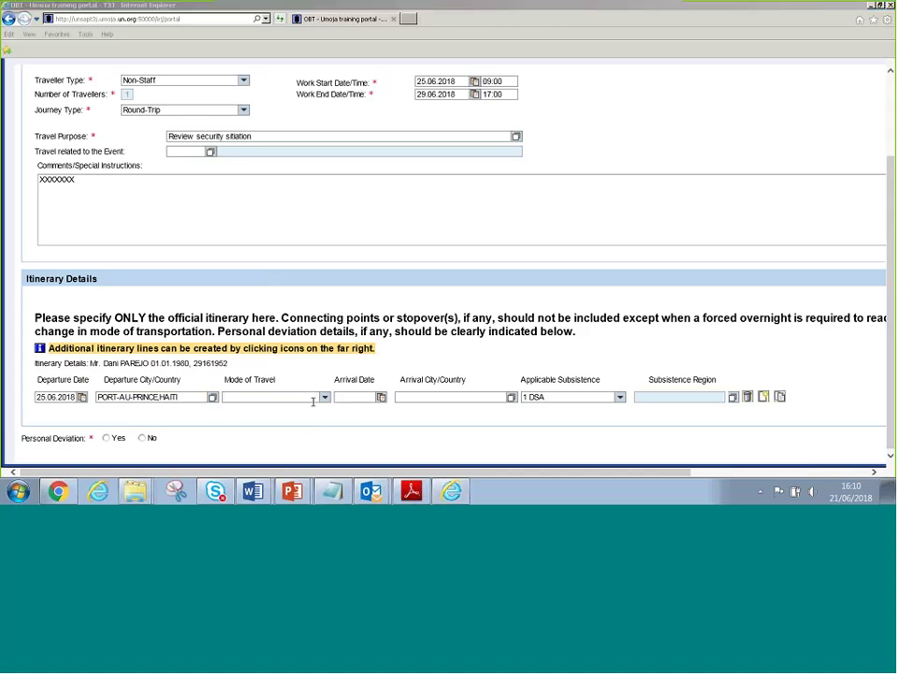
{"action": "left_click", "coordinate": [314, 401]}
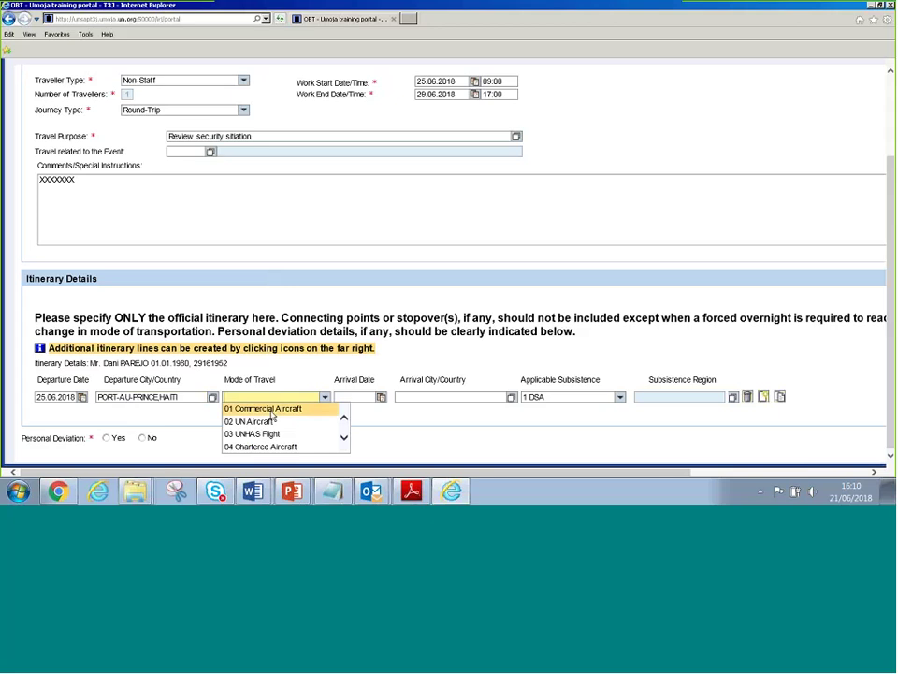
{"action": "left_click", "coordinate": [343, 437]}
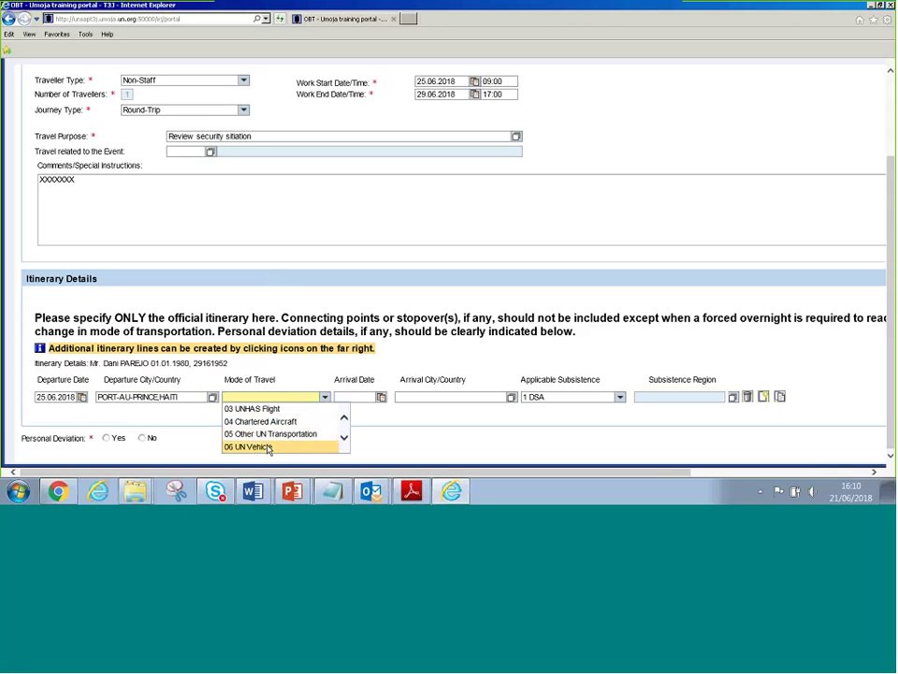
{"action": "left_click", "coordinate": [271, 446]}
{"action": "left_click", "coordinate": [349, 396]}
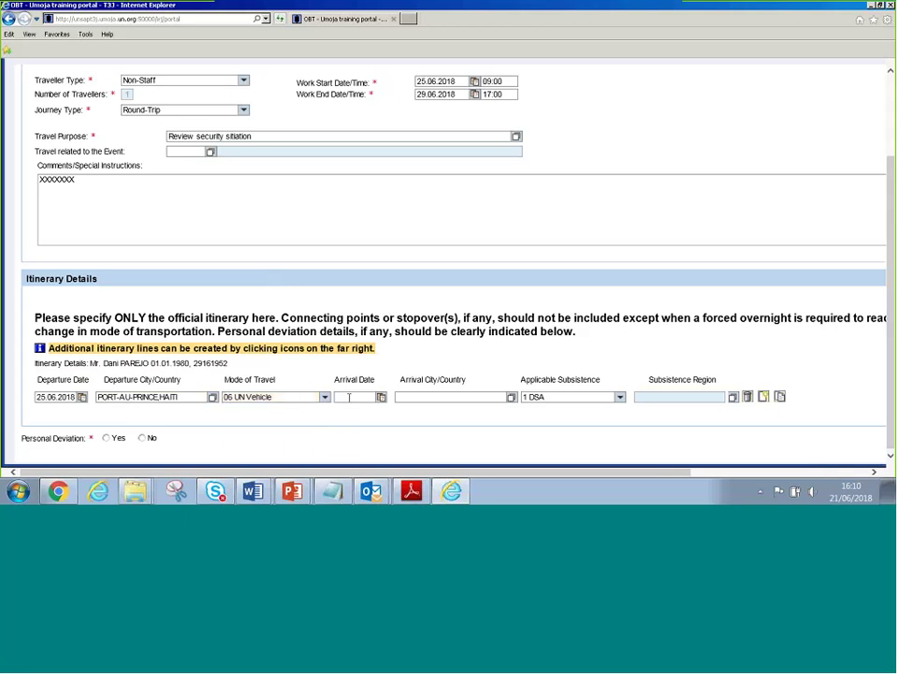
Set the first leg's arrival to 25.06.2018 at AUX PALMISTES,HAITI
{"action": "type", "text": "25.06.20"}
{"action": "key", "text": "Tab"}
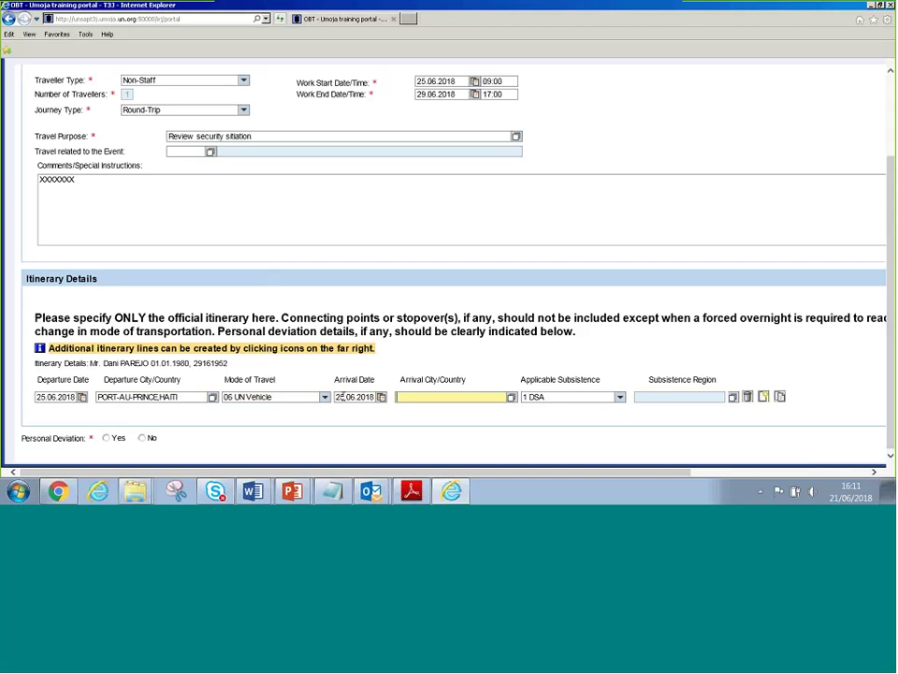
{"action": "type", "text": "haiti"}
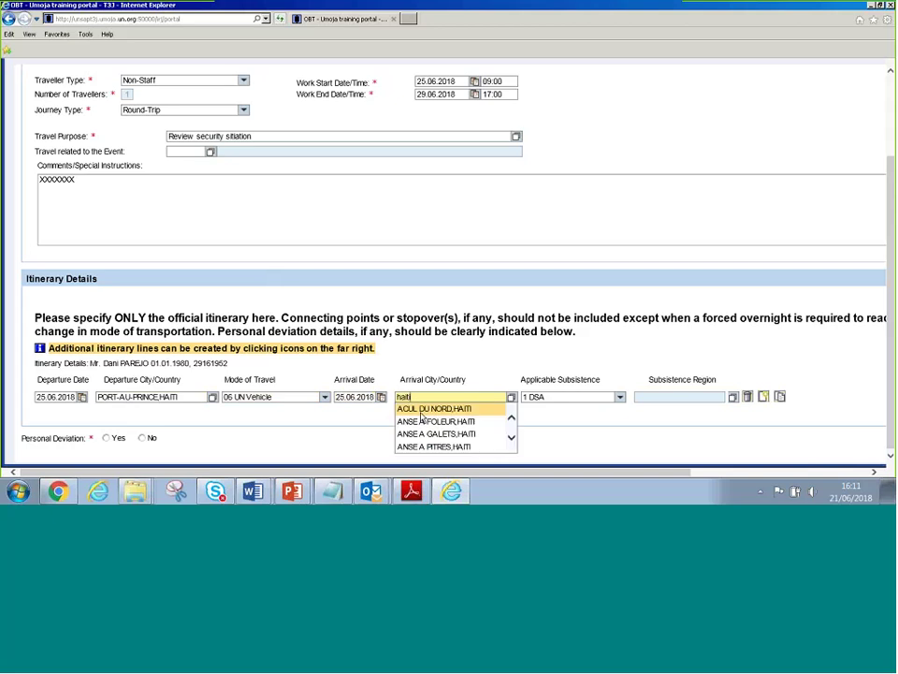
{"action": "scroll", "coordinate": [514, 443], "scroll_direction": "down", "scroll_amount": 3}
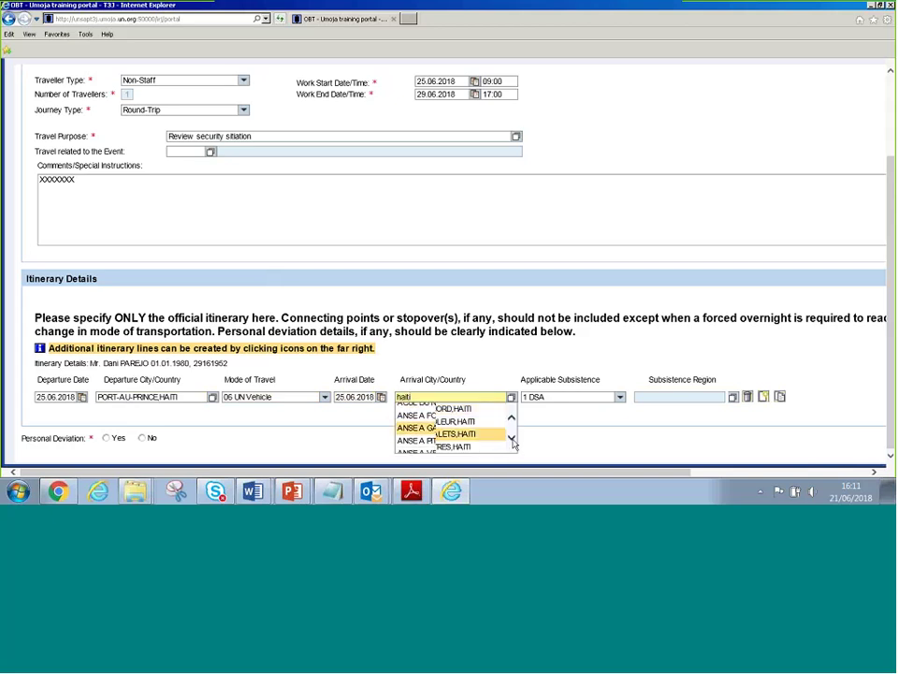
{"action": "scroll", "coordinate": [514, 443], "scroll_direction": "down", "scroll_amount": 2}
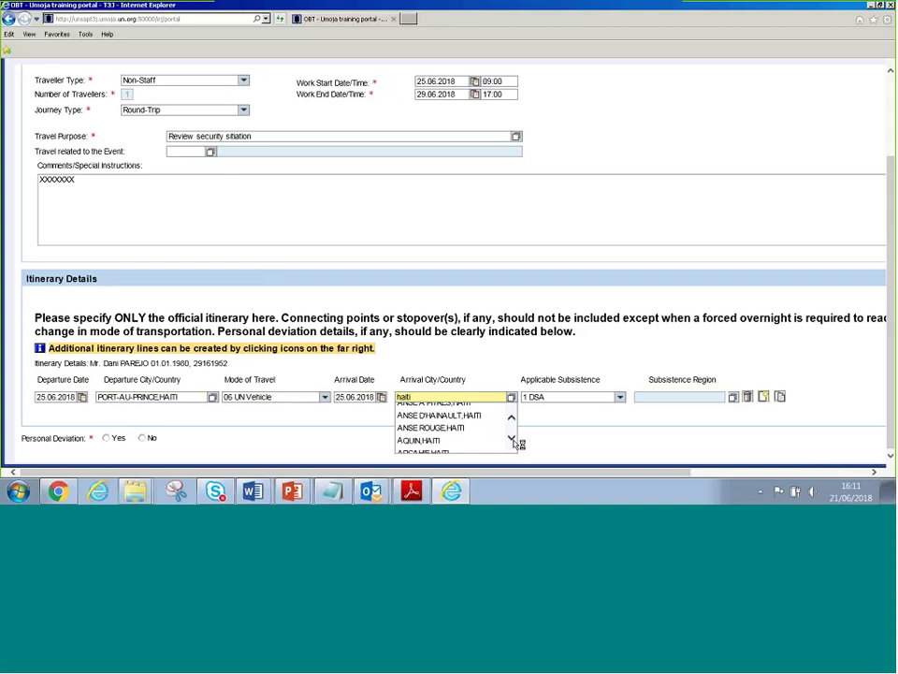
{"action": "scroll", "coordinate": [514, 444], "scroll_direction": "down", "scroll_amount": 1}
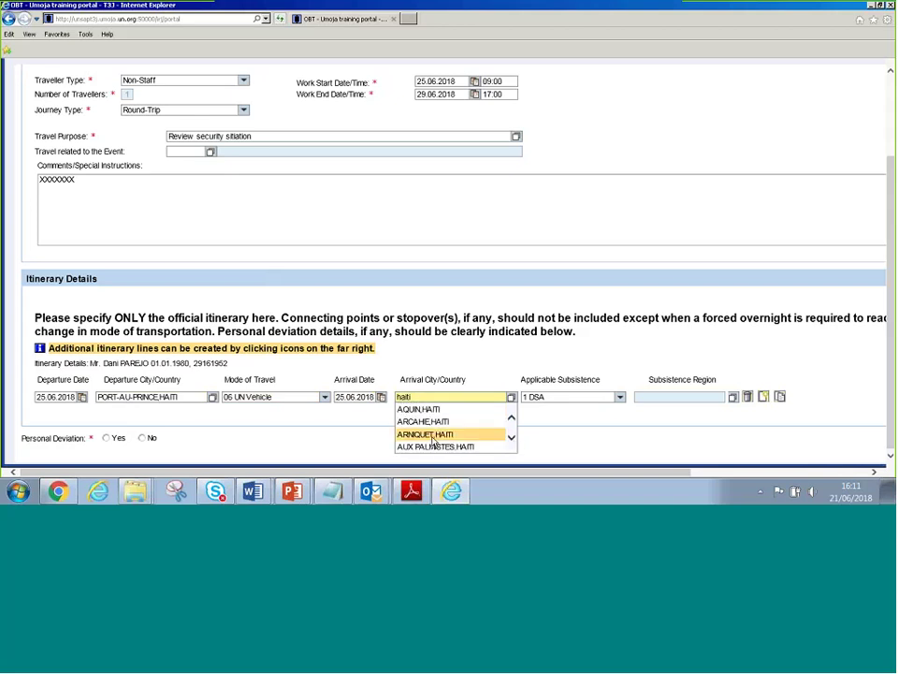
{"action": "left_click", "coordinate": [440, 447]}
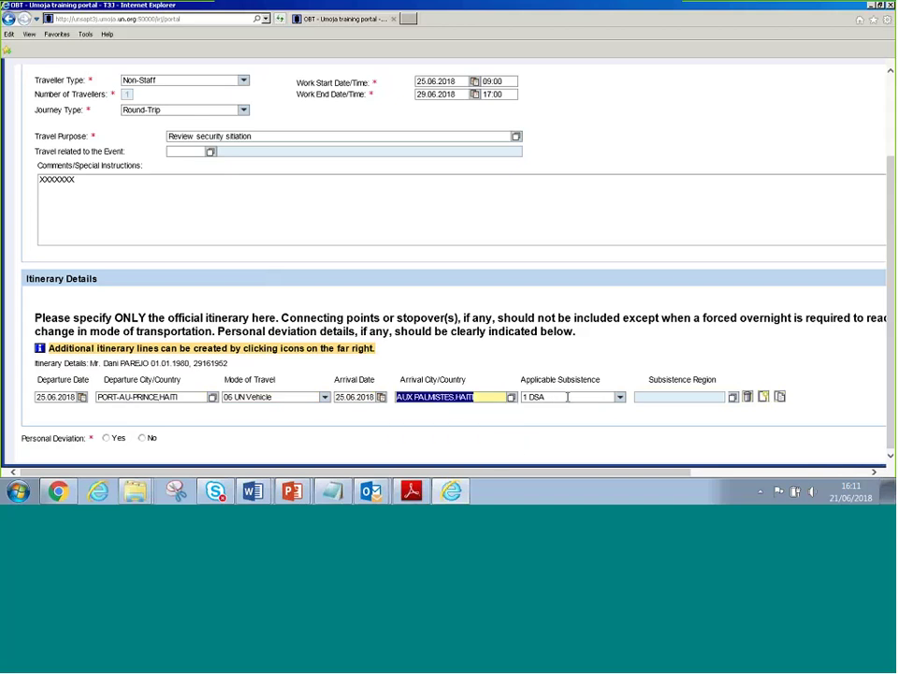
Set the first leg's applicable subsistence to 3 MSA-Full
{"action": "left_click", "coordinate": [619, 397]}
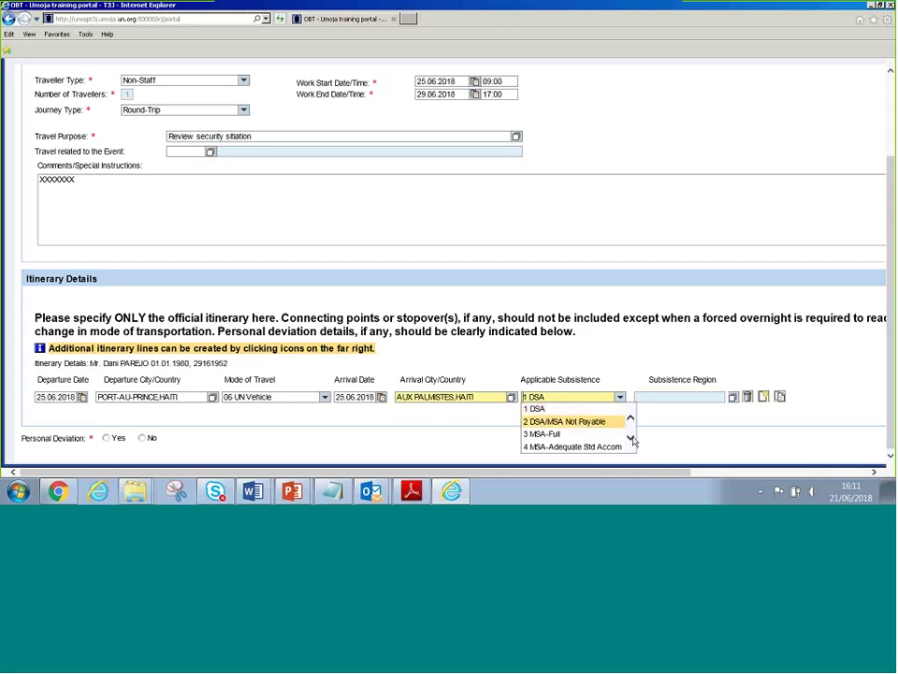
{"action": "left_click", "coordinate": [631, 437]}
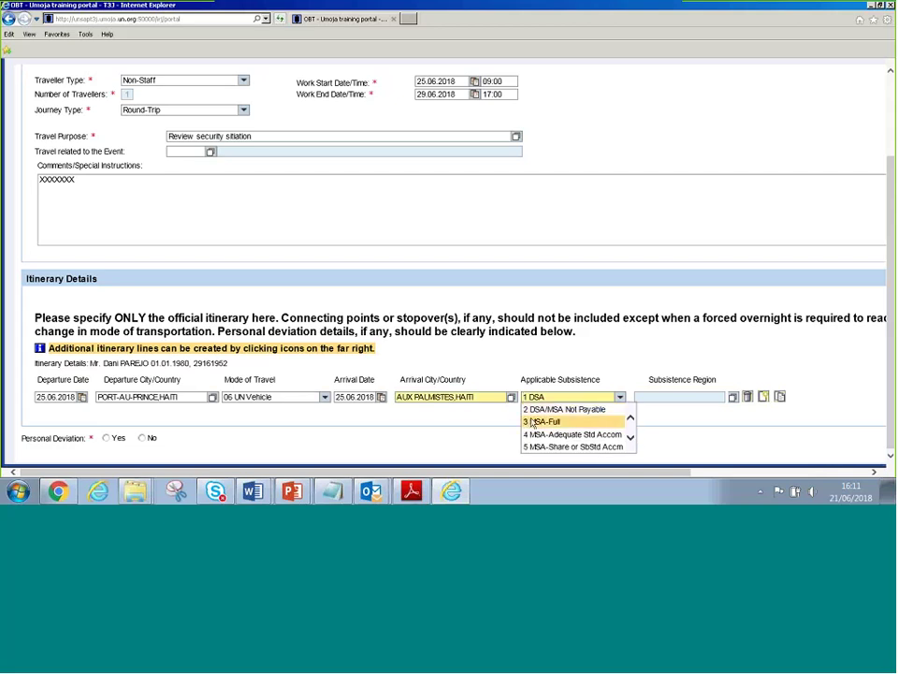
{"action": "left_click", "coordinate": [628, 442]}
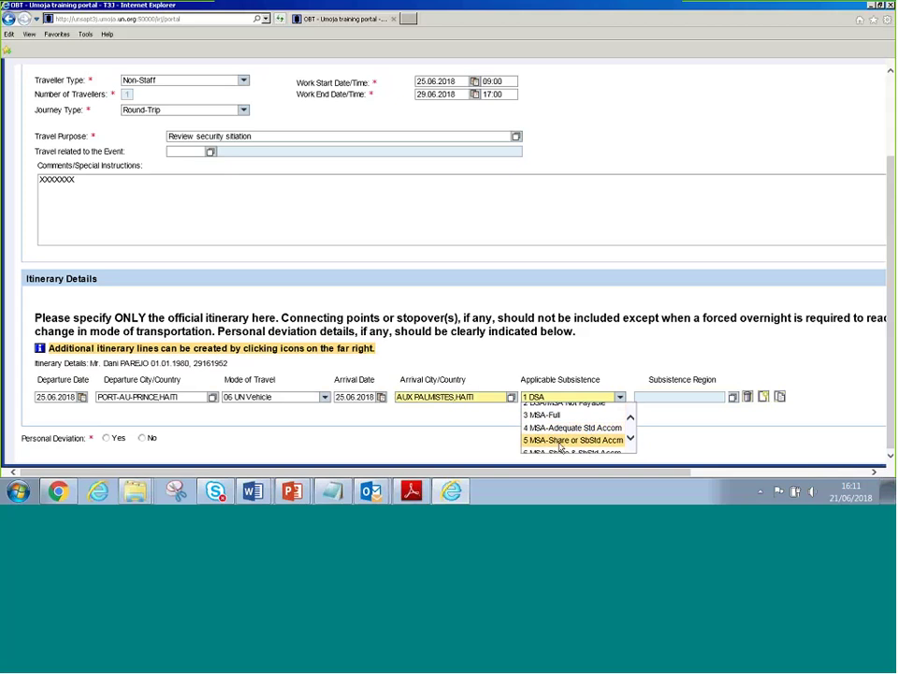
{"action": "left_click", "coordinate": [631, 441]}
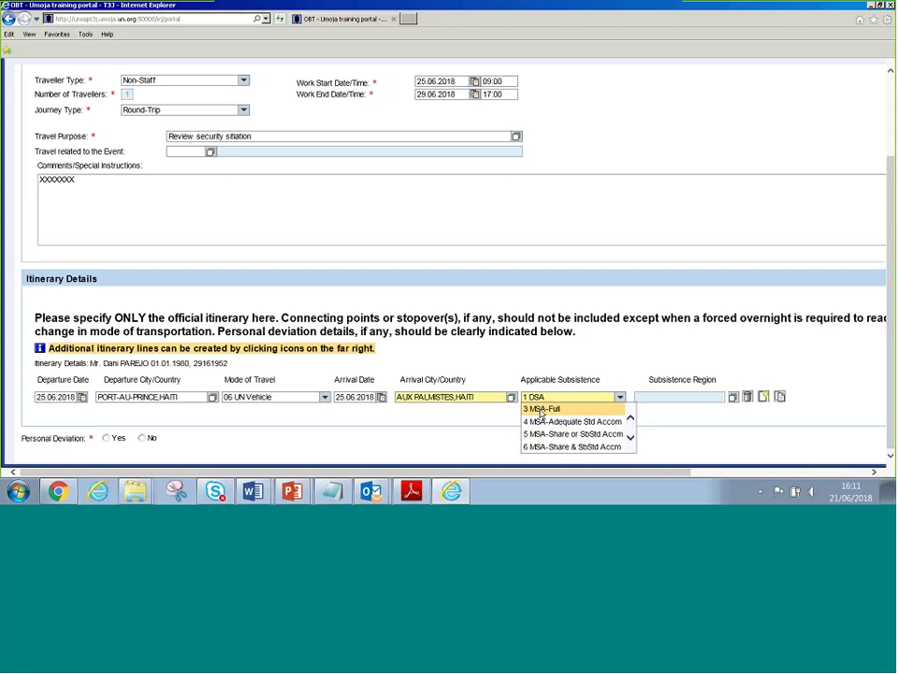
{"action": "left_click", "coordinate": [541, 411]}
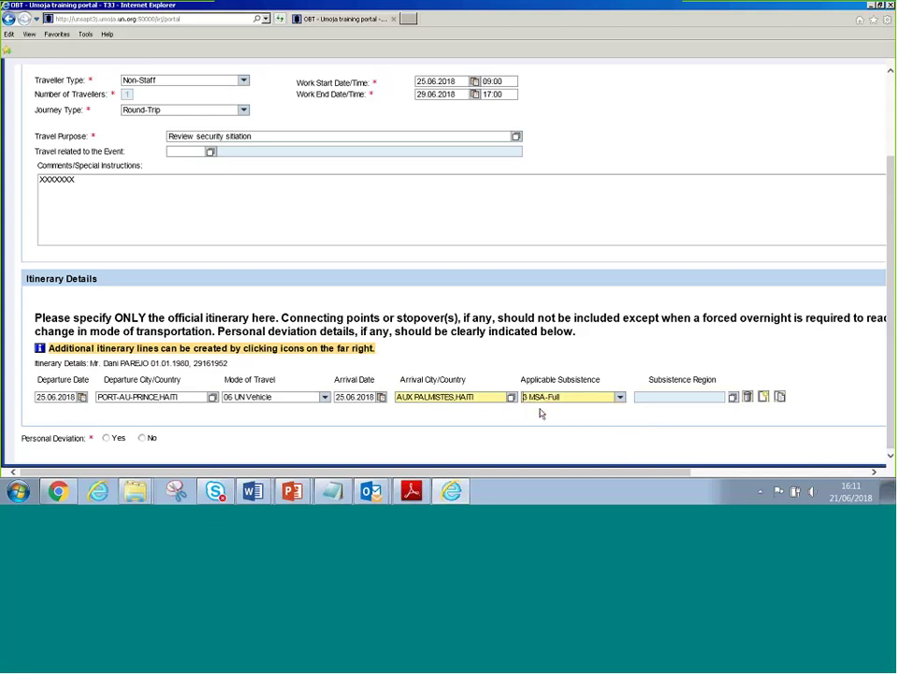
{"action": "left_click", "coordinate": [496, 400]}
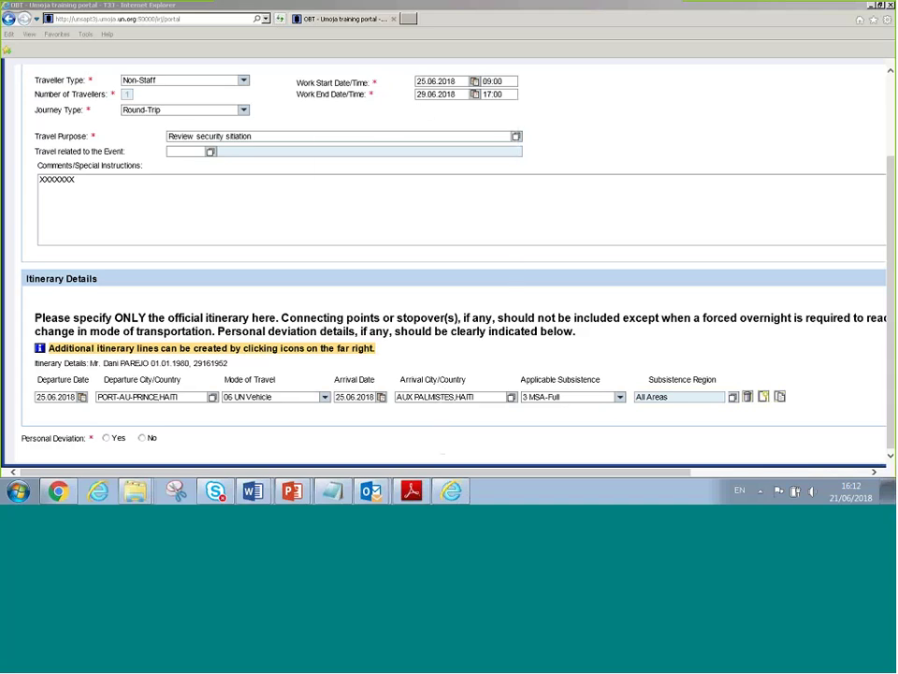
{"action": "left_click", "coordinate": [580, 397]}
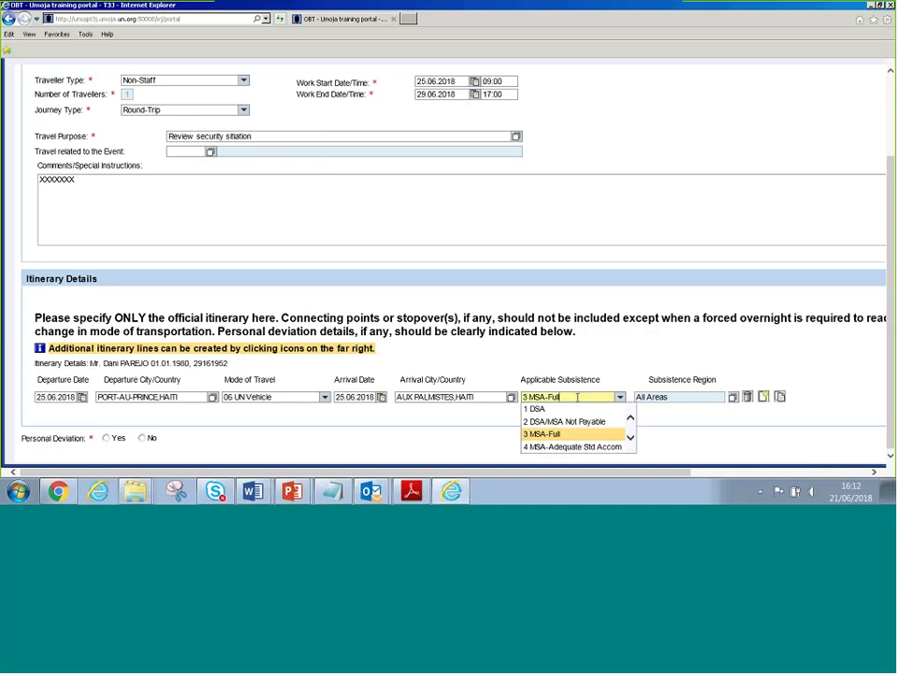
{"action": "left_click", "coordinate": [567, 434]}
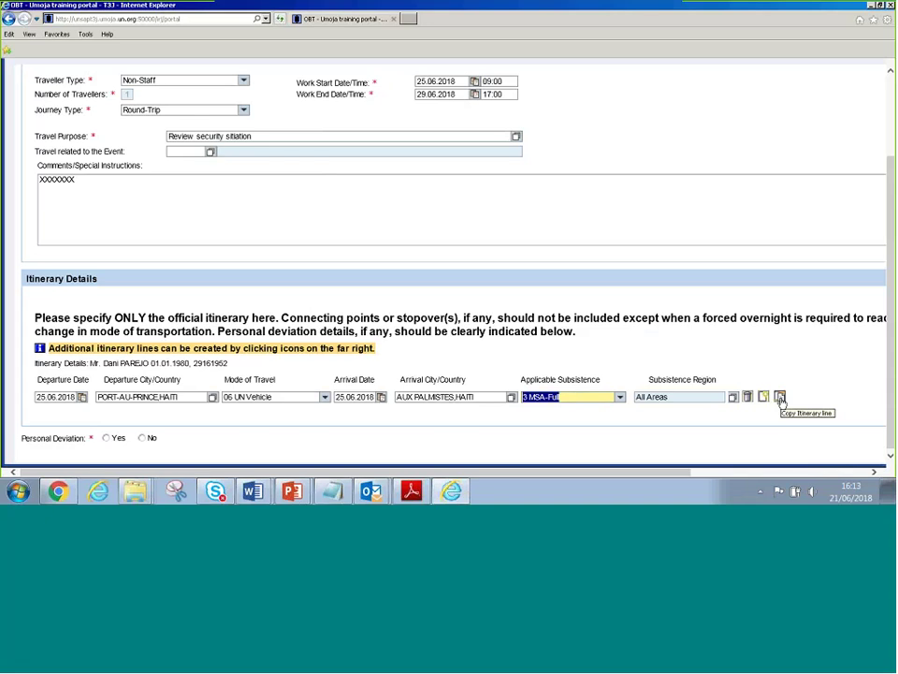
Copy the first line into a 29.06.2018 return leg arriving at PORT-AU-PRINCE,HAITI
{"action": "left_click", "coordinate": [780, 397]}
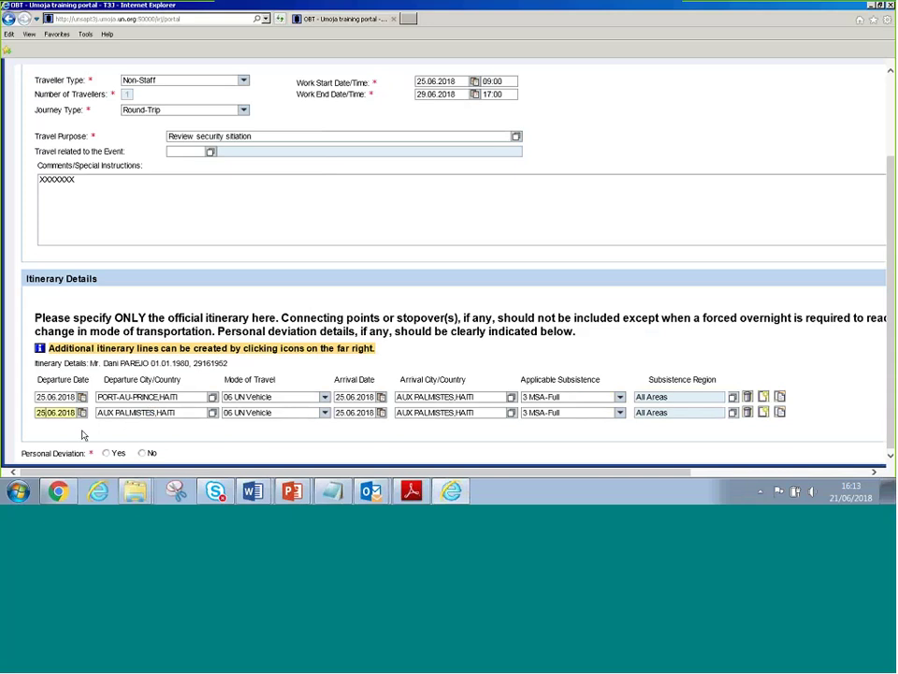
{"action": "type", "text": "2"}
{"action": "type", "text": "9"}
{"action": "key", "text": "Tab"}
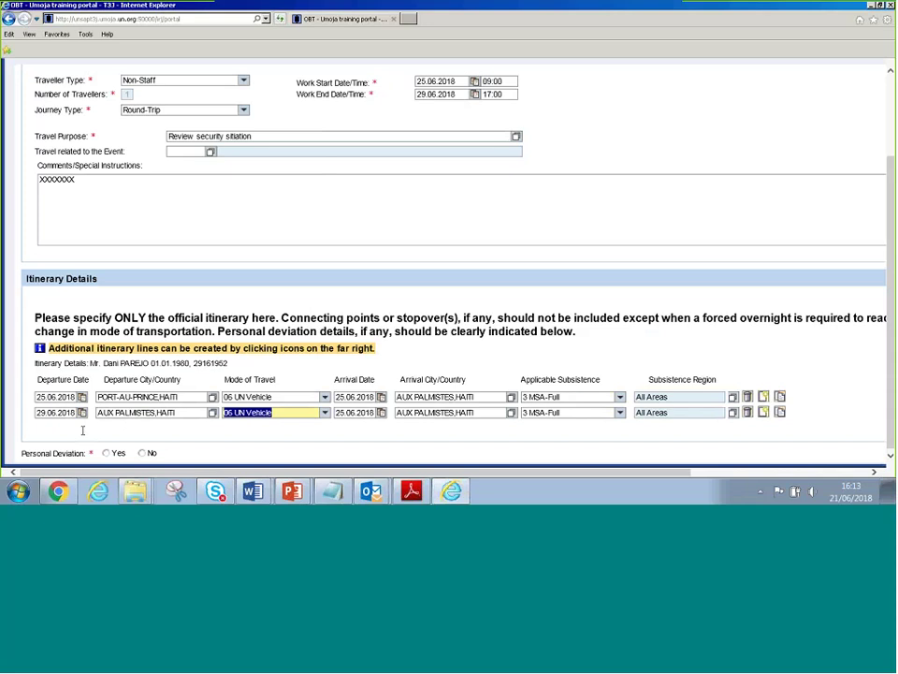
{"action": "key", "text": "Tab"}
{"action": "type", "text": "2"}
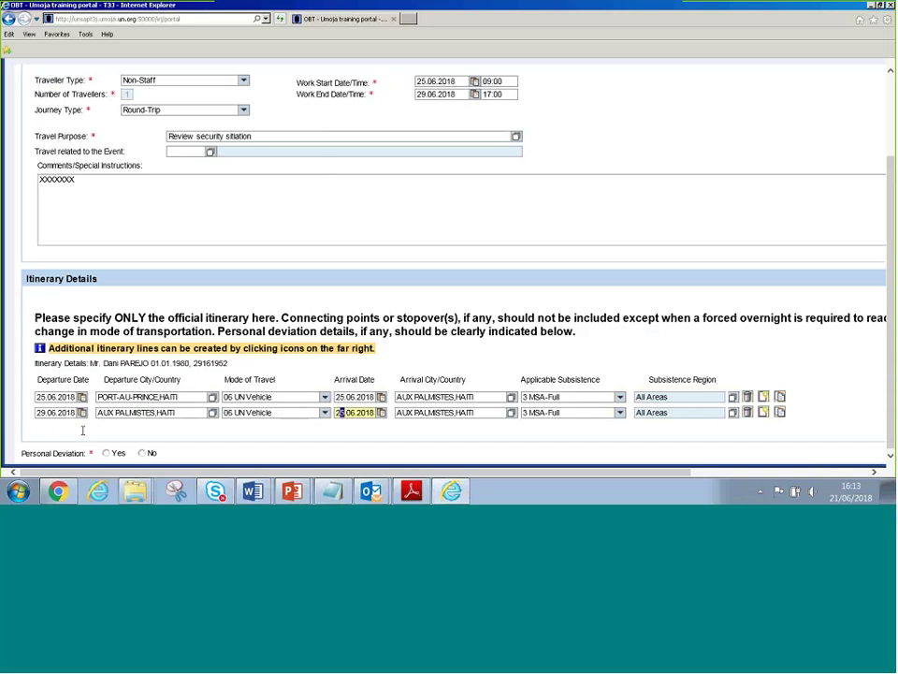
{"action": "type", "text": "9"}
{"action": "key", "text": "Tab"}
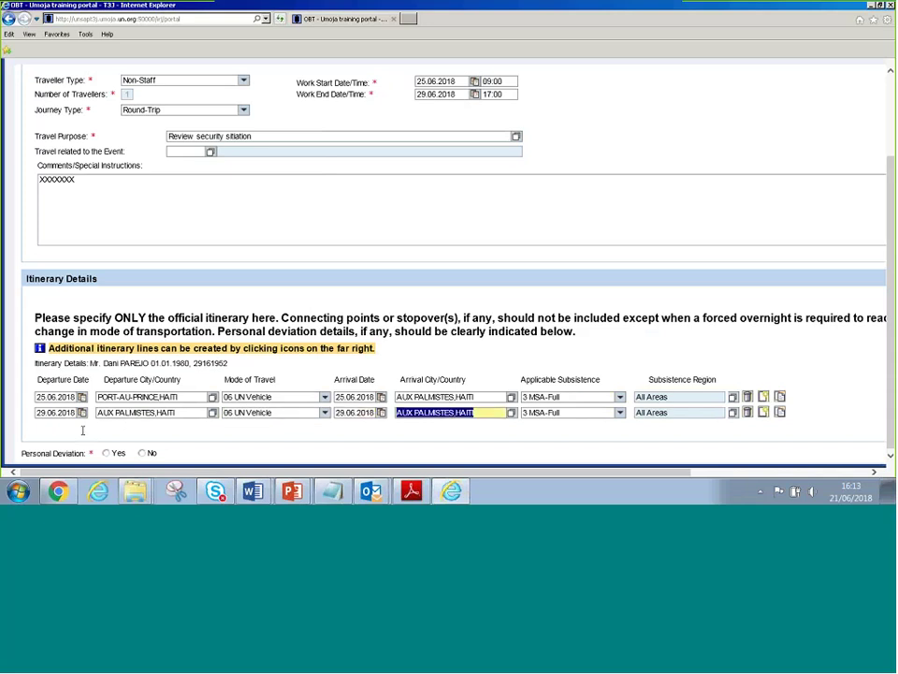
{"action": "type", "text": "port-au"}
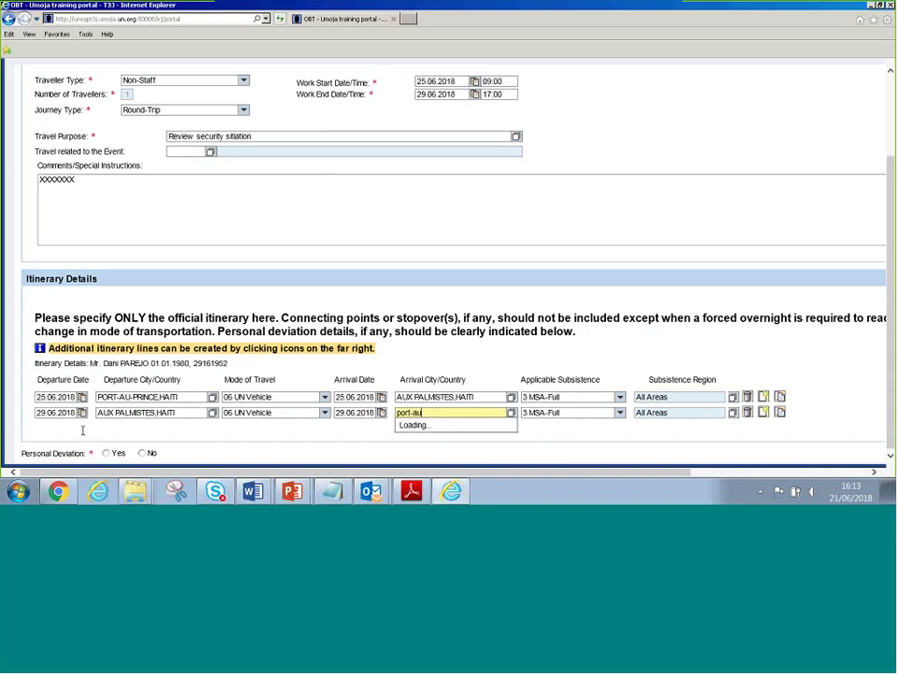
{"action": "key", "text": "Tab"}
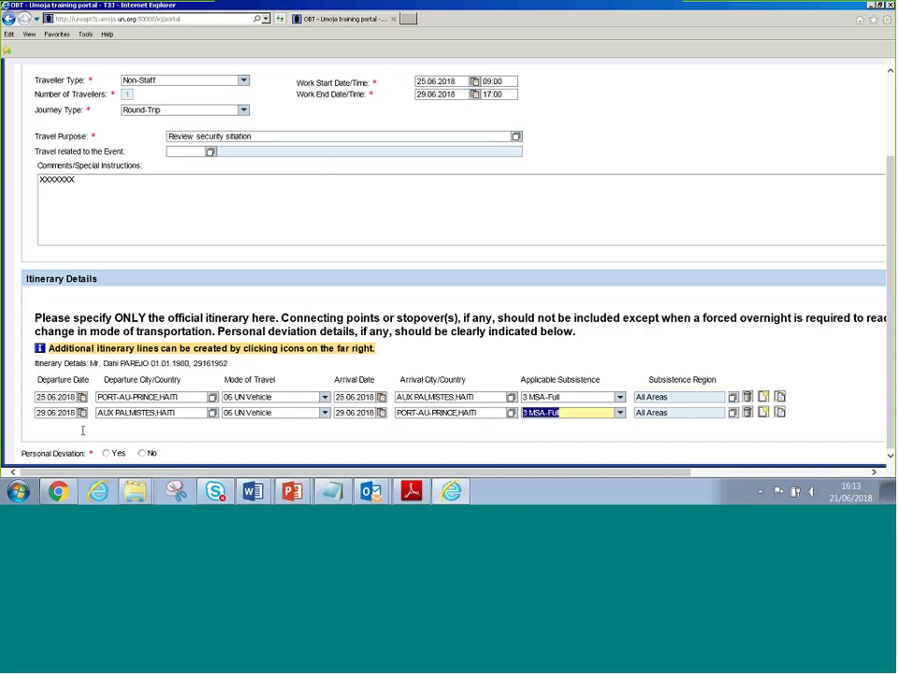
Give the return leg 2 DSA/MSA Not Payable and set Personal Deviation to No
{"action": "key", "text": "Up"}
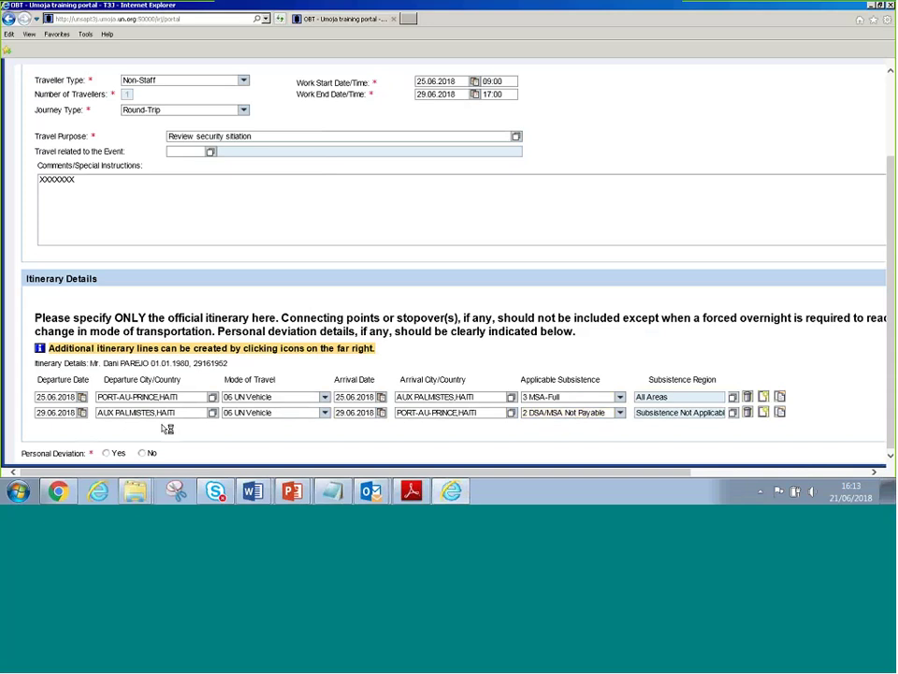
{"action": "scroll", "coordinate": [154, 412], "scroll_direction": "down", "scroll_amount": 2}
{"action": "left_click", "coordinate": [142, 397]}
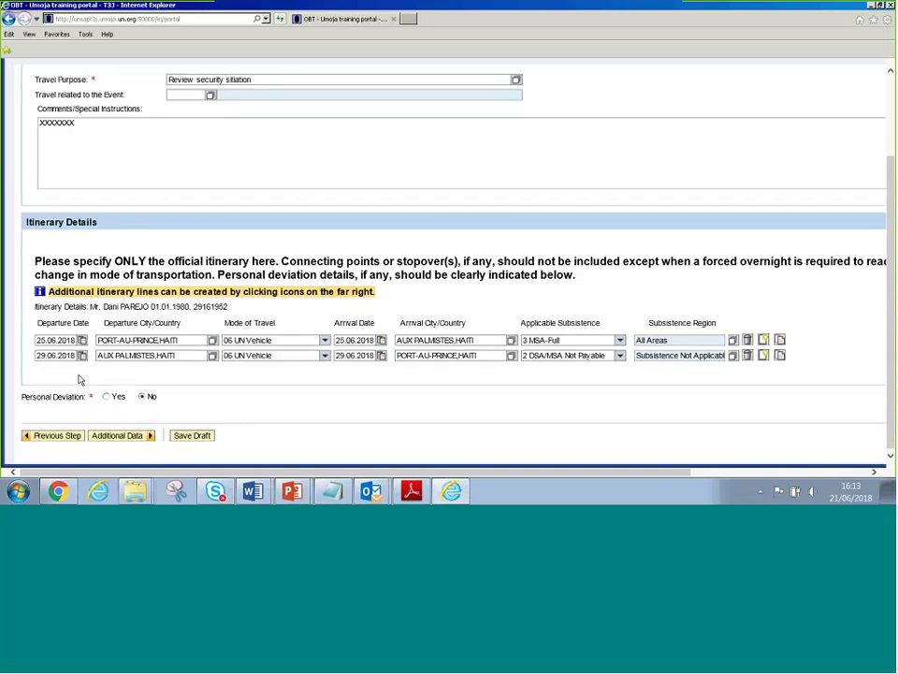
{"action": "key", "text": "Tab"}
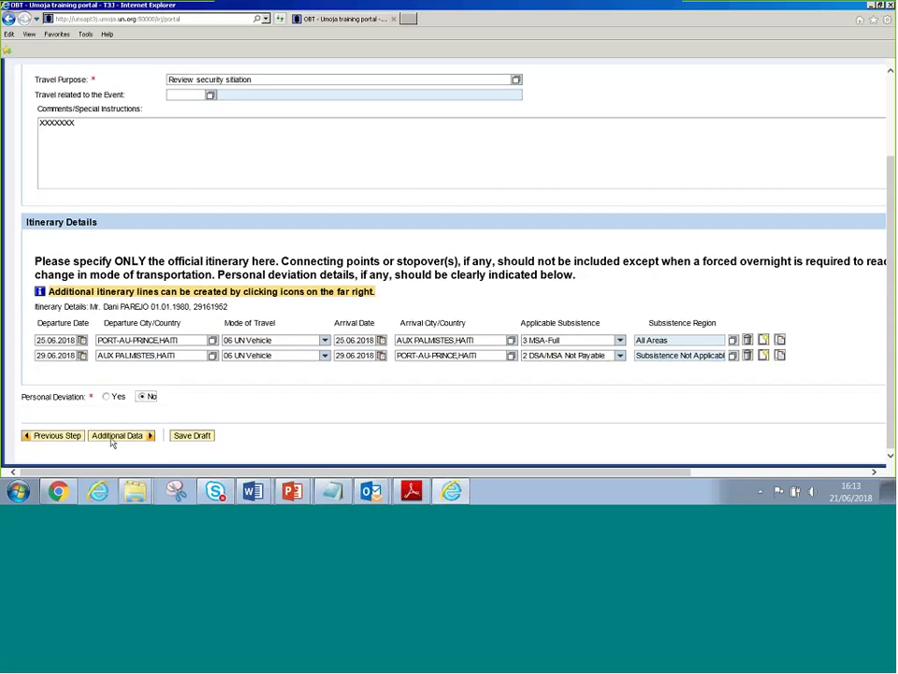
On Additional Data, answer No to firearm transport and request a 648.00 USD advance by EFT
{"action": "left_click", "coordinate": [75, 379]}
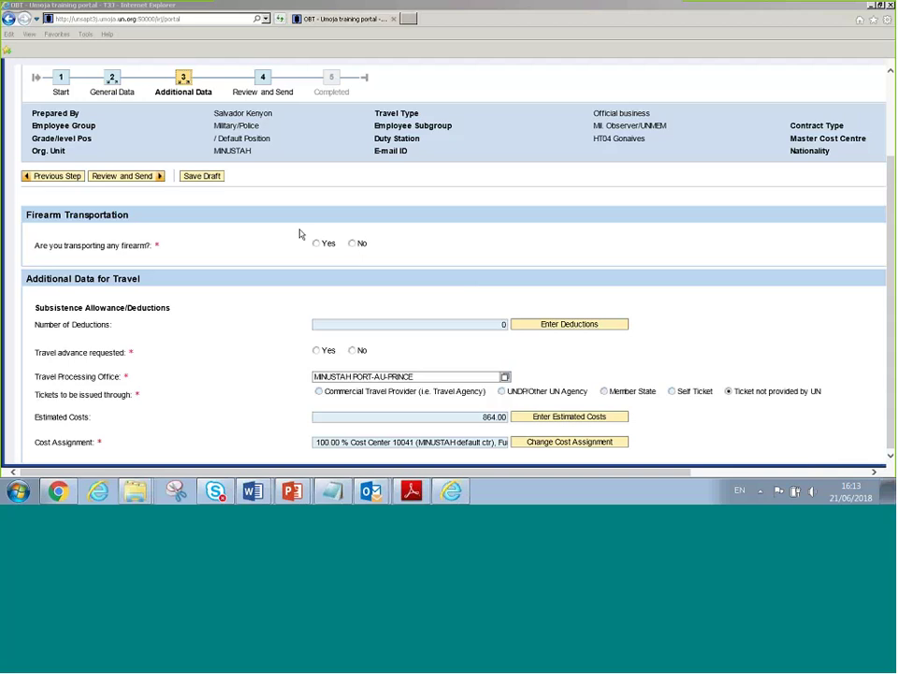
{"action": "left_click", "coordinate": [352, 244]}
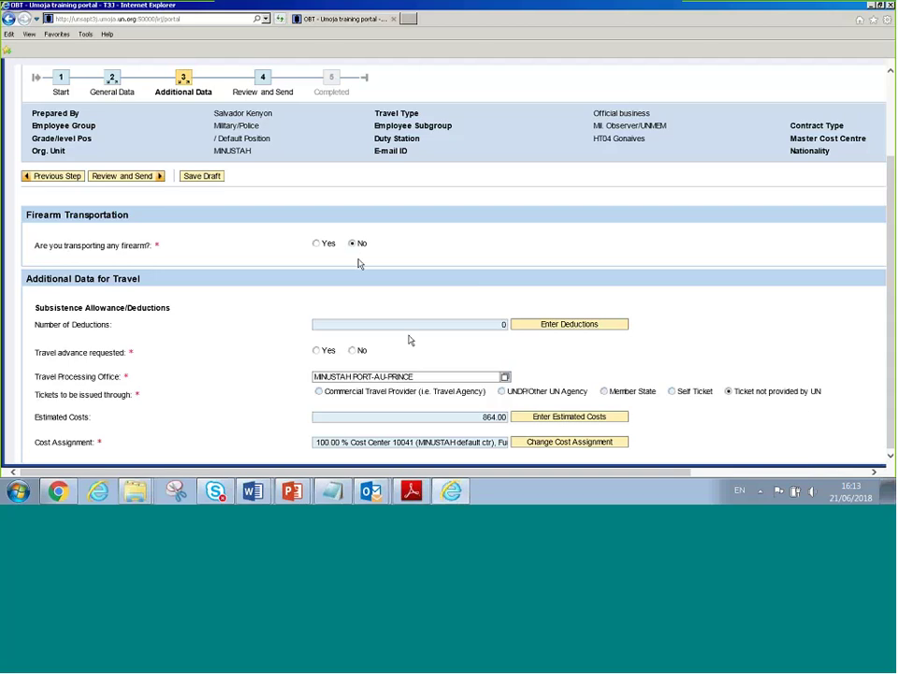
{"action": "left_click", "coordinate": [353, 350]}
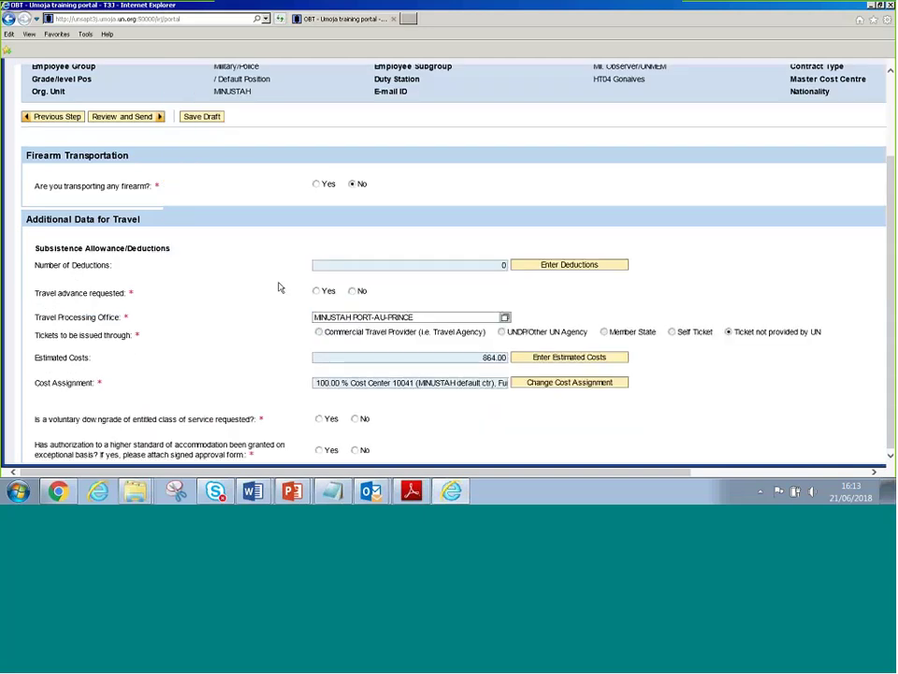
{"action": "left_click_drag", "start_coordinate": [33, 290], "coordinate": [137, 294]}
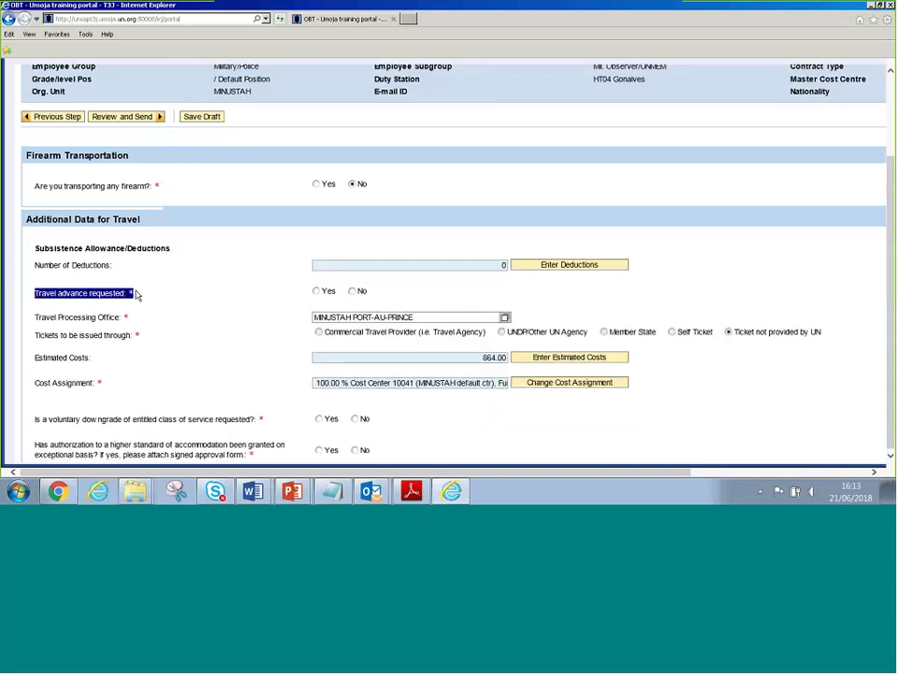
{"action": "left_click", "coordinate": [317, 292]}
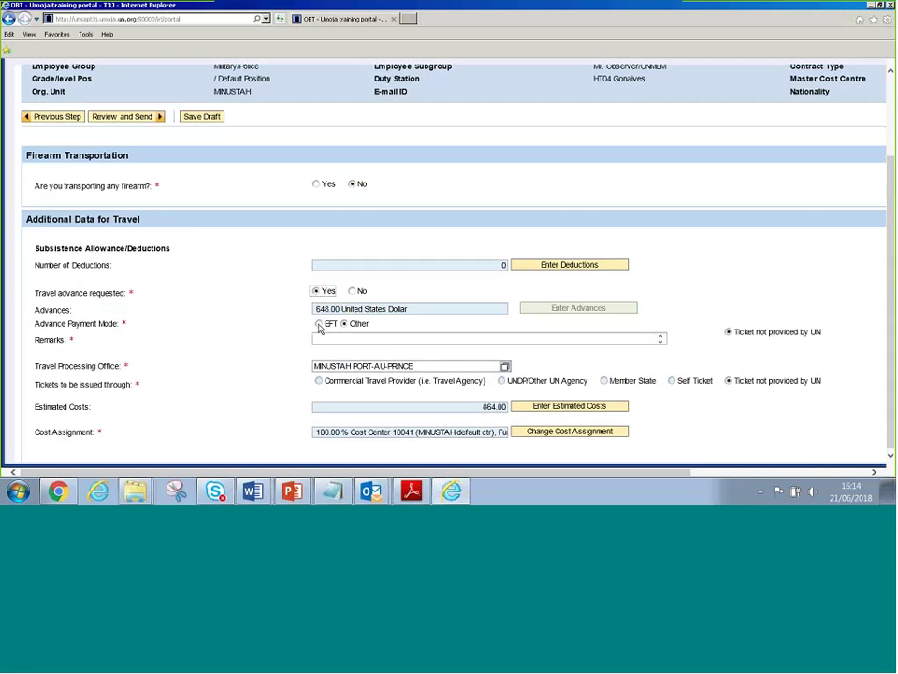
{"action": "left_click", "coordinate": [318, 324]}
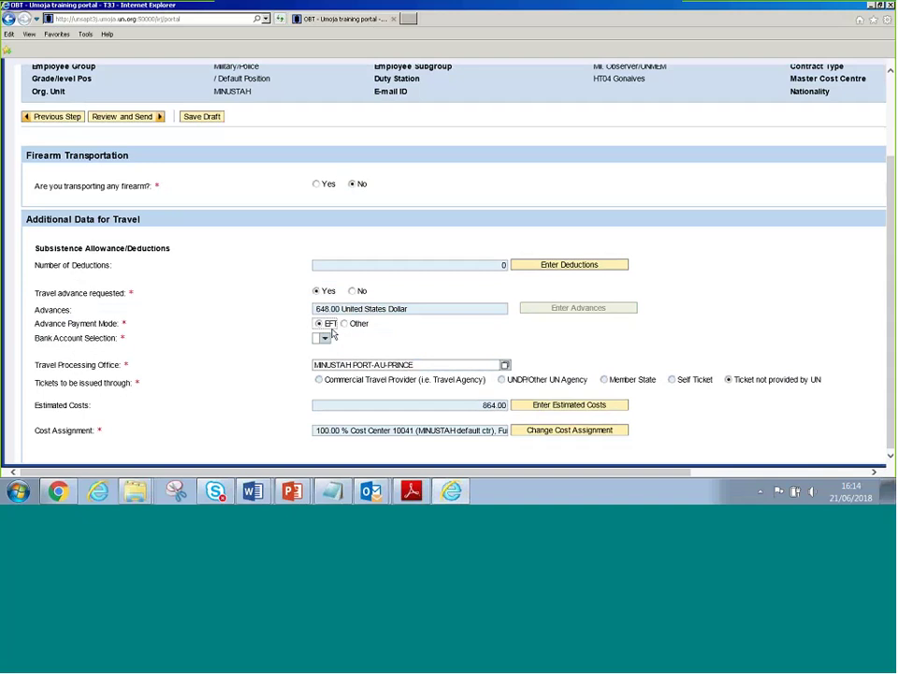
Change the advance payment mode to Other with the remark 'Cash'
{"action": "left_click", "coordinate": [325, 339]}
{"action": "left_click", "coordinate": [331, 345]}
{"action": "left_click", "coordinate": [344, 324]}
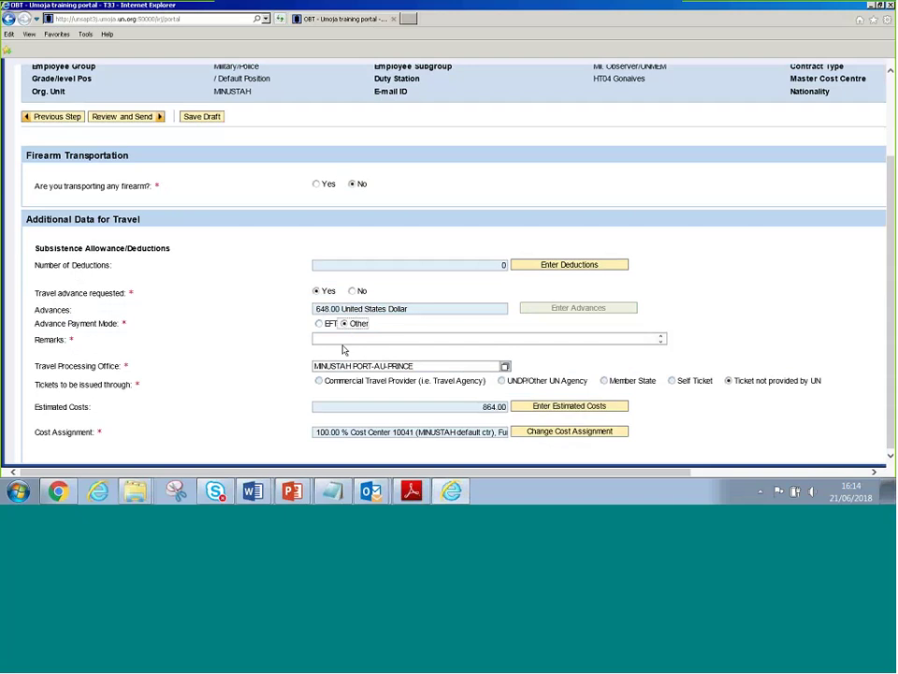
{"action": "left_click", "coordinate": [344, 339]}
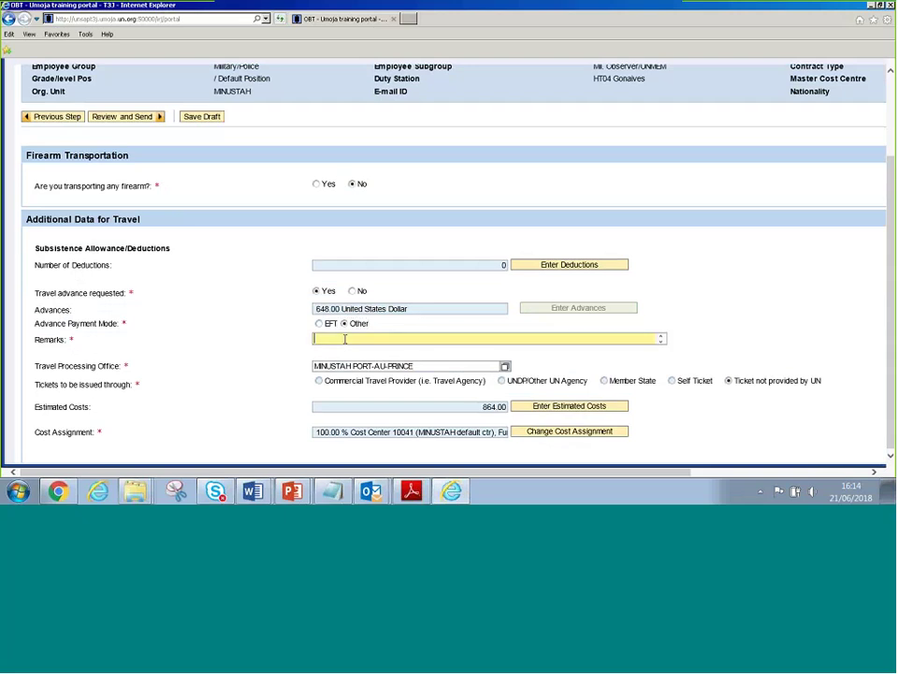
{"action": "type", "text": "Ca"}
{"action": "key", "text": "BackSpace"}
{"action": "key", "text": "BackSpace"}
{"action": "type", "text": "Paymaster"}
{"action": "double_click", "coordinate": [345, 340]}
{"action": "key", "text": "BackSpace"}
{"action": "type", "text": "Cash"}
{"action": "left_click", "coordinate": [458, 364]}
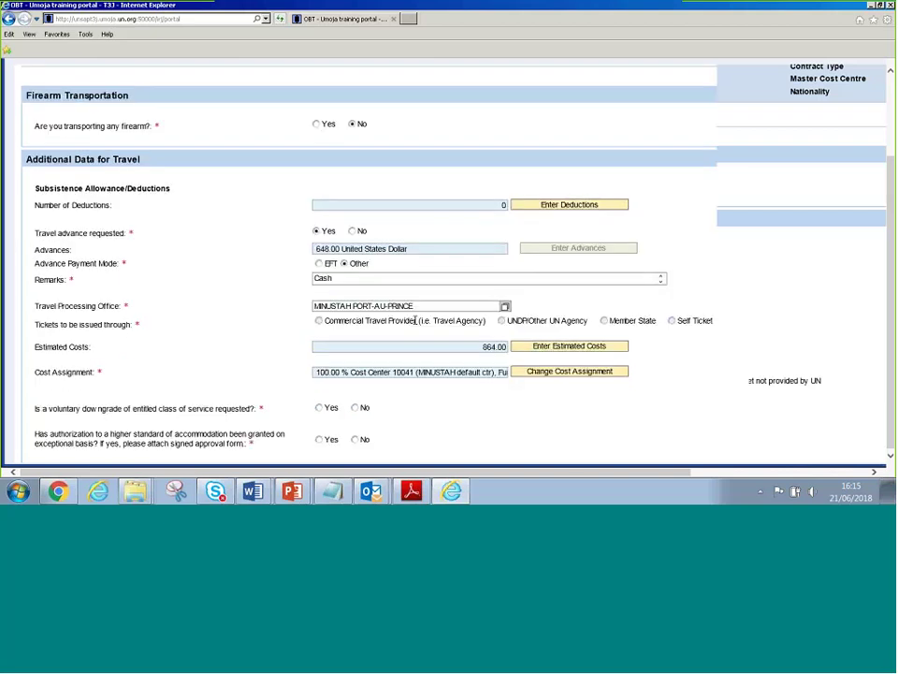
Check the 648.00 advance amount against the 864.00 estimated costs
{"action": "left_click", "coordinate": [321, 260]}
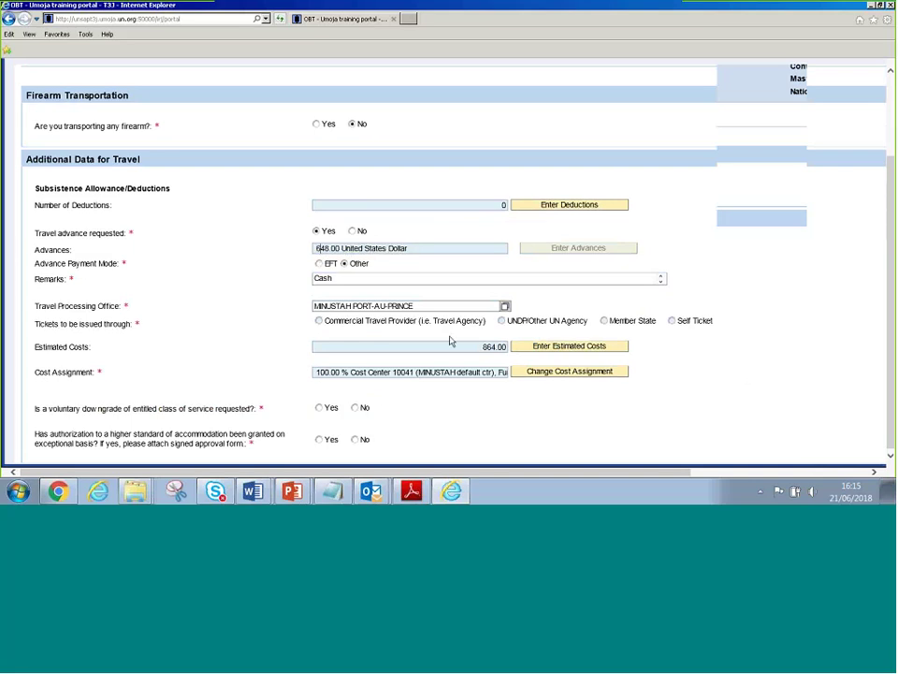
{"action": "double_click", "coordinate": [508, 347]}
{"action": "left_click_drag", "start_coordinate": [318, 252], "coordinate": [439, 263]}
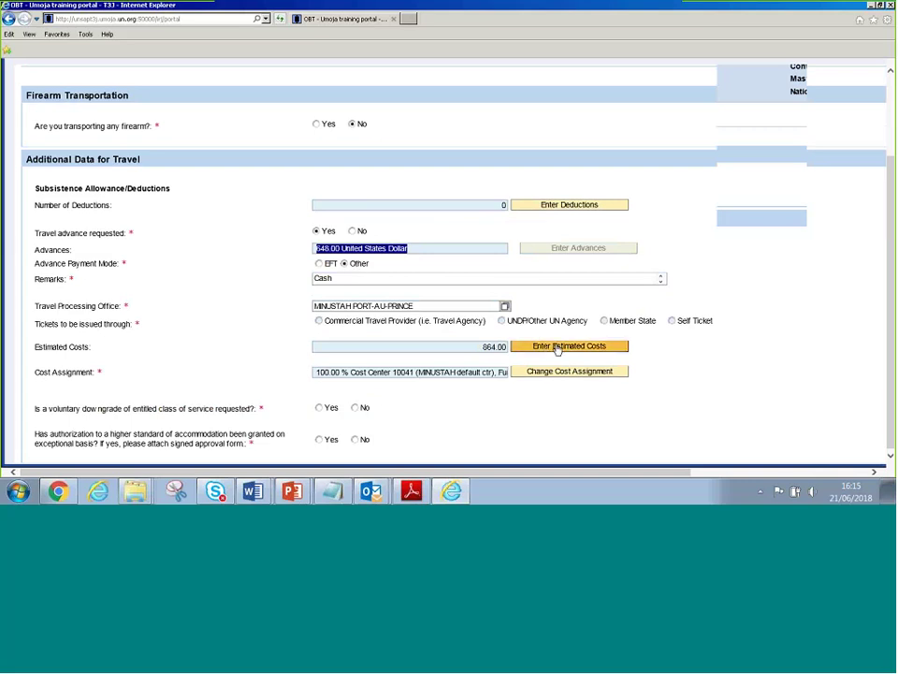
{"action": "left_click", "coordinate": [568, 348]}
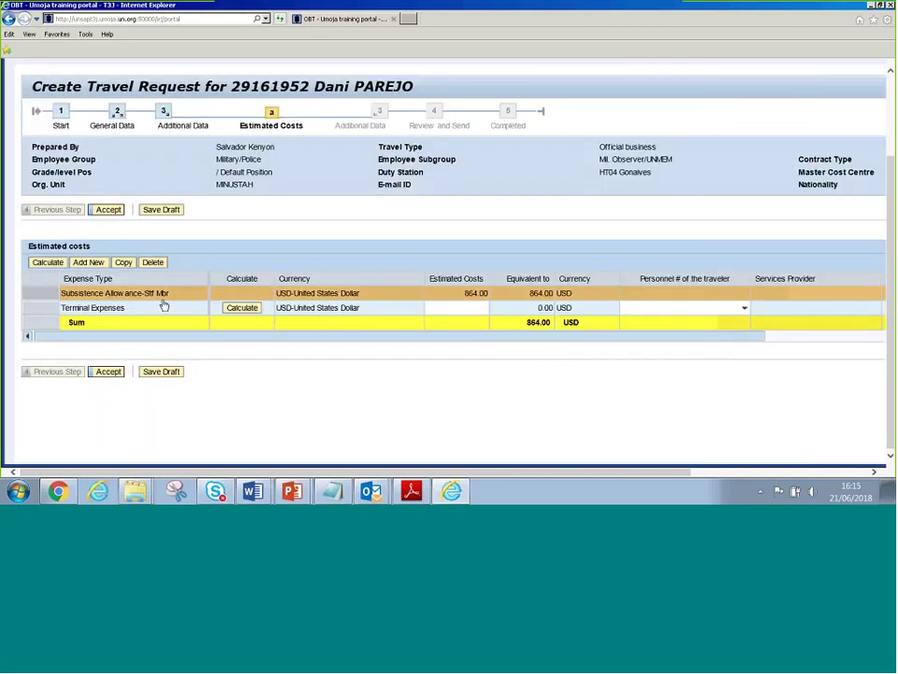
{"action": "left_click", "coordinate": [175, 296]}
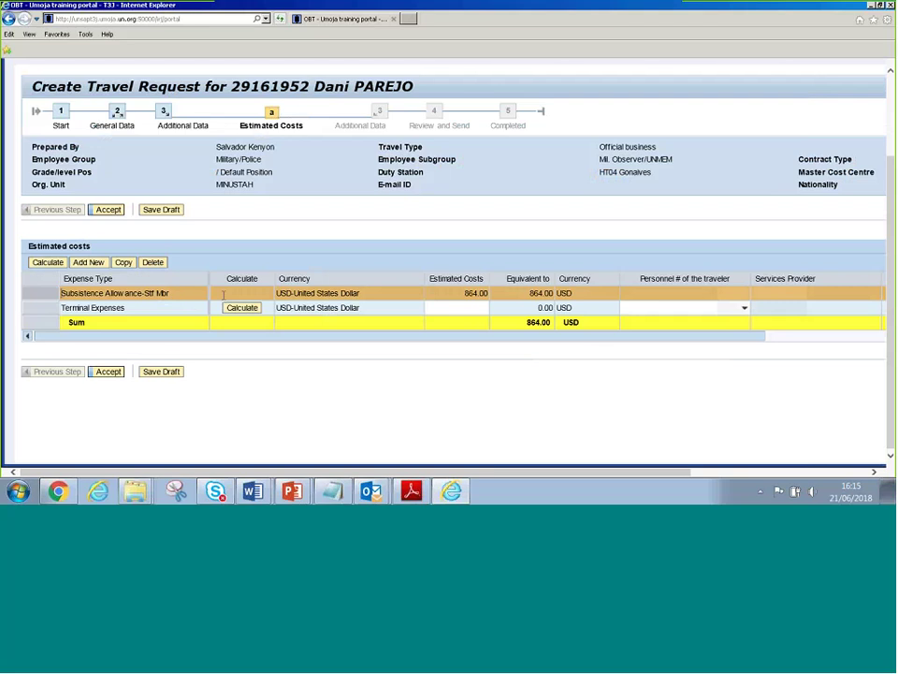
{"action": "double_click", "coordinate": [460, 293]}
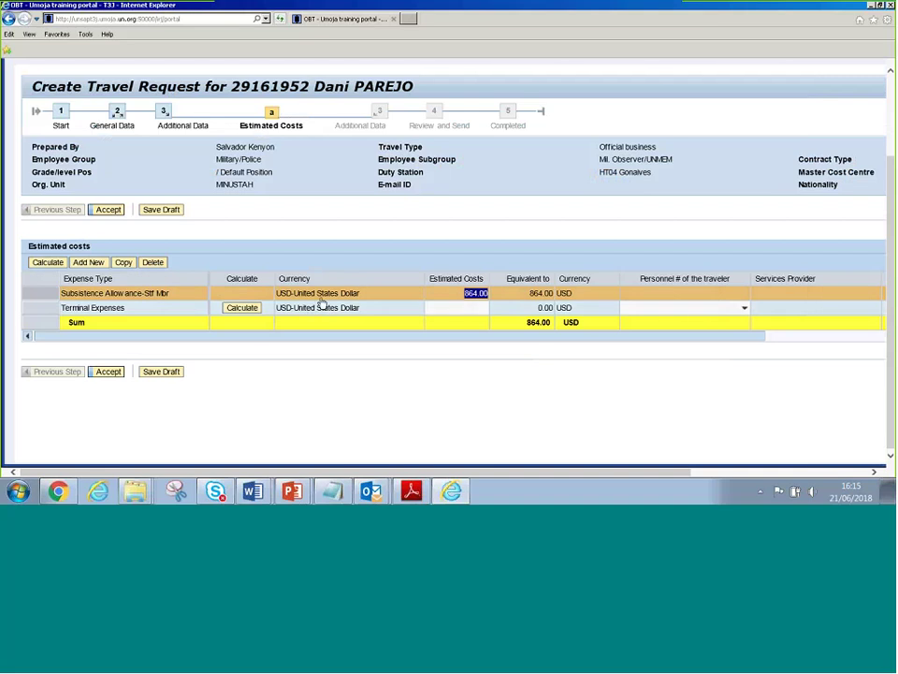
{"action": "left_click", "coordinate": [107, 210]}
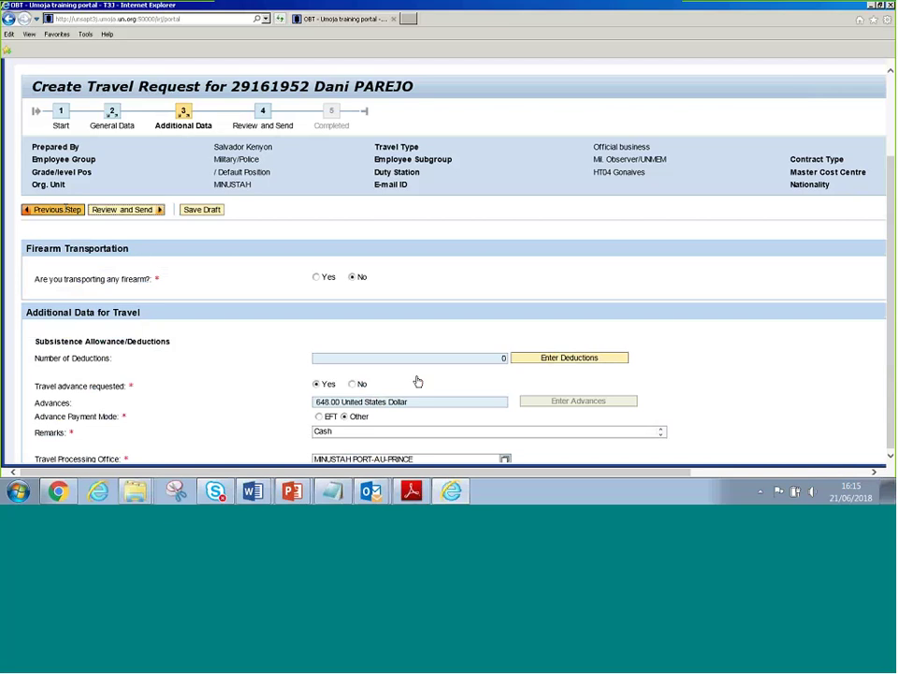
Step back from Additional Data to General Data and scroll to the itinerary details
{"action": "scroll", "coordinate": [414, 379], "scroll_direction": "down", "scroll_amount": 1}
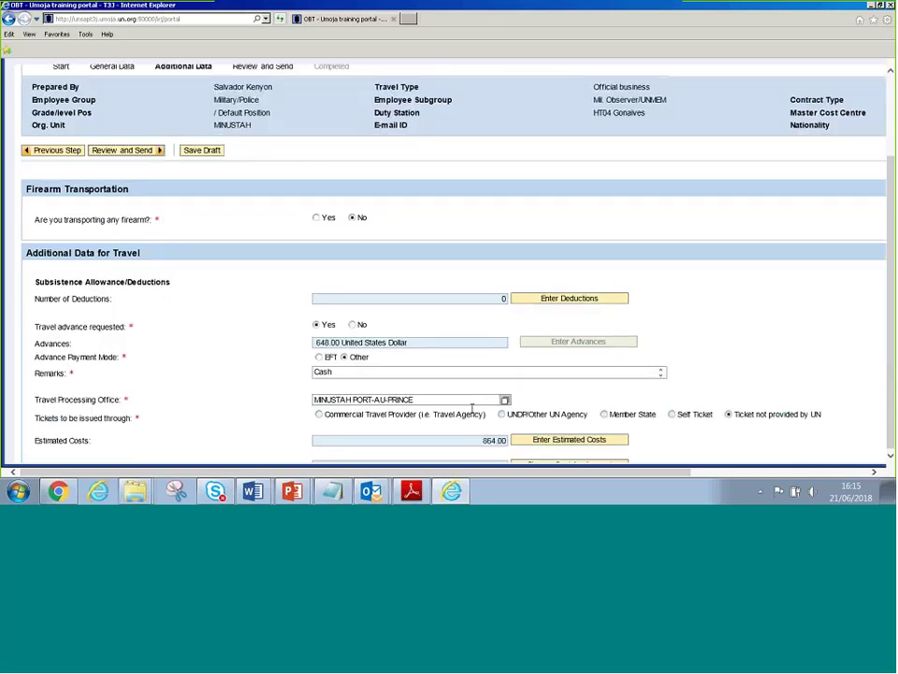
{"action": "left_click", "coordinate": [59, 151]}
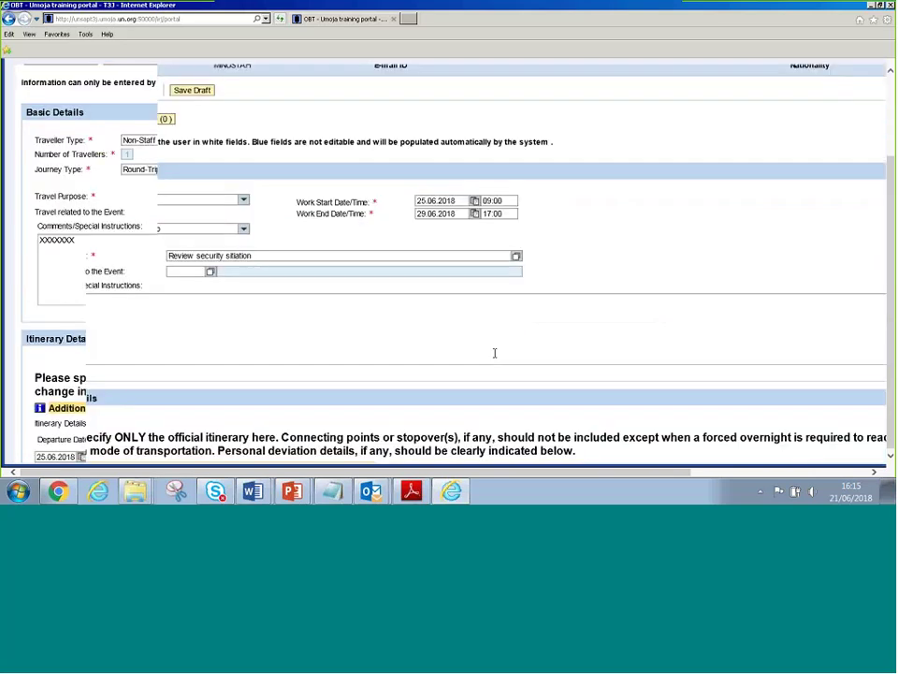
{"action": "scroll", "coordinate": [495, 353], "scroll_direction": "down", "scroll_amount": 3}
Switch row 1 subsistence to 4 MSA-Adequate Std Accom, bringing estimated costs to 432.00
{"action": "left_click", "coordinate": [620, 341]}
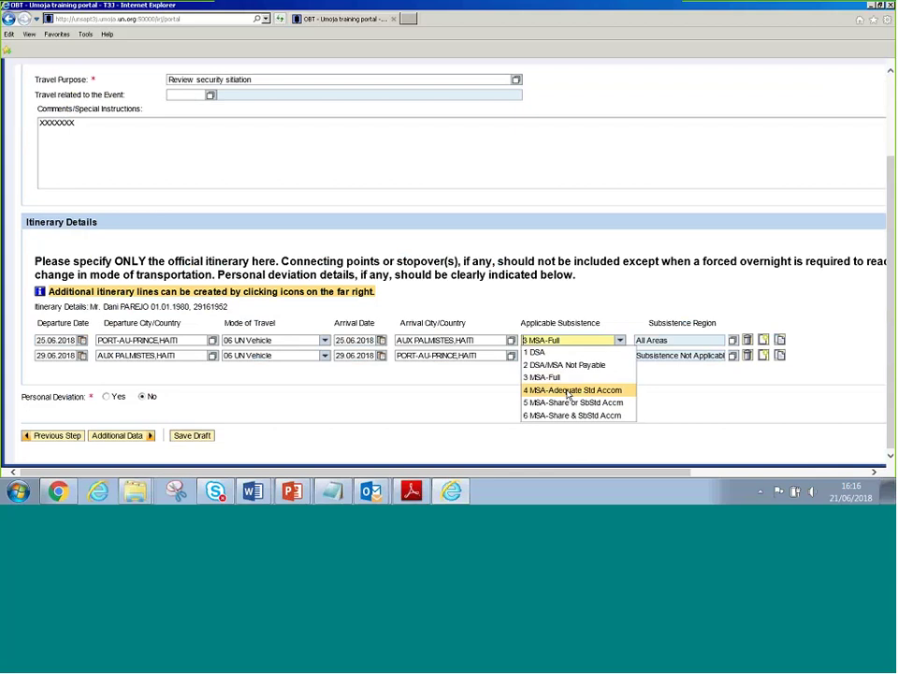
{"action": "left_click", "coordinate": [567, 391]}
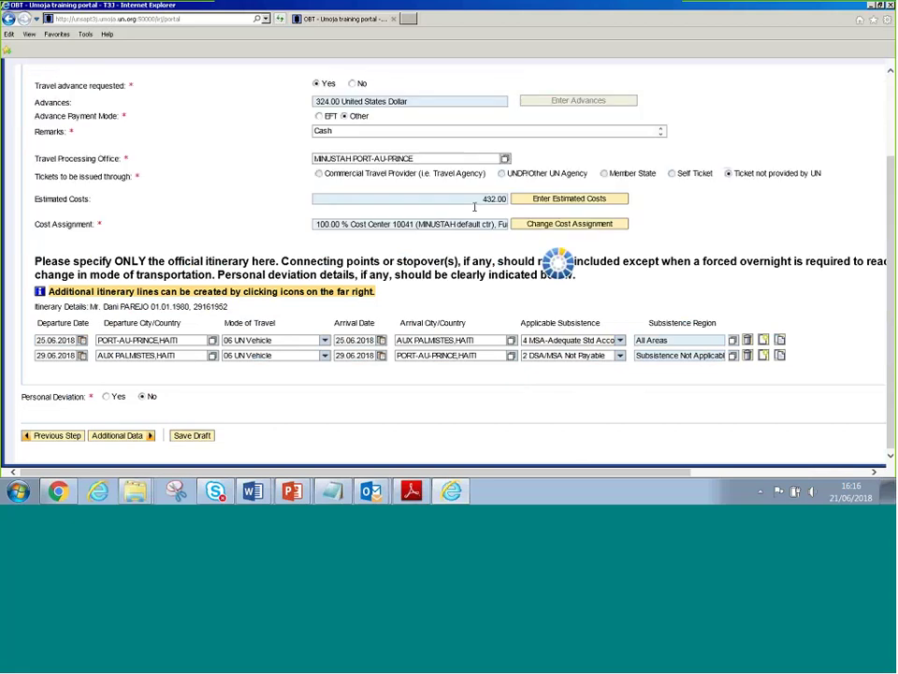
{"action": "left_click_drag", "start_coordinate": [475, 207], "coordinate": [514, 204]}
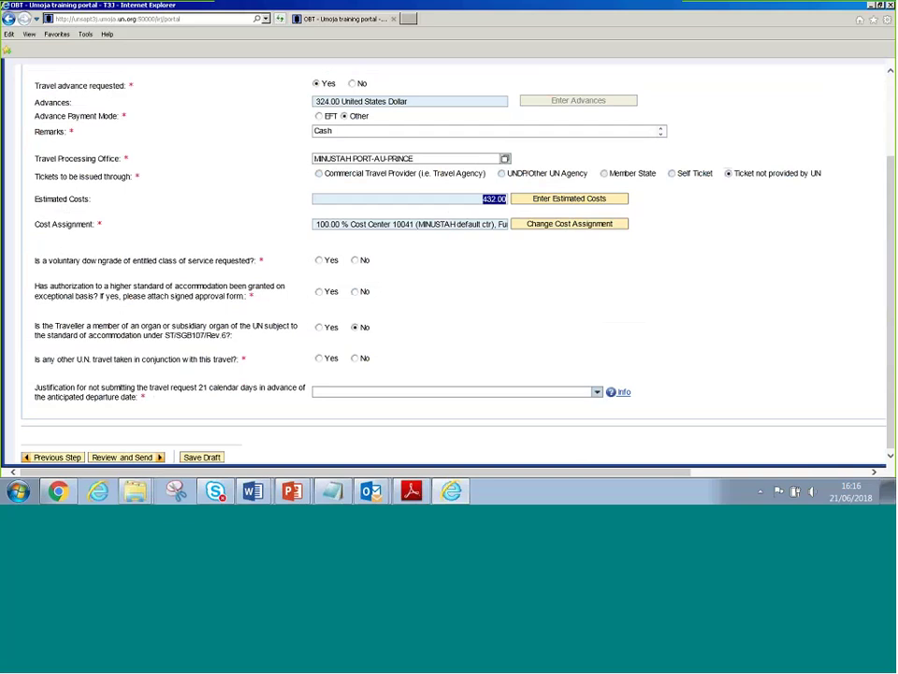
{"action": "left_click", "coordinate": [481, 202]}
{"action": "double_click", "coordinate": [481, 202]}
{"action": "triple_click", "coordinate": [346, 101]}
{"action": "left_click", "coordinate": [889, 409]}
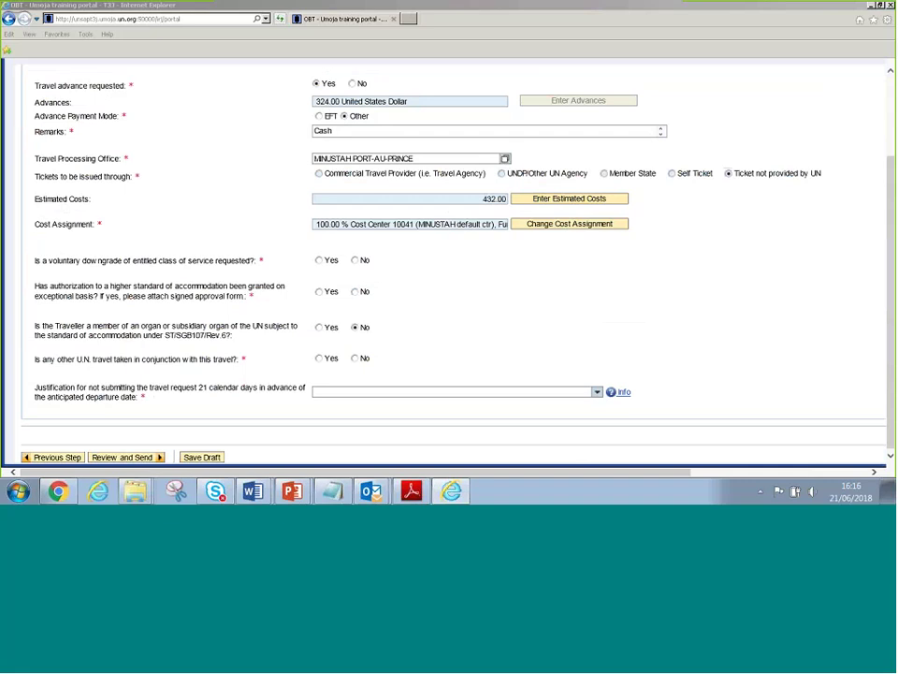
{"action": "key", "text": "Tab"}
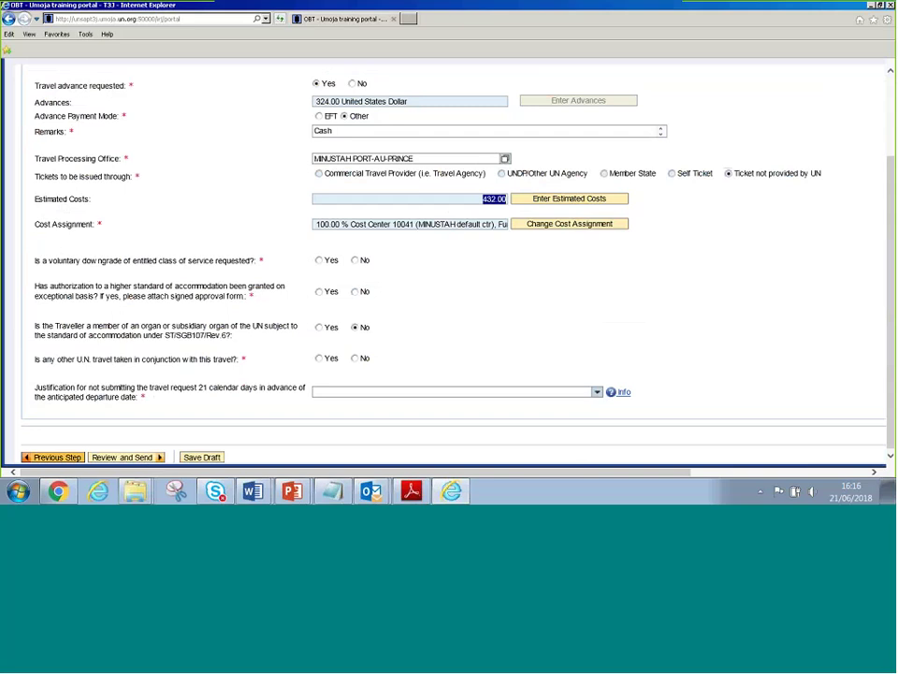
Back on the itinerary, switch the first leg's subsistence from 5 MSA-Share or SbStd Accom to 6 MSA-Share & SbStd Accm, bringing estimated costs to 756.00
{"action": "left_click", "coordinate": [56, 457]}
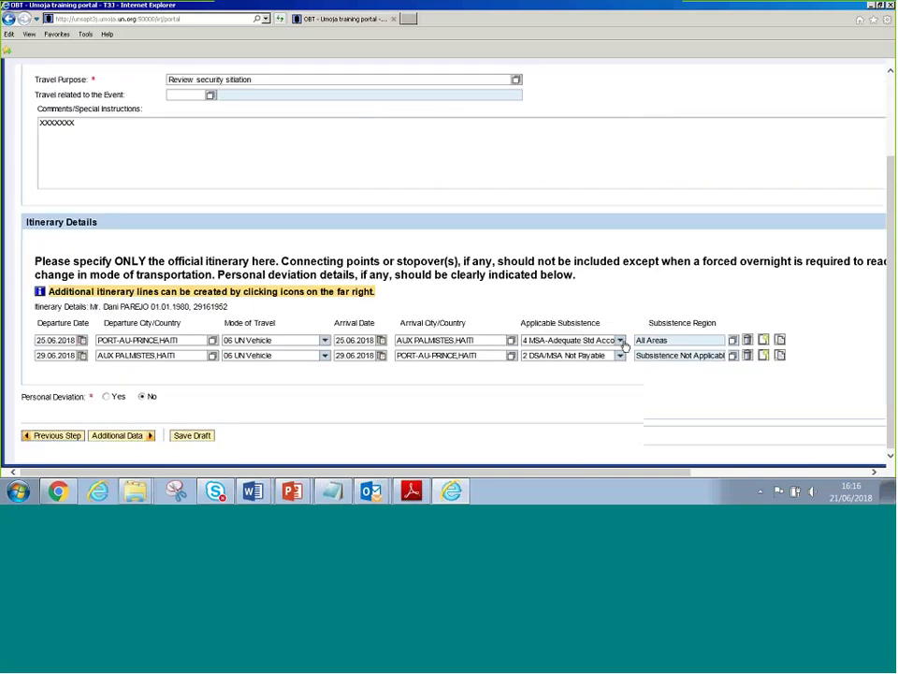
{"action": "left_click", "coordinate": [620, 341]}
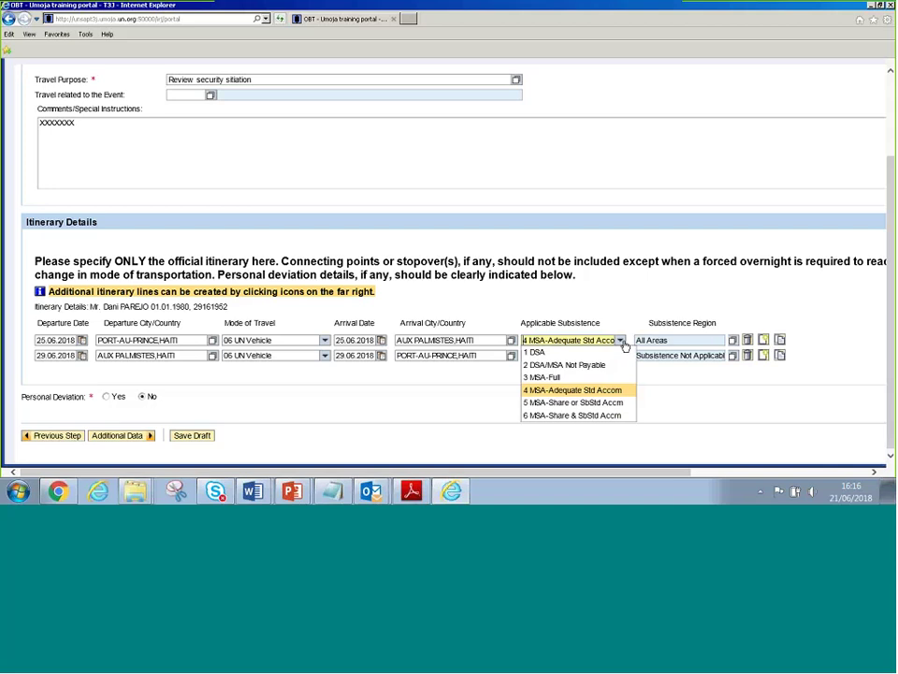
{"action": "left_click", "coordinate": [618, 404]}
{"action": "left_click", "coordinate": [620, 340]}
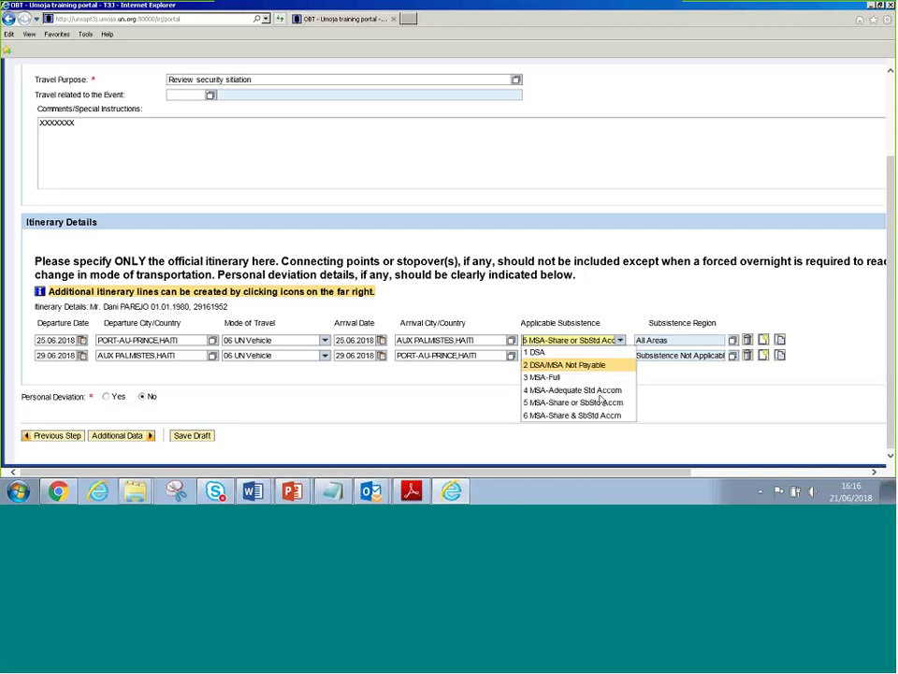
{"action": "left_click", "coordinate": [597, 415]}
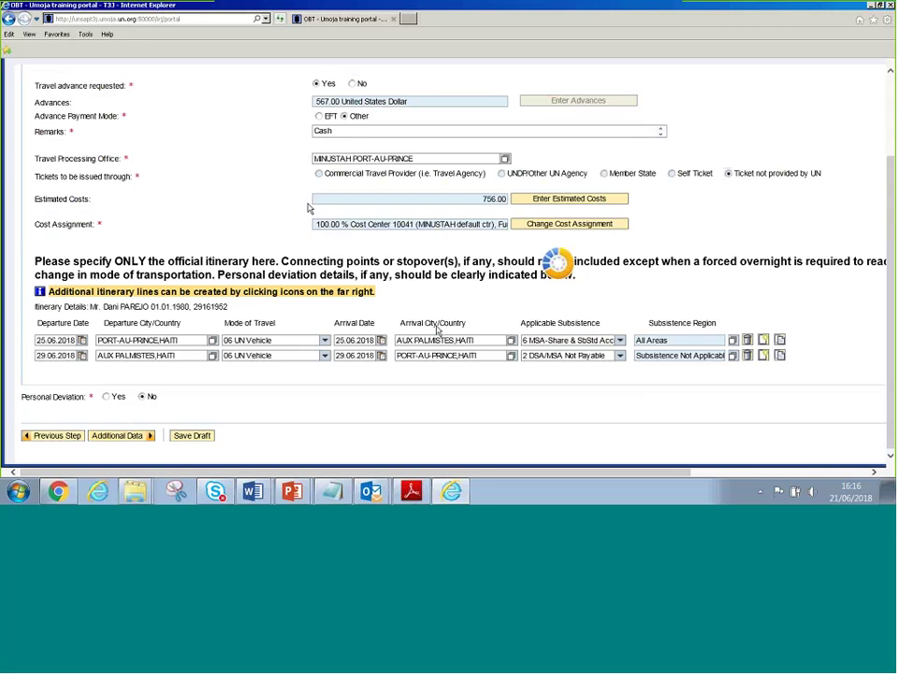
{"action": "left_click_drag", "start_coordinate": [315, 200], "coordinate": [512, 202]}
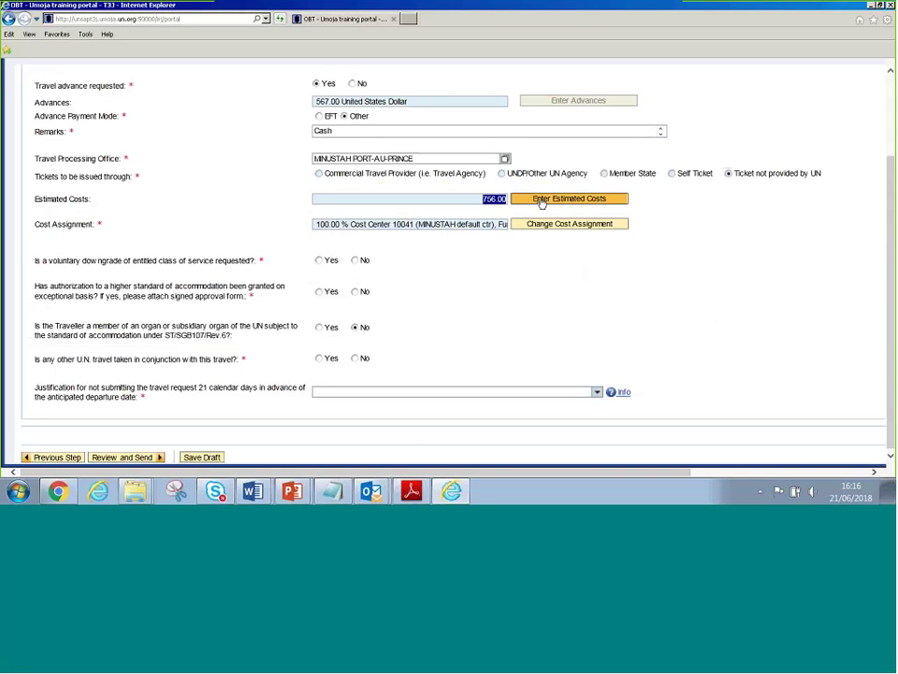
Add a blank estimated-cost line and dismiss the expense type list unchosen, keeping the 756.00 total
{"action": "left_click", "coordinate": [541, 202]}
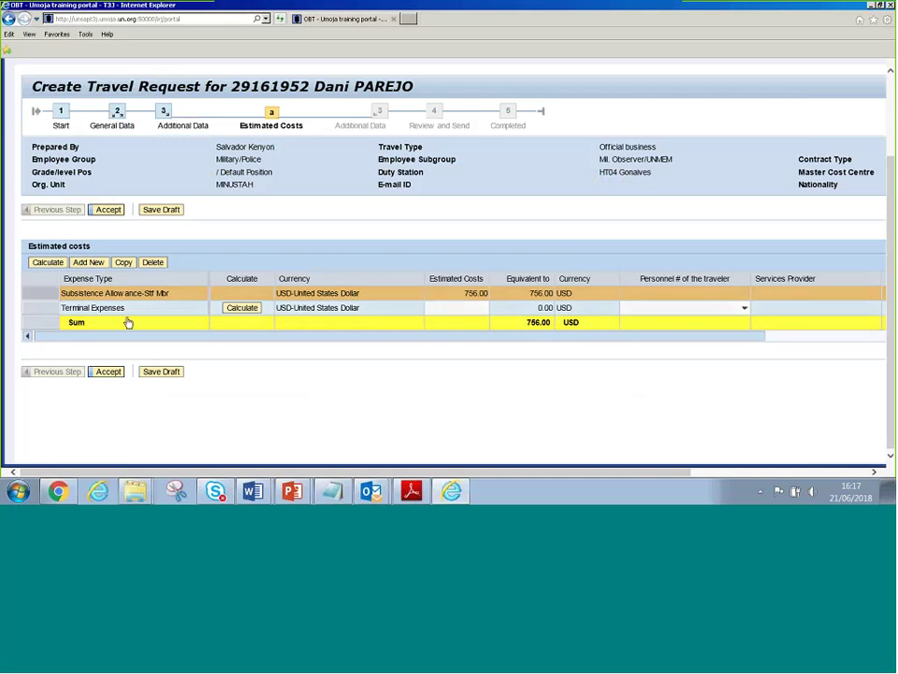
{"action": "left_click", "coordinate": [90, 263]}
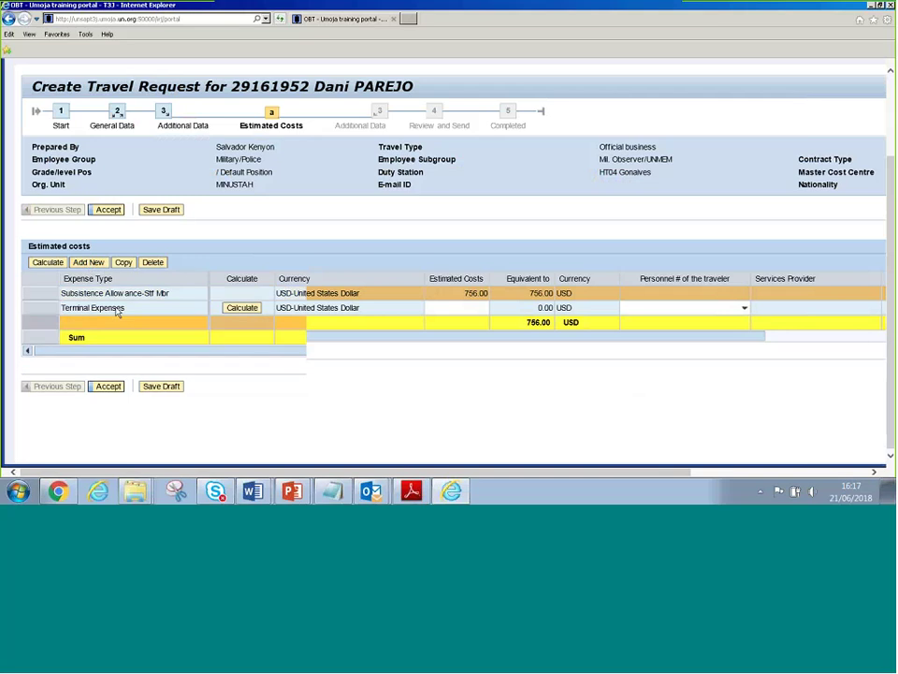
{"action": "left_click", "coordinate": [206, 321]}
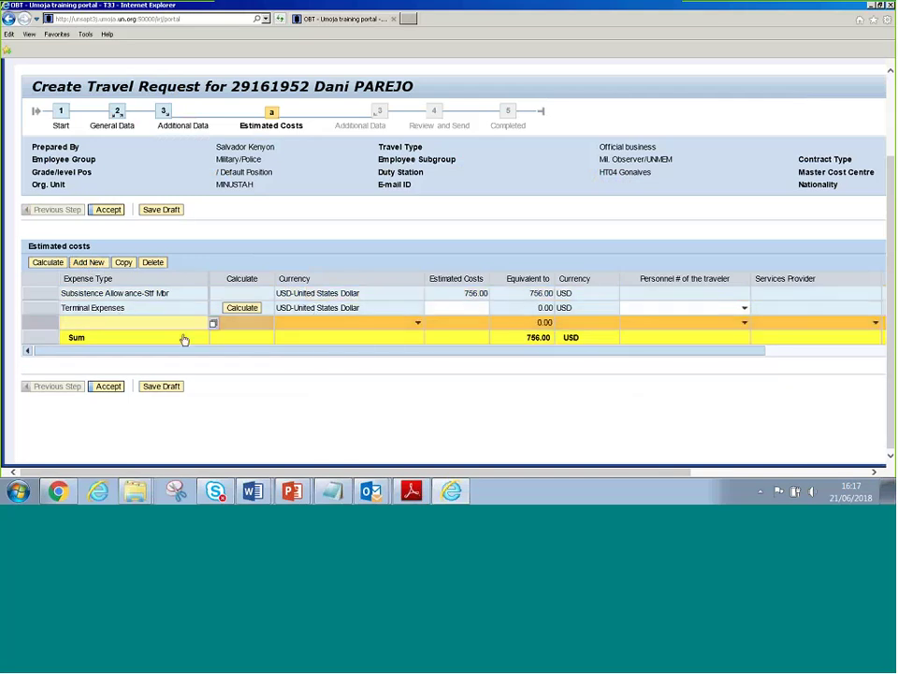
{"action": "left_click", "coordinate": [212, 323]}
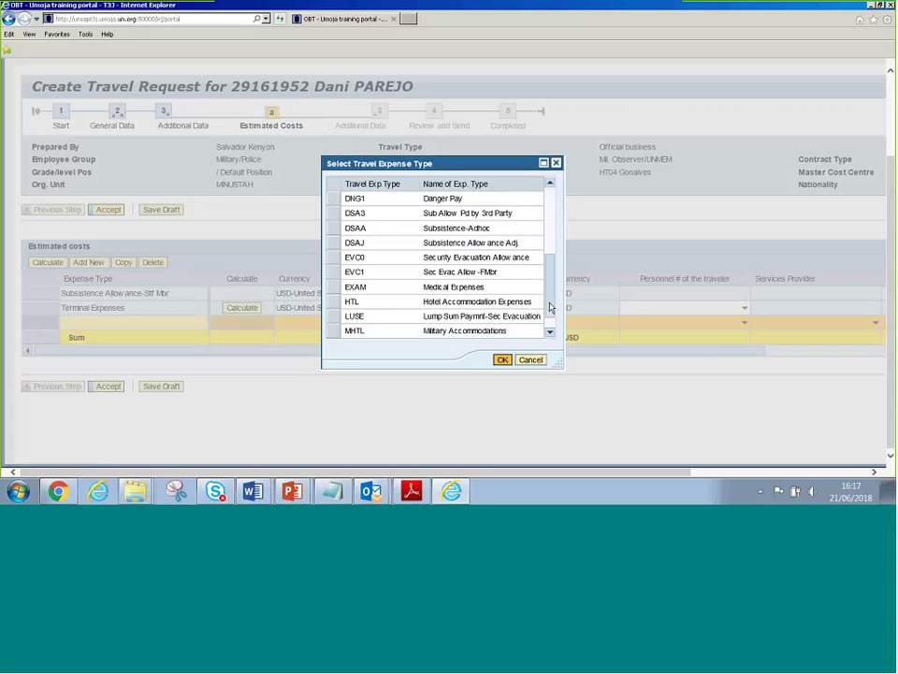
{"action": "left_click", "coordinate": [550, 307]}
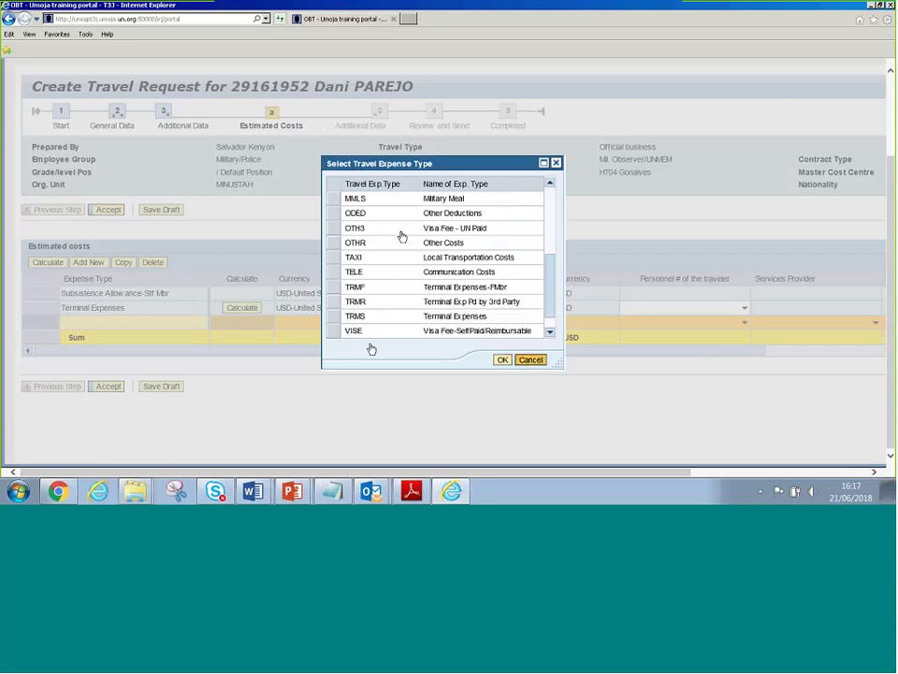
{"action": "key", "text": "Escape"}
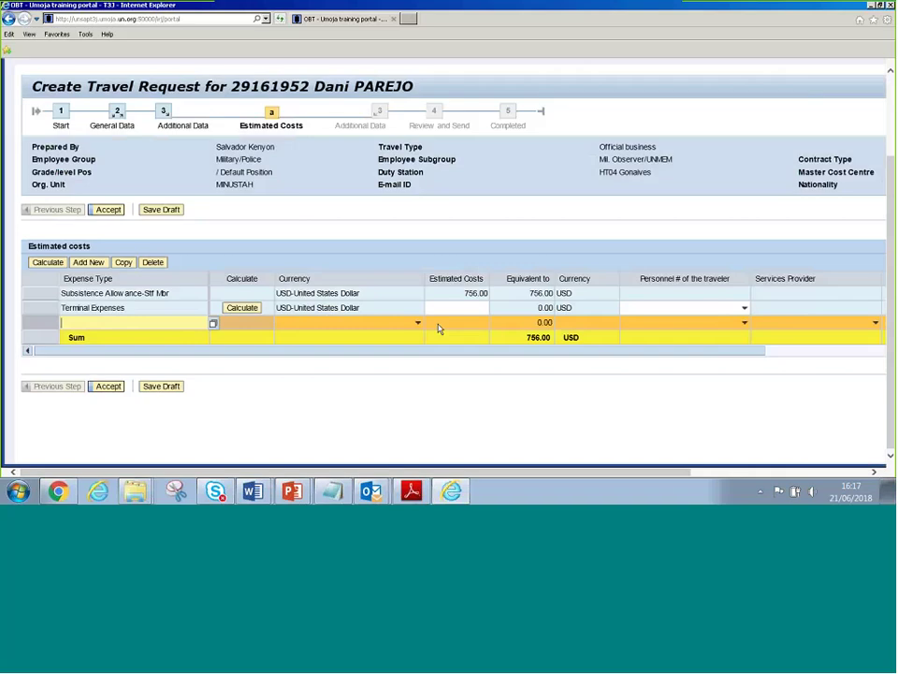
{"action": "left_click", "coordinate": [445, 321]}
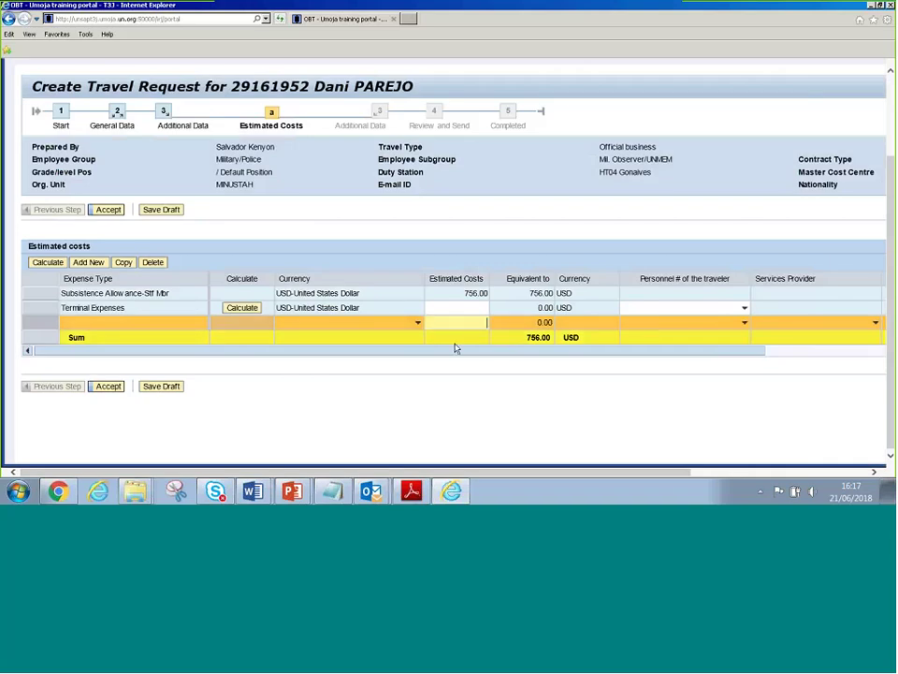
On the additional data step, check the cost assignment charged to cost center 10041
{"action": "left_click", "coordinate": [108, 209]}
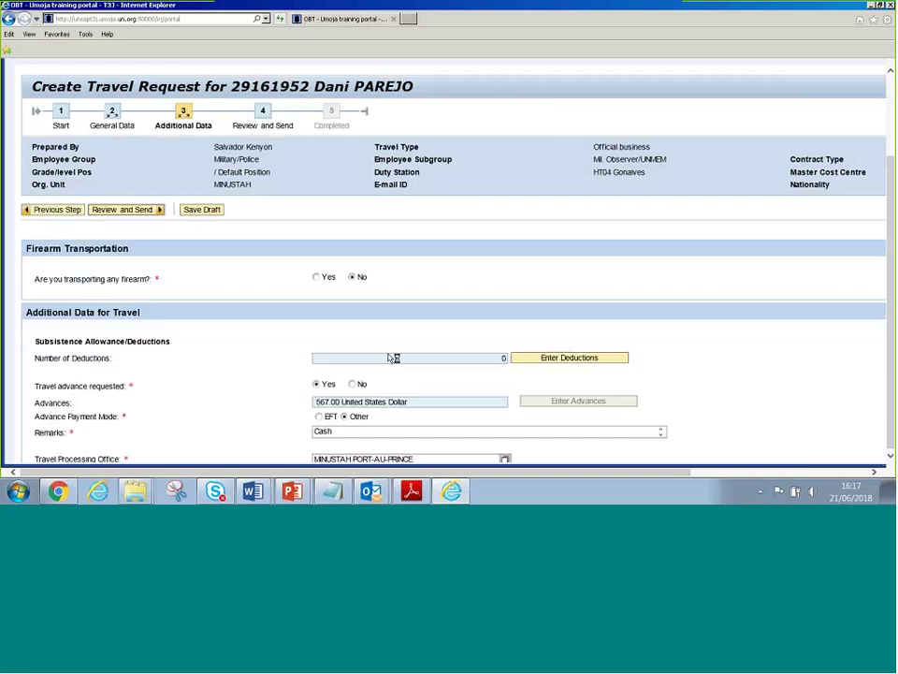
{"action": "scroll", "coordinate": [405, 375], "scroll_direction": "down", "scroll_amount": 4}
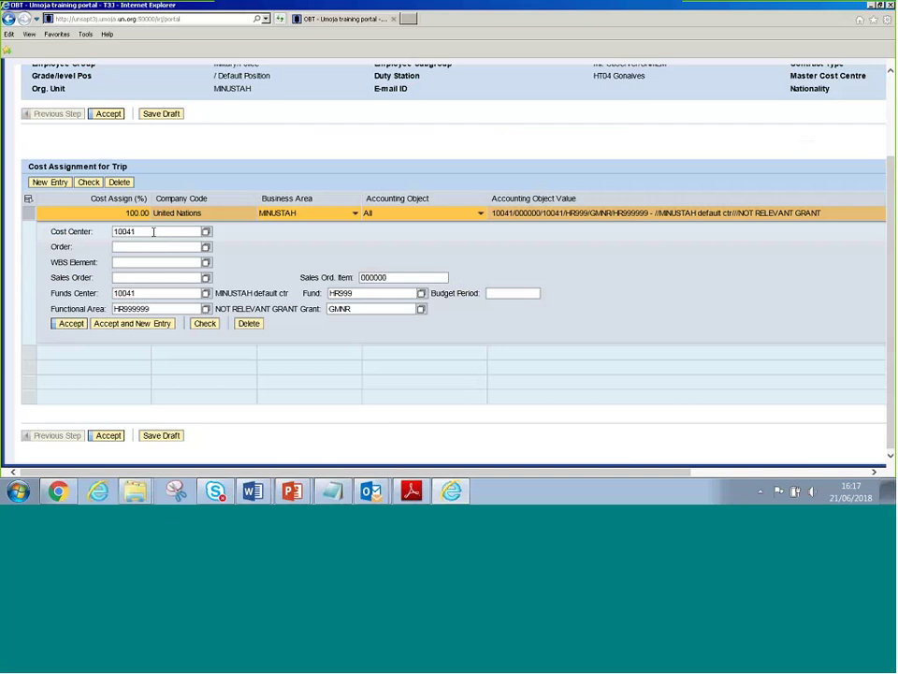
{"action": "double_click", "coordinate": [154, 231]}
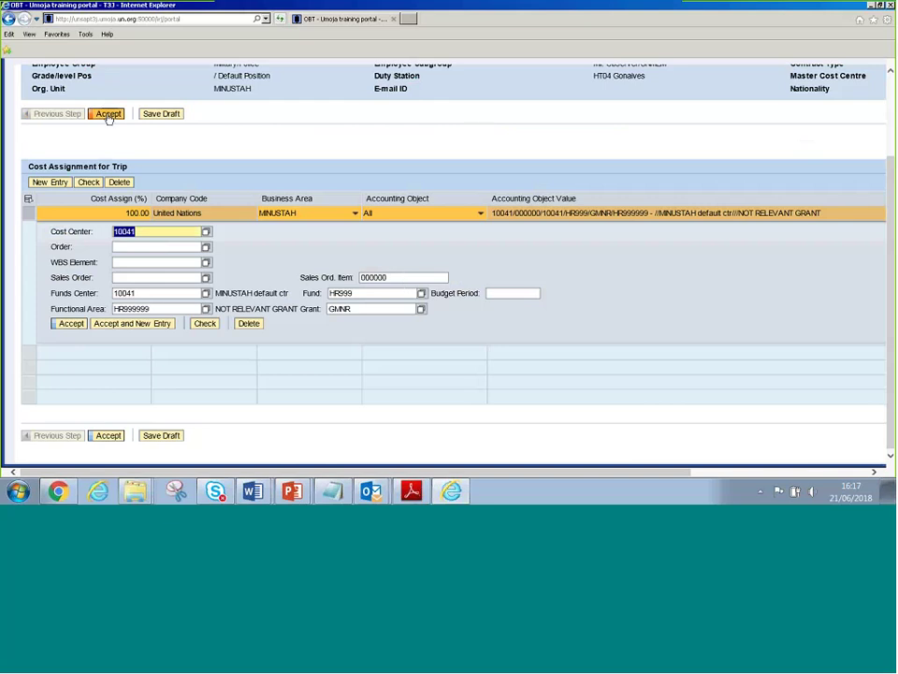
{"action": "left_click", "coordinate": [108, 115]}
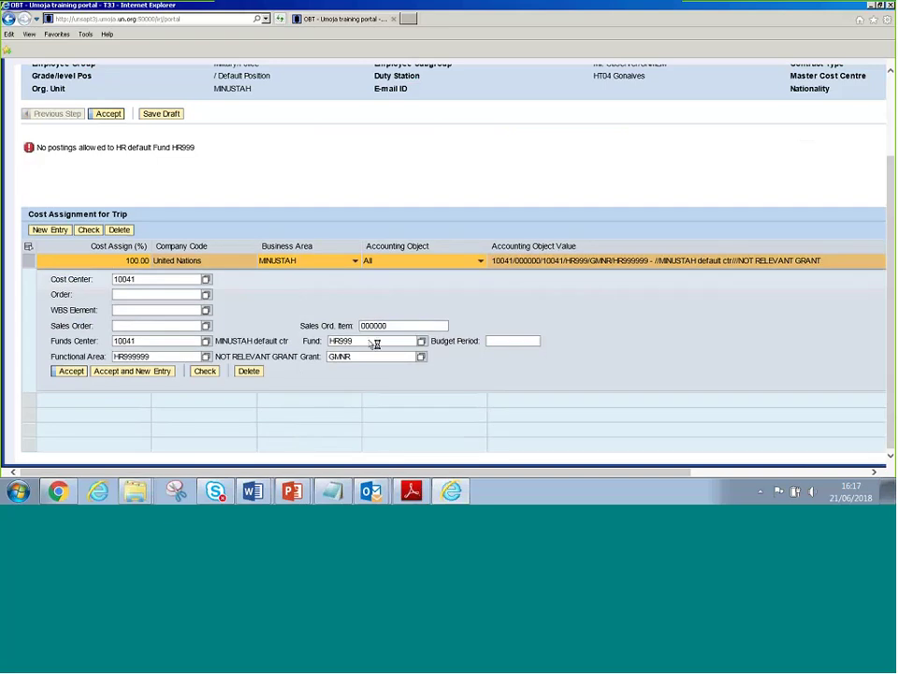
Replace fund HR999 with 20HSA, clear Functional Area and Grant, and recheck the assignment
{"action": "left_click_drag", "start_coordinate": [377, 344], "coordinate": [246, 345]}
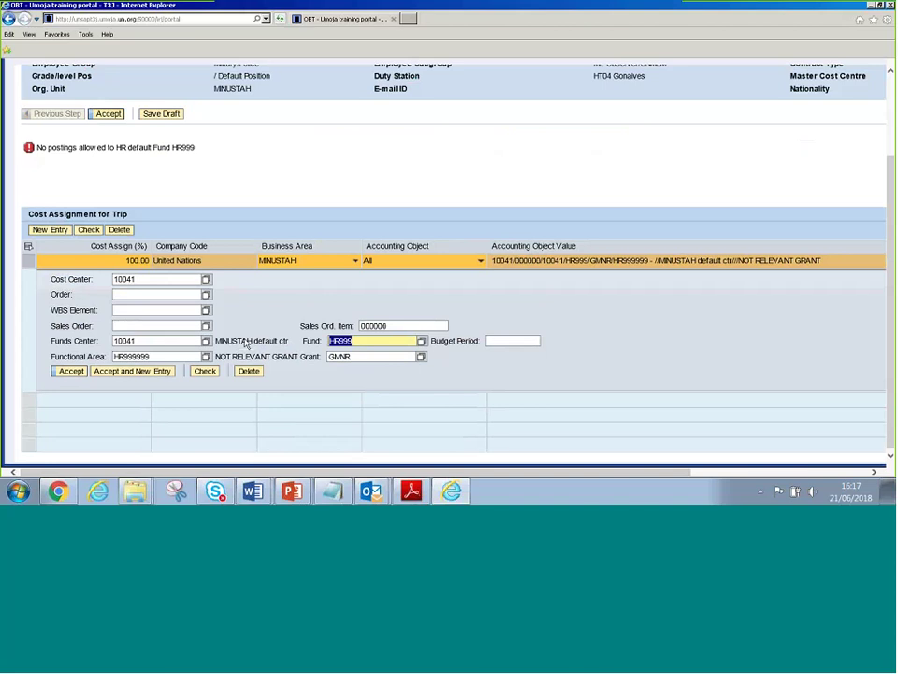
{"action": "type", "text": "20HSA"}
{"action": "key", "text": "Tab"}
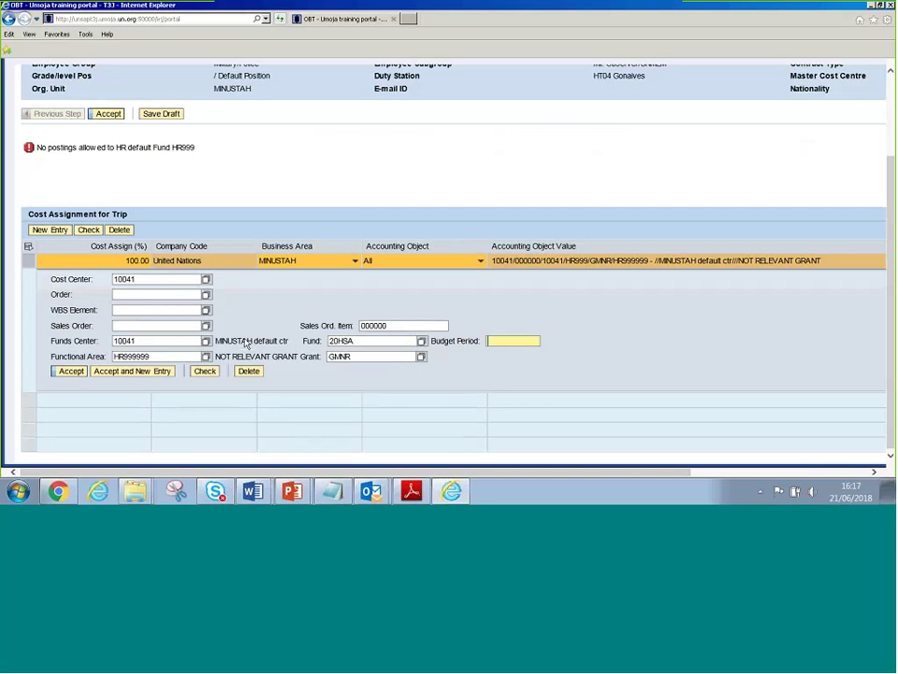
{"action": "key", "text": "Tab"}
{"action": "key", "text": "BackSpace"}
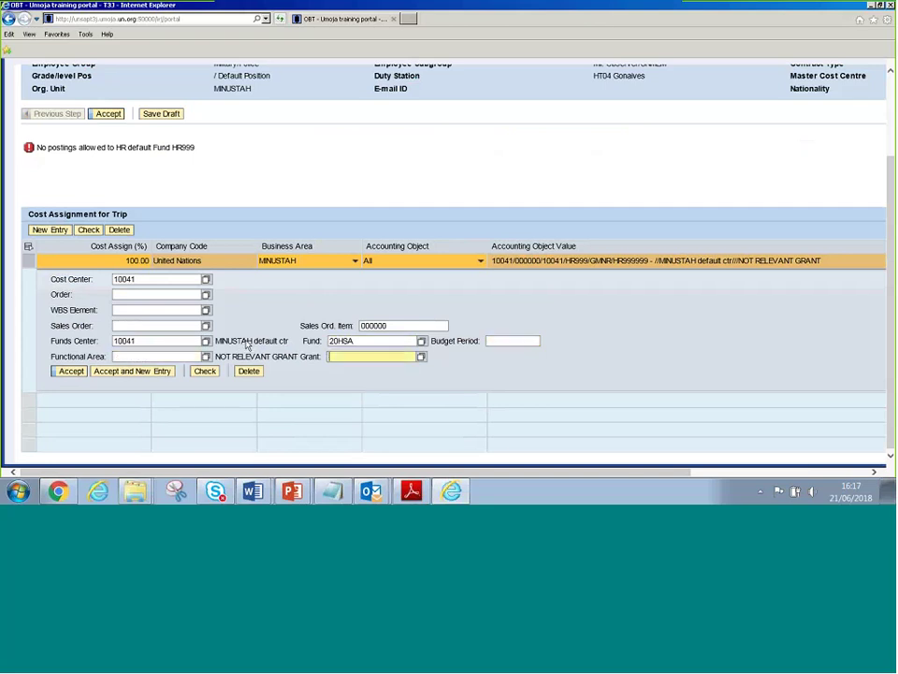
{"action": "left_click", "coordinate": [204, 371]}
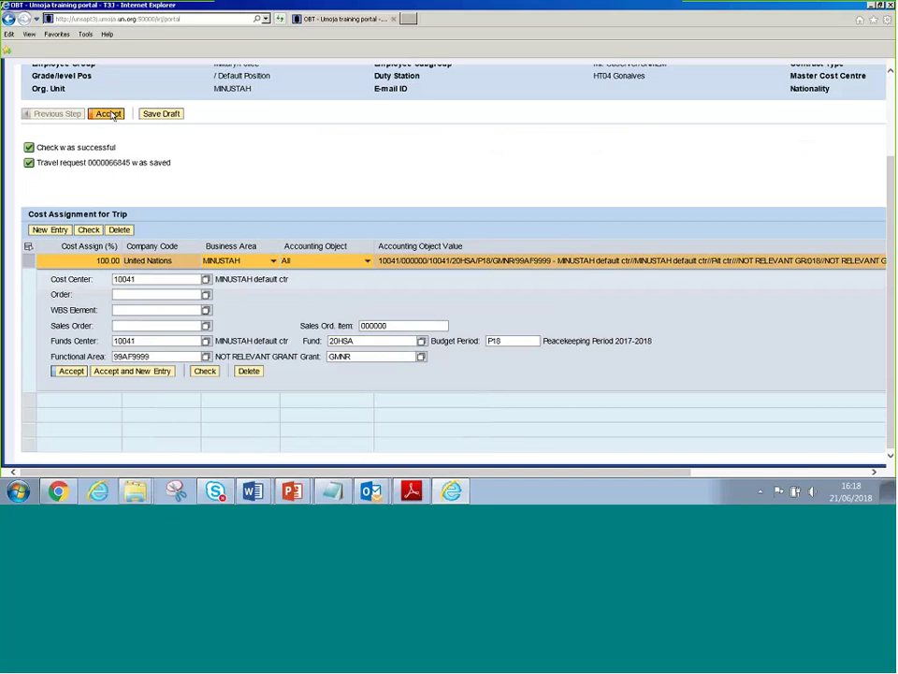
Accept the cost assignment and proceed to the Review and Send step
{"action": "left_click", "coordinate": [109, 113]}
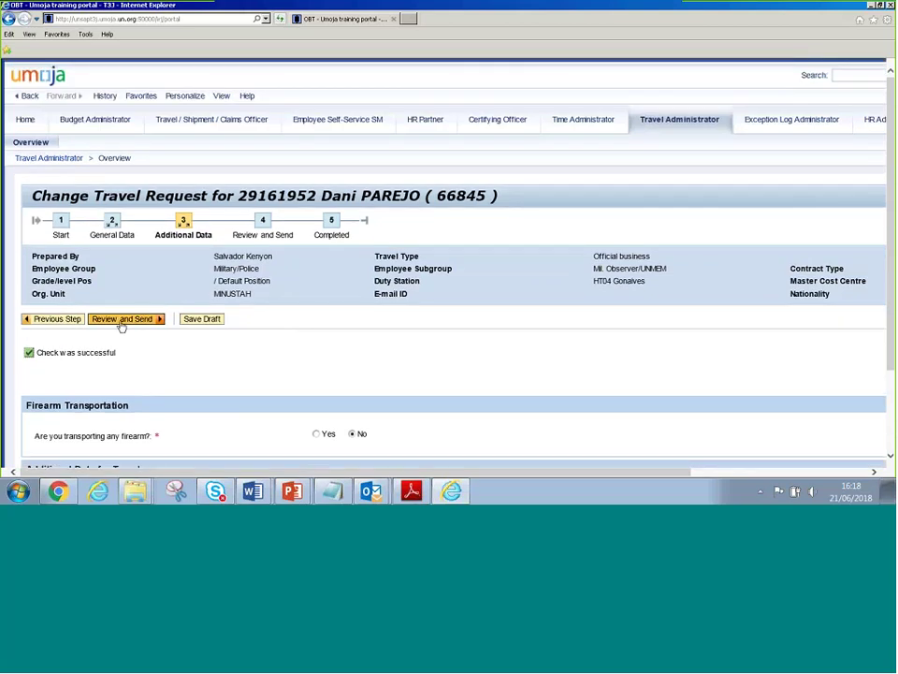
{"action": "left_click", "coordinate": [121, 319]}
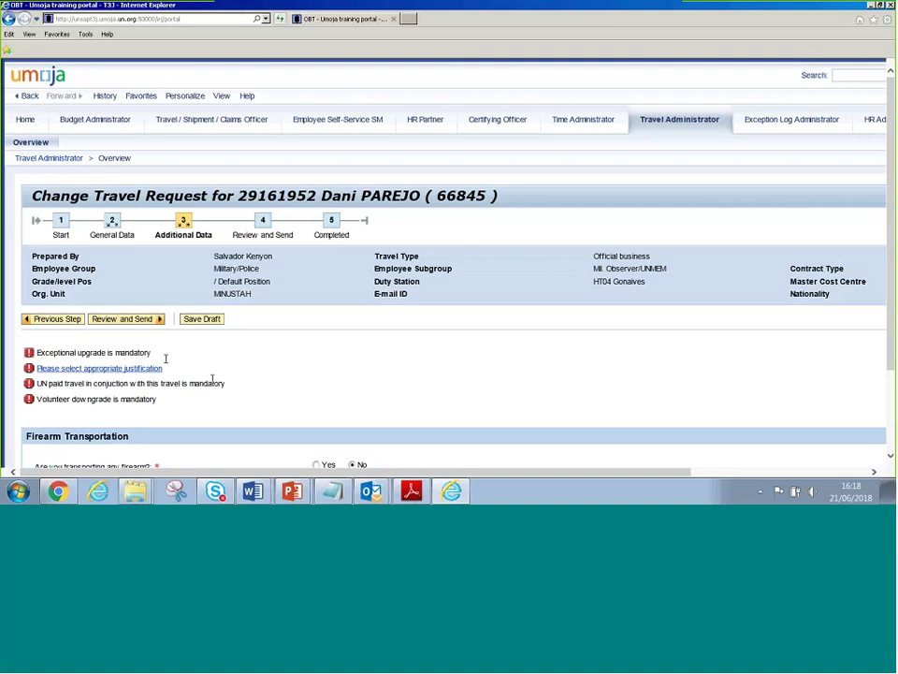
{"action": "scroll", "coordinate": [183, 381], "scroll_direction": "down", "scroll_amount": 5}
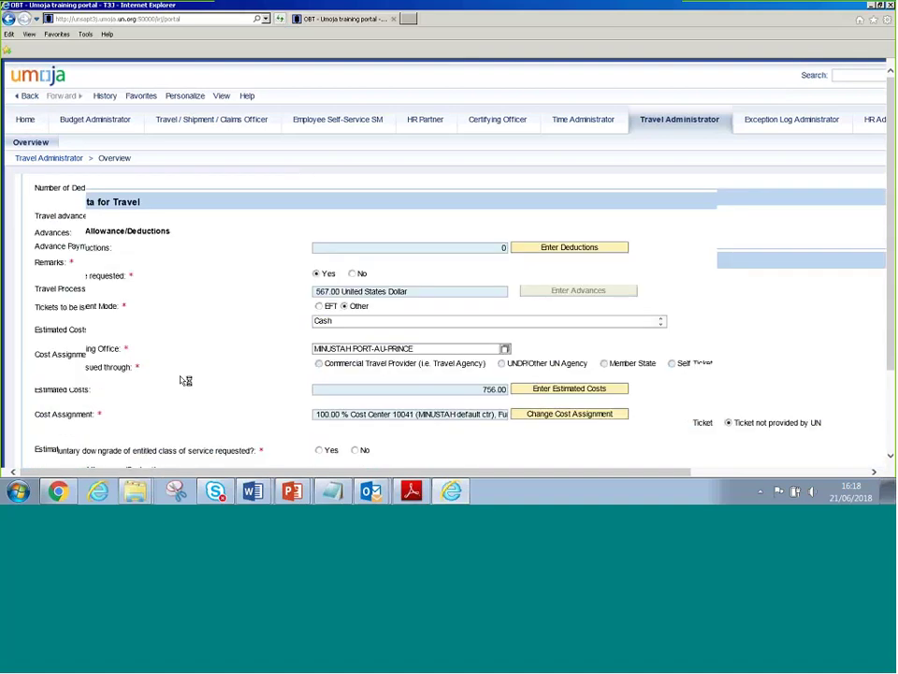
{"action": "scroll", "coordinate": [321, 337], "scroll_direction": "down", "scroll_amount": 1}
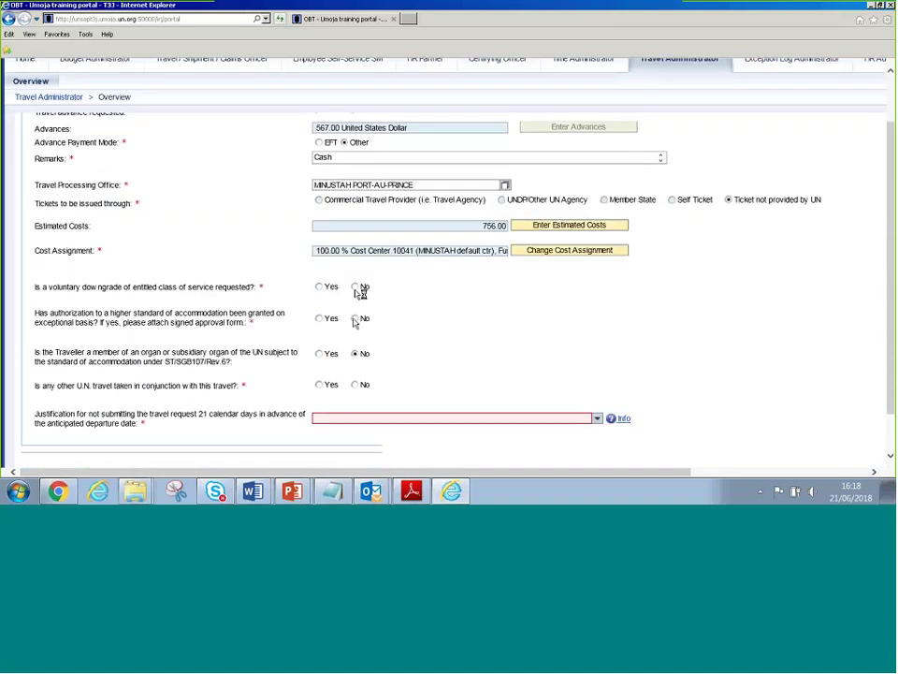
Answer No to the downgrade, higher accommodation and other U.N. travel questions, cite Visa/travel document delay, and send
{"action": "left_click", "coordinate": [354, 319]}
{"action": "left_click", "coordinate": [354, 287]}
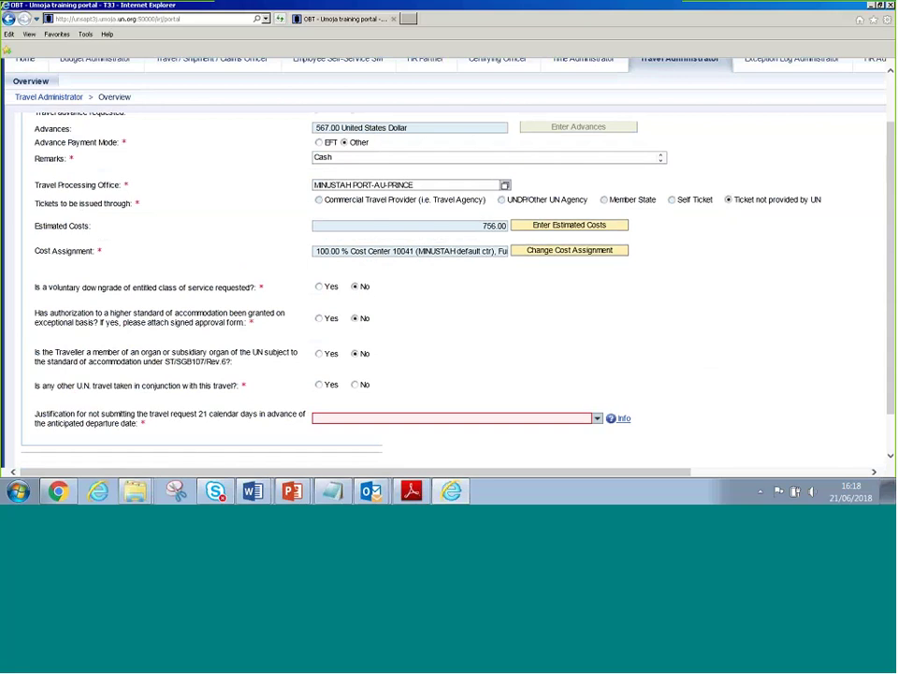
{"action": "left_click", "coordinate": [355, 385]}
{"action": "left_click", "coordinate": [374, 418]}
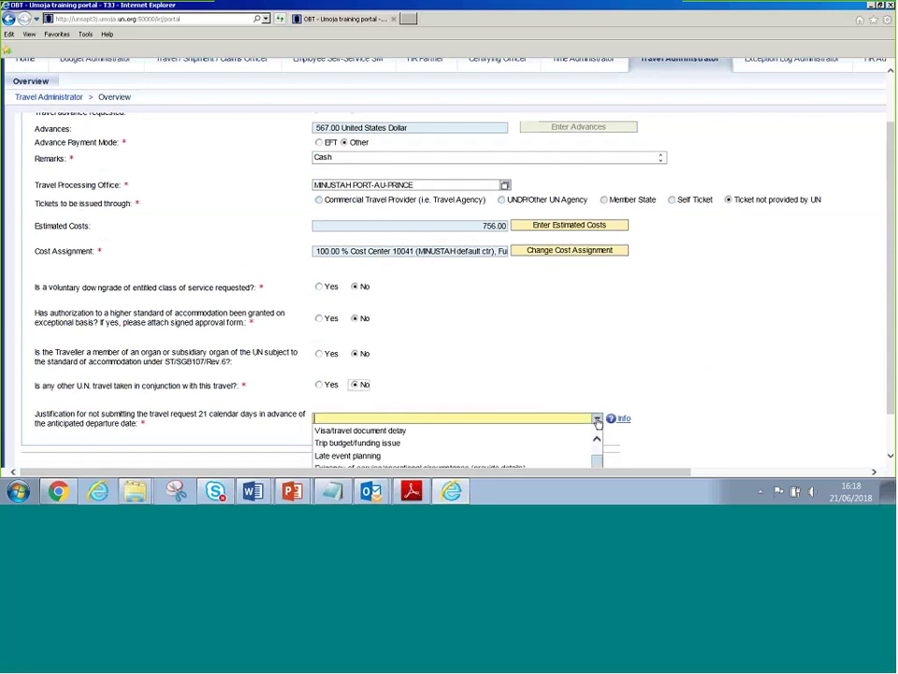
{"action": "left_click", "coordinate": [365, 431]}
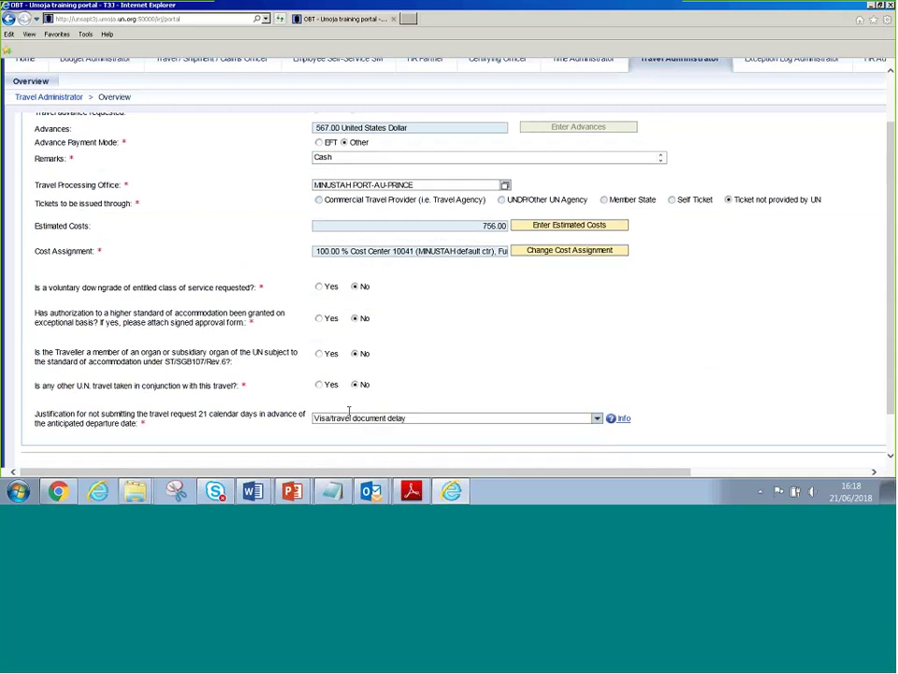
{"action": "scroll", "coordinate": [349, 412], "scroll_direction": "down", "scroll_amount": 2}
{"action": "left_click", "coordinate": [126, 435]}
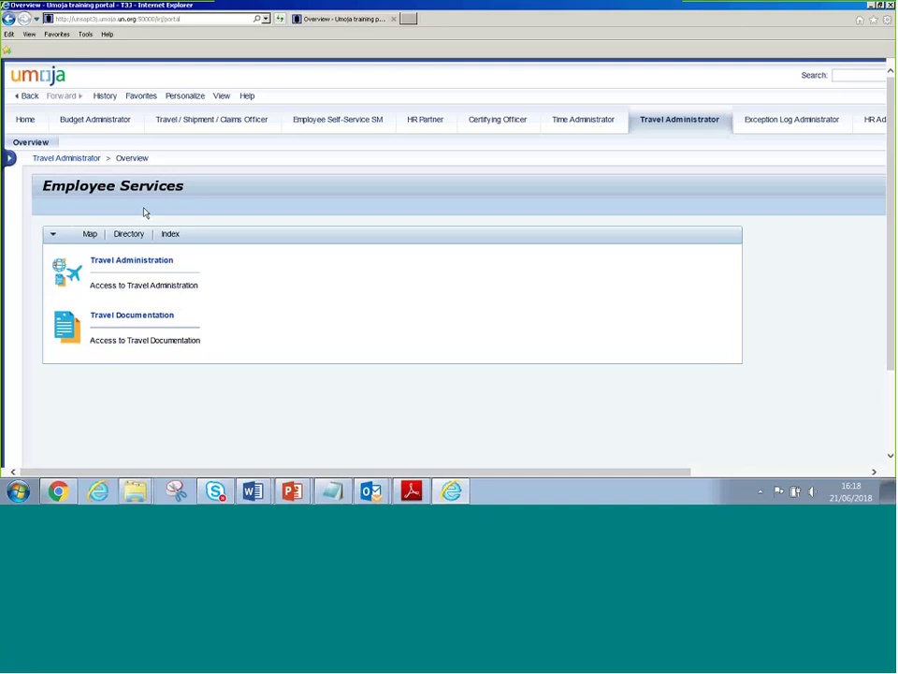
Go to Travel Administration's 'Create and process UP – all official business travel (on behalf)' page
{"action": "left_click", "coordinate": [130, 267]}
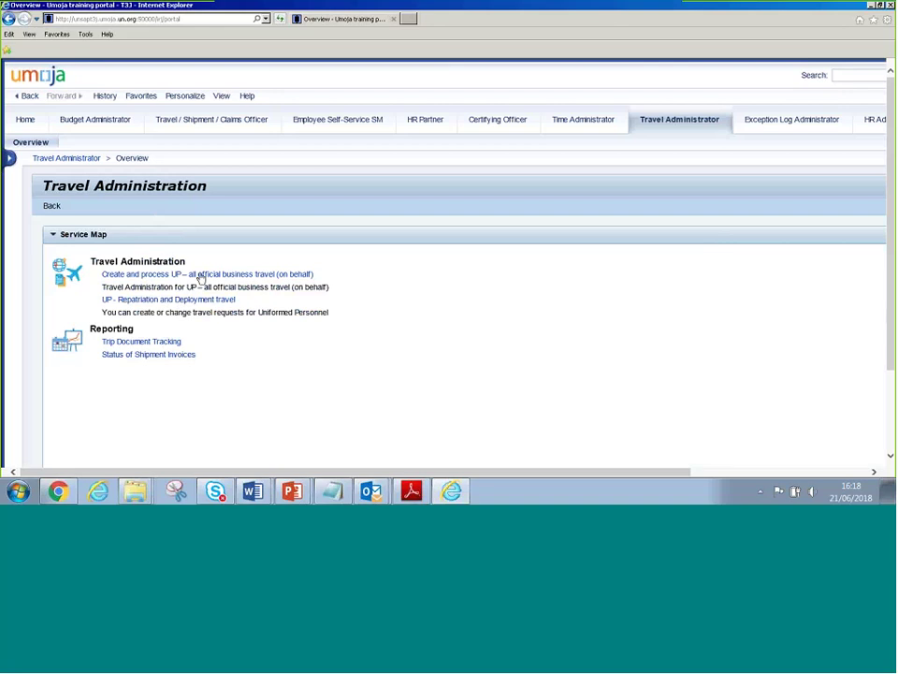
{"action": "left_click", "coordinate": [200, 275]}
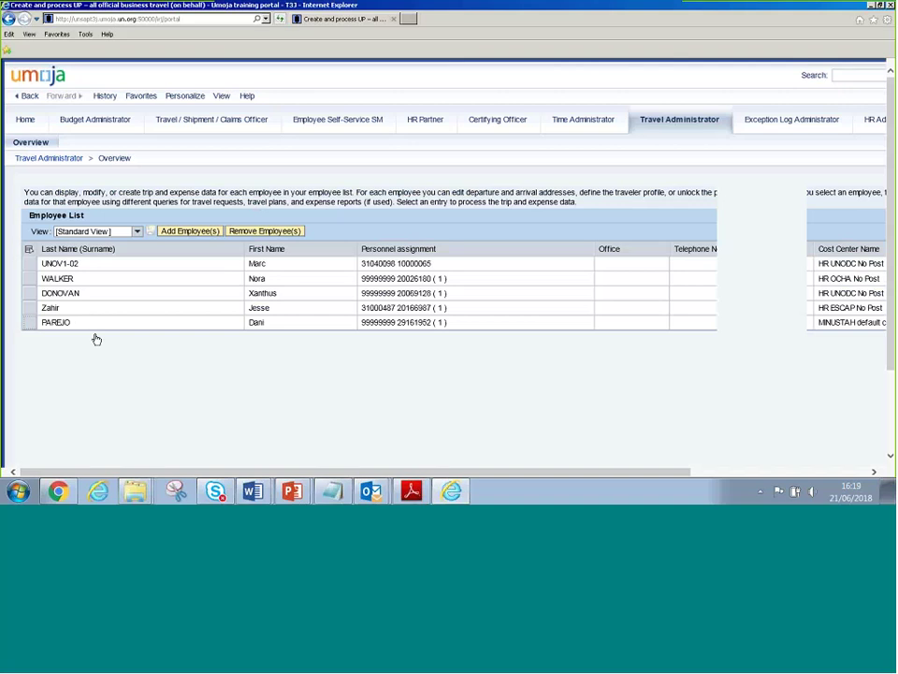
Select the last listed traveller and bring up their All Trips list showing request 66845
{"action": "left_click", "coordinate": [204, 322]}
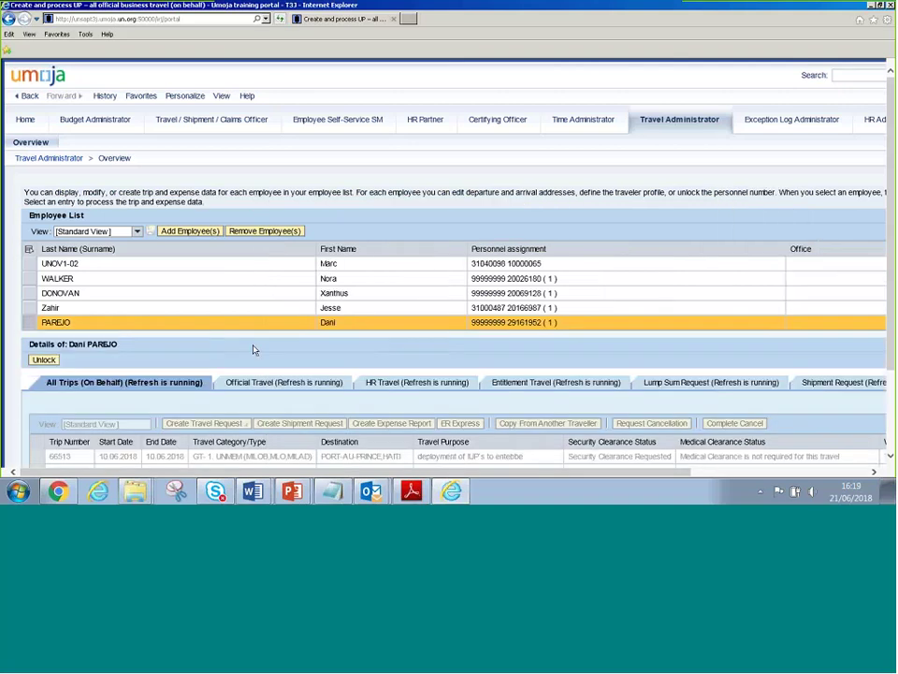
{"action": "scroll", "coordinate": [253, 349], "scroll_direction": "down", "scroll_amount": 3}
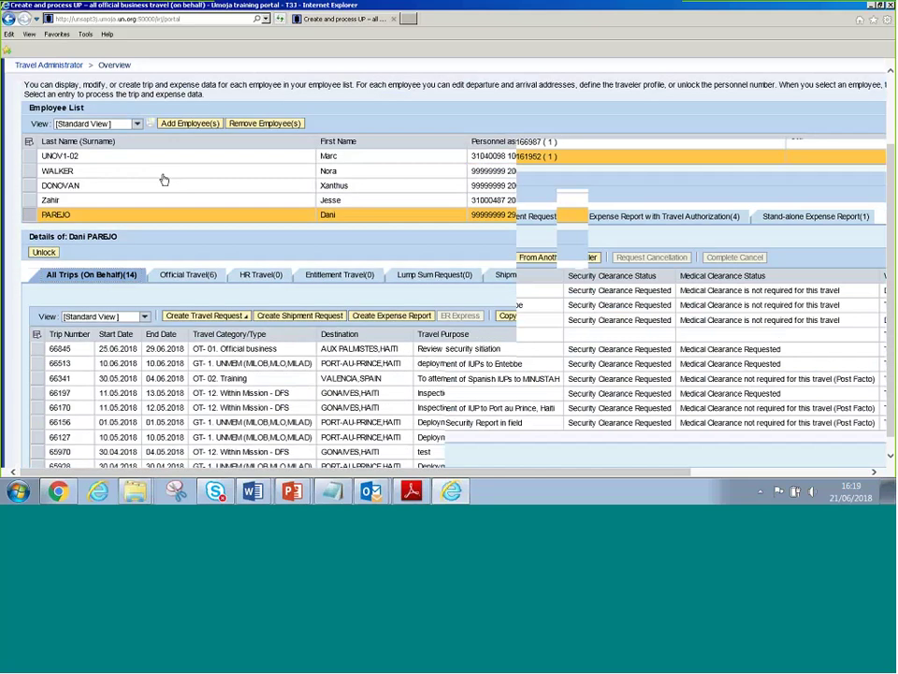
{"action": "left_click", "coordinate": [368, 318]}
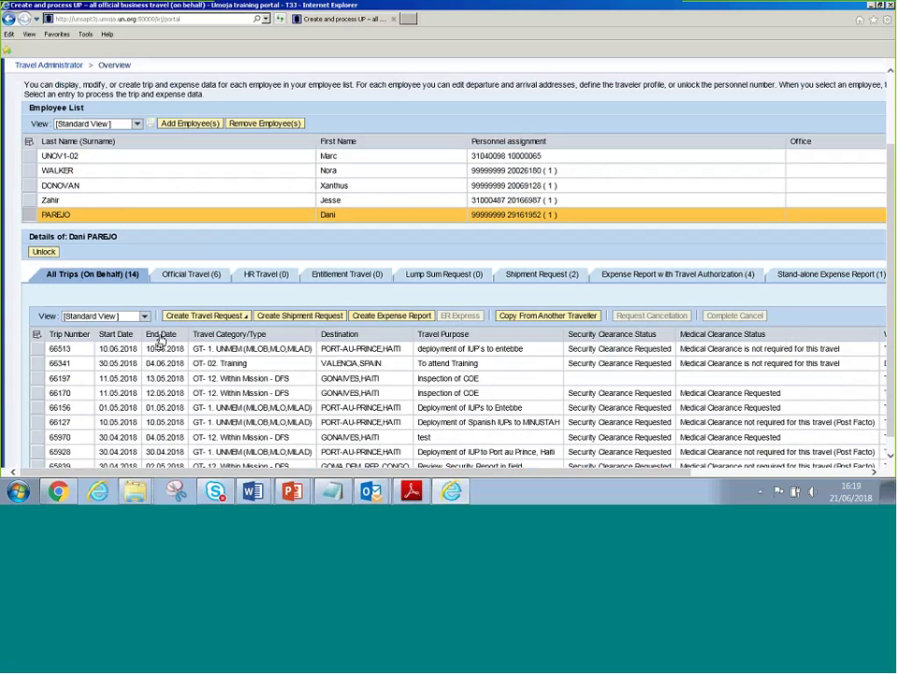
{"action": "left_click", "coordinate": [393, 317]}
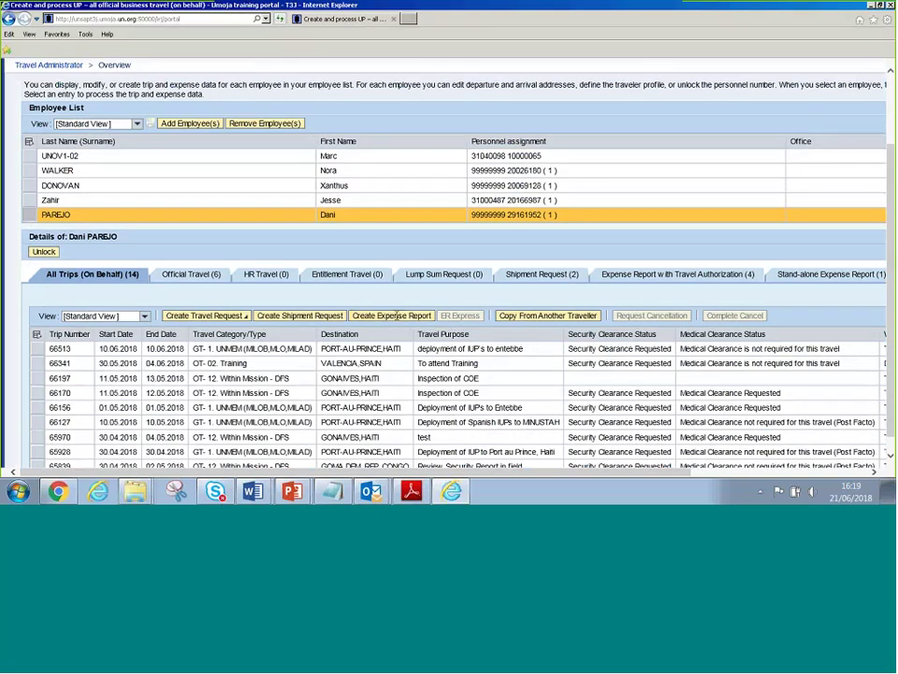